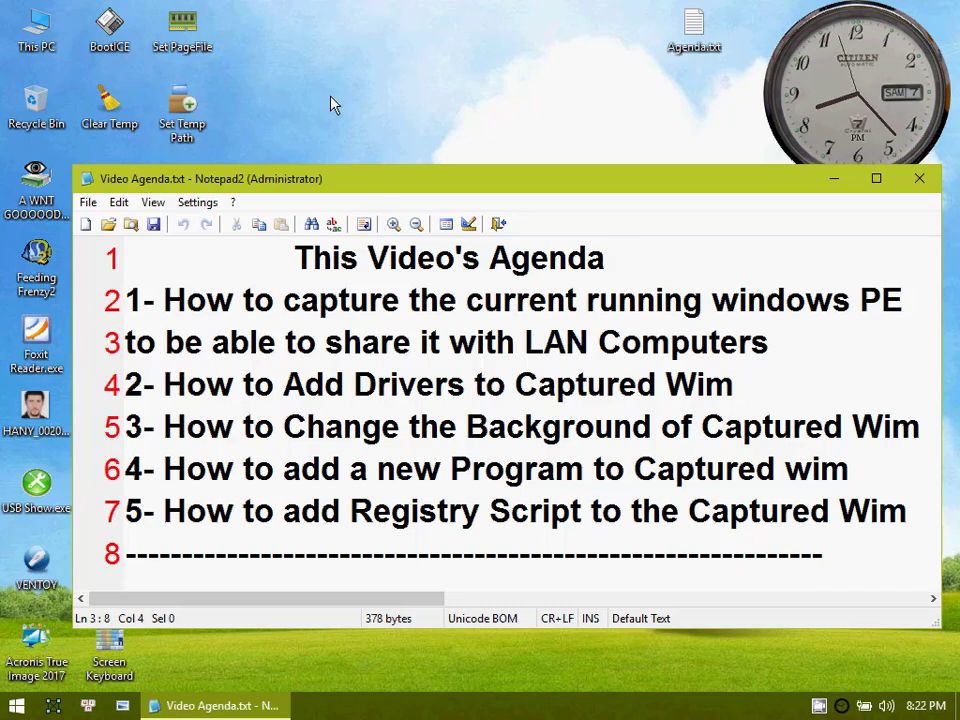
pyautogui.rightClick(345, 36)
pyautogui.moveTo(385, 52)
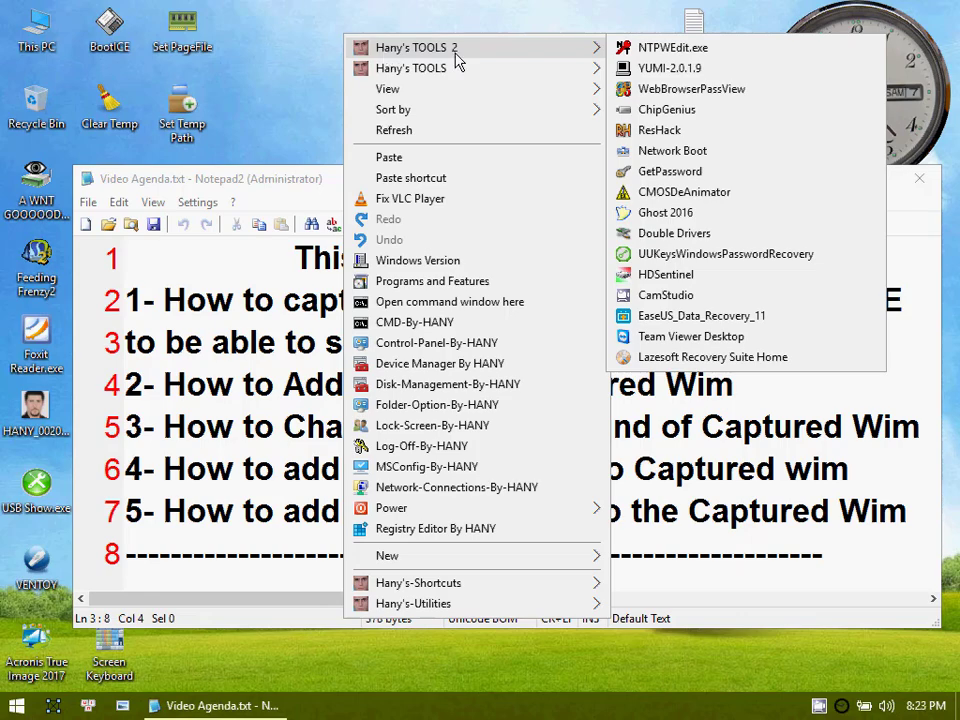
pyautogui.moveTo(542, 70)
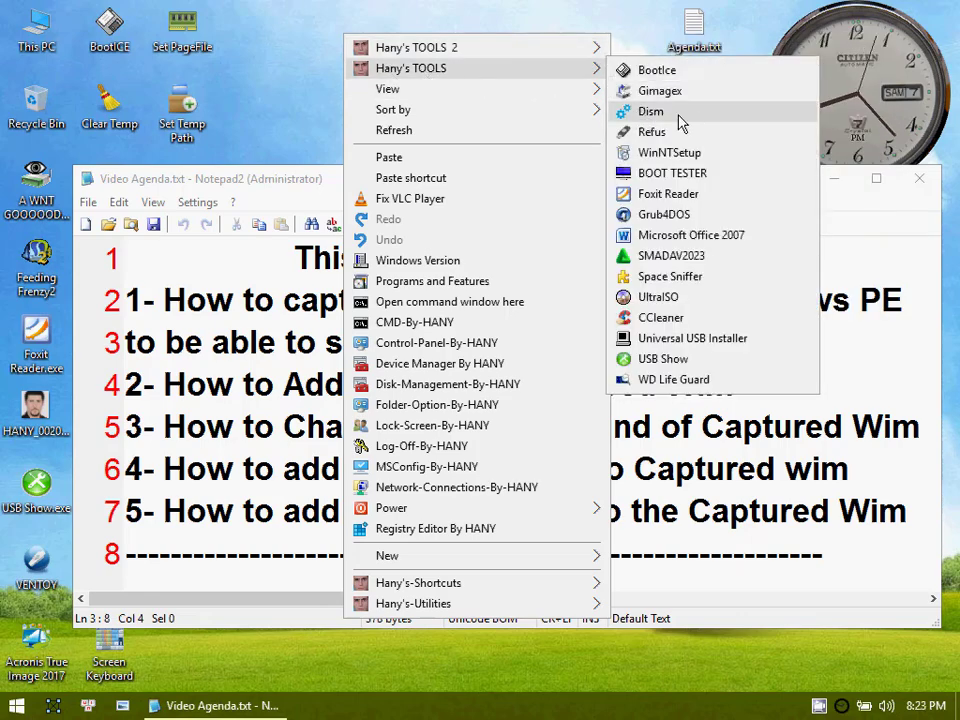
pyautogui.click(688, 466)
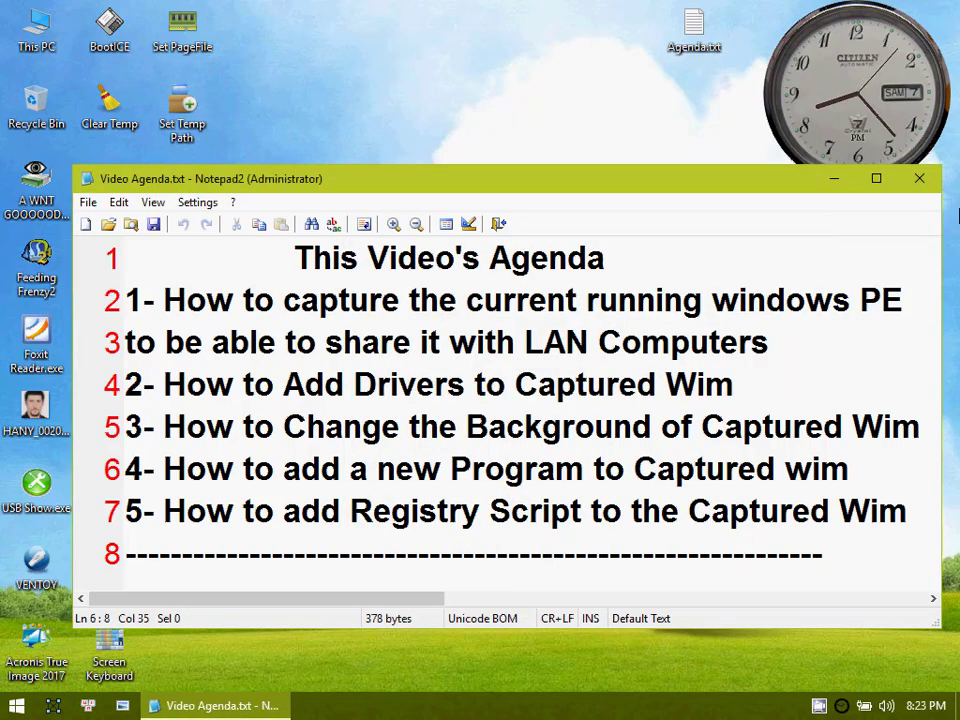
# Step: Highlight the agenda's first item about capturing the current running Windows PE and minimize the agenda window
pyautogui.moveTo(167, 300); pyautogui.dragTo(920, 300)
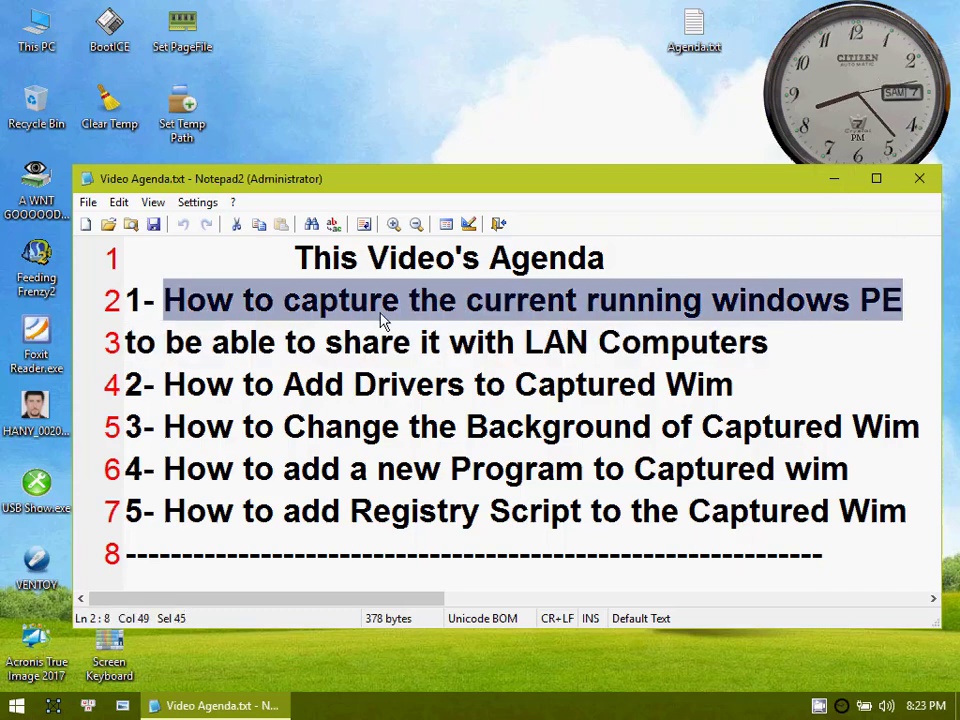
pyautogui.click(833, 182)
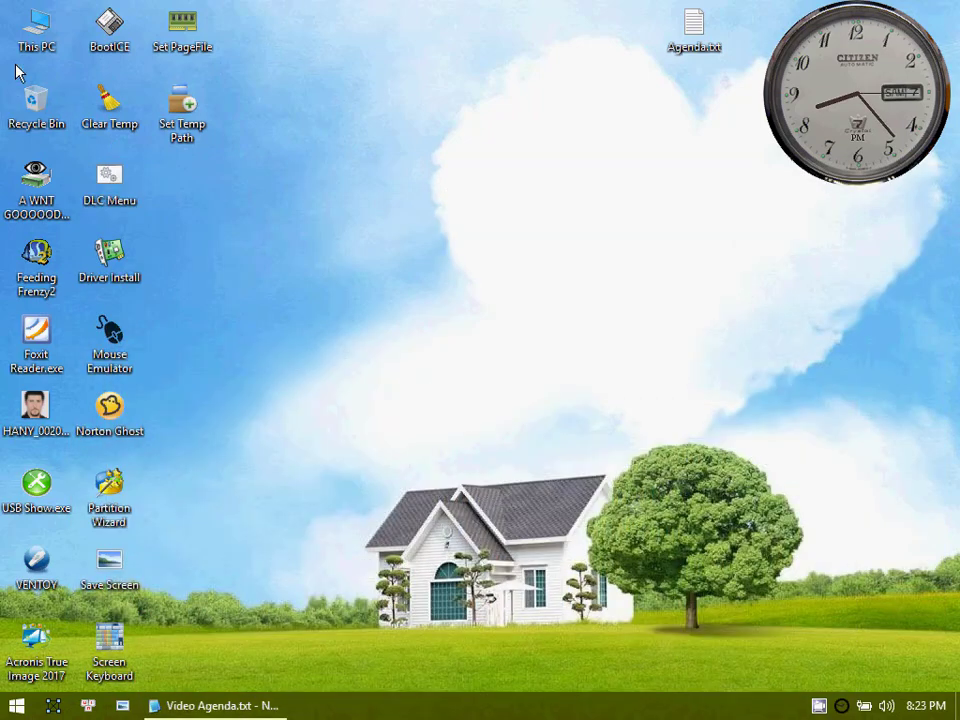
# Step: Open This PC and copy the whole Boot (X:) drive
pyautogui.doubleClick(38, 24)
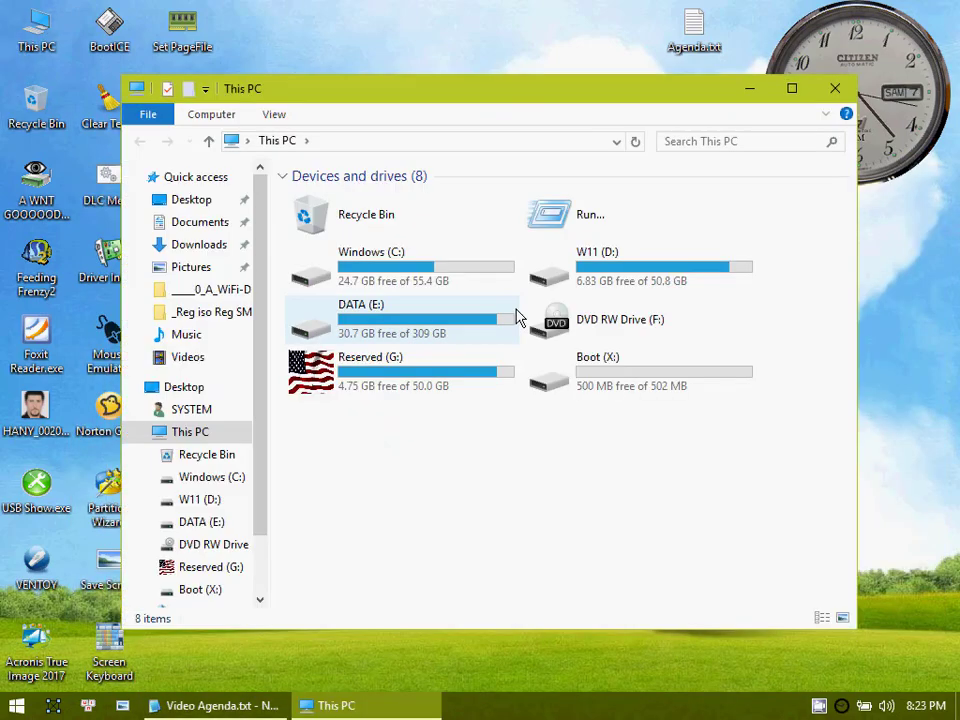
pyautogui.moveTo(573, 98); pyautogui.dragTo(604, 112)
pyautogui.click(600, 393)
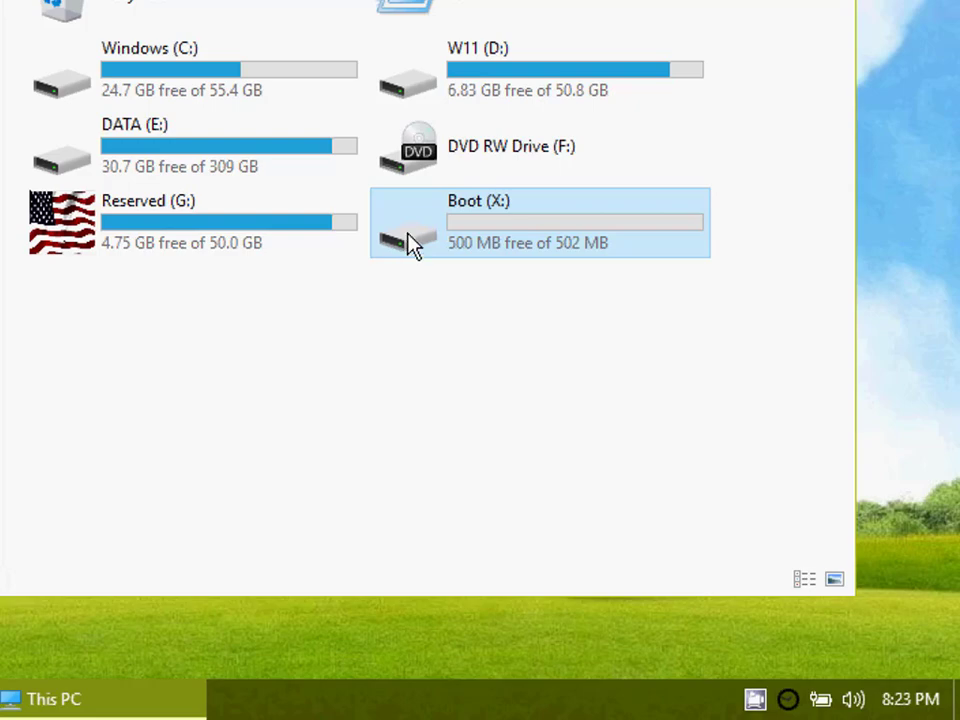
pyautogui.rightClick(411, 237)
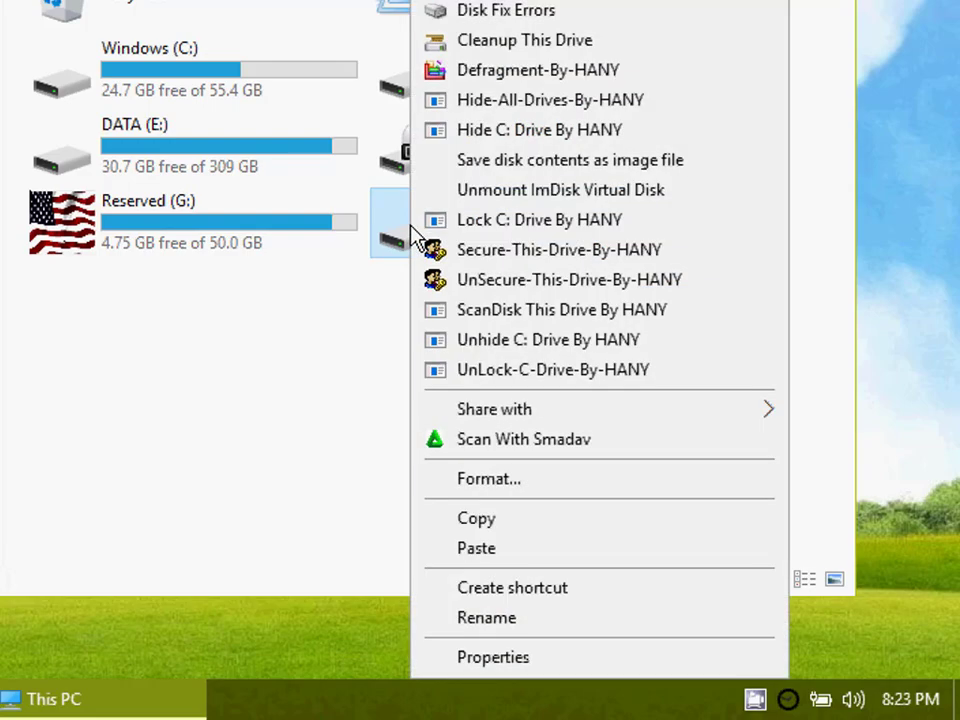
pyautogui.click(360, 362)
pyautogui.rightClick(491, 242)
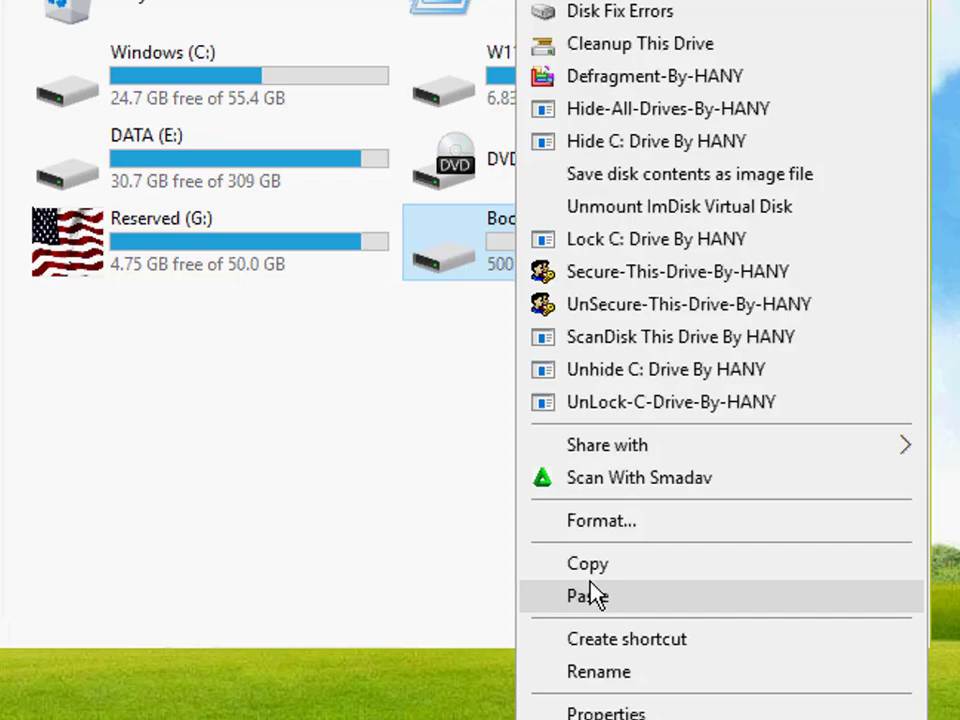
pyautogui.click(590, 564)
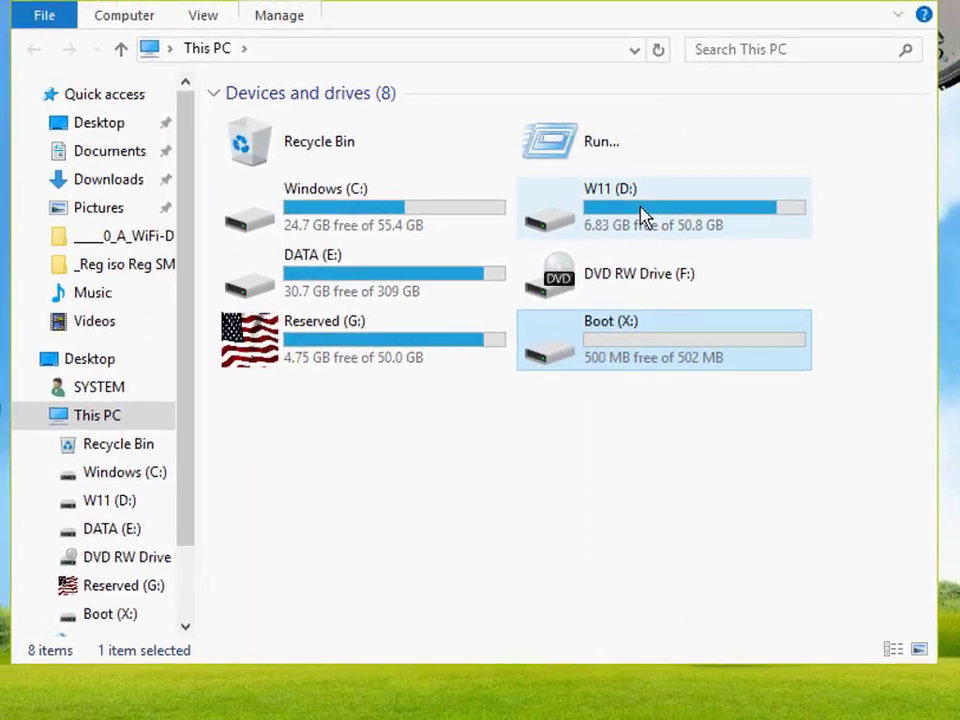
# Step: Paste the copied Boot drive into the root of the W11 (D:) drive
pyautogui.doubleClick(560, 78)
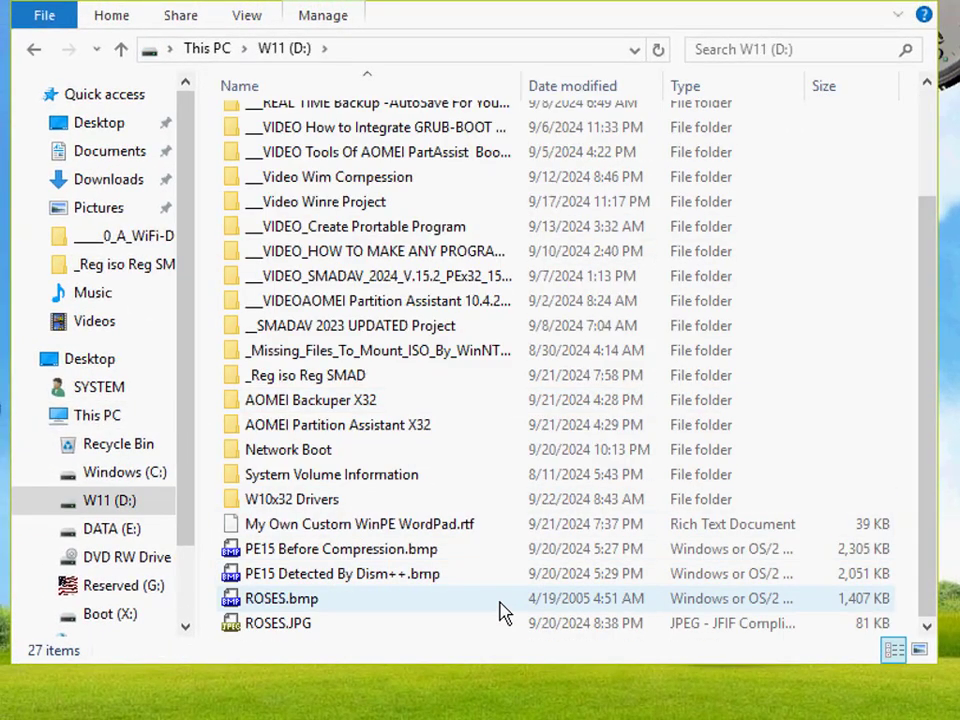
pyautogui.rightClick(505, 614)
pyautogui.click(630, 150)
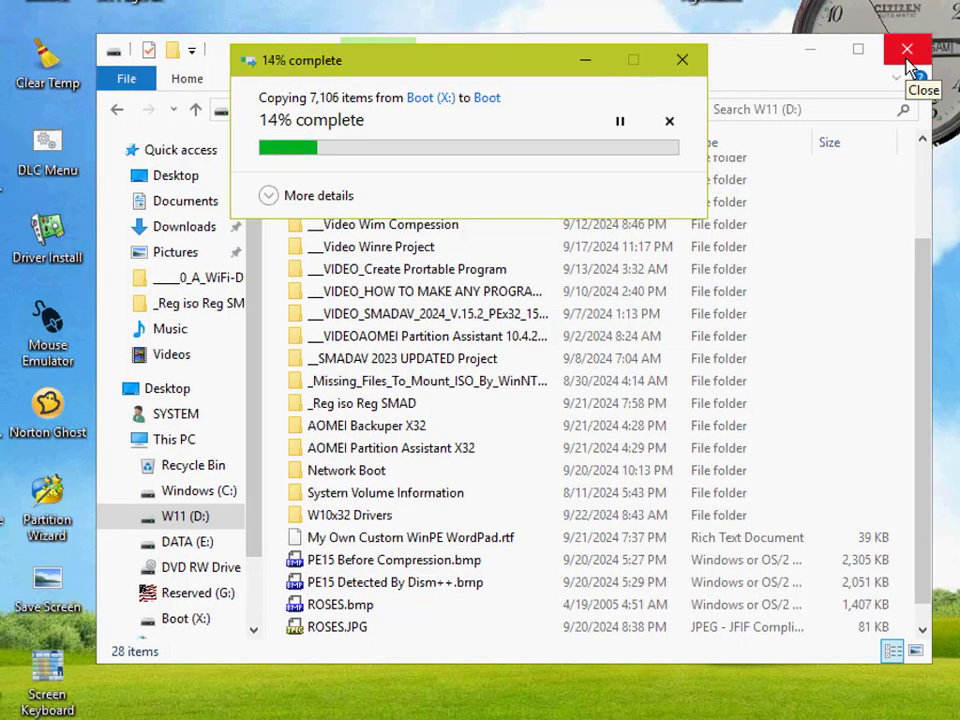
# Step: Separate the copy progress window from the W11 (D:) window and close the W11 (D:) window
pyautogui.moveTo(489, 66); pyautogui.dragTo(514, 0)
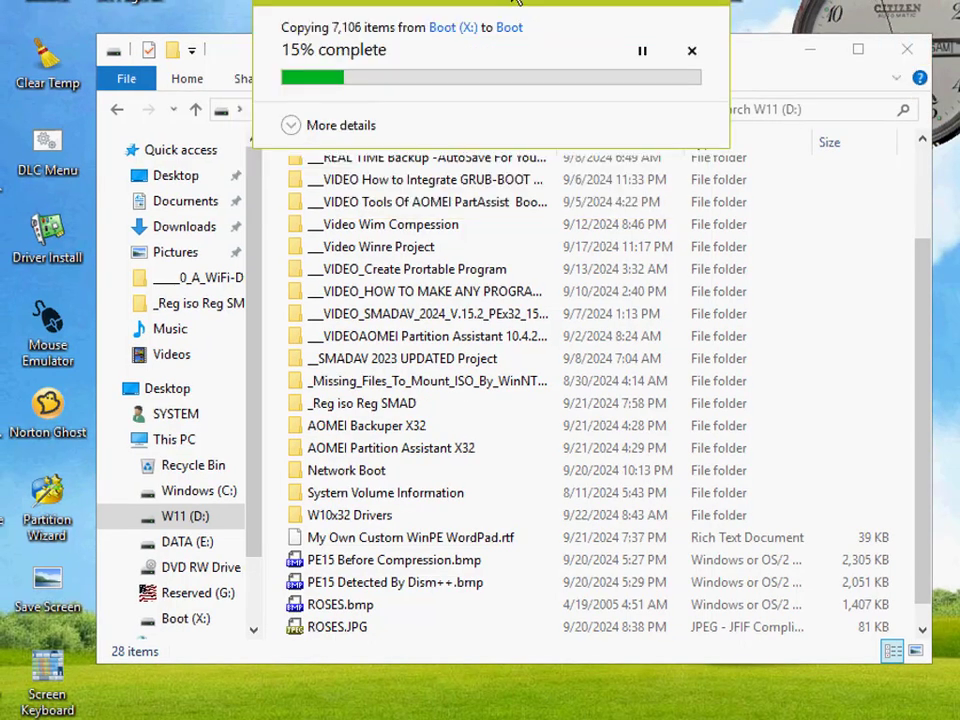
pyautogui.moveTo(766, 66); pyautogui.dragTo(756, 113)
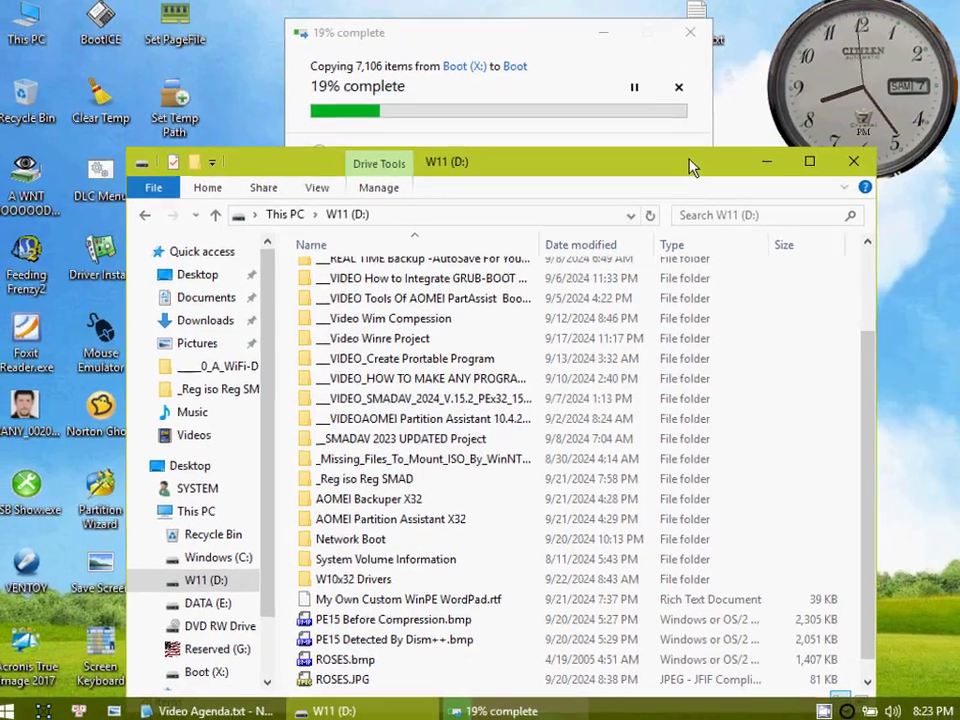
pyautogui.moveTo(690, 168); pyautogui.dragTo(687, 209)
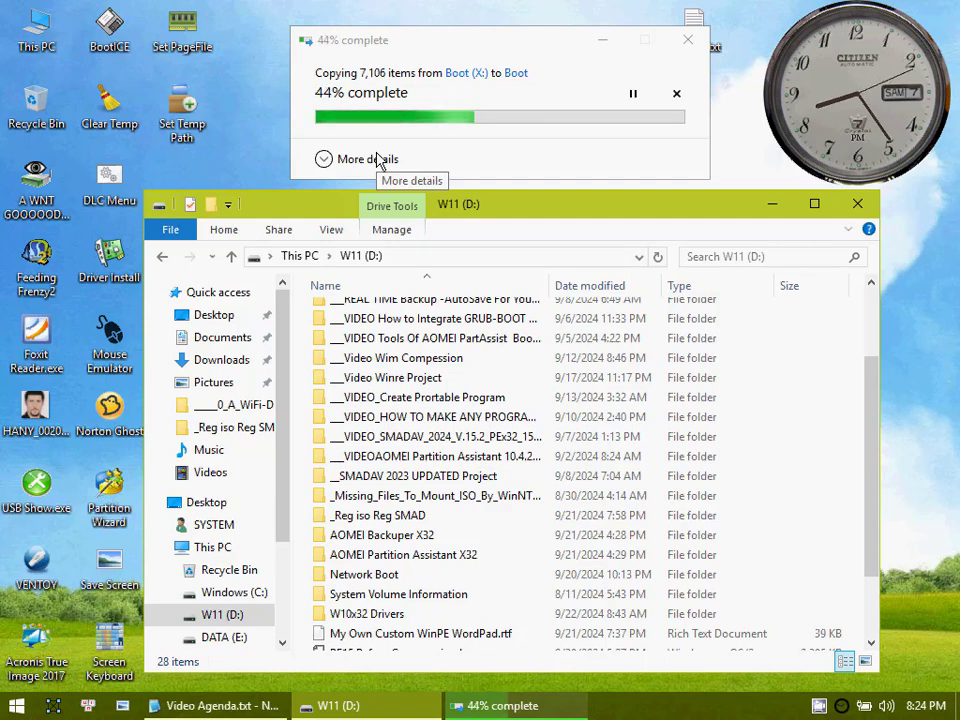
pyautogui.click(483, 42)
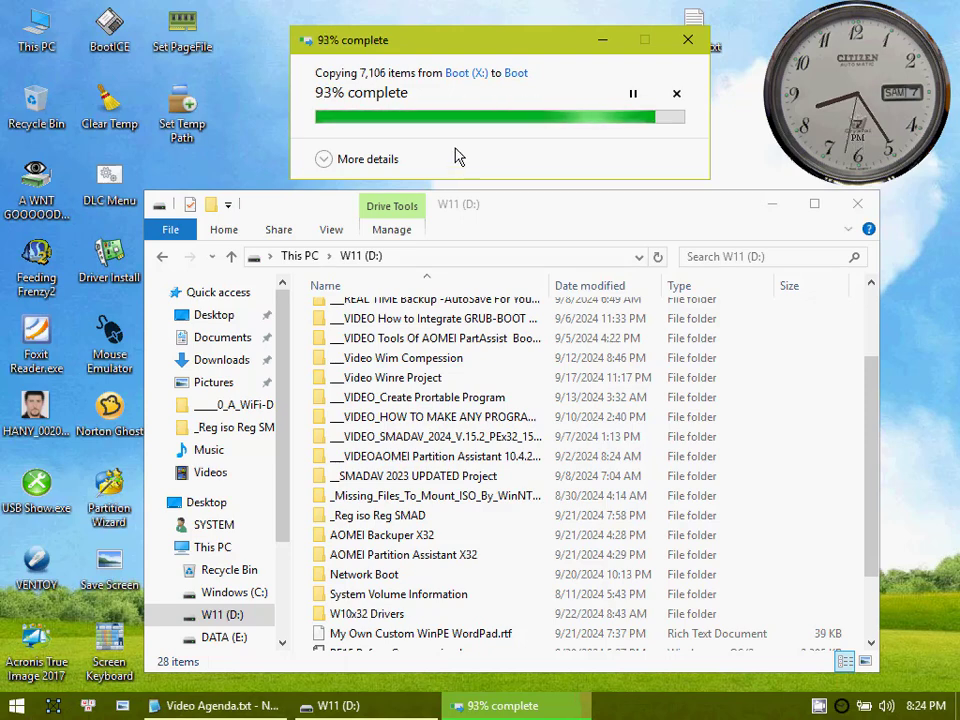
pyautogui.click(857, 204)
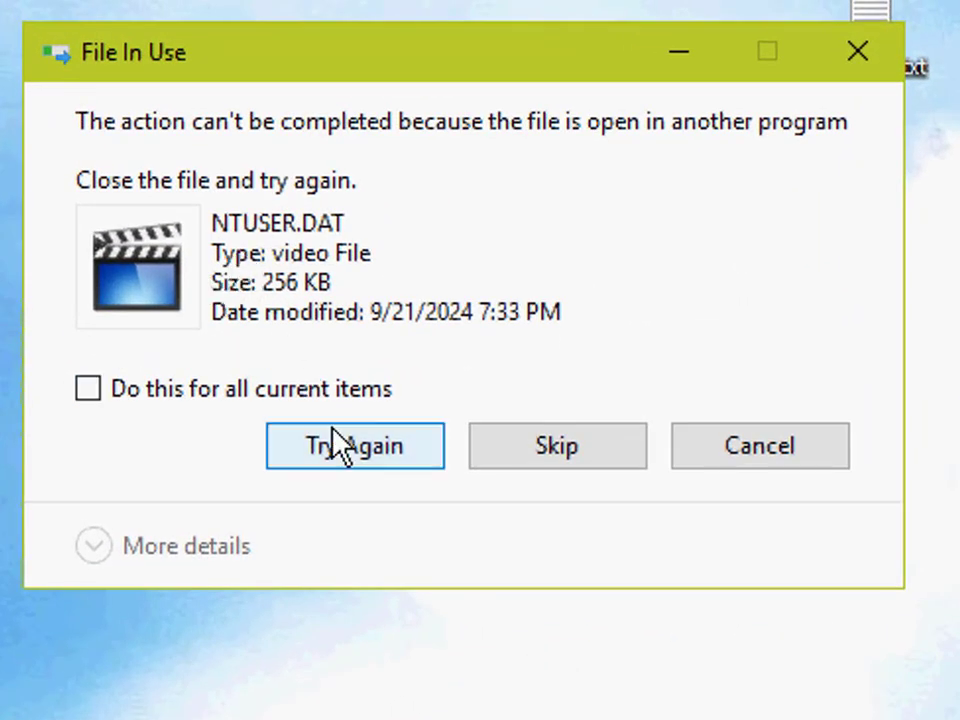
# Step: Skip the in-use NTUSER.DAT file for all current items and replace the same-named files in the destination
pyautogui.click(395, 458)
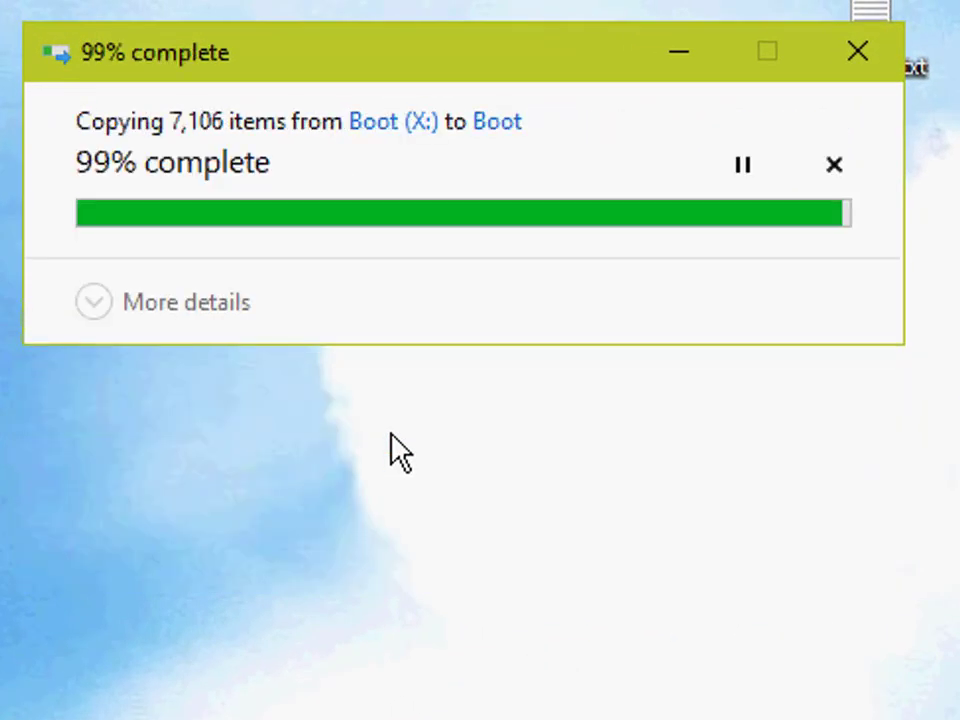
pyautogui.click(405, 452)
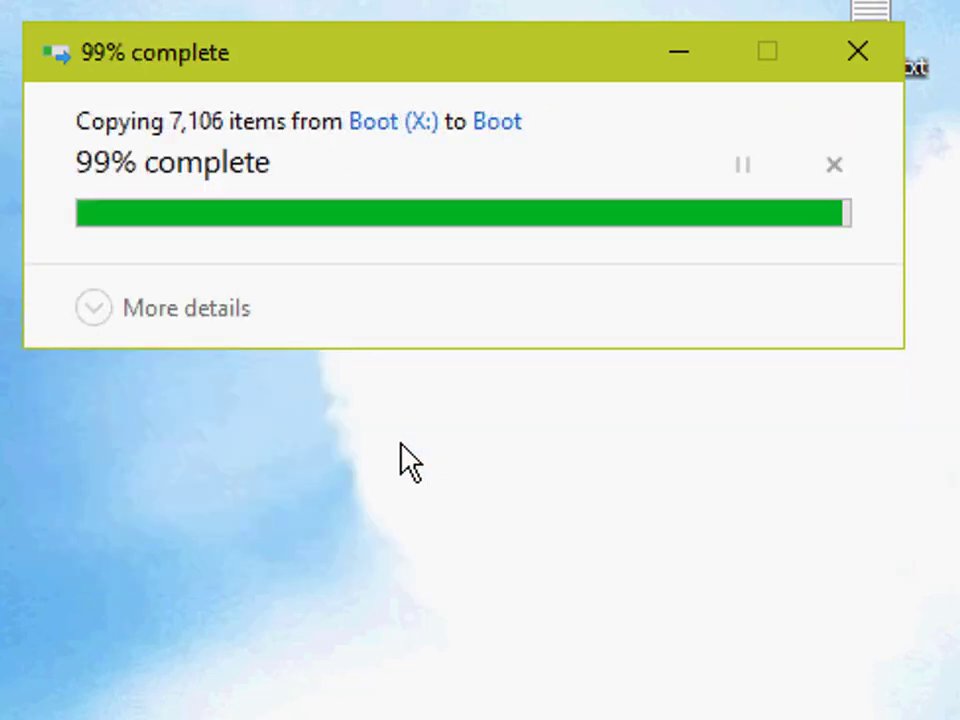
pyautogui.click(369, 440)
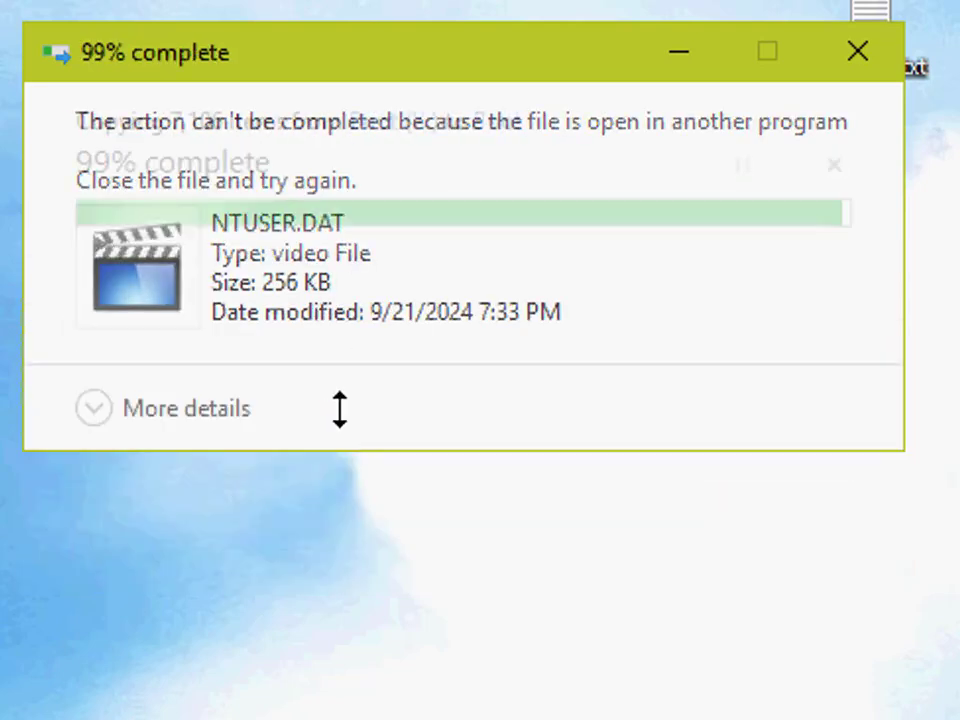
pyautogui.click(171, 394)
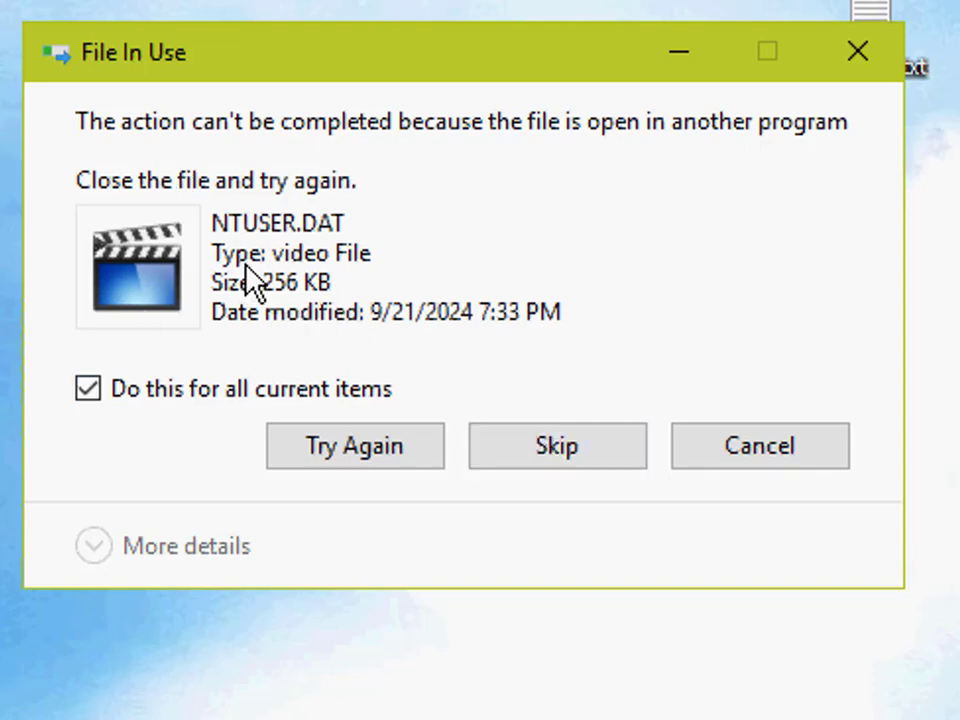
pyautogui.click(562, 447)
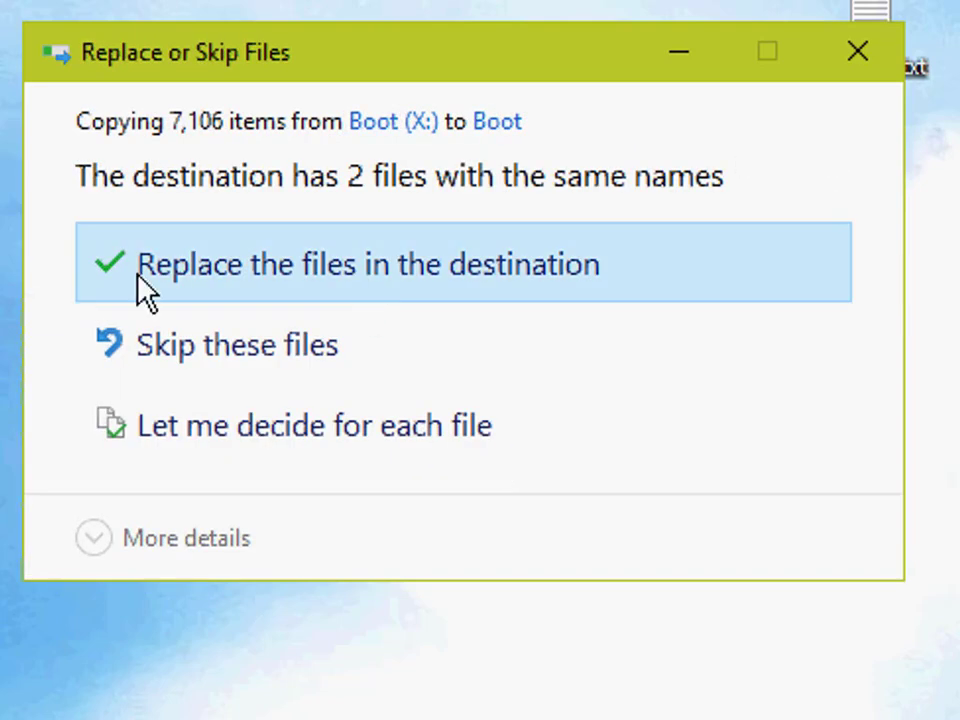
pyautogui.click(386, 276)
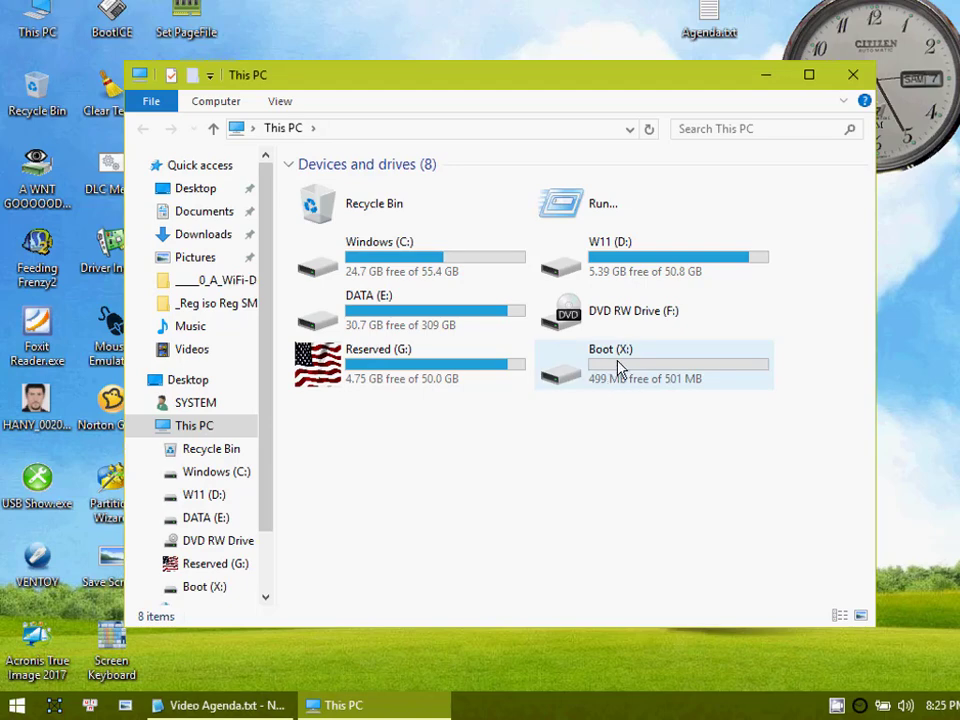
# Step: Close This PC, reread the video agenda while highlighting its capture and customization items, and close it
pyautogui.click(851, 75)
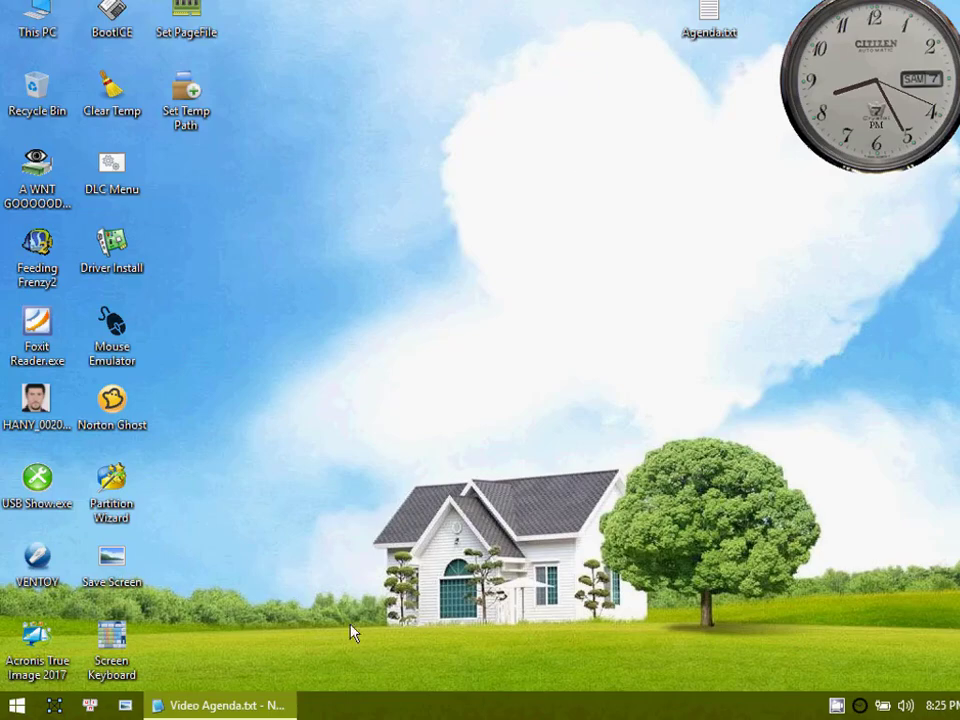
pyautogui.click(272, 706)
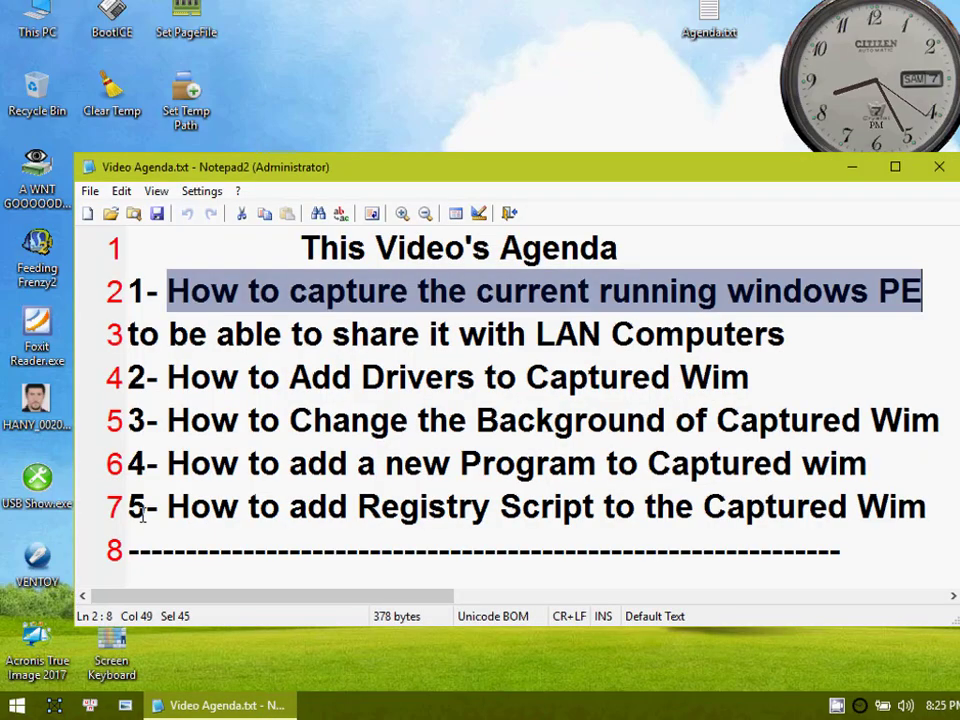
pyautogui.moveTo(143, 512); pyautogui.dragTo(543, 507)
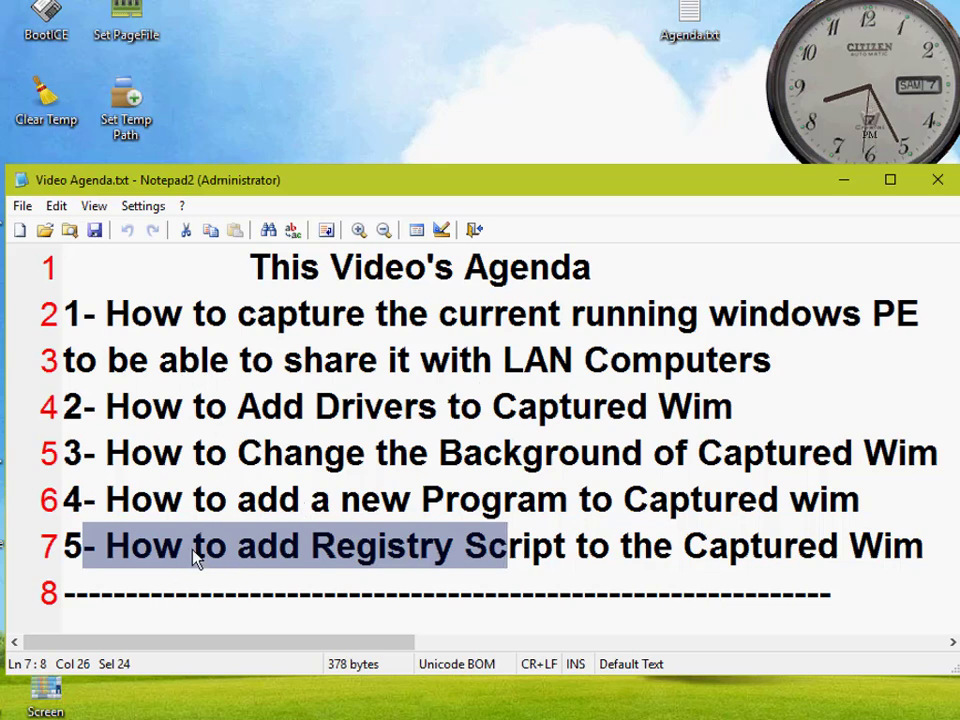
pyautogui.moveTo(107, 546); pyautogui.dragTo(935, 452)
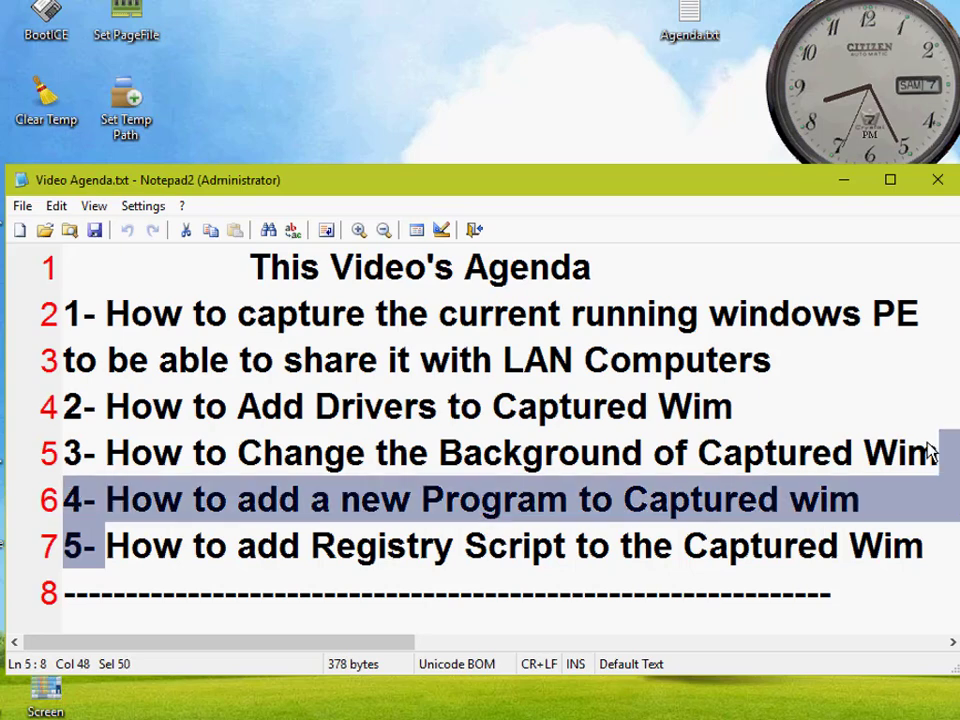
pyautogui.click(103, 360)
pyautogui.moveTo(63, 360); pyautogui.dragTo(920, 560)
pyautogui.moveTo(740, 315); pyautogui.dragTo(185, 340)
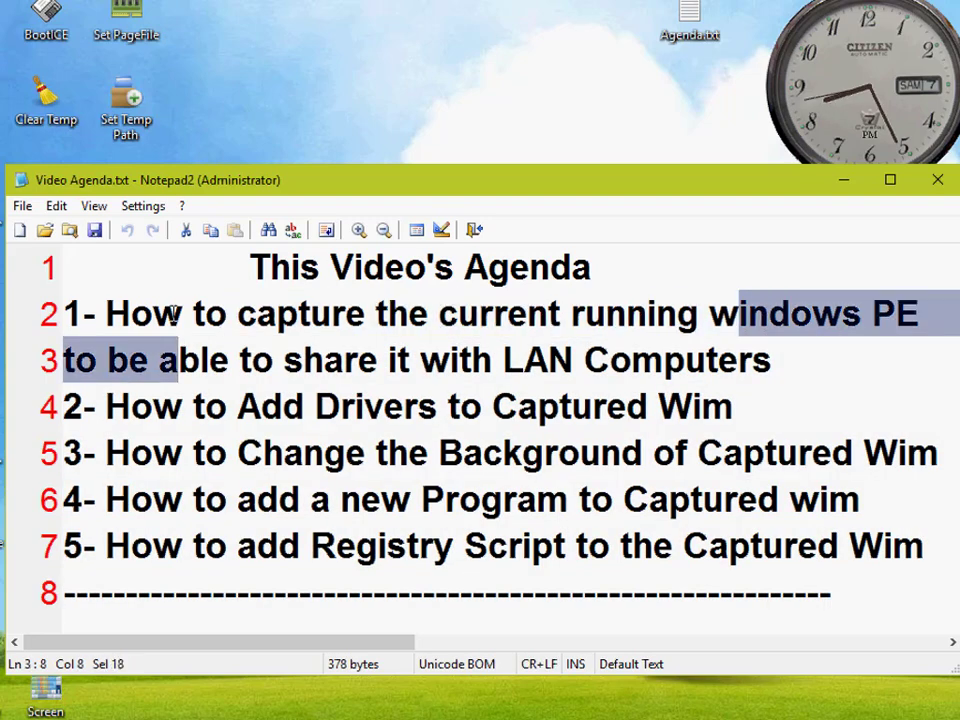
pyautogui.click(176, 314)
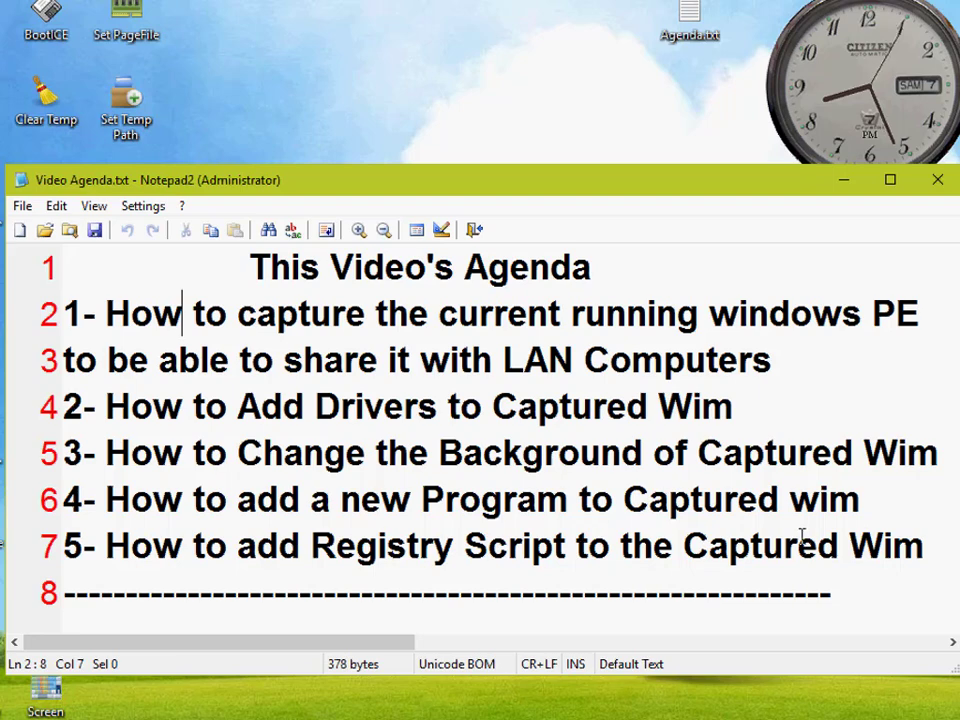
pyautogui.click(938, 181)
pyautogui.rightClick(259, 116)
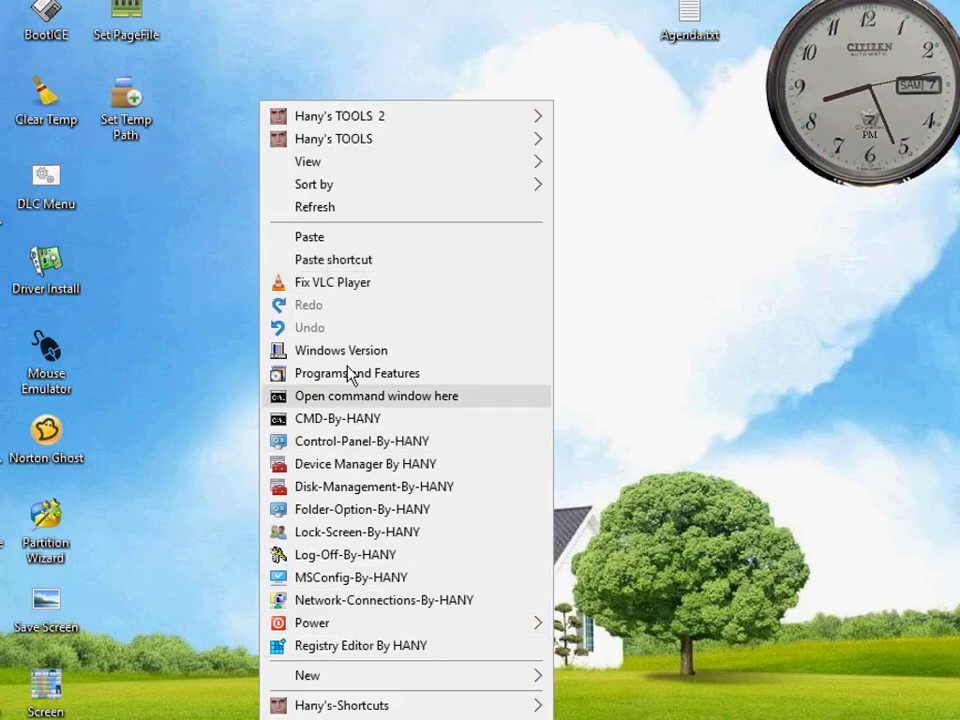
pyautogui.moveTo(461, 150)
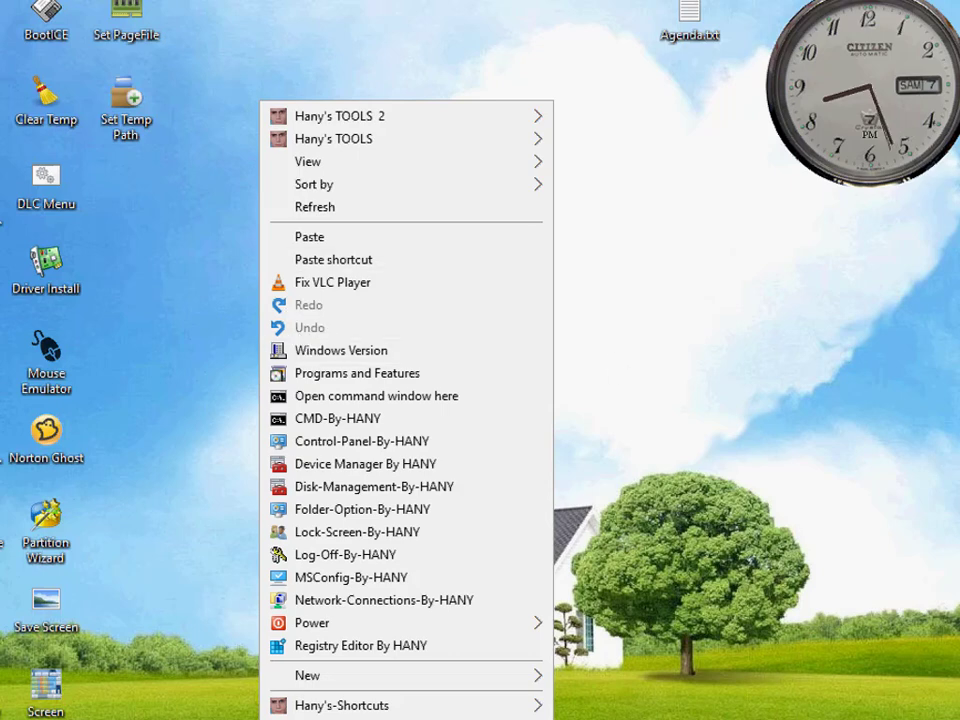
pyautogui.click(443, 215)
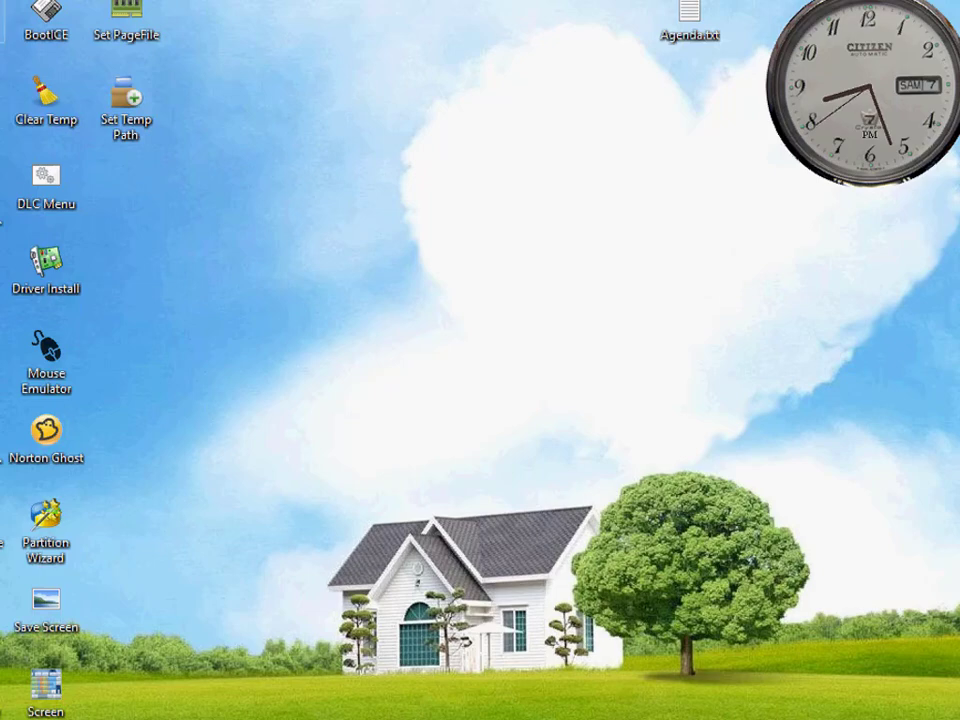
# Step: Open This PC and check the W11 (D:) drive's contents and the Boot (X:) drive's copy command
pyautogui.press('super+e')
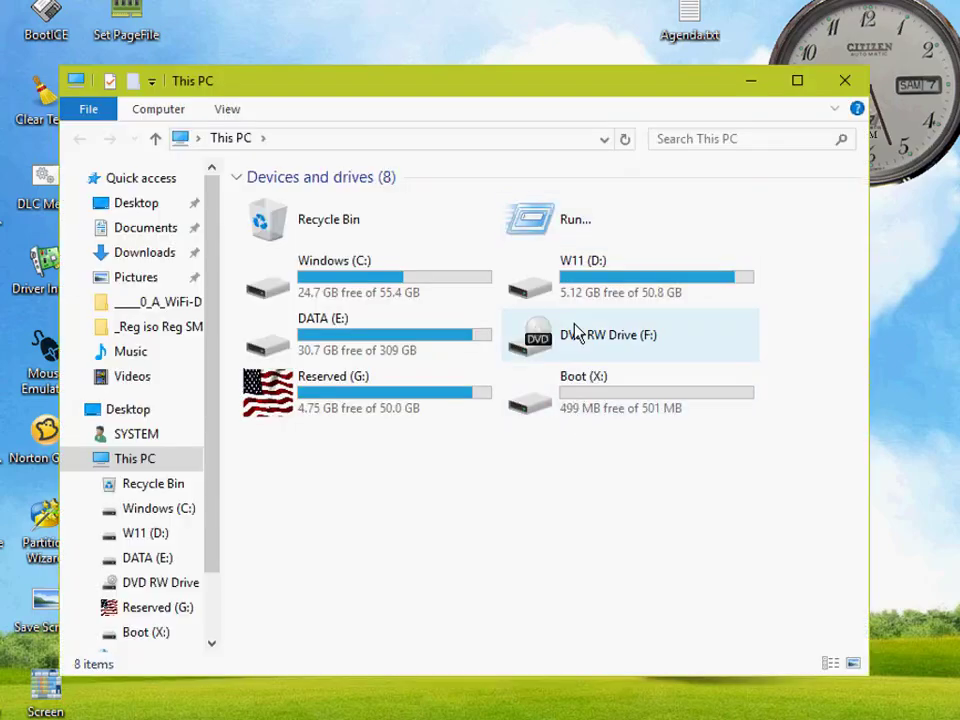
pyautogui.click(578, 290)
pyautogui.doubleClick(578, 290)
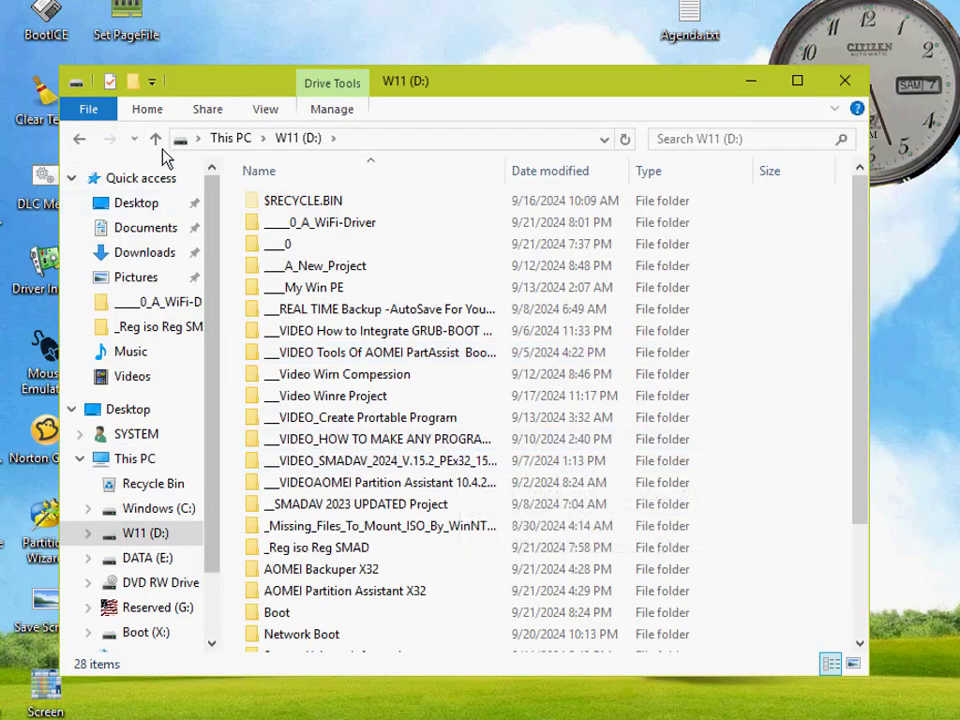
pyautogui.click(156, 138)
pyautogui.rightClick(570, 387)
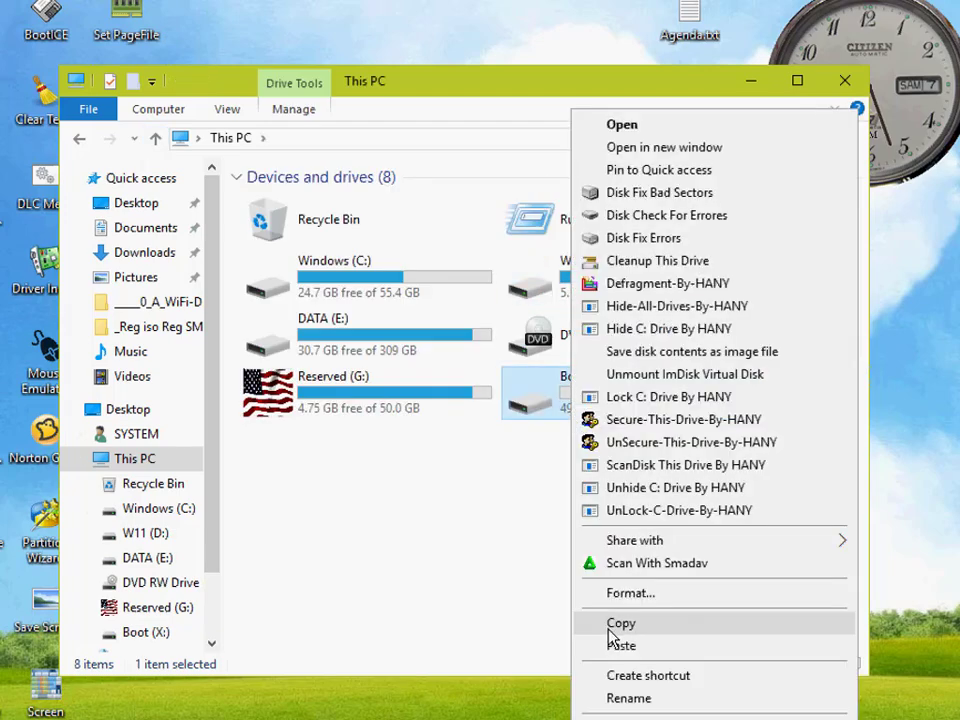
pyautogui.click(534, 567)
# Step: Select the copied Boot folder on the W11 (D:) drive and move the window aside to uncover the desktop
pyautogui.doubleClick(581, 274)
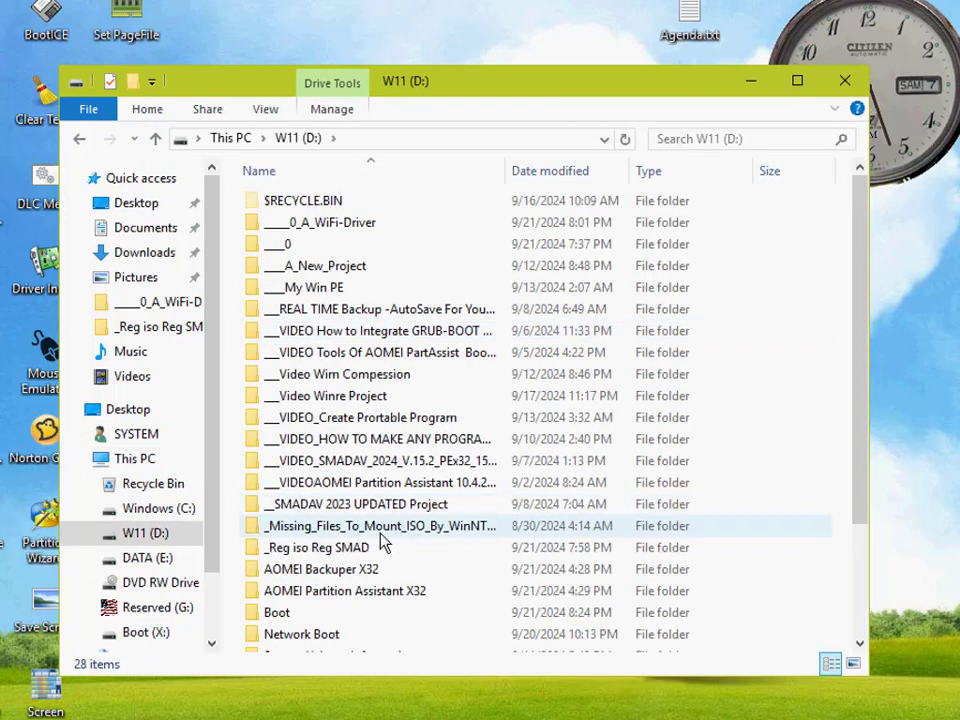
pyautogui.scroll(-3, 372, 553)
pyautogui.click(282, 472)
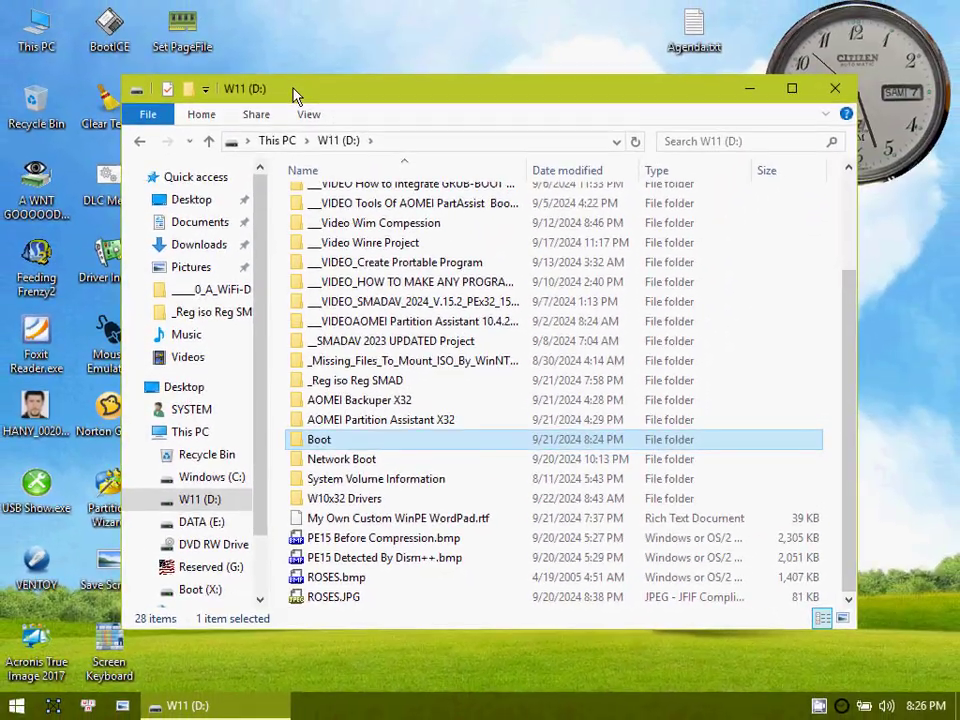
pyautogui.moveTo(296, 93); pyautogui.dragTo(674, 57)
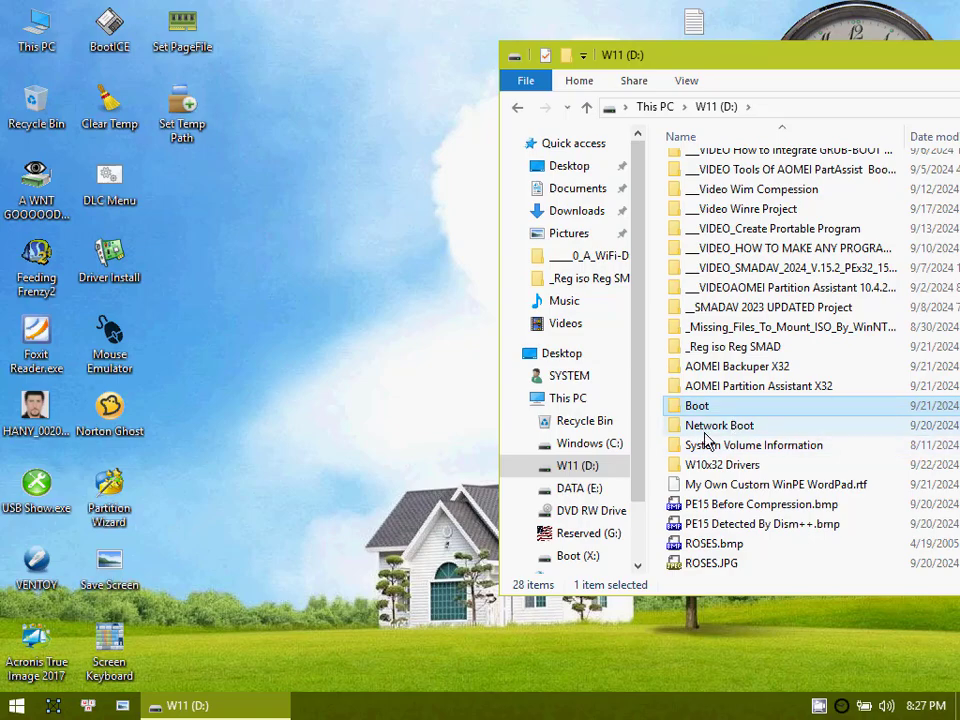
# Step: Launch Dism++ from the desktop tools, dismiss the temporary directory space tip and accept the user agreement
pyautogui.rightClick(287, 31)
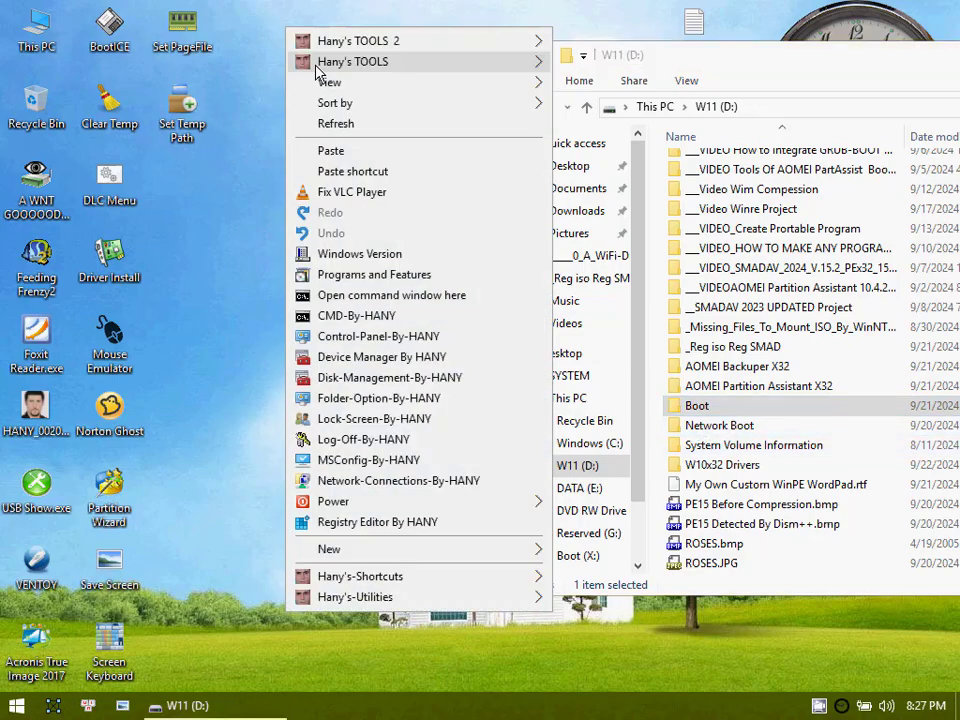
pyautogui.moveTo(316, 63)
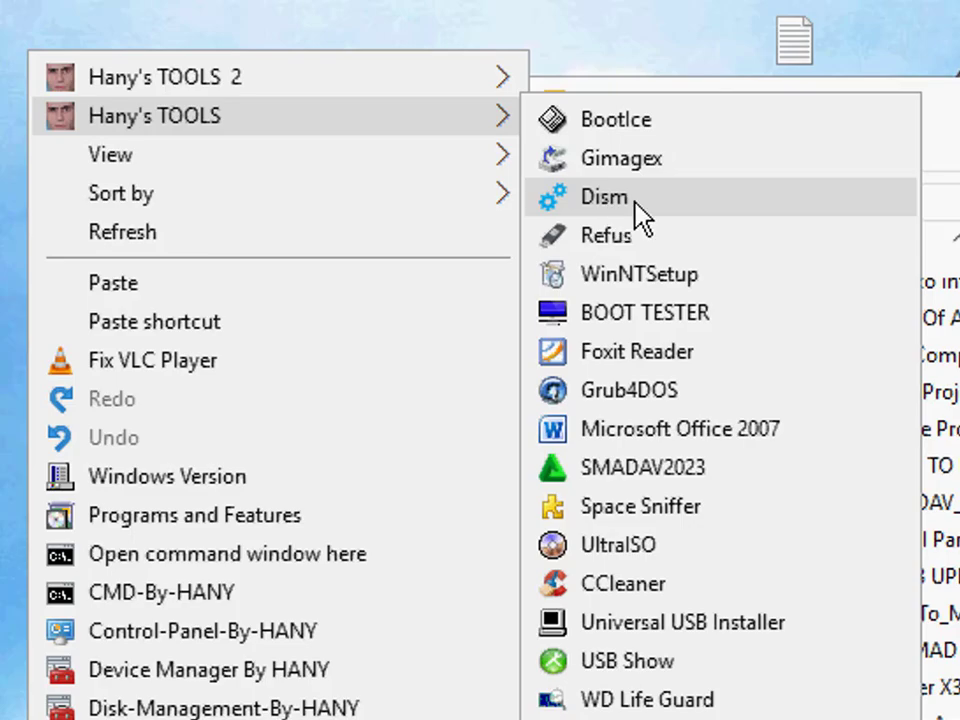
pyautogui.click(637, 205)
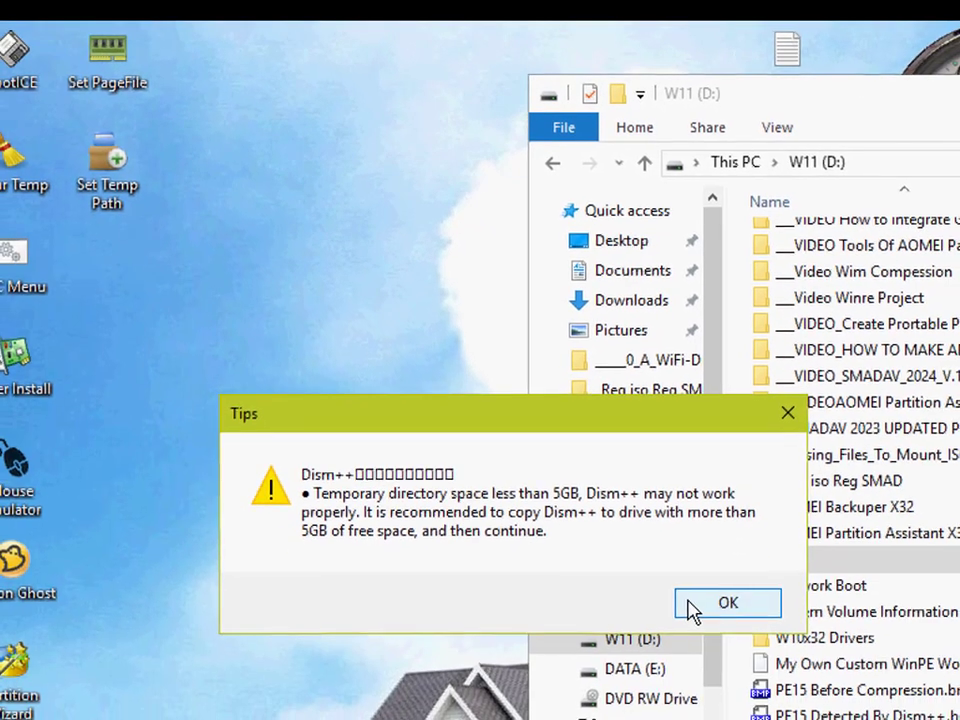
pyautogui.click(690, 608)
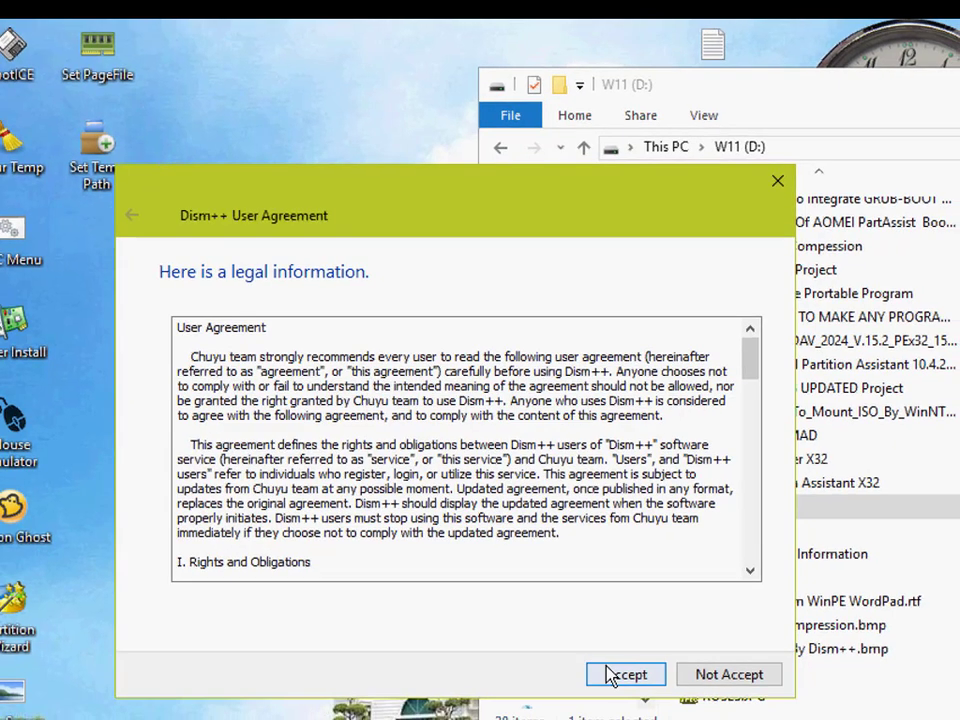
pyautogui.click(611, 676)
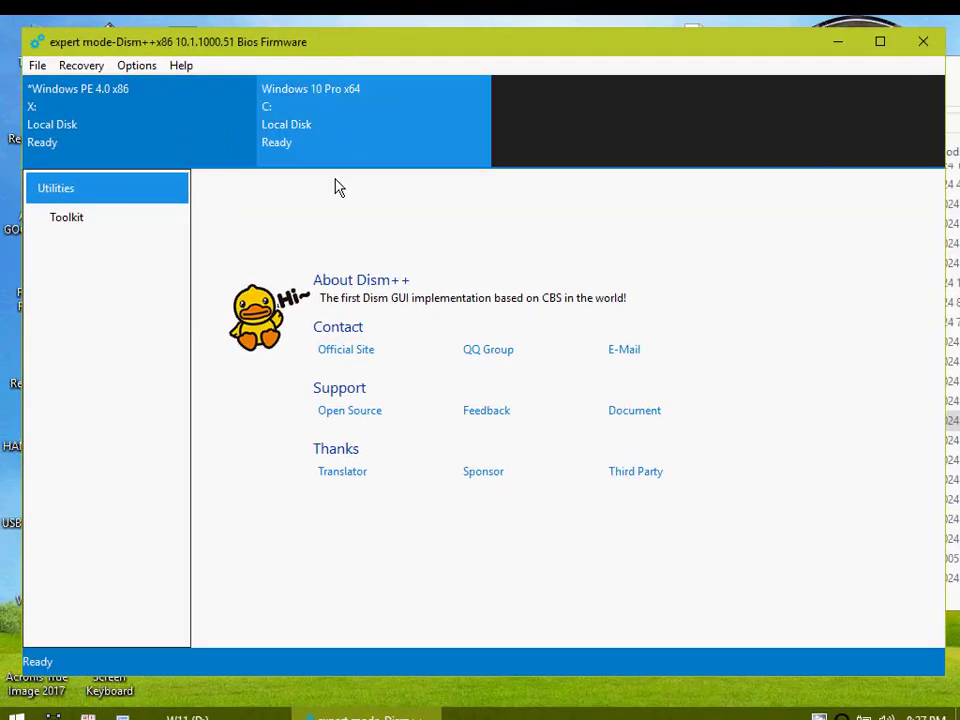
# Step: Add the Boot folder from the W11 (D:) drive to the Dism++ image list as a path
pyautogui.click(33, 66)
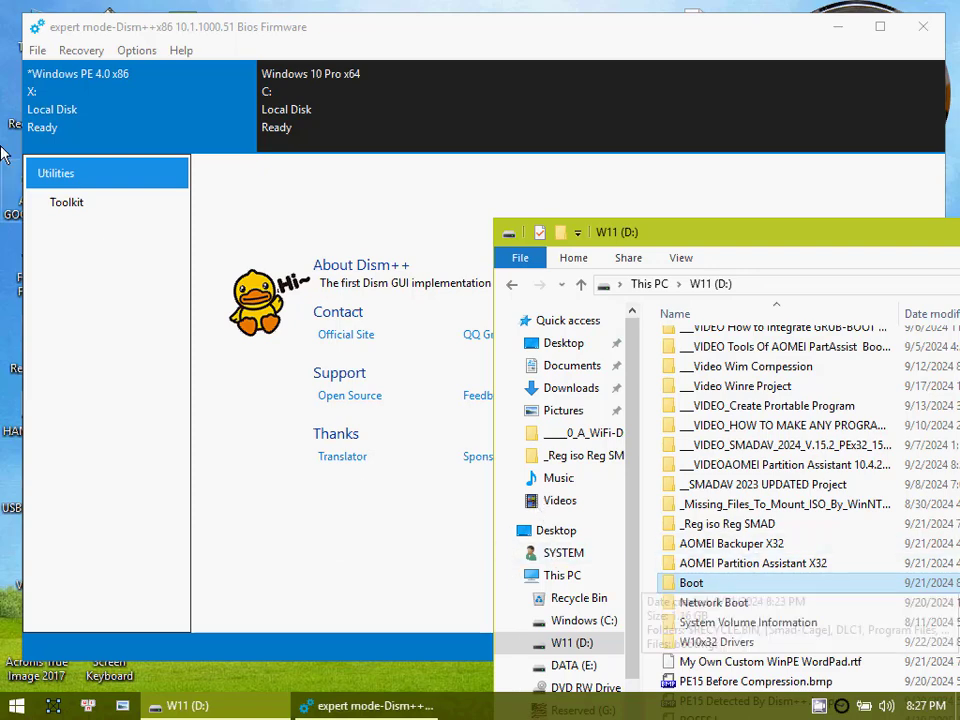
pyautogui.click(35, 51)
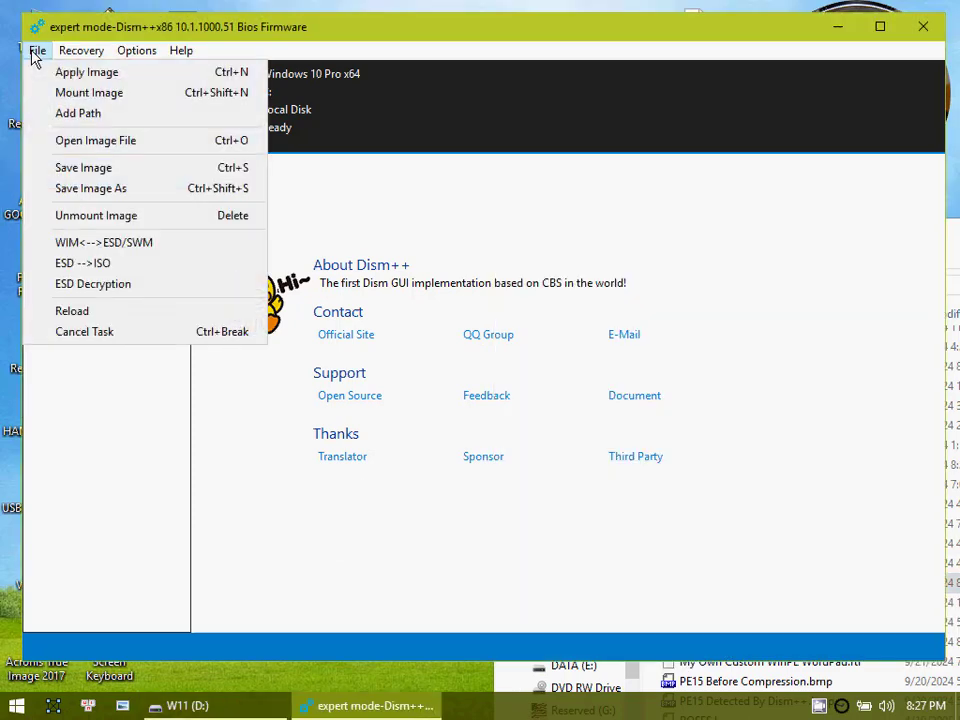
pyautogui.click(72, 114)
pyautogui.doubleClick(262, 240)
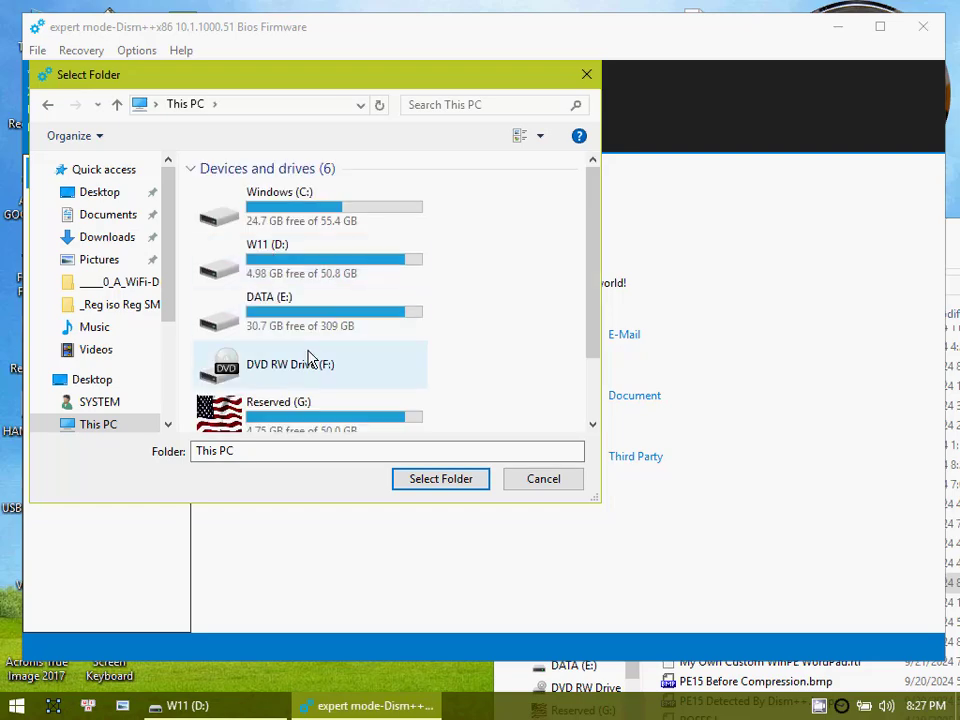
pyautogui.doubleClick(272, 266)
pyautogui.scroll(-4, 274, 285)
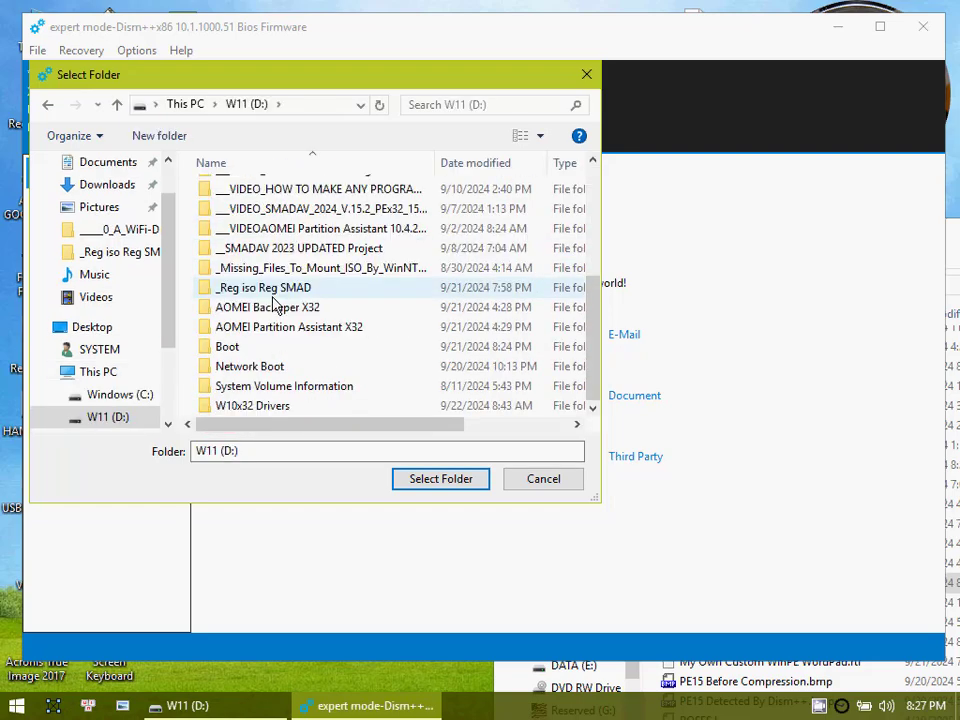
pyautogui.click(226, 348)
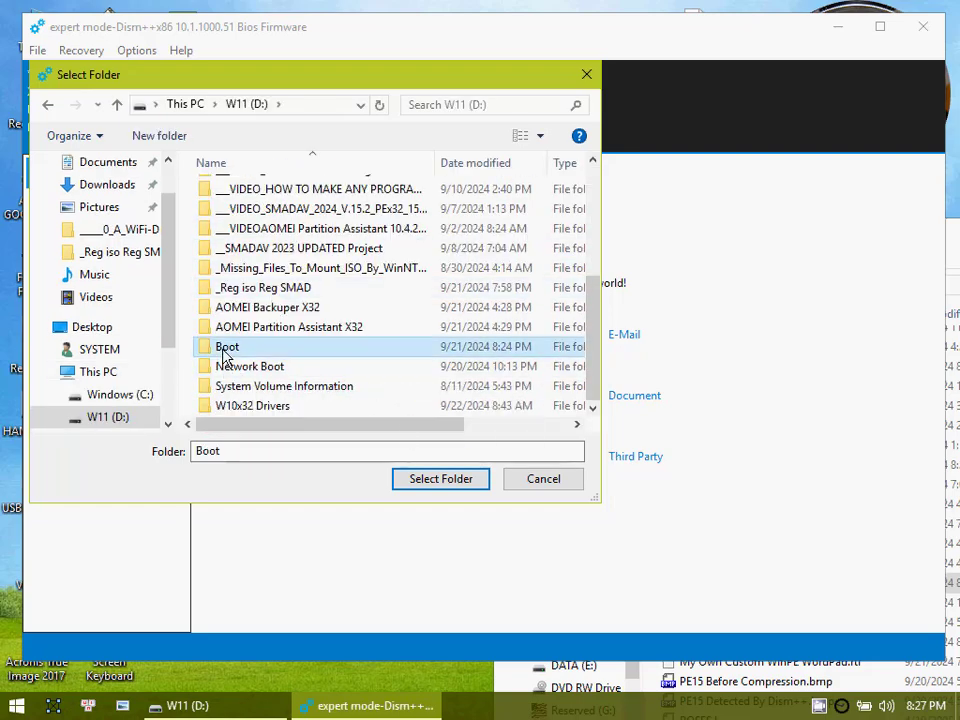
pyautogui.click(463, 479)
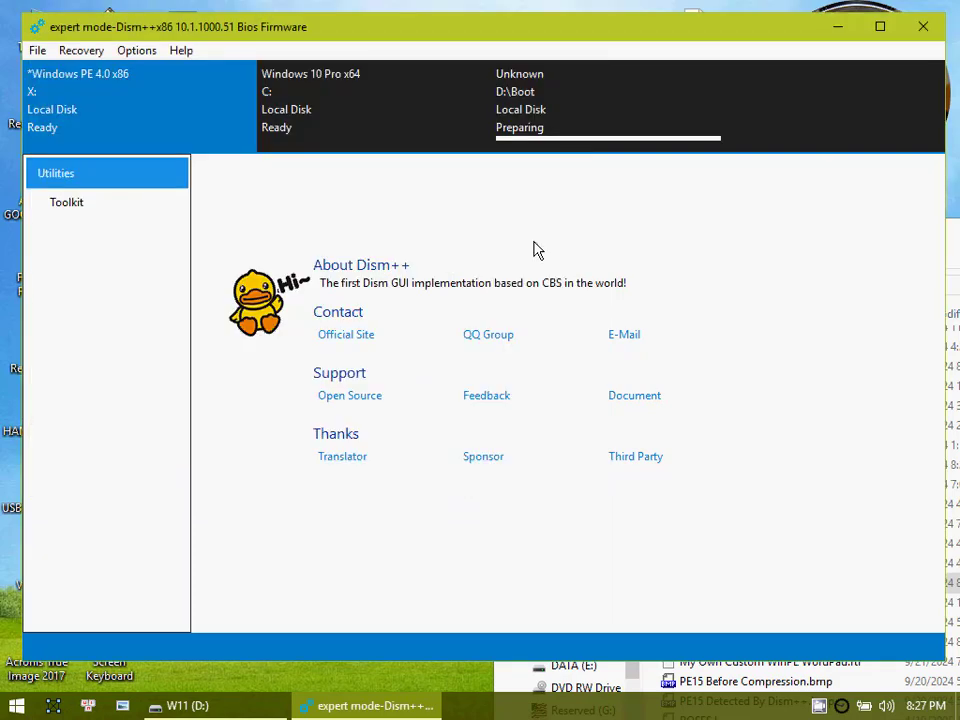
# Step: Open a session for the D:\Boot image and check it against the Boot folder in the W11 (D:) window
pyautogui.click(563, 127)
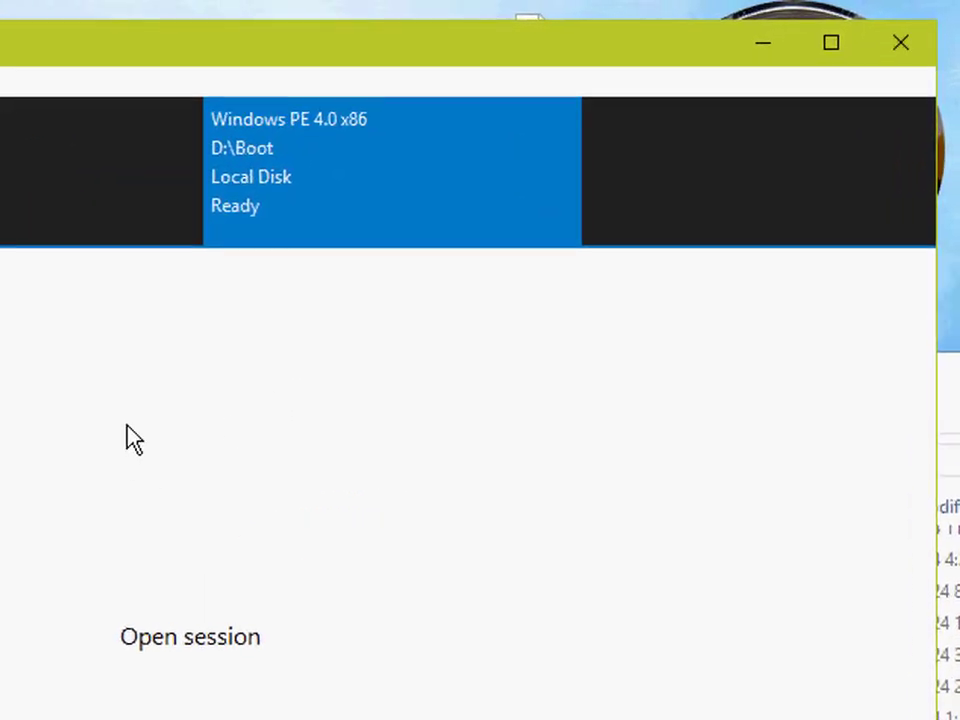
pyautogui.click(155, 459)
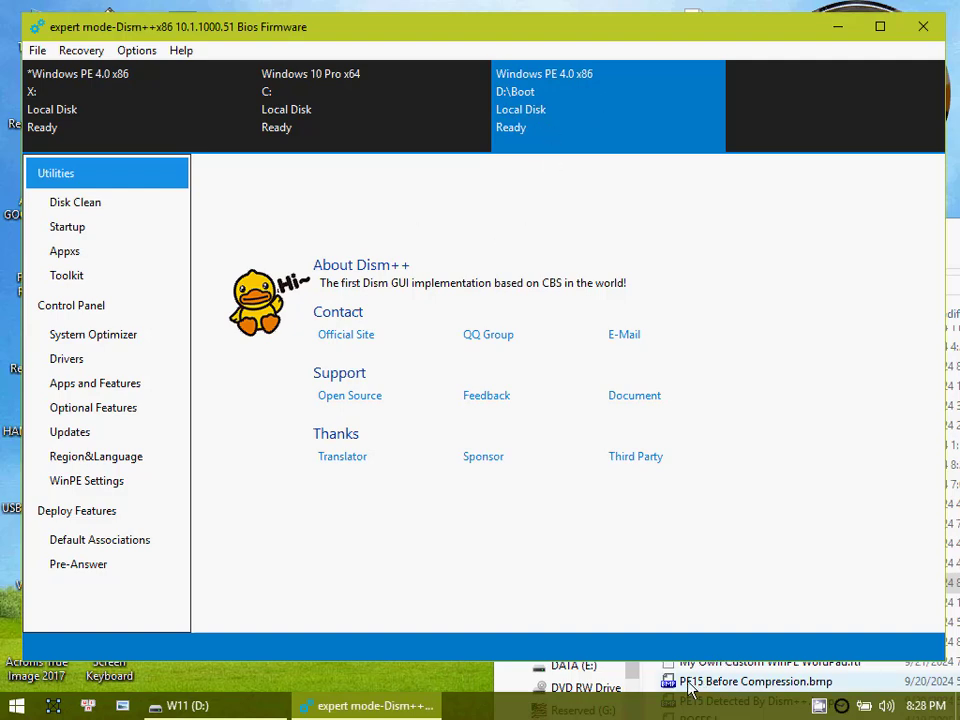
pyautogui.click(503, 690)
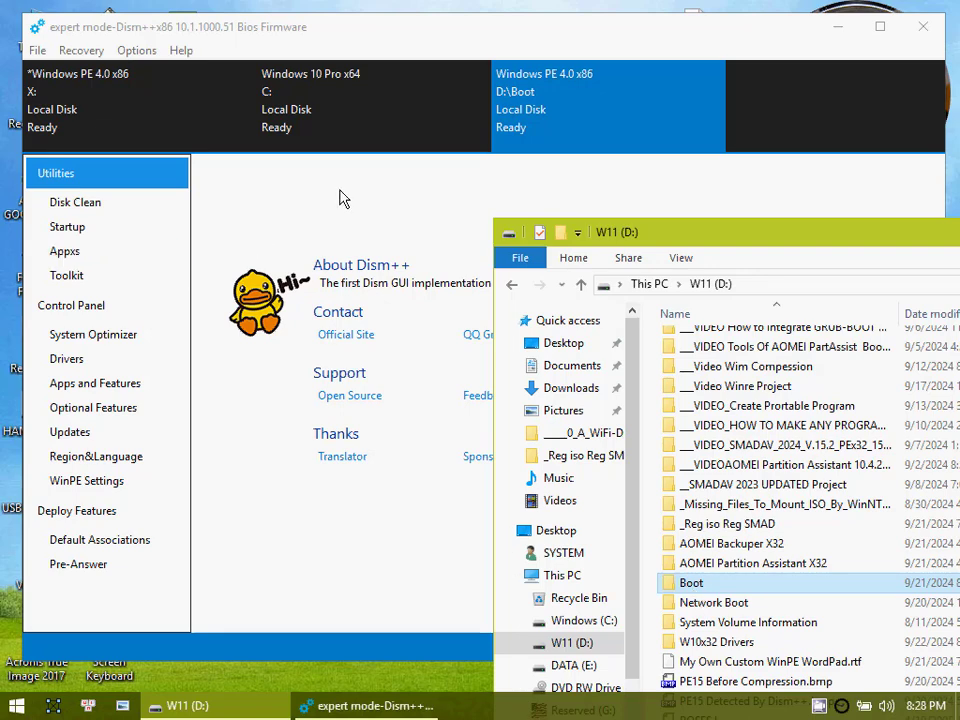
pyautogui.click(218, 26)
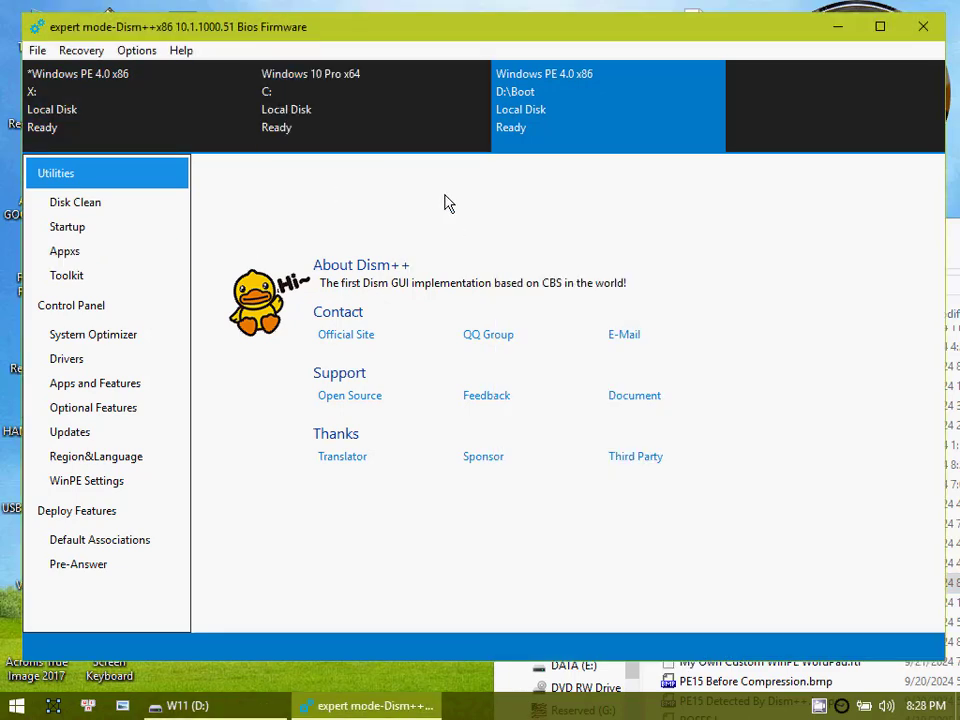
pyautogui.click(185, 85)
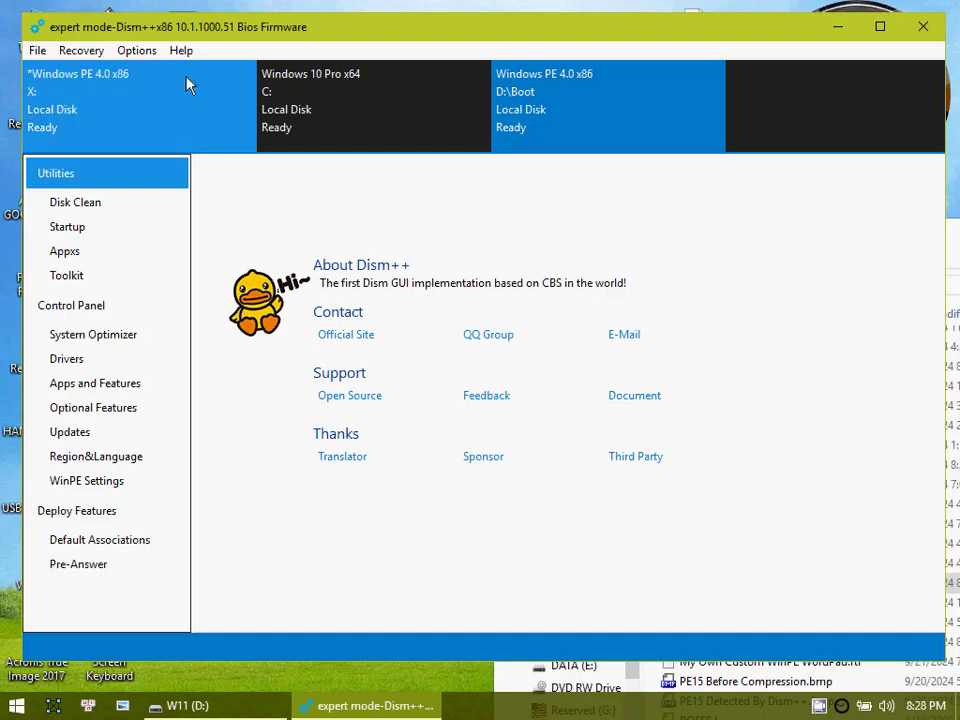
pyautogui.click(37, 51)
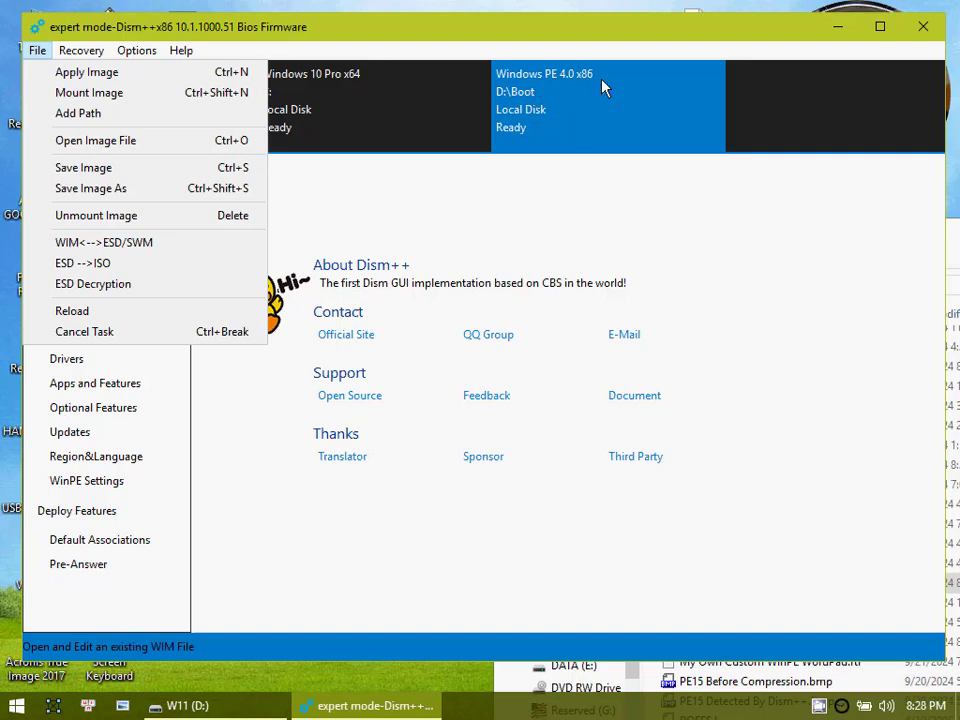
pyautogui.click(516, 217)
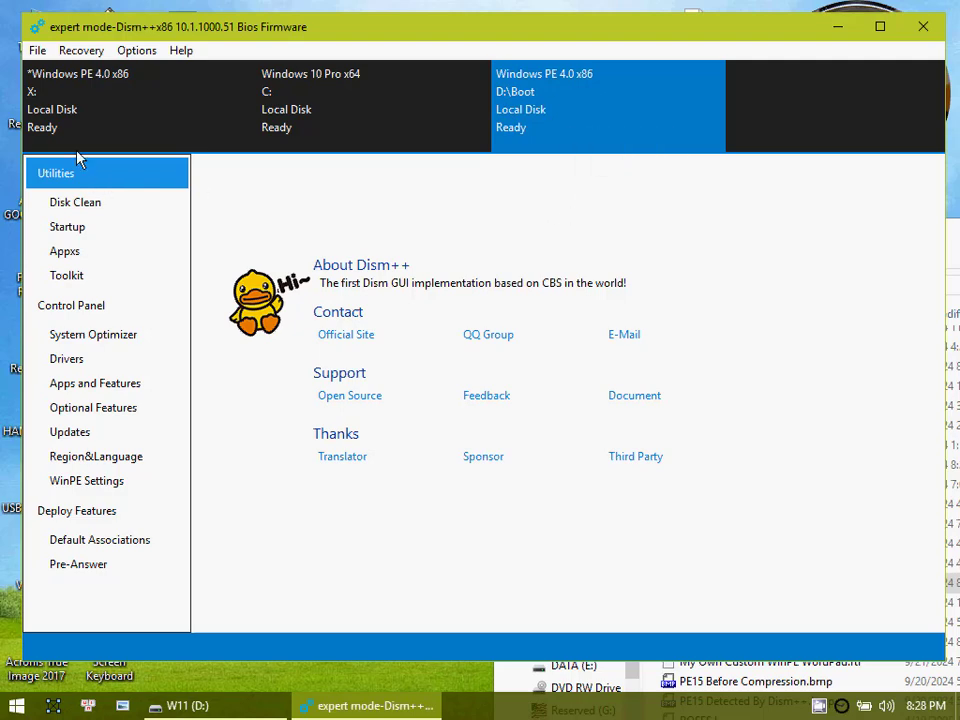
pyautogui.click(40, 54)
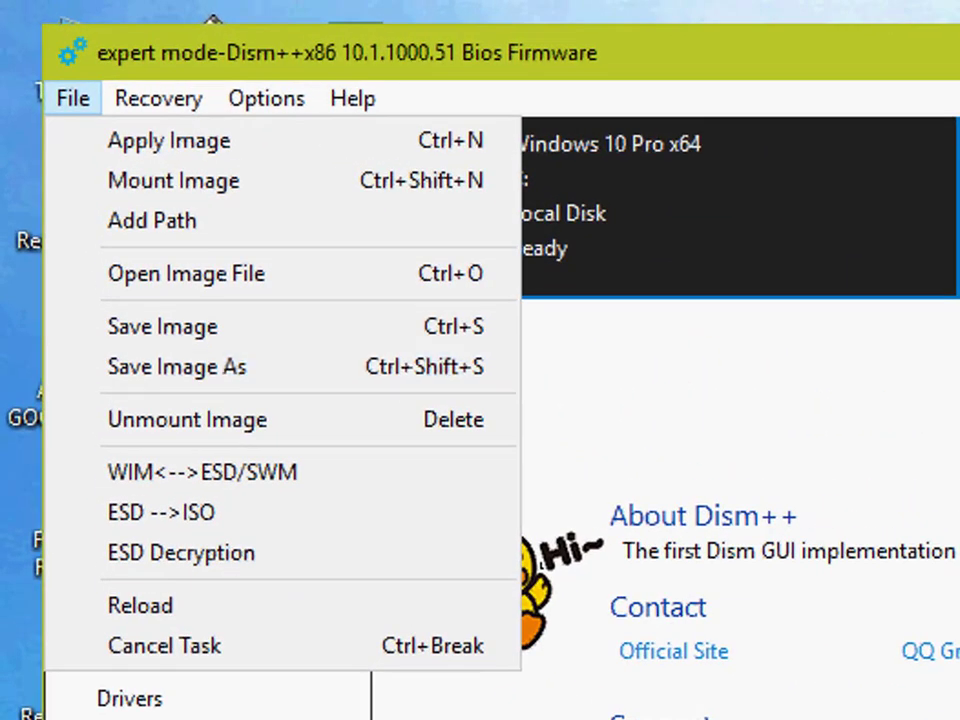
pyautogui.click(800, 226)
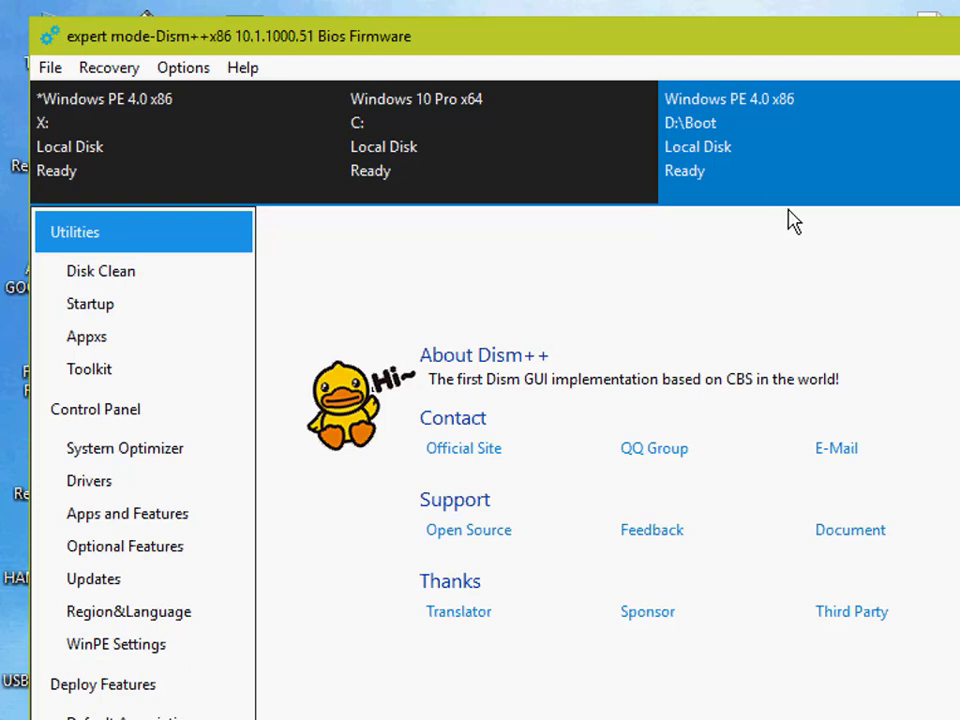
# Step: View the Windows 10 Pro x64 image on C: and switch to the running Windows PE 4.0 x86 image on X:
pyautogui.click(405, 148)
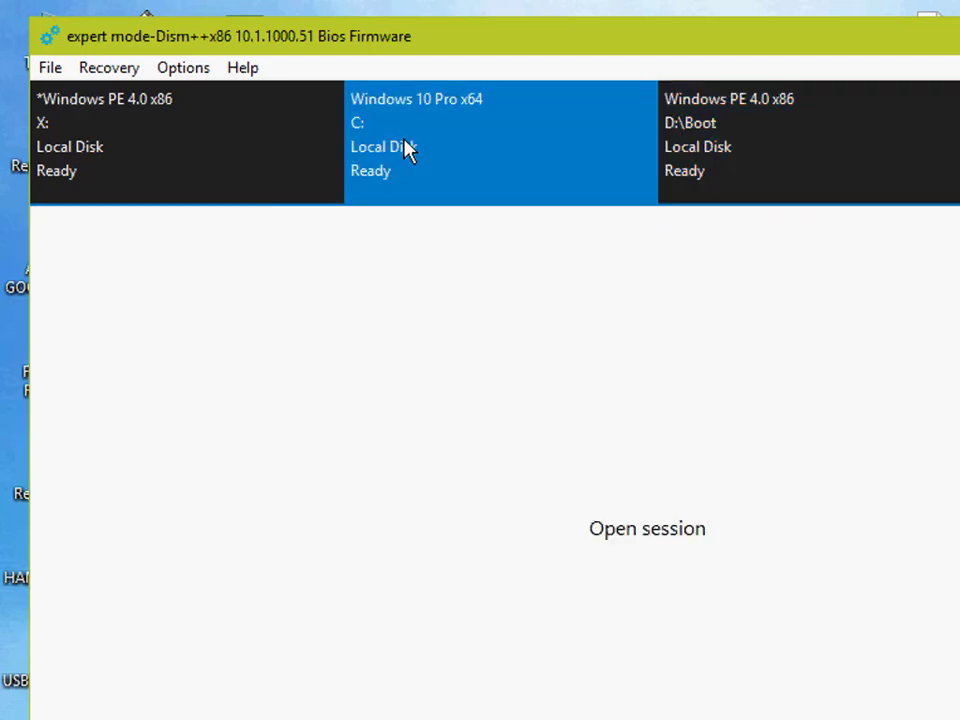
pyautogui.click(180, 153)
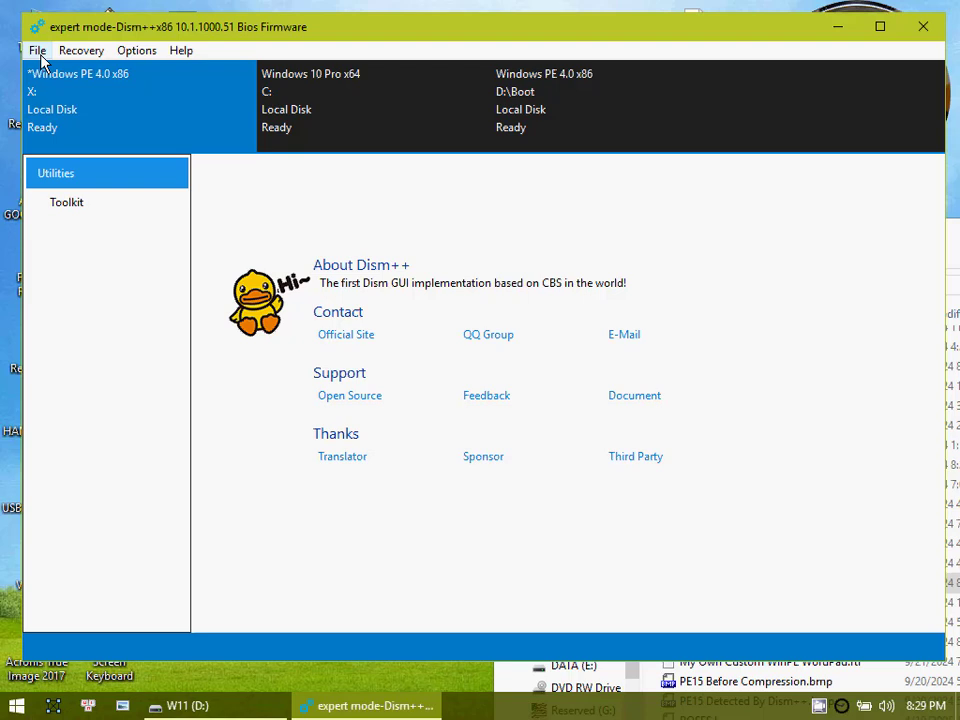
pyautogui.click(39, 53)
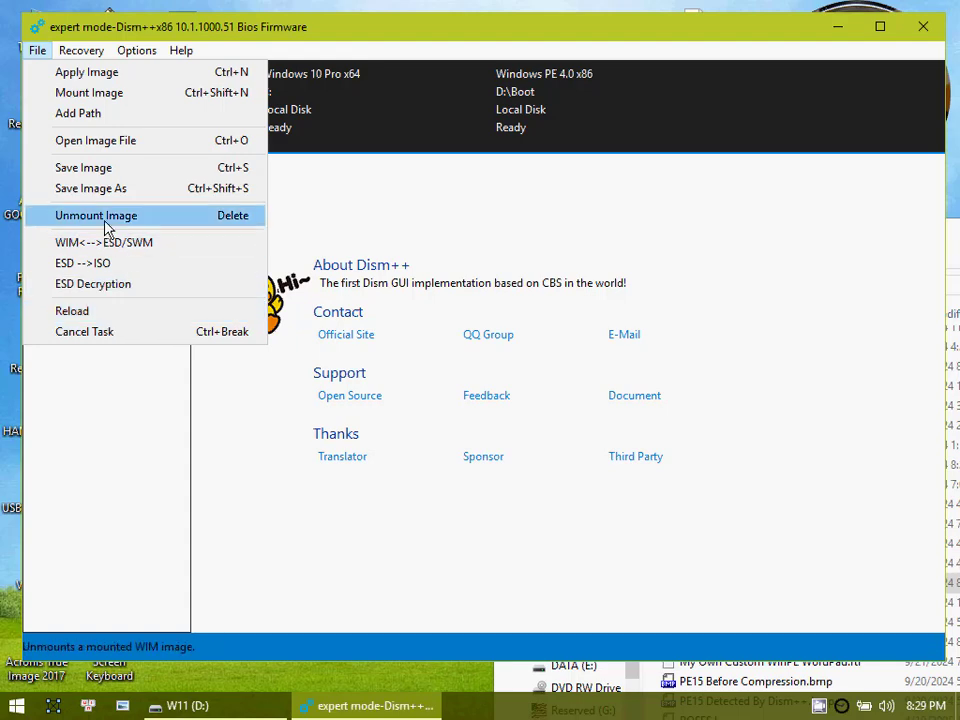
pyautogui.click(384, 221)
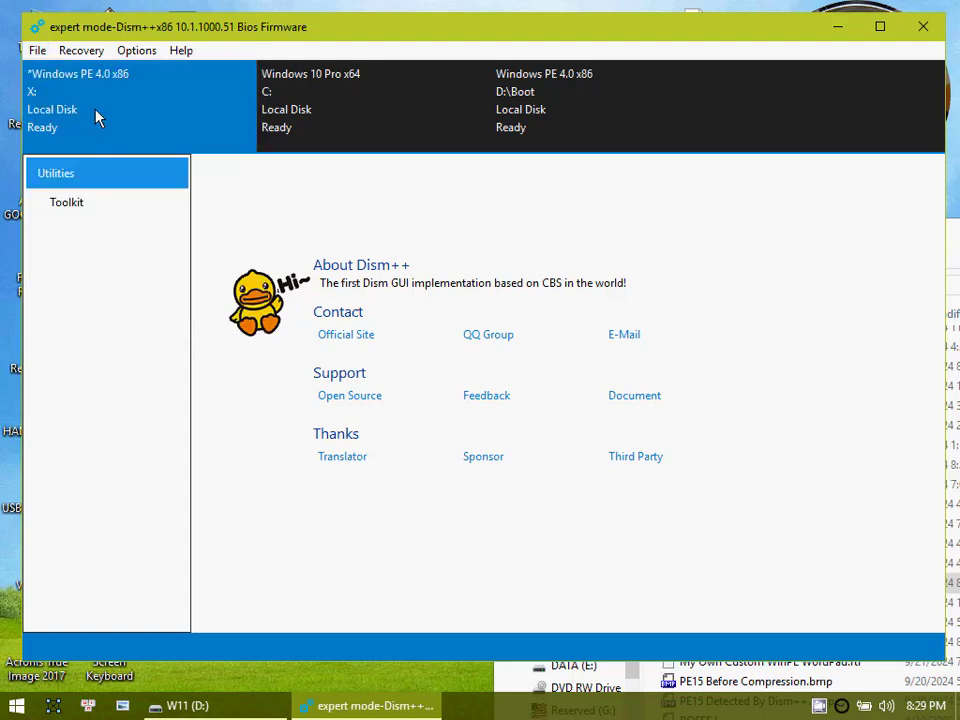
# Step: Try to save the running Windows PE image on X: as a bootable WIM at D:\PE12.wim
pyautogui.click(37, 52)
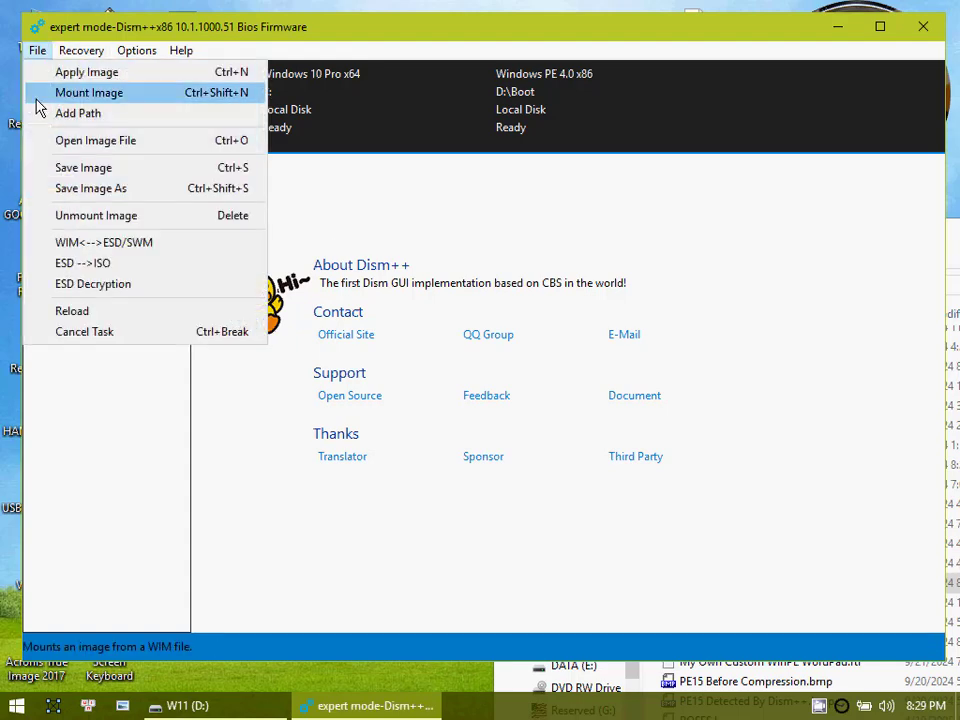
pyautogui.click(107, 192)
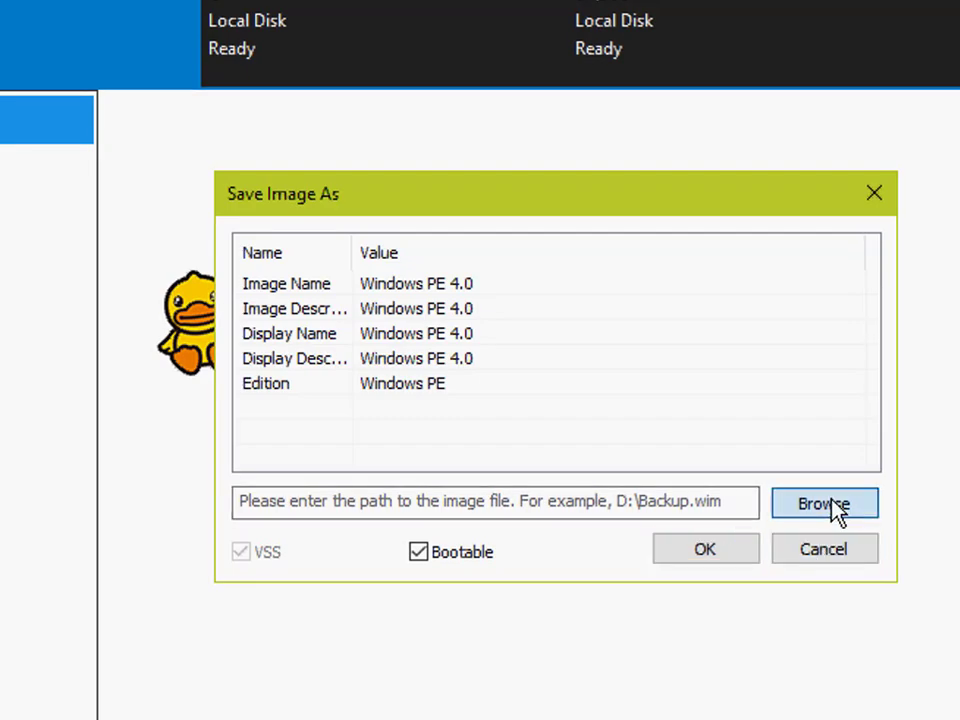
pyautogui.click(660, 421)
pyautogui.click(463, 257)
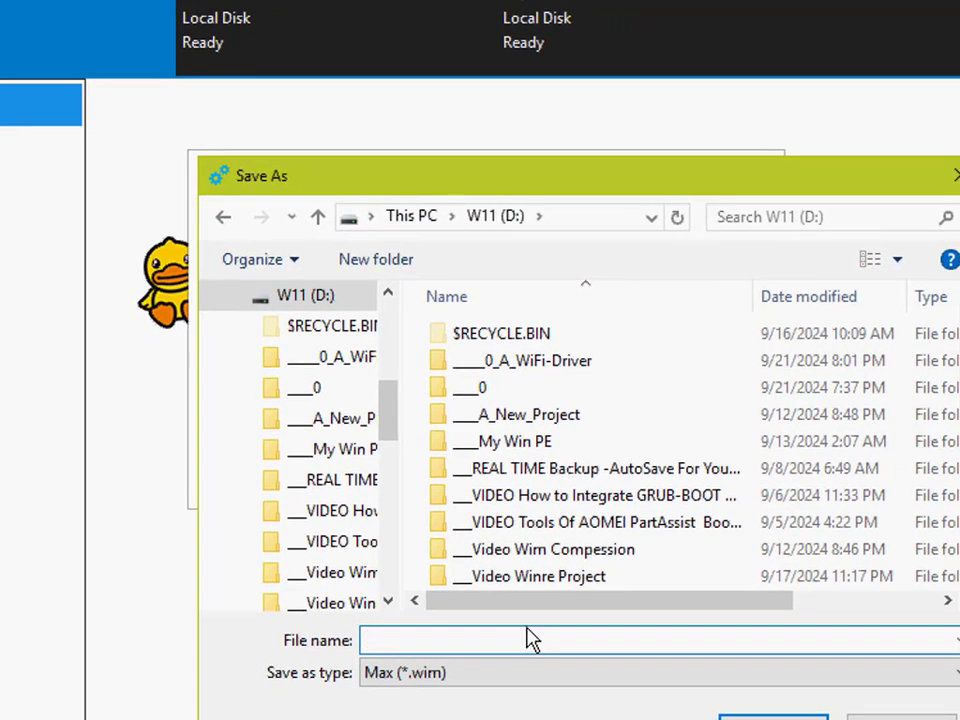
pyautogui.write('P')
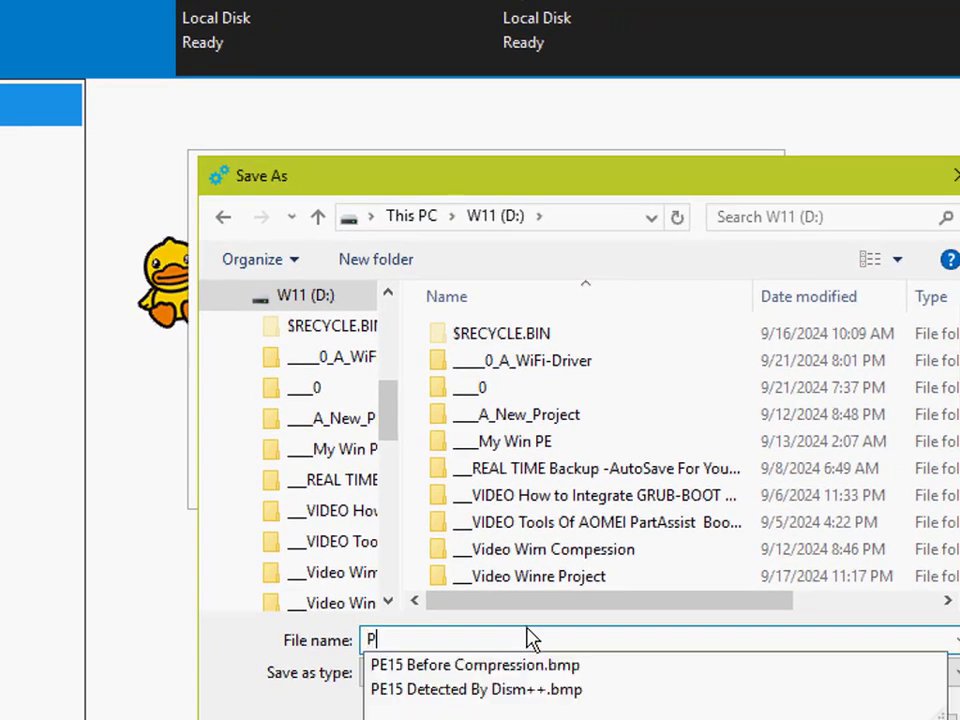
pyautogui.write('E12')
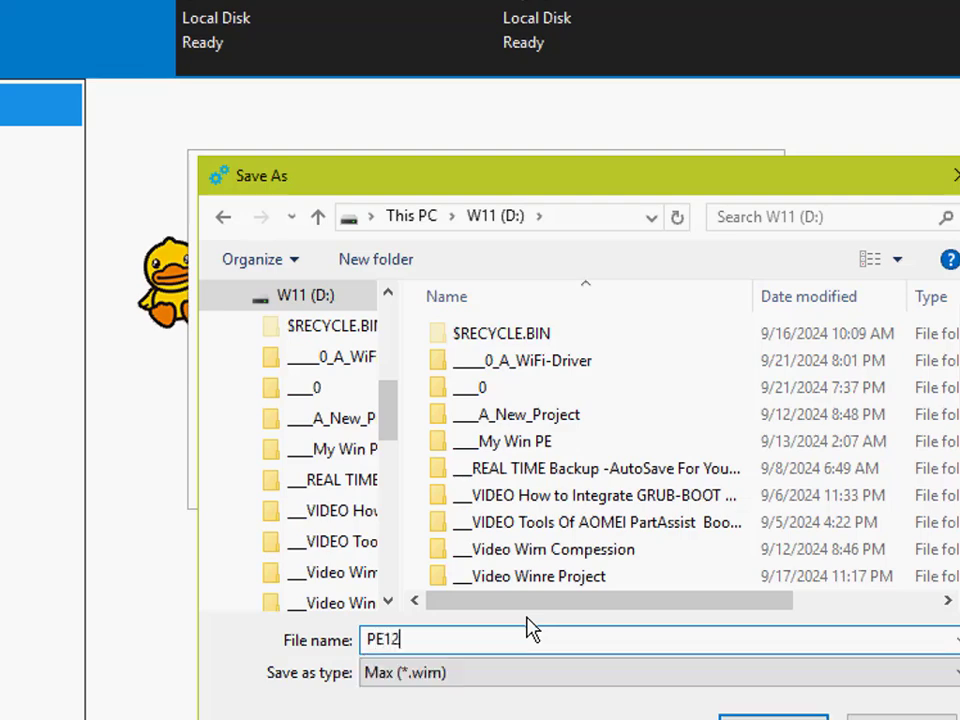
pyautogui.press('Return')
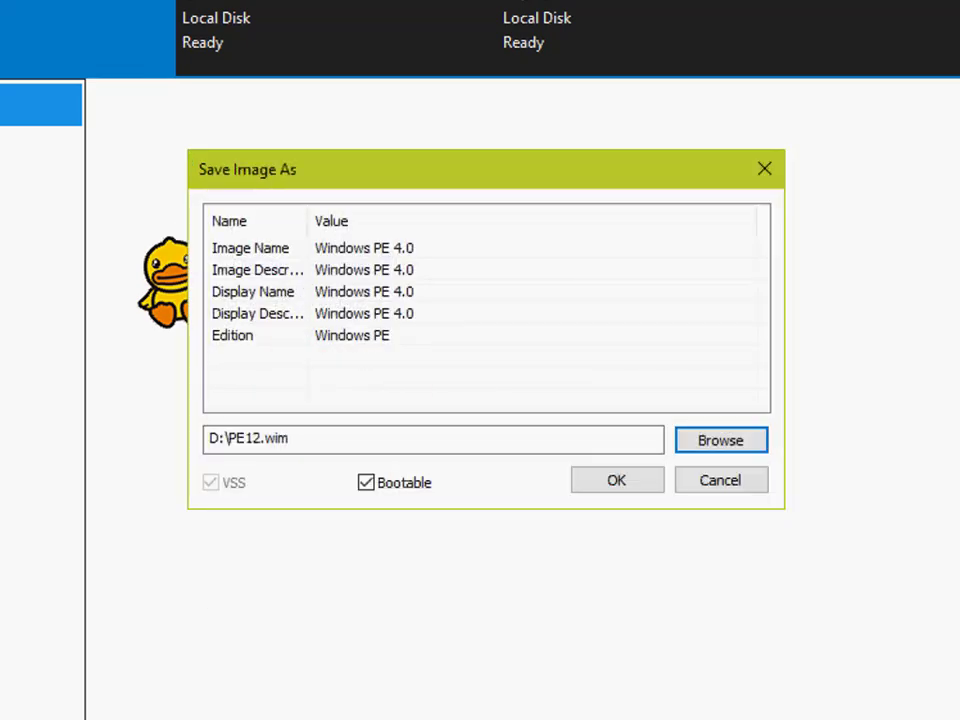
pyautogui.click(630, 488)
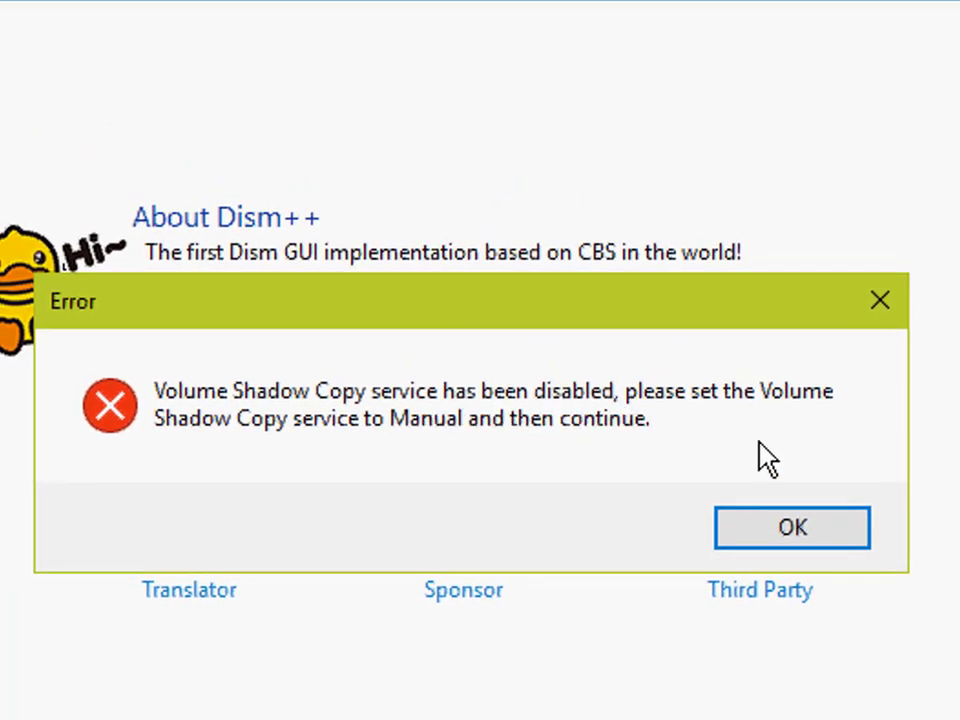
pyautogui.click(822, 545)
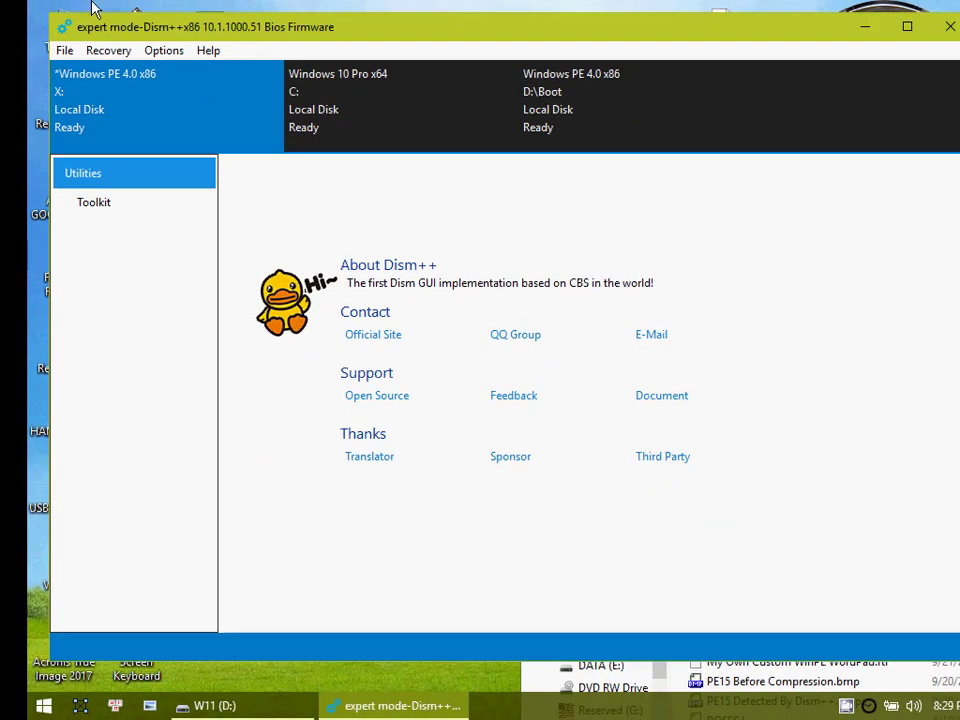
# Step: Move the Dism++ window aside to uncover the desktop and open the Services console for This PC
pyautogui.moveTo(145, 33); pyautogui.dragTo(199, 33)
pyautogui.rightClick(55, 30)
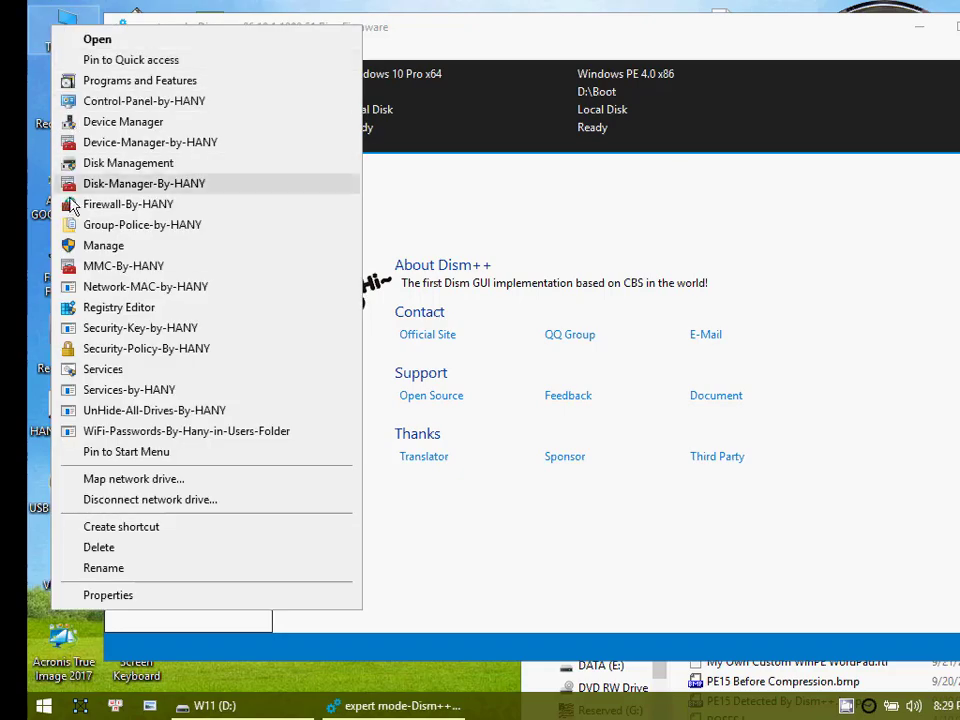
pyautogui.click(99, 373)
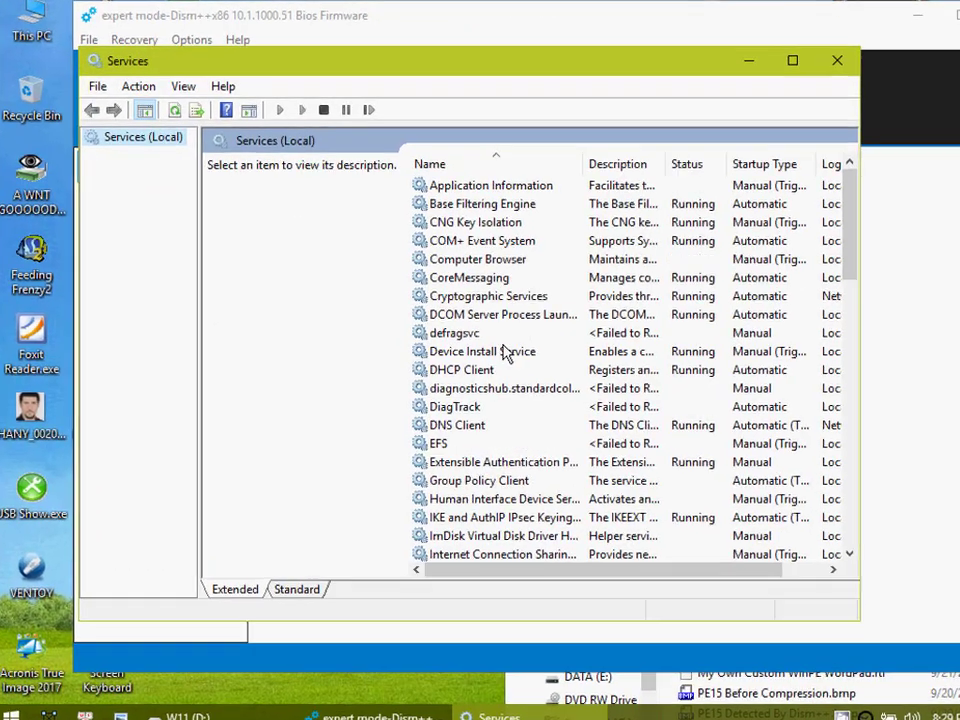
# Step: Search the services list for the Volume Shadow Copy service, widening the Name column to read the full names
pyautogui.click(538, 349)
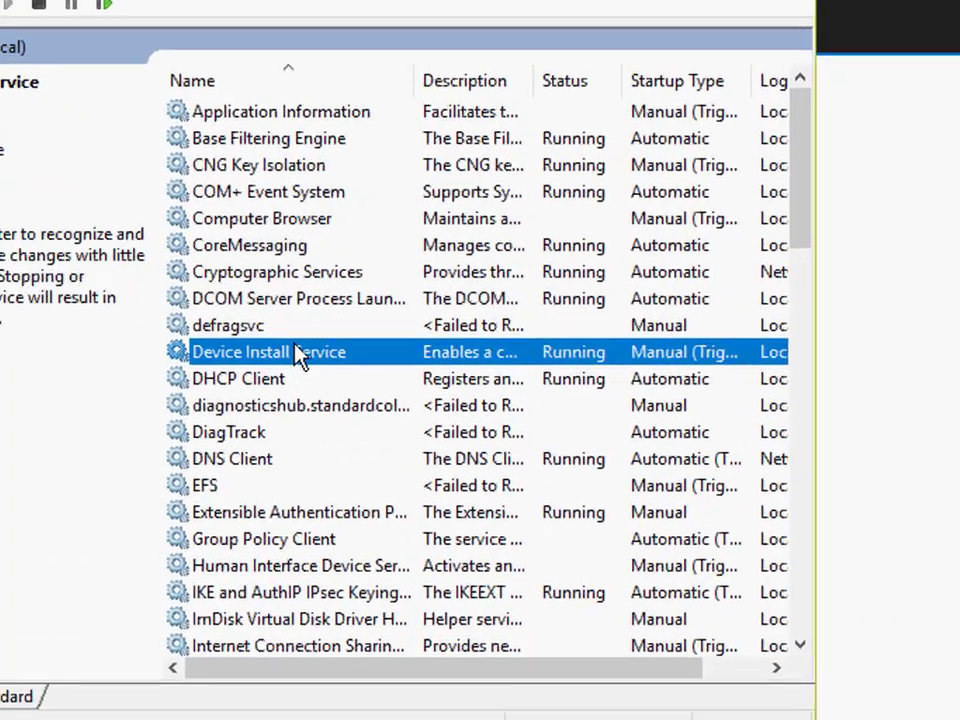
pyautogui.press('s')
pyautogui.press('h')
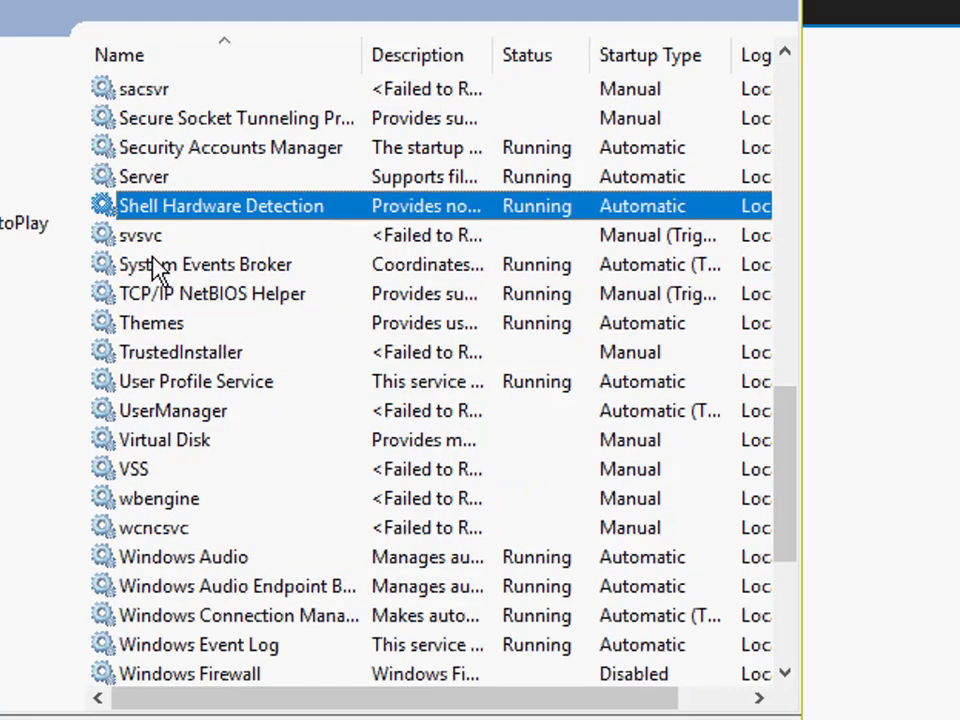
pyautogui.press('w')
pyautogui.press('i')
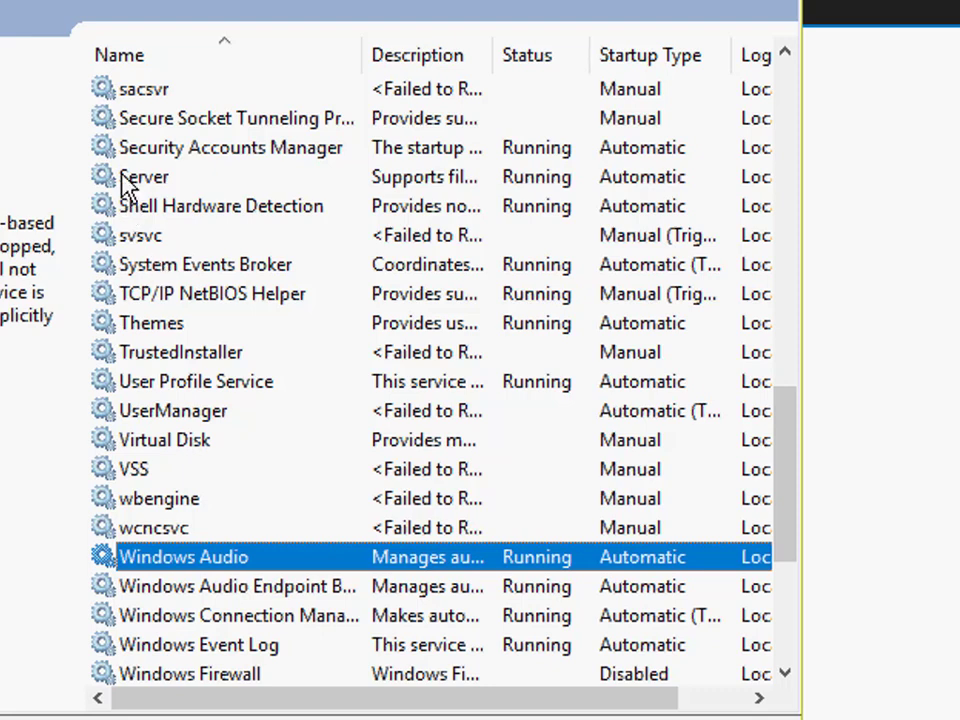
pyautogui.click(207, 389)
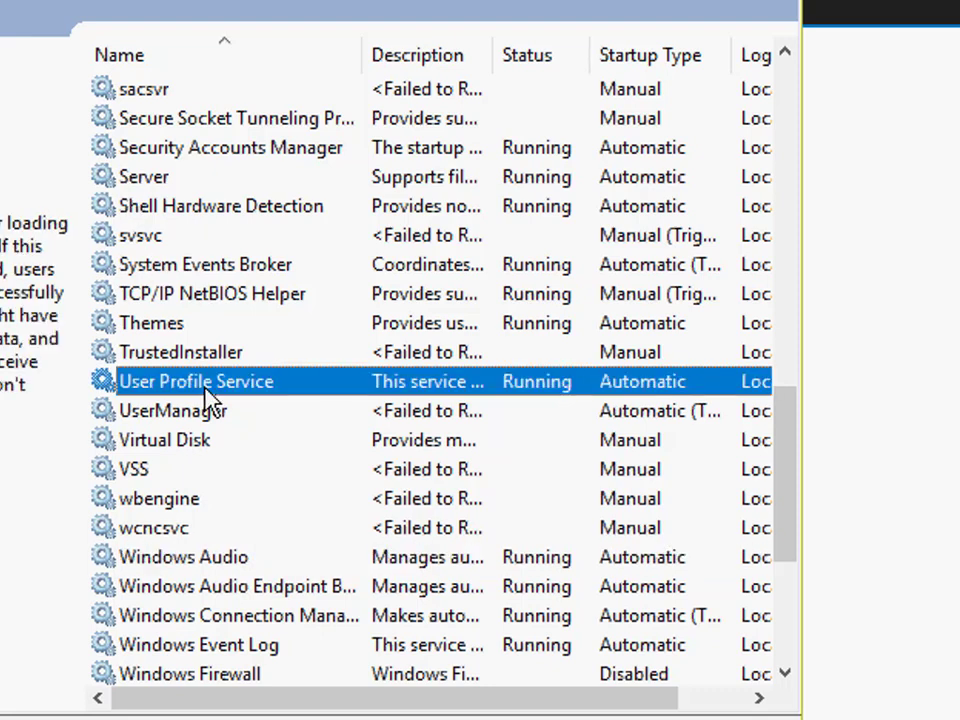
pyautogui.press('s')
pyautogui.press('h')
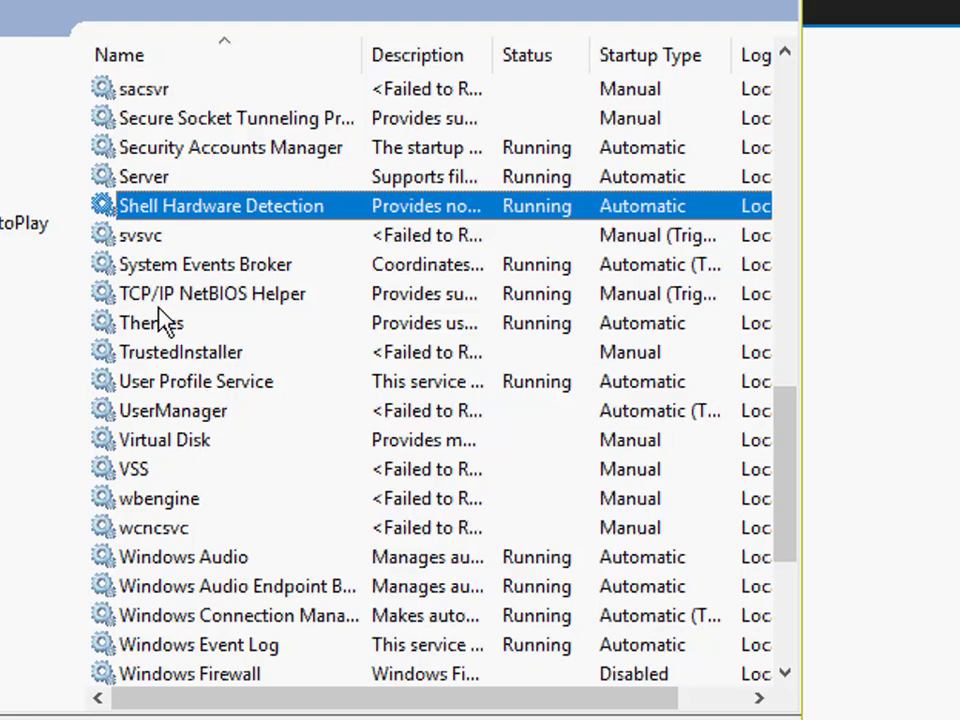
pyautogui.scroll(-4, 195, 561)
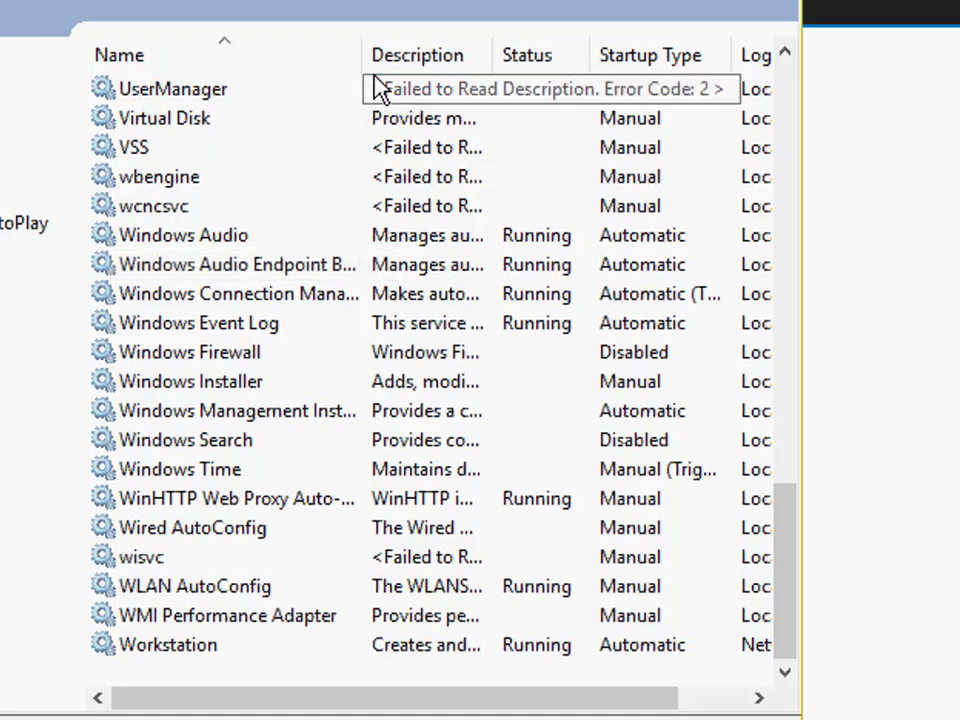
pyautogui.moveTo(363, 62); pyautogui.dragTo(456, 62)
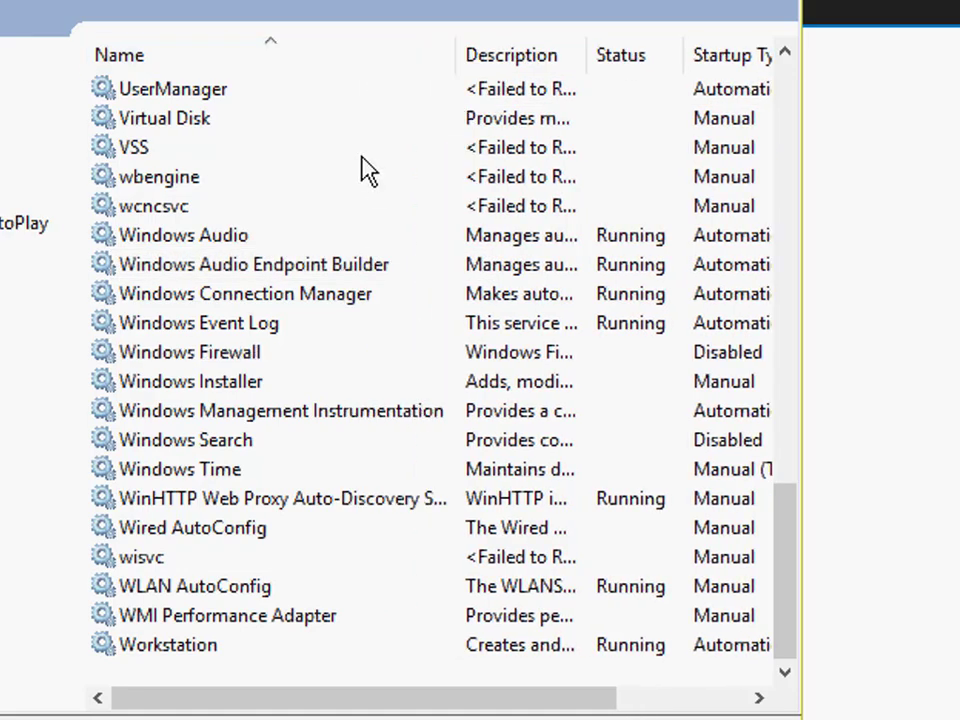
pyautogui.scroll(6, 330, 347)
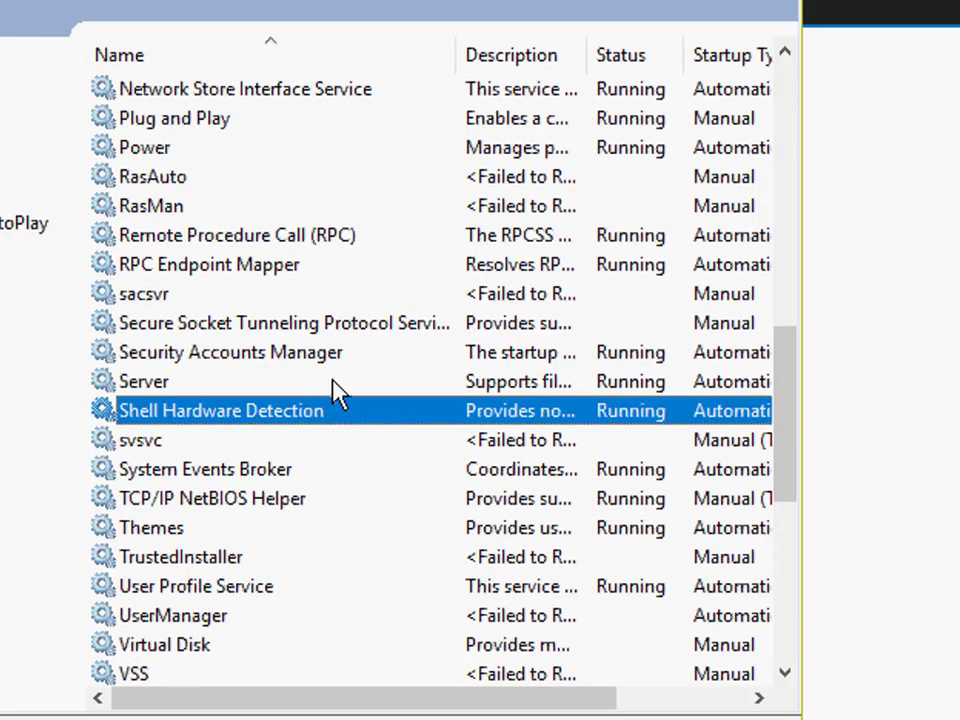
pyautogui.scroll(5, 338, 392)
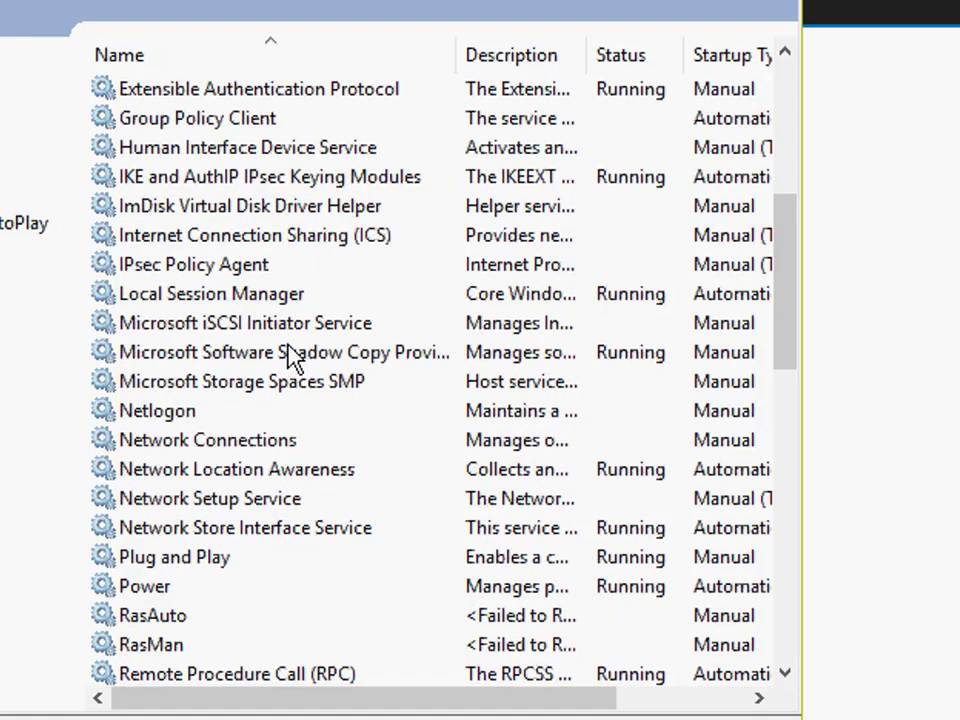
pyautogui.scroll(1, 288, 345)
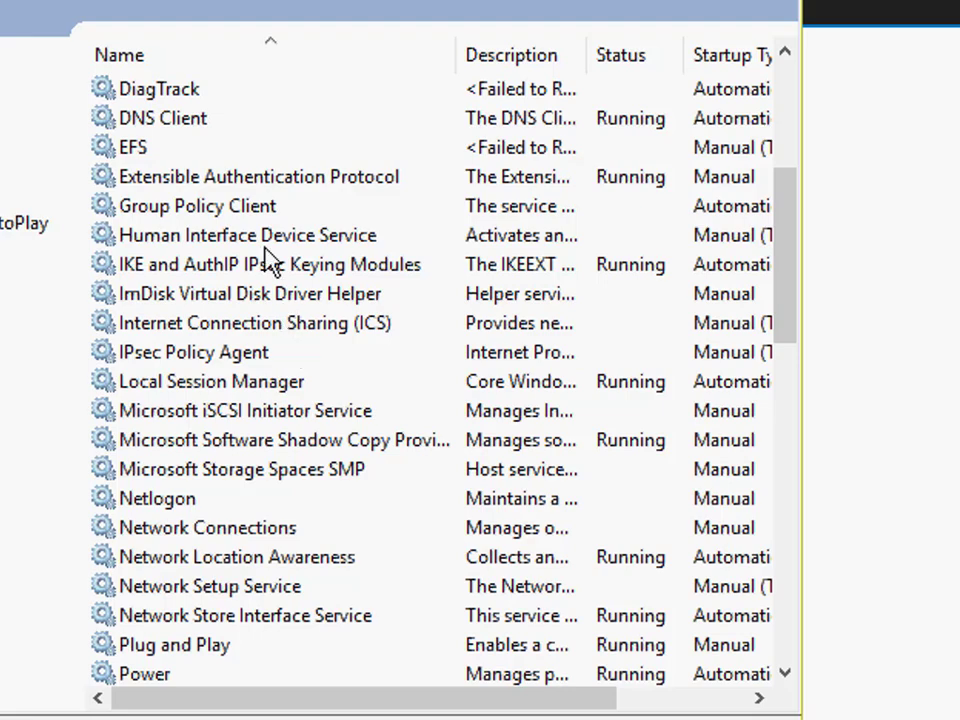
pyautogui.scroll(4, 264, 244)
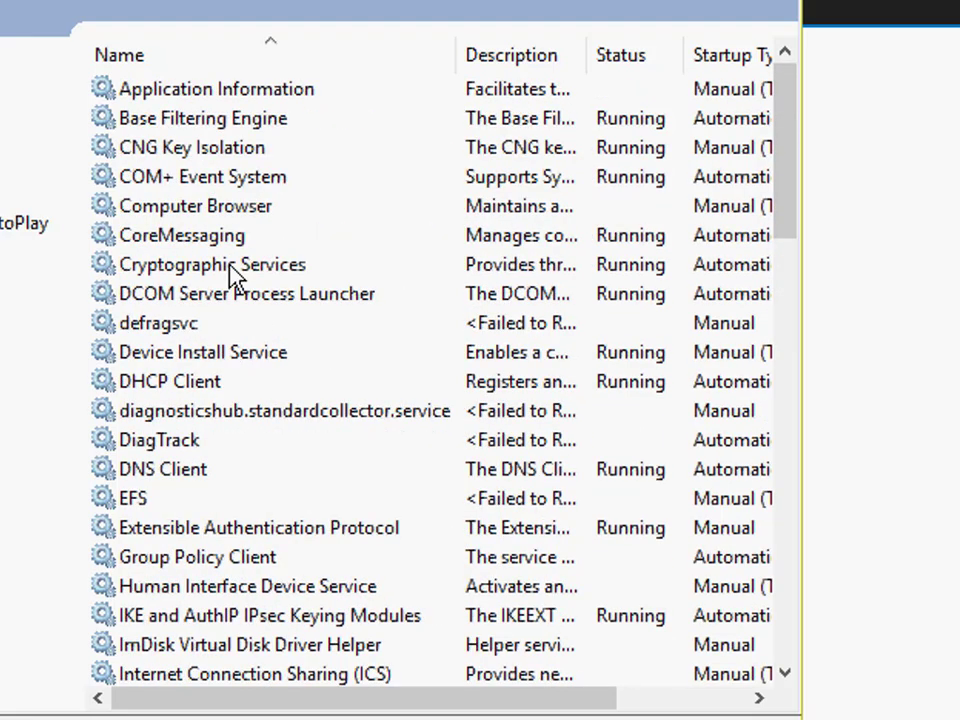
pyautogui.scroll(-1, 300, 540)
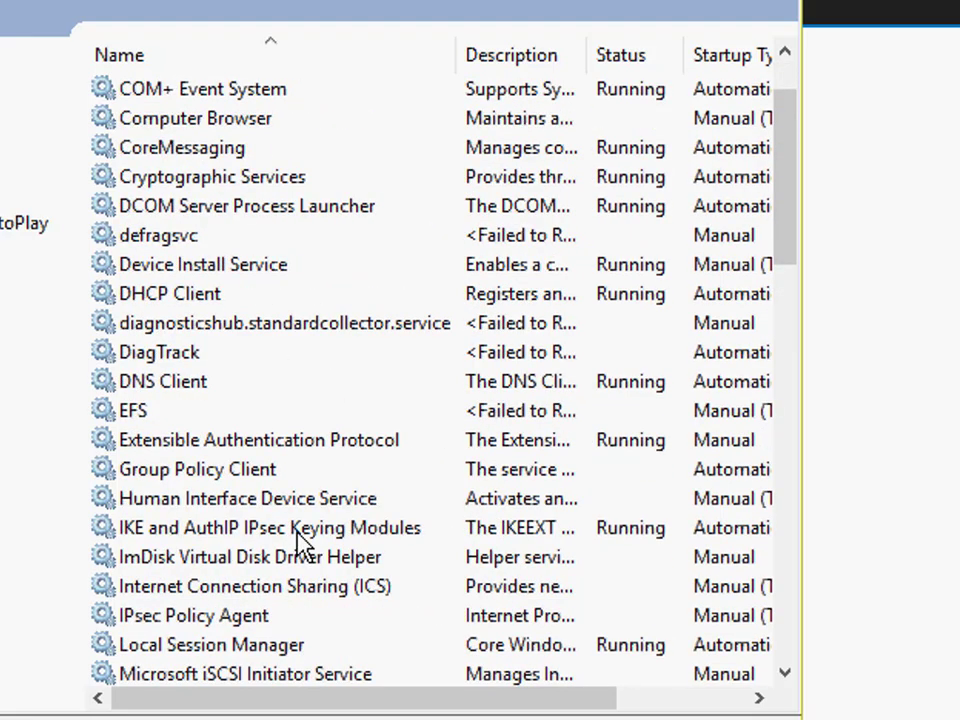
pyautogui.scroll(-1, 300, 545)
pyautogui.scroll(-1, 295, 563)
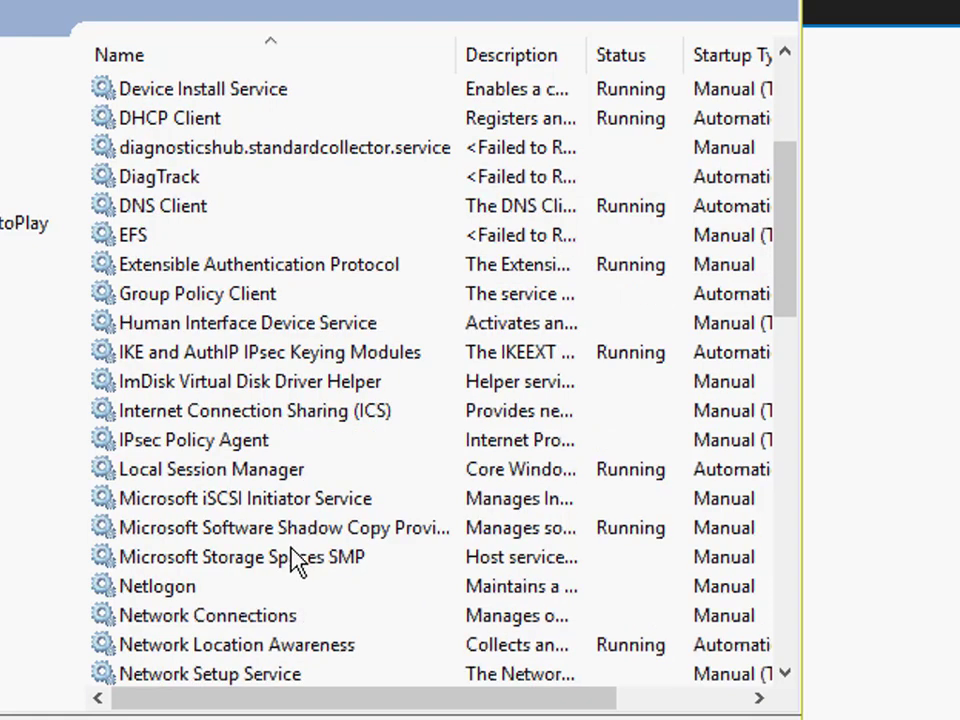
# Step: Set the Microsoft Software Shadow Copy Provider service's startup type to Automatic, restart the service and close the Services console
pyautogui.click(396, 530)
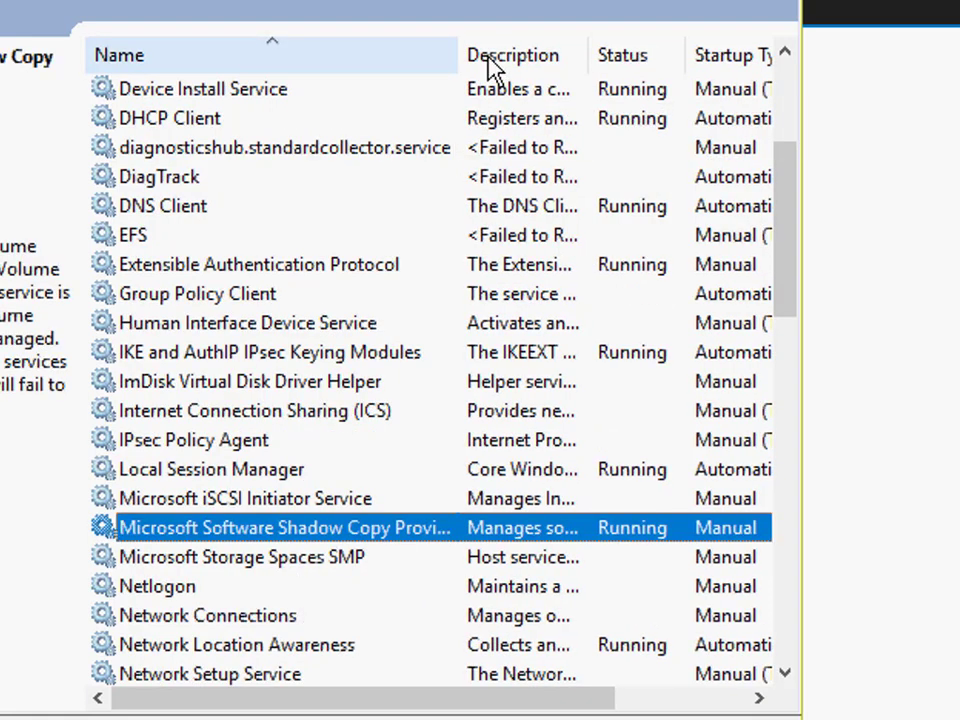
pyautogui.moveTo(460, 55); pyautogui.dragTo(620, 55)
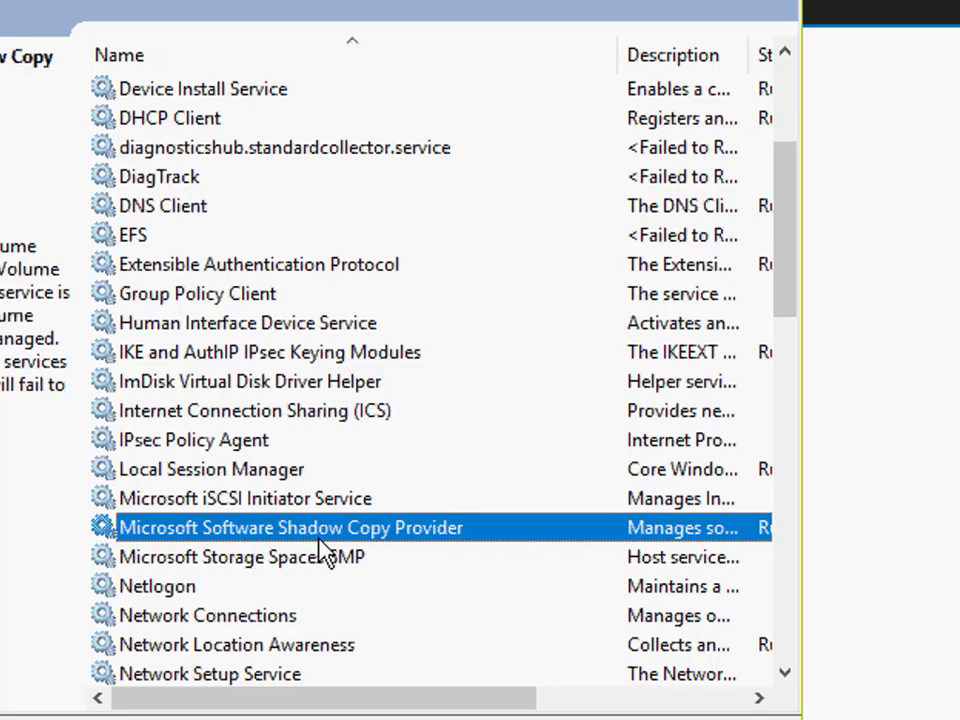
pyautogui.doubleClick(368, 538)
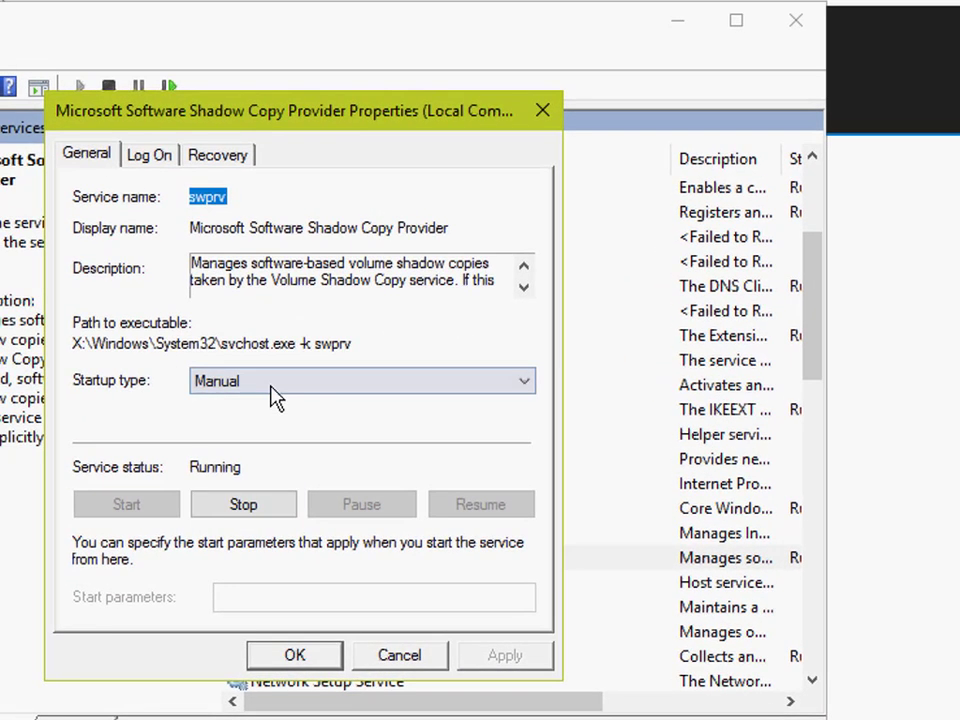
pyautogui.click(271, 394)
pyautogui.click(266, 421)
pyautogui.click(268, 510)
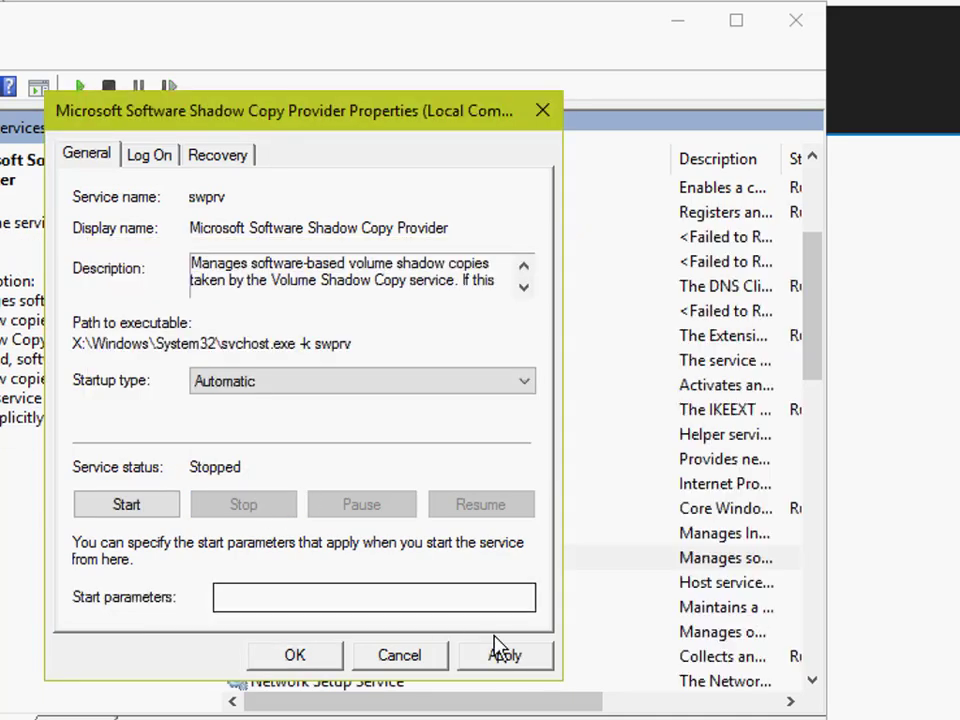
pyautogui.click(500, 652)
pyautogui.click(166, 506)
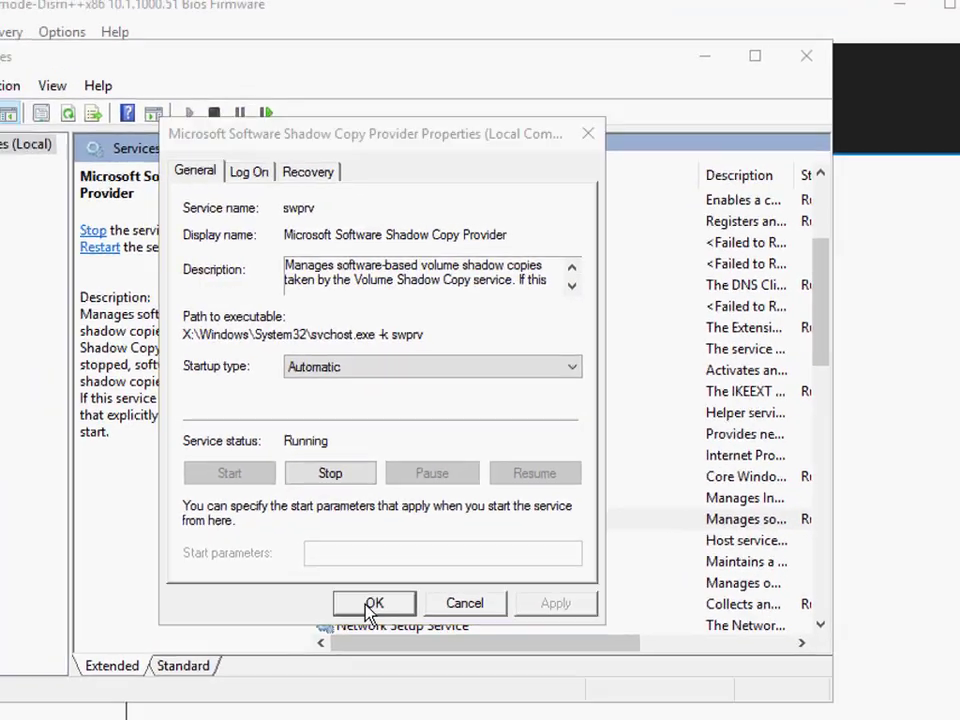
pyautogui.click(370, 606)
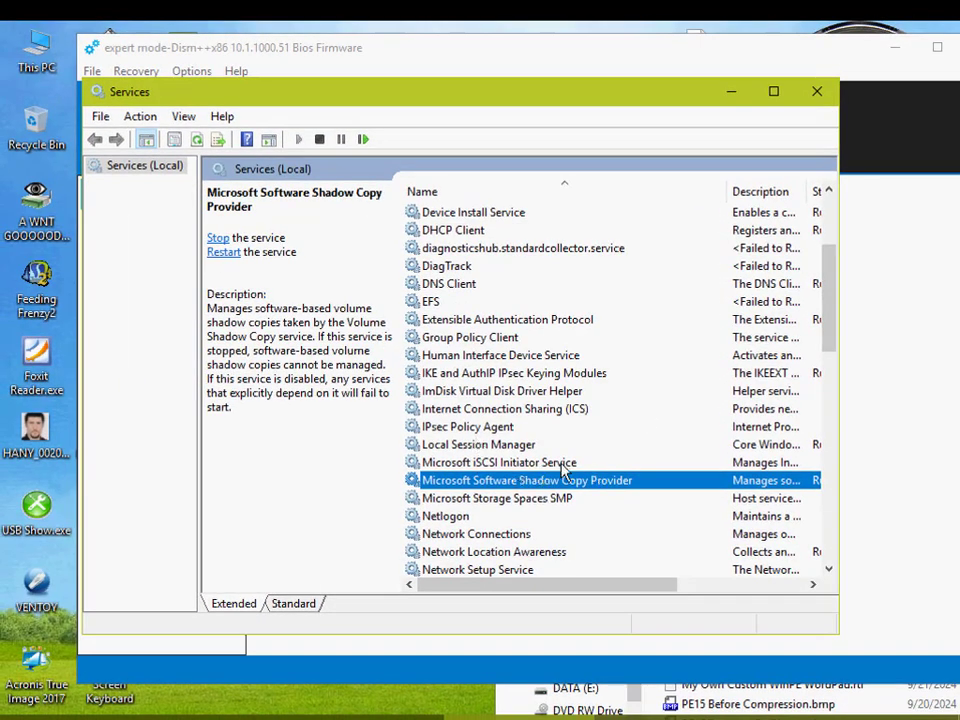
pyautogui.click(816, 93)
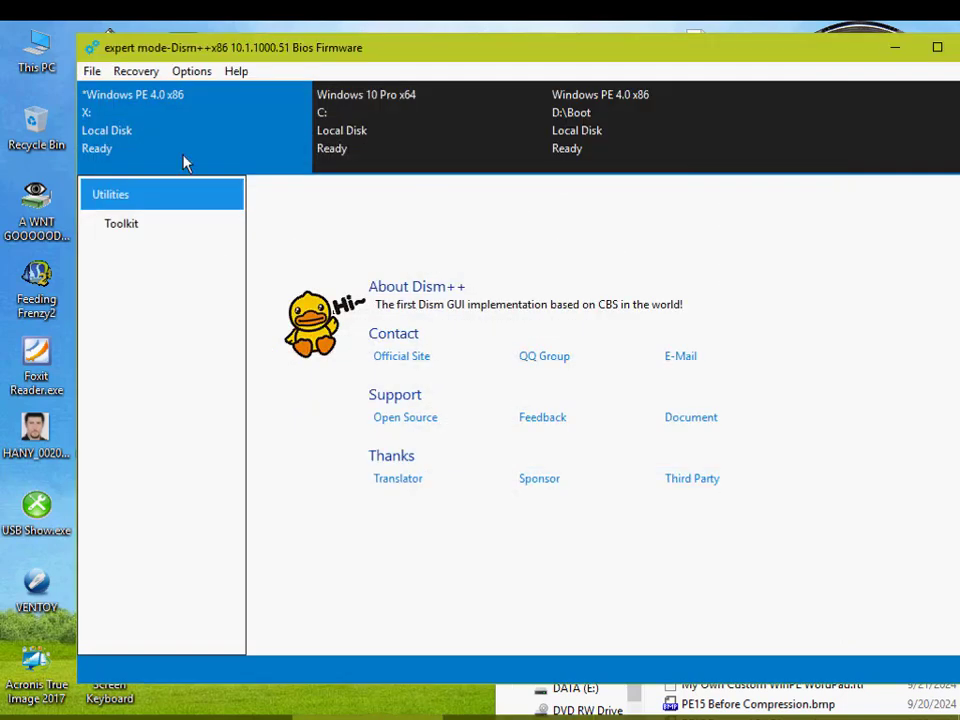
# Step: Try again to save the running Windows PE image on X: as PE12.wim on drive W11 (D:)
pyautogui.click(92, 71)
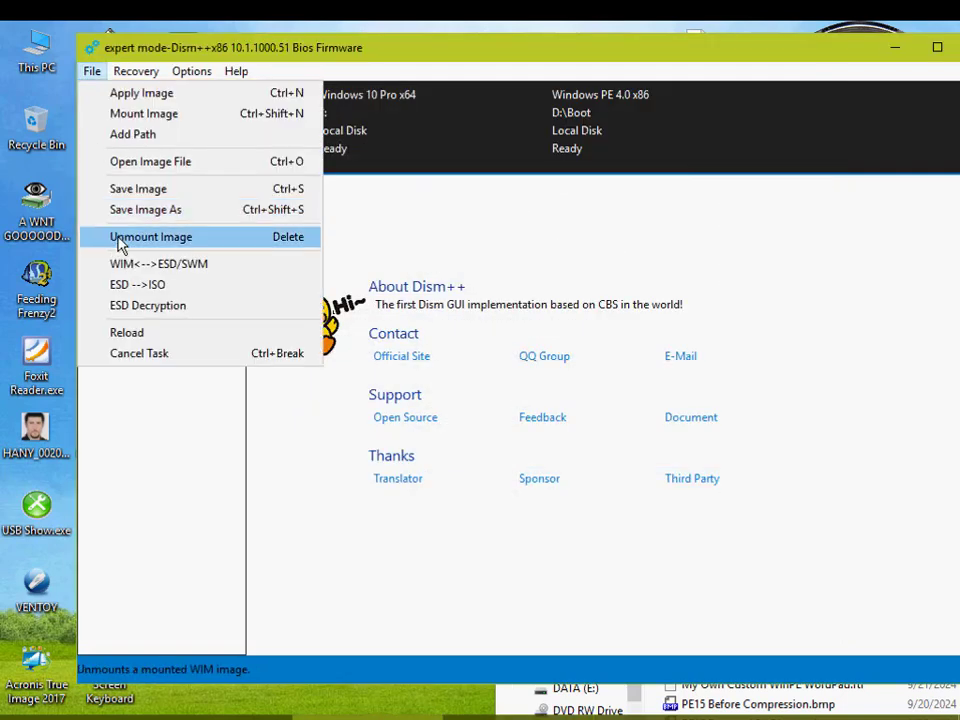
pyautogui.click(173, 219)
pyautogui.click(714, 441)
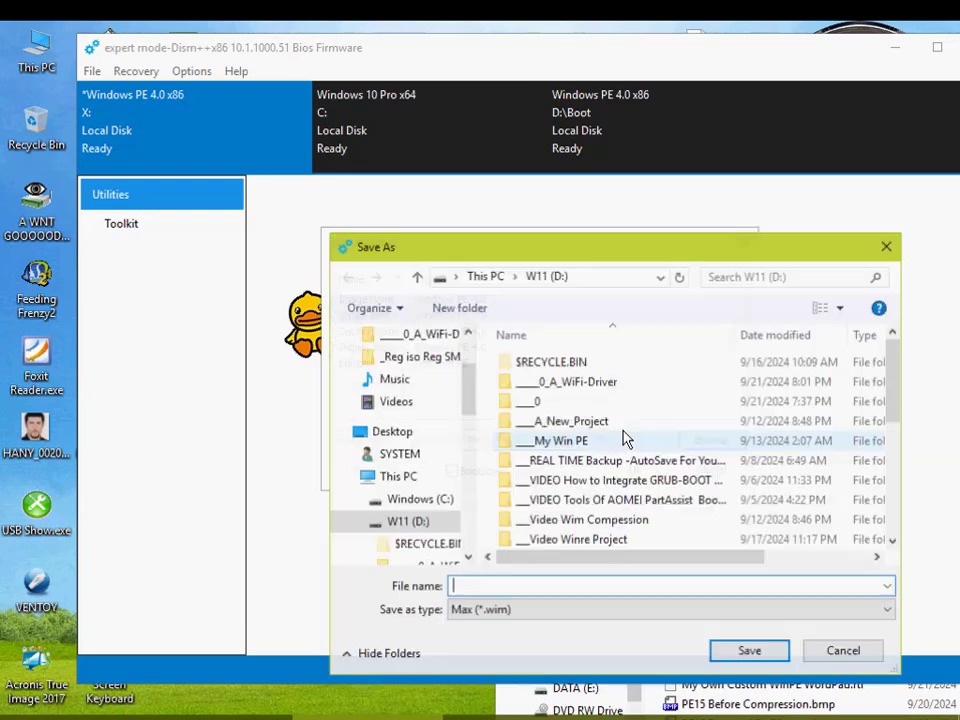
pyautogui.scroll(-4, 582, 545)
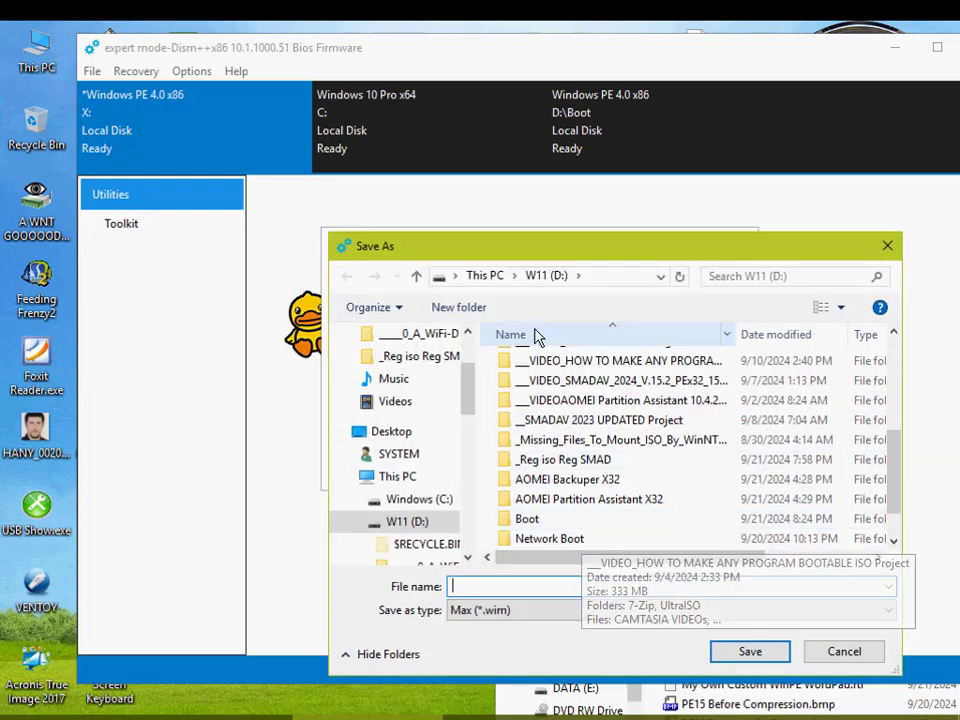
pyautogui.click(538, 278)
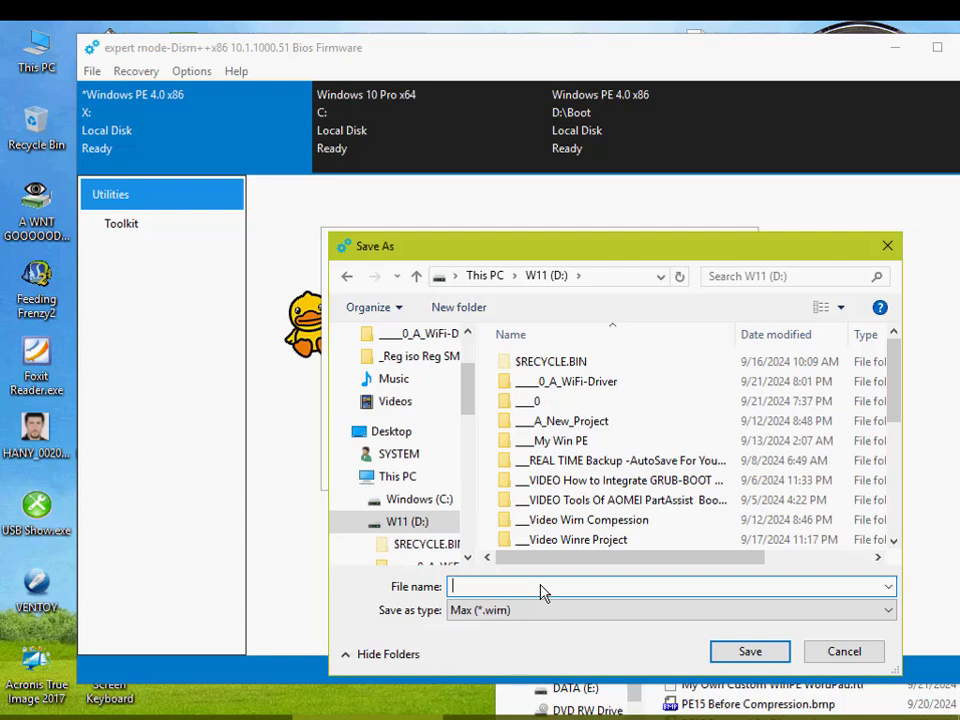
pyautogui.write('12')
pyautogui.click(750, 652)
pyautogui.click(655, 470)
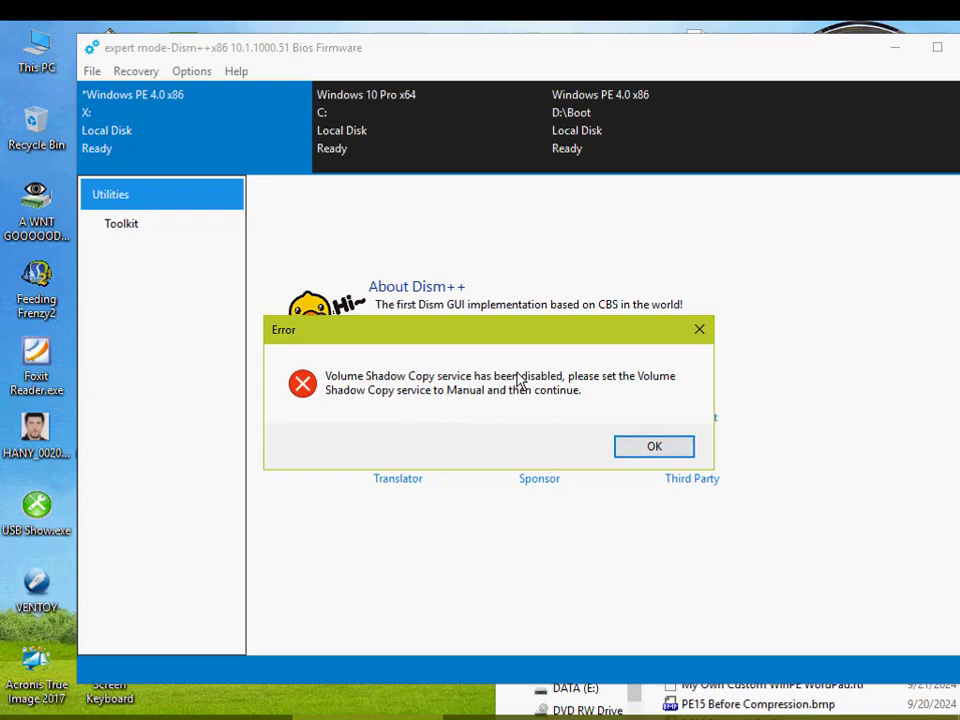
pyautogui.click(668, 450)
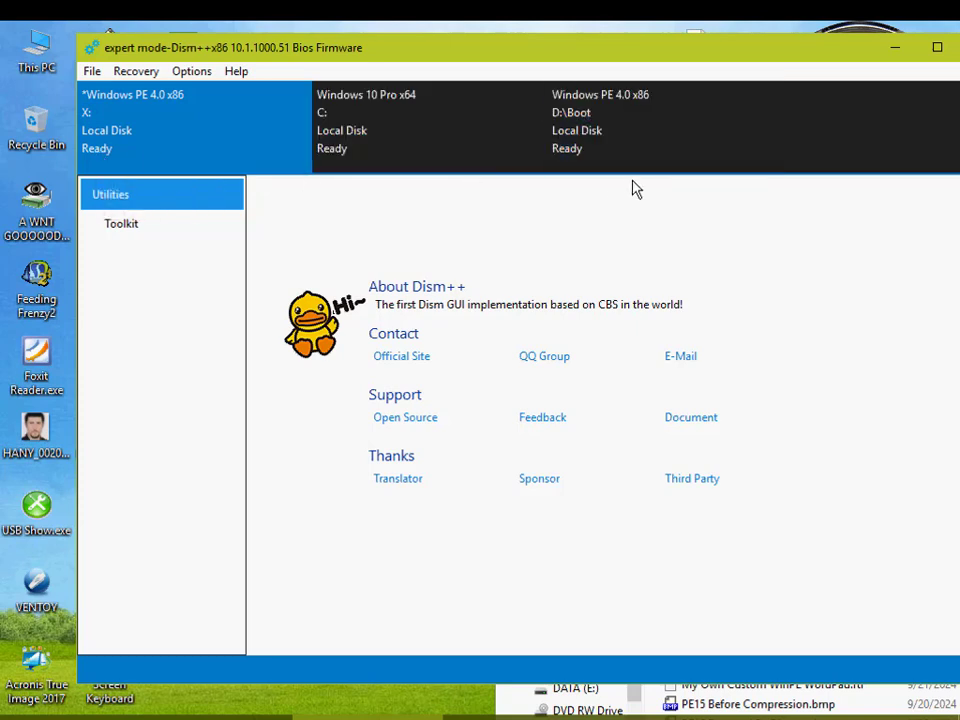
# Step: Bring the W11 (D:) folder window forward, reposition it to inspect the drive's contents, and return to the Dism++ window
pyautogui.click(505, 697)
pyautogui.moveTo(635, 253); pyautogui.dragTo(585, 216)
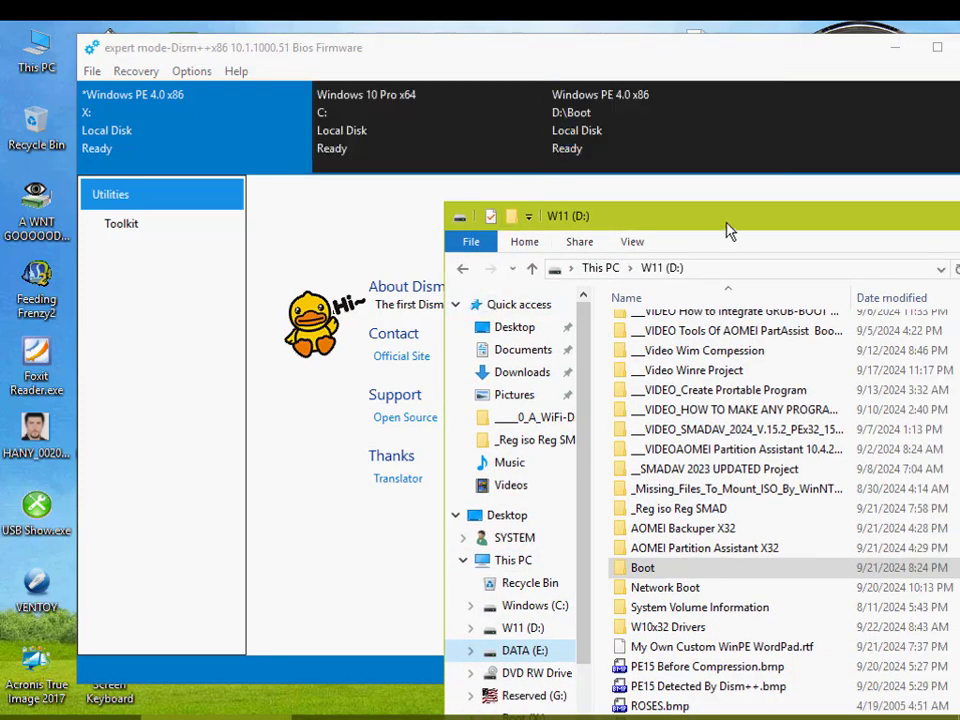
pyautogui.moveTo(729, 229); pyautogui.dragTo(603, 157)
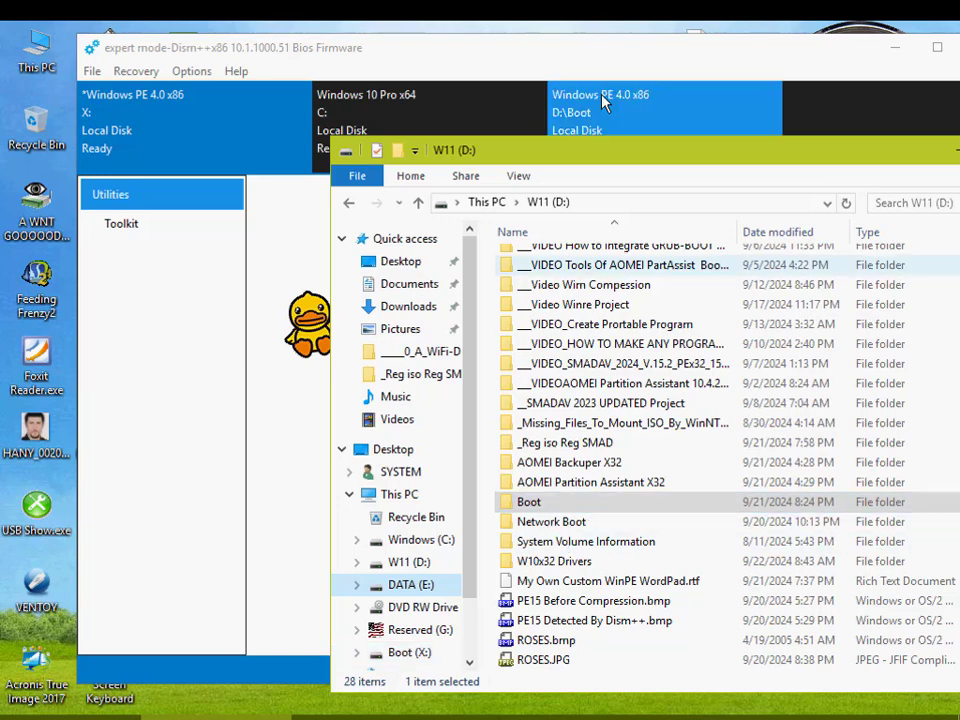
pyautogui.click(604, 60)
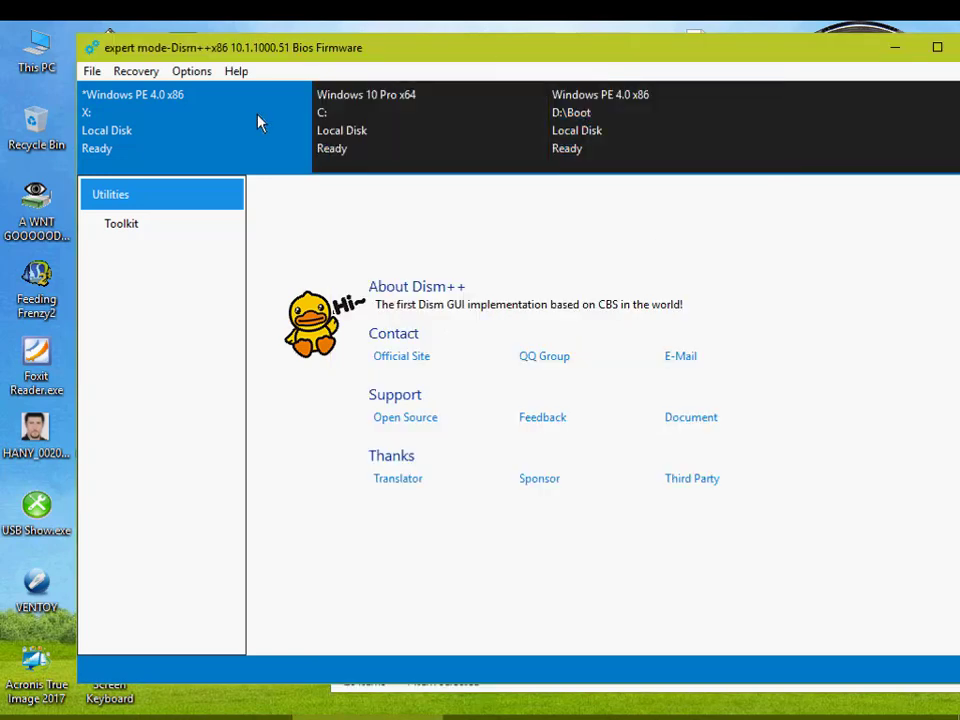
# Step: Select the Windows PE image at D:\Boot, view its drivers, and open its System Optimizer settings
pyautogui.click(619, 96)
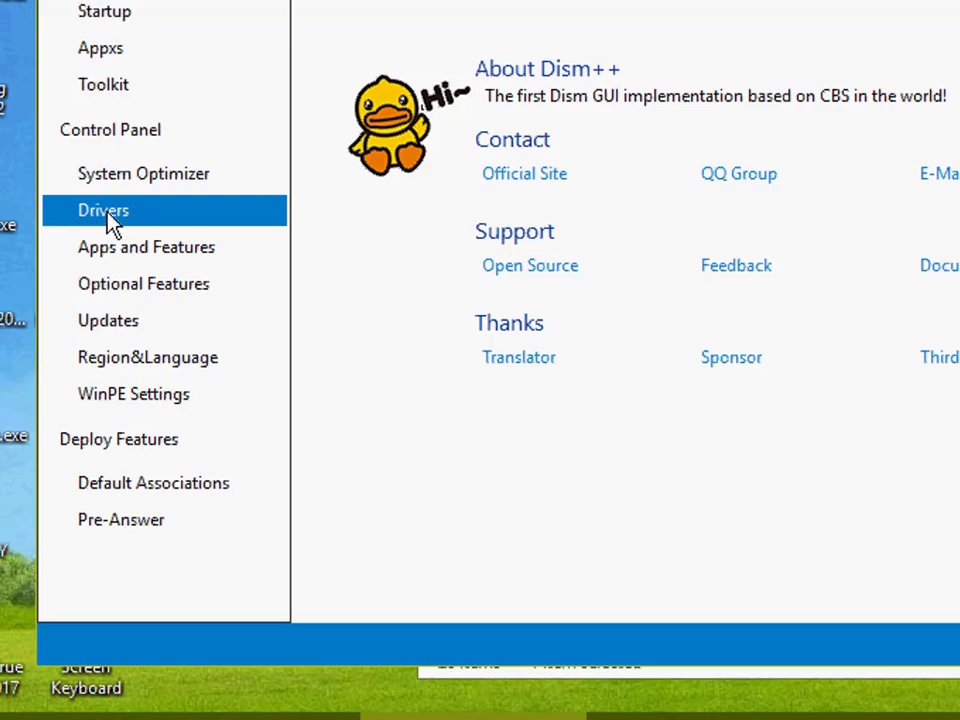
pyautogui.click(110, 218)
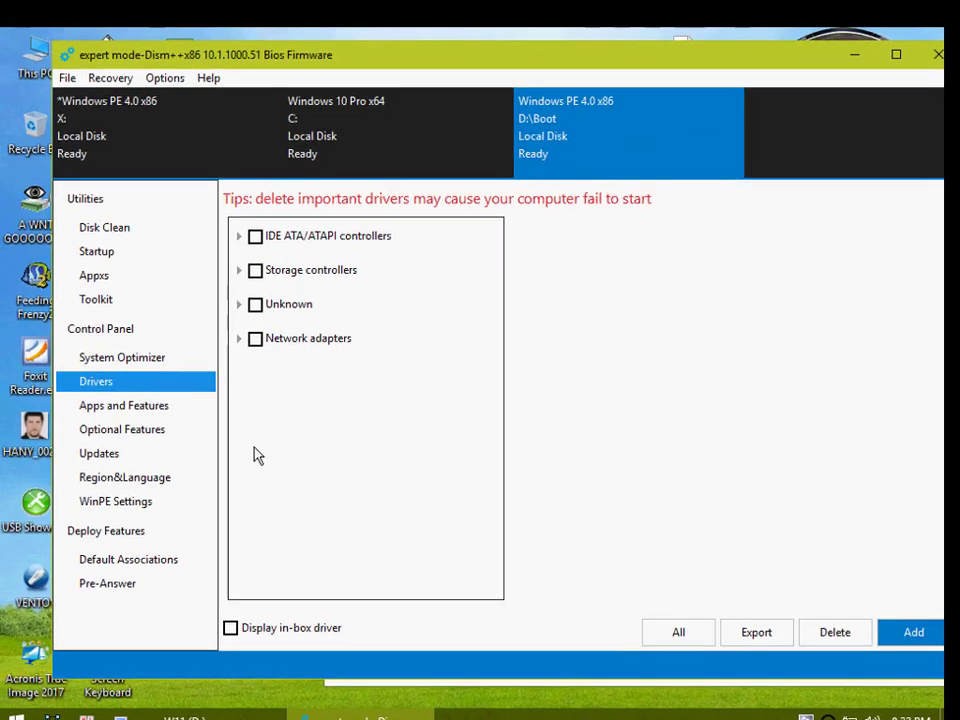
pyautogui.click(117, 362)
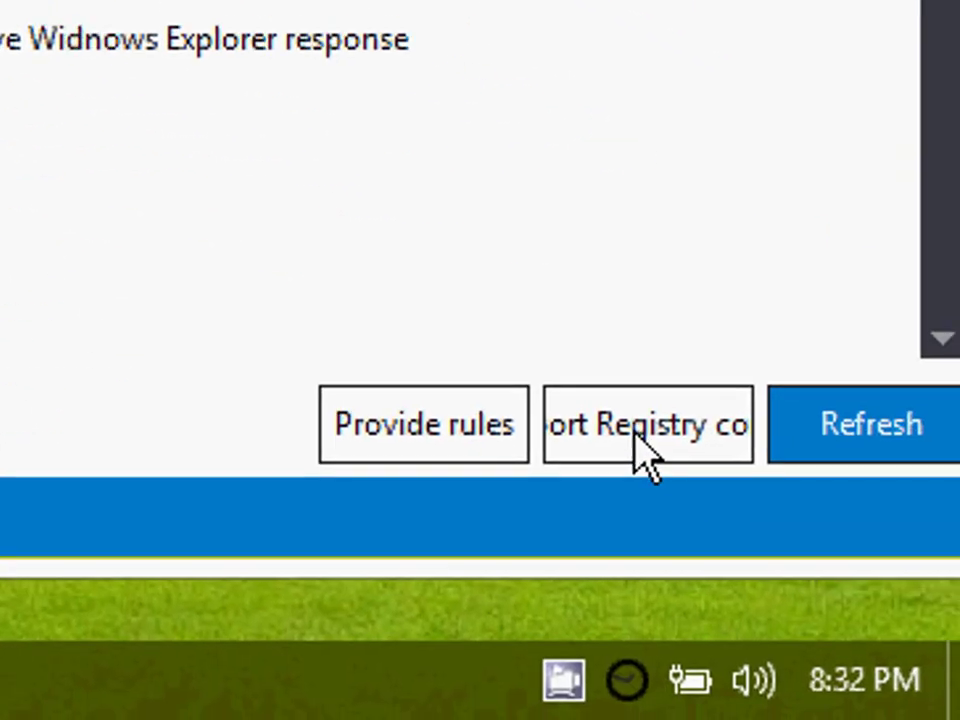
pyautogui.click(640, 450)
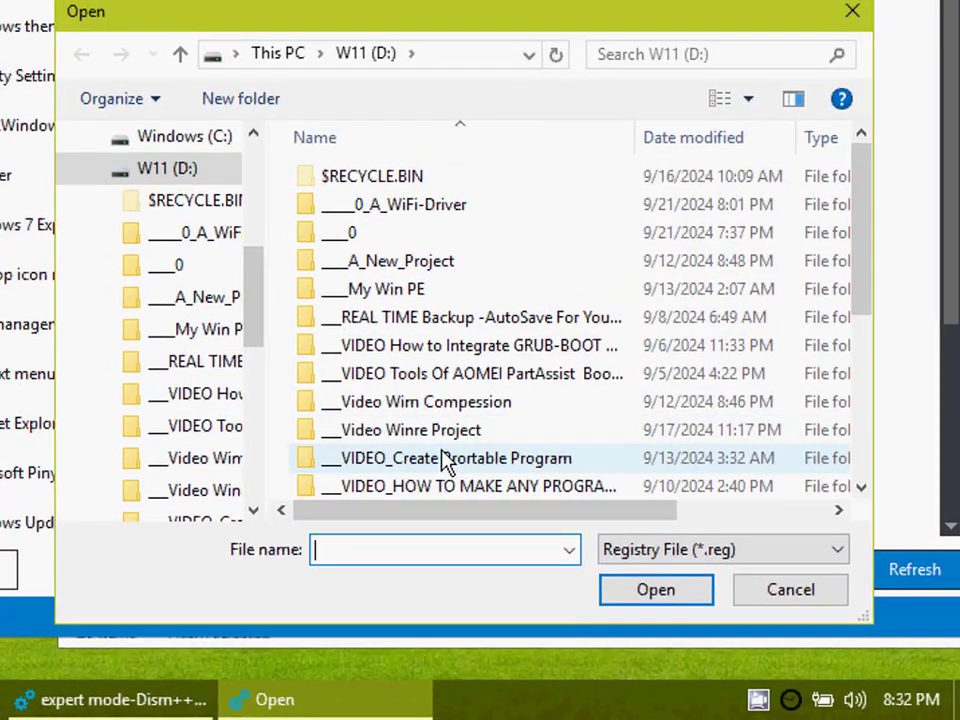
pyautogui.scroll(-2, 443, 462)
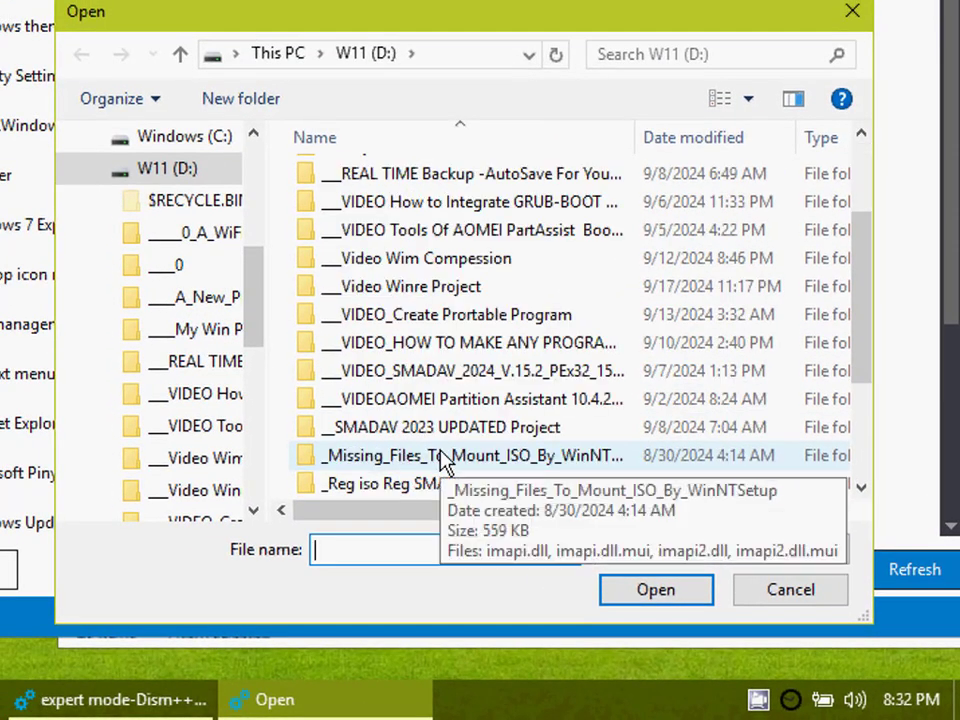
pyautogui.scroll(2, 430, 380)
pyautogui.doubleClick(410, 220)
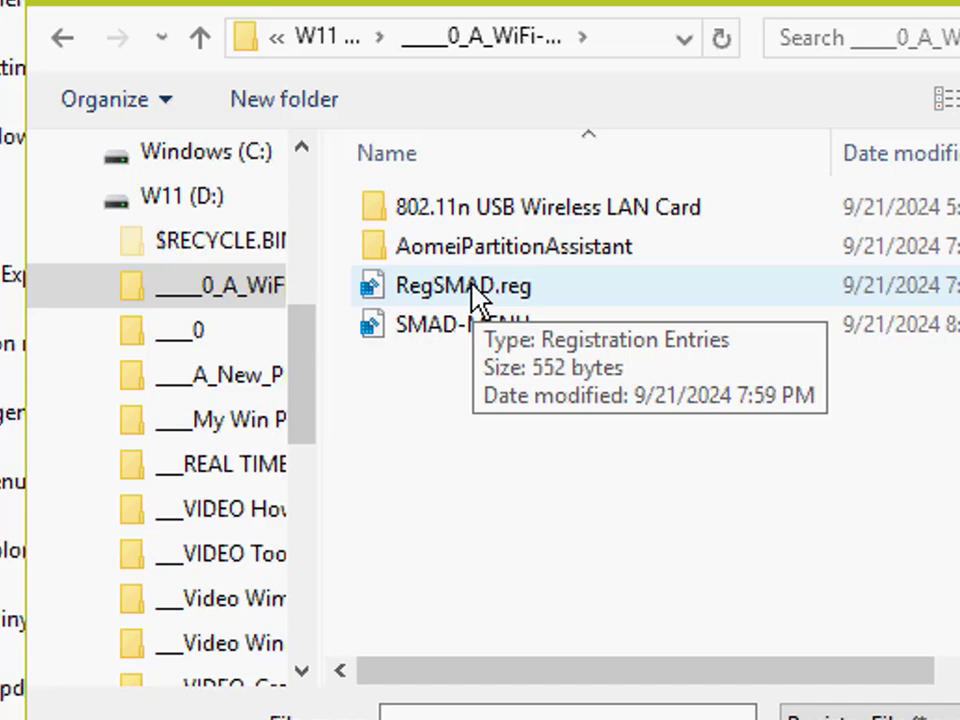
pyautogui.click(458, 295)
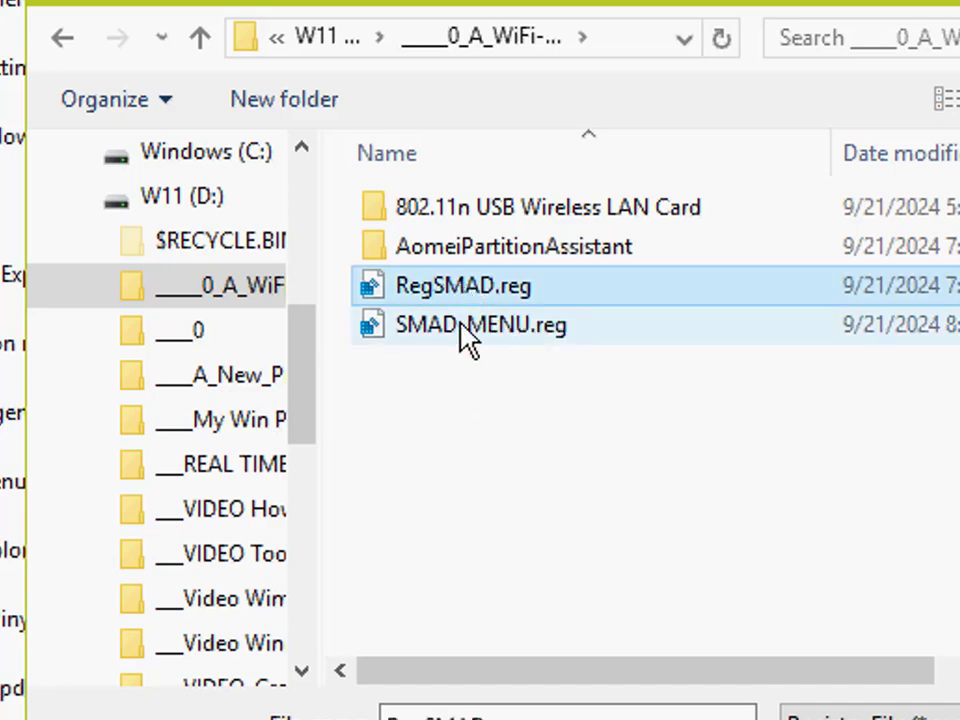
pyautogui.click(465, 334)
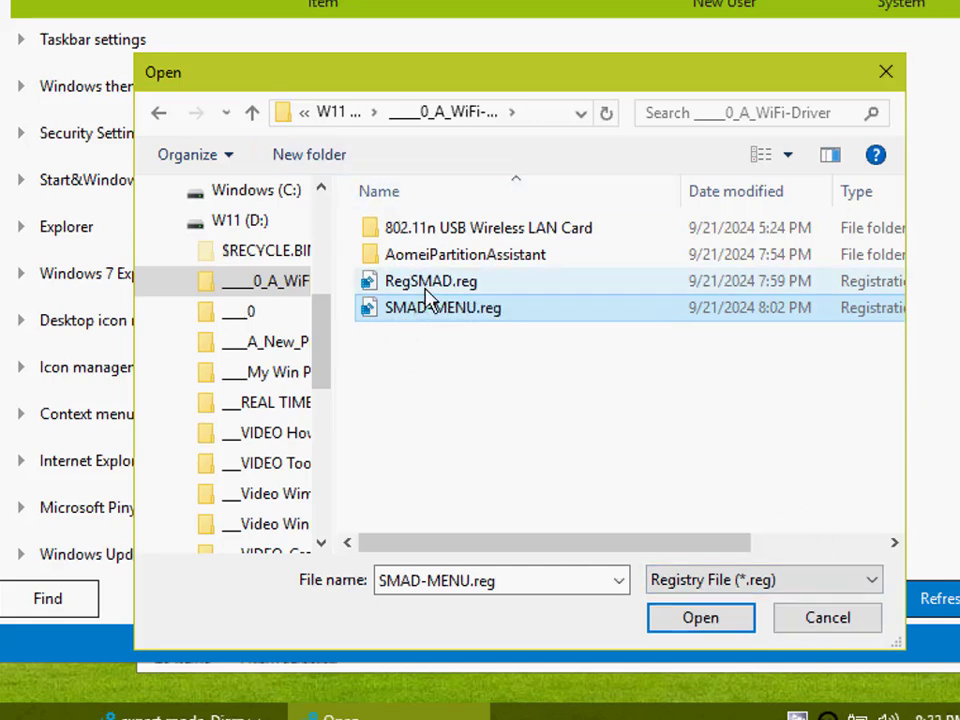
pyautogui.click(830, 619)
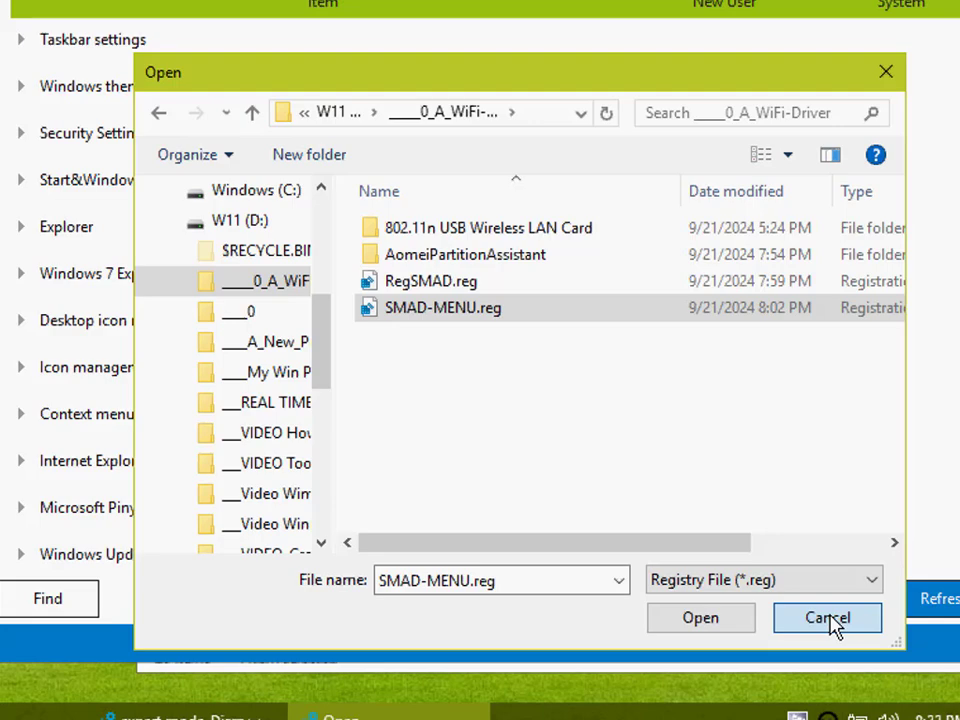
pyautogui.click(418, 360)
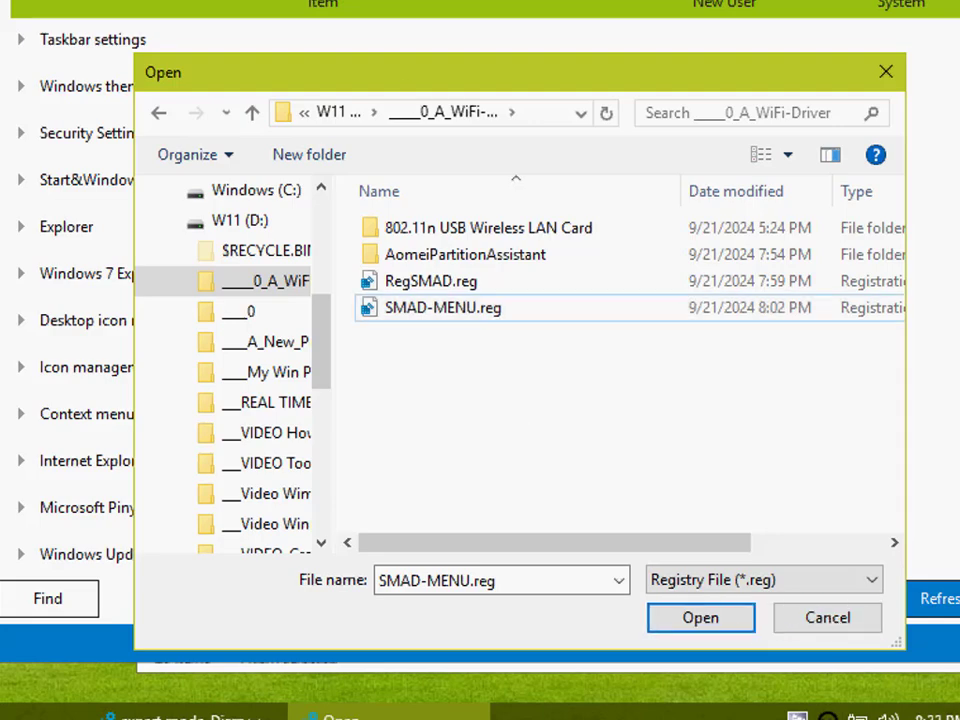
# Step: Read the agenda in Video Agenda.txt and close both the text file and the registry file selection dialog
pyautogui.doubleClick(4, 400)
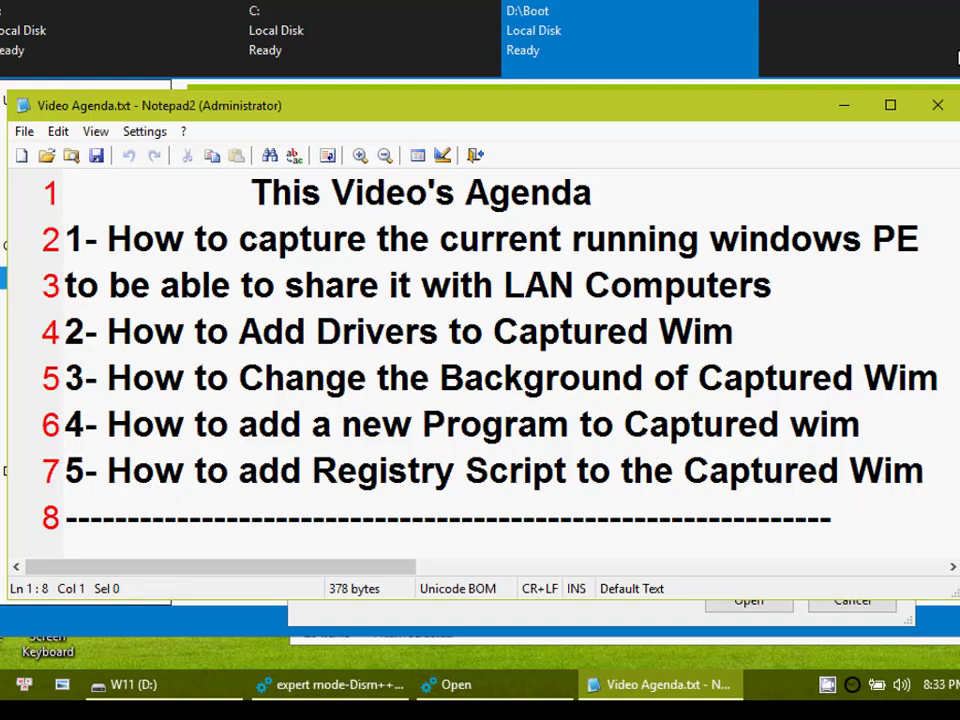
pyautogui.click(934, 106)
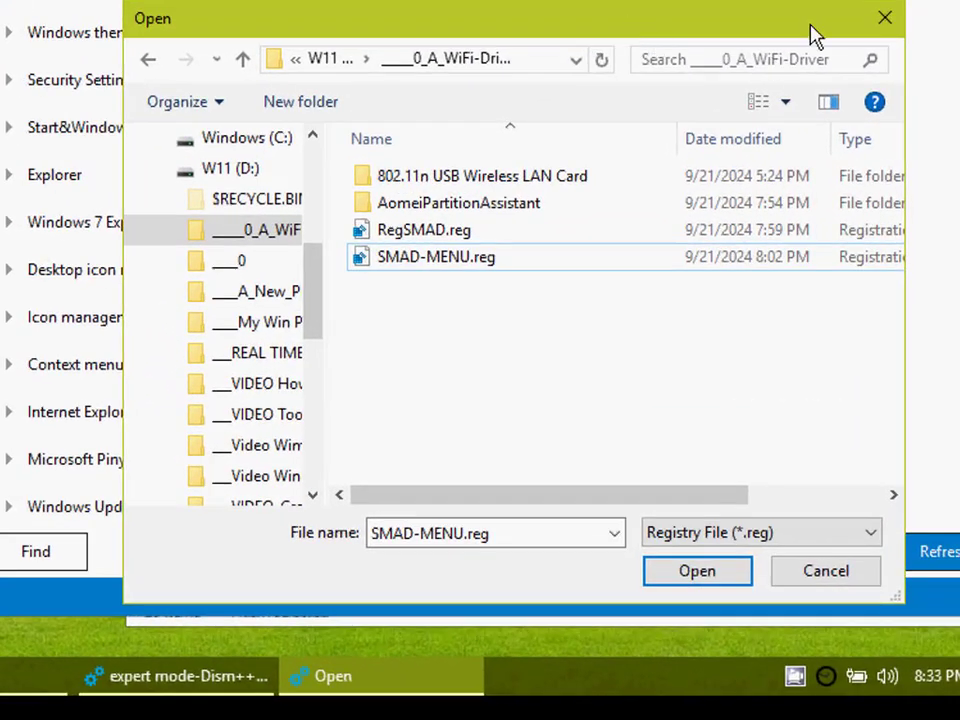
pyautogui.click(881, 20)
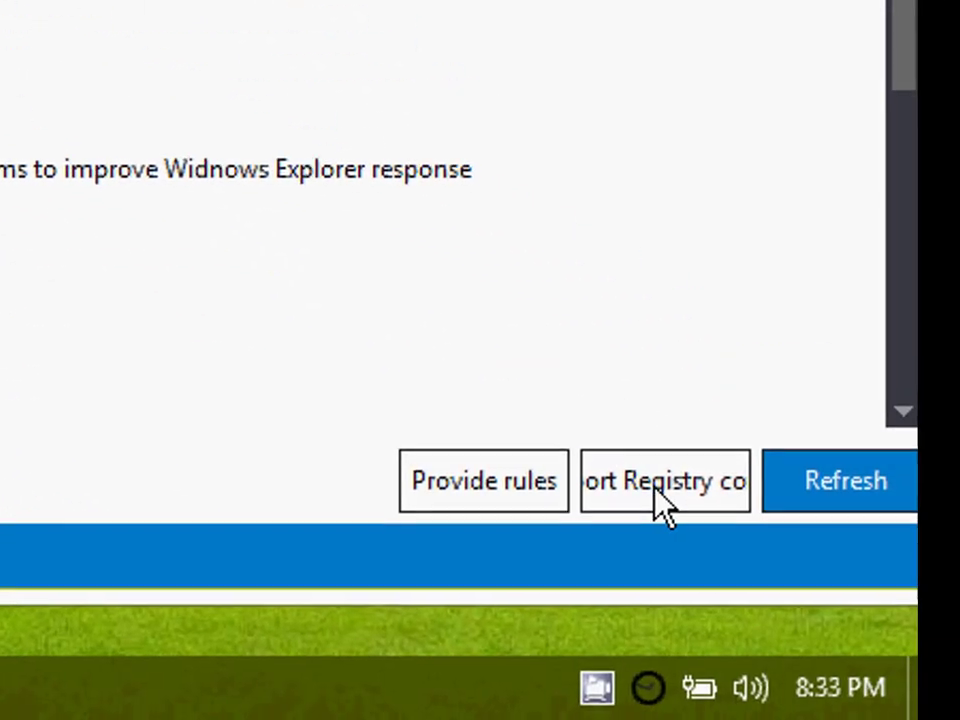
# Step: Import SMAD-MENU.reg from the ____0_A_WiFi-Driver folder on drive D: into the registry of the D:\Boot image
pyautogui.click(862, 583)
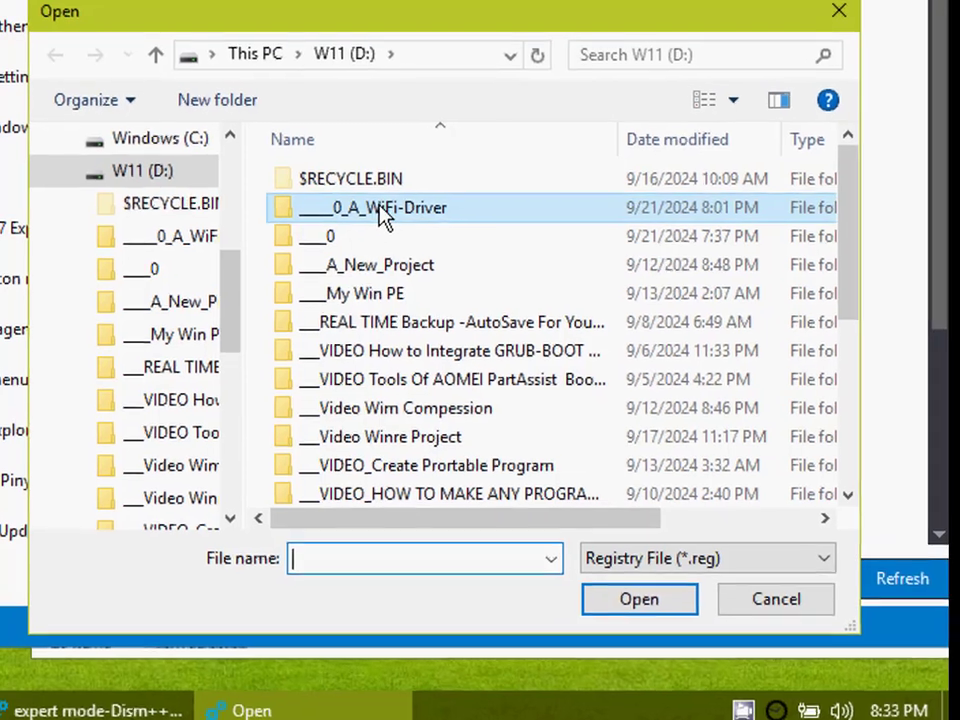
pyautogui.doubleClick(376, 205)
pyautogui.click(445, 303)
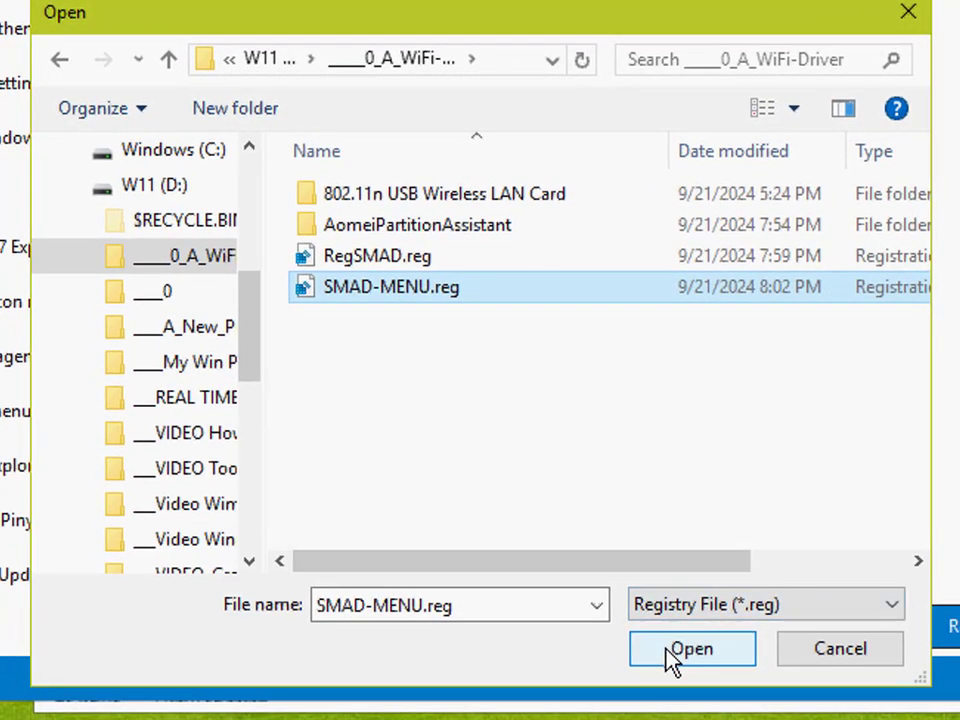
pyautogui.click(668, 652)
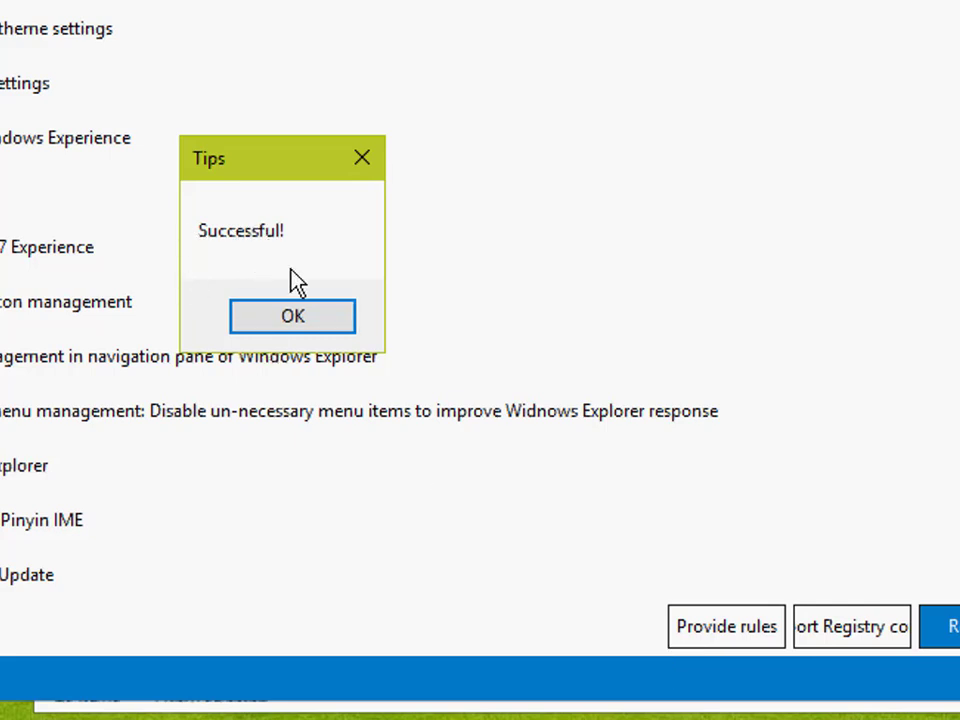
pyautogui.click(297, 322)
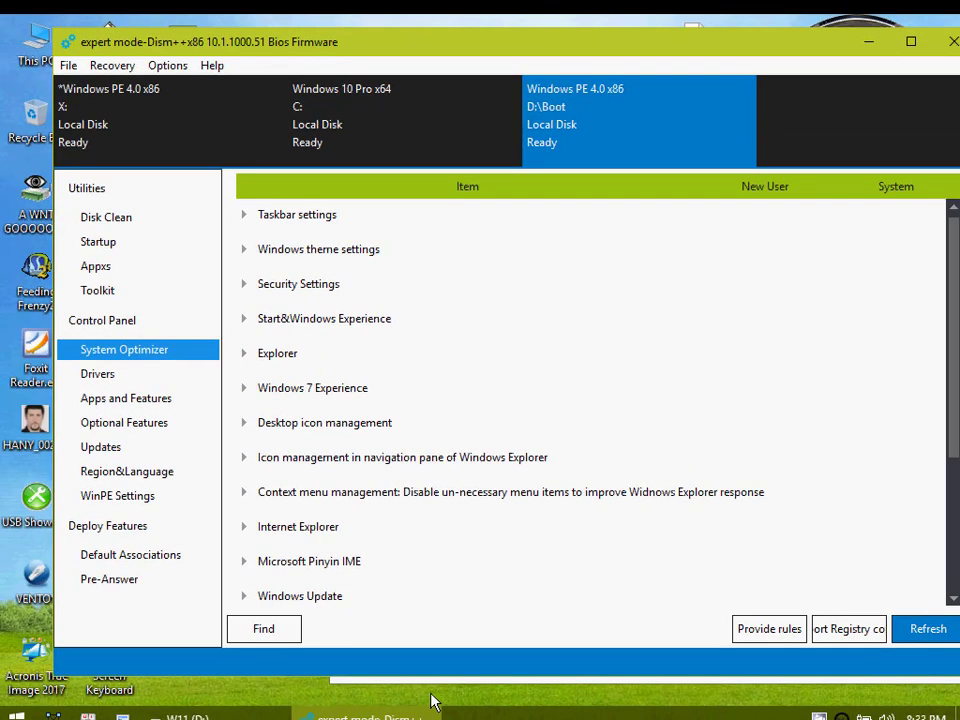
pyautogui.rightClick(433, 692)
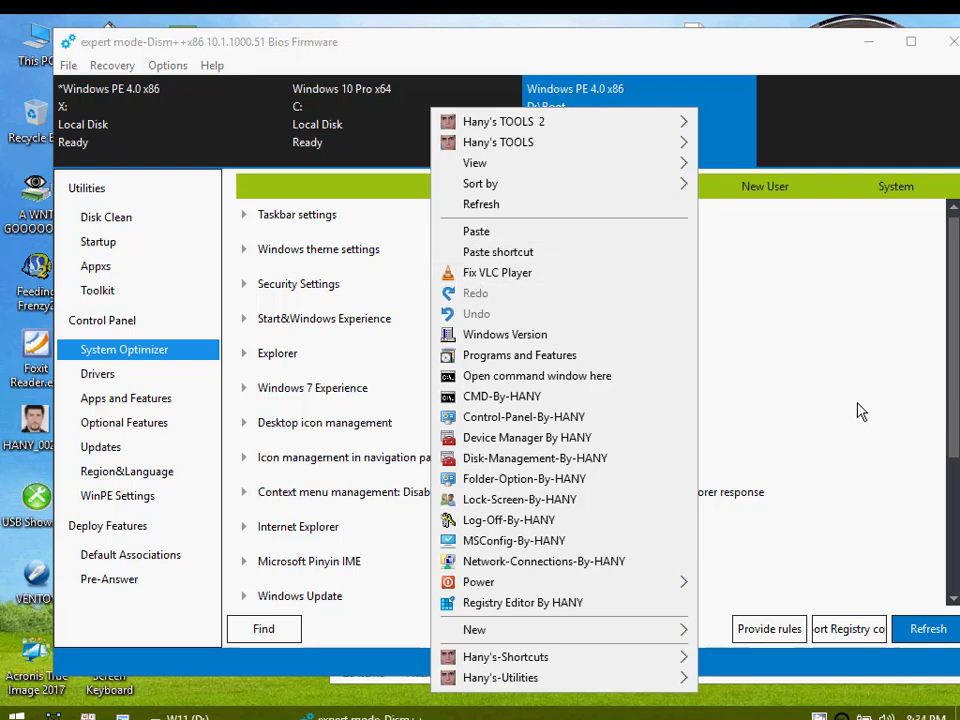
# Step: Open the registry file selection for D:\Boot and start copying RegSMAD.reg from ____0_A_WiFi-Driver to another folder
pyautogui.click(843, 630)
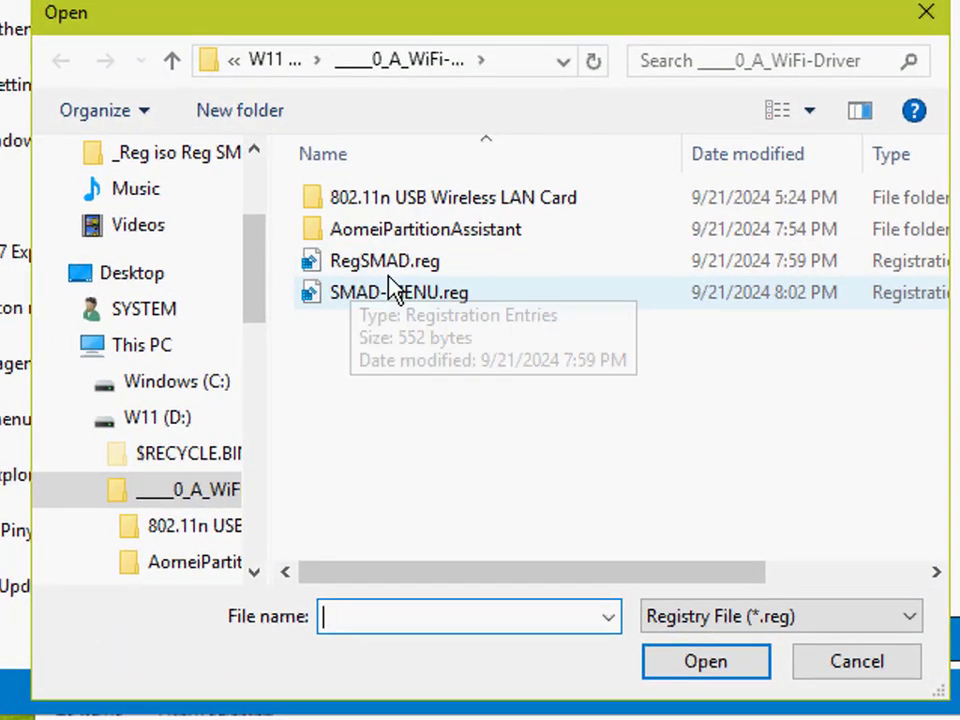
pyautogui.click(523, 384)
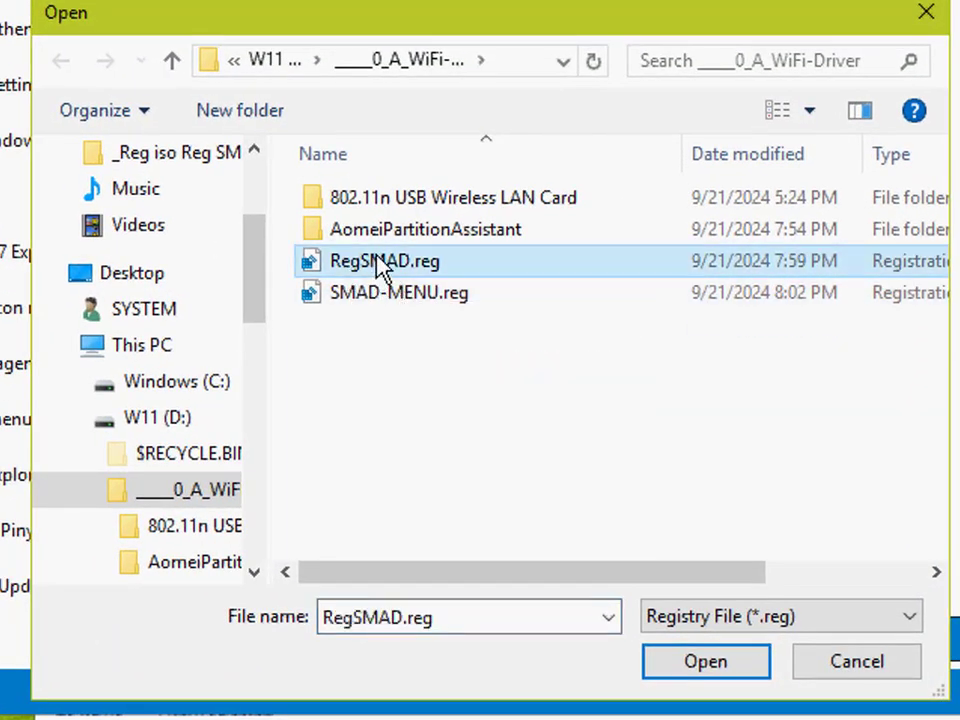
pyautogui.rightClick(366, 262)
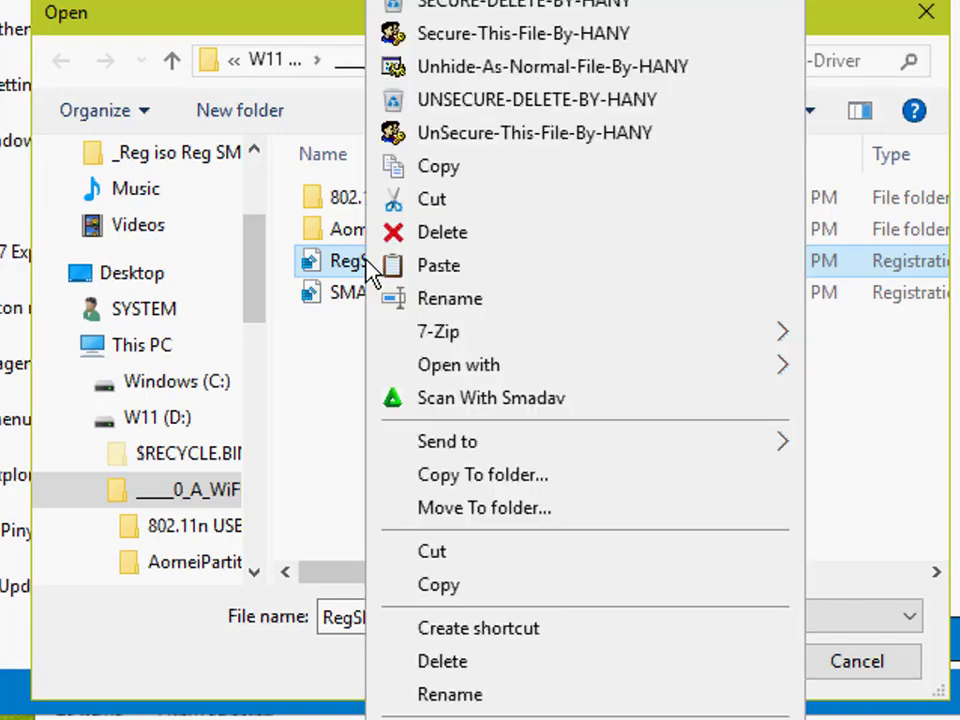
pyautogui.click(263, 424)
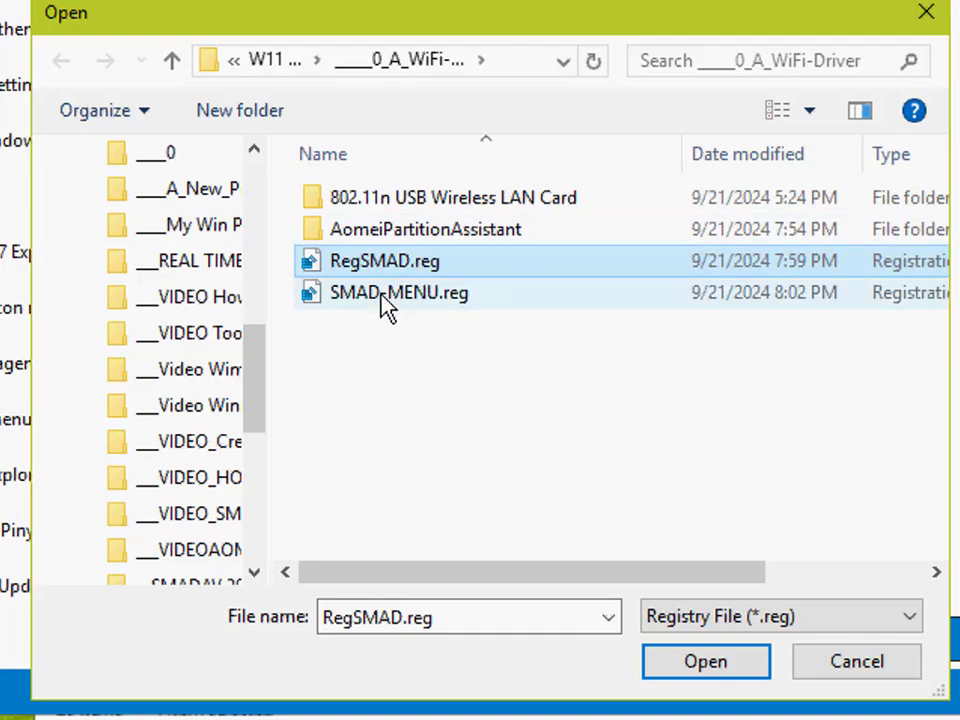
pyautogui.rightClick(392, 268)
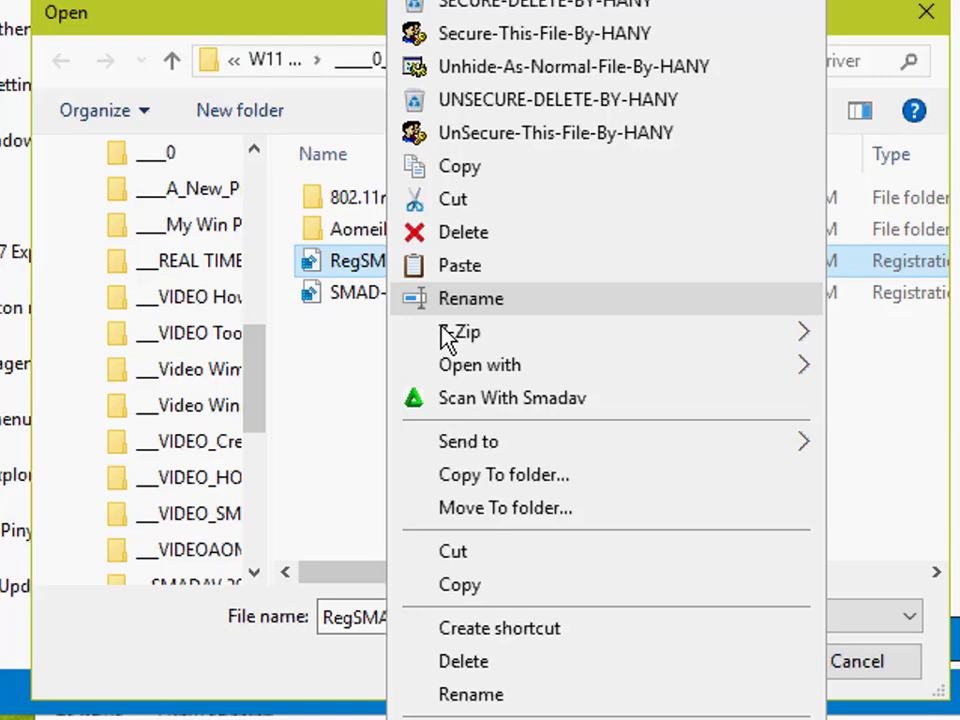
pyautogui.click(485, 487)
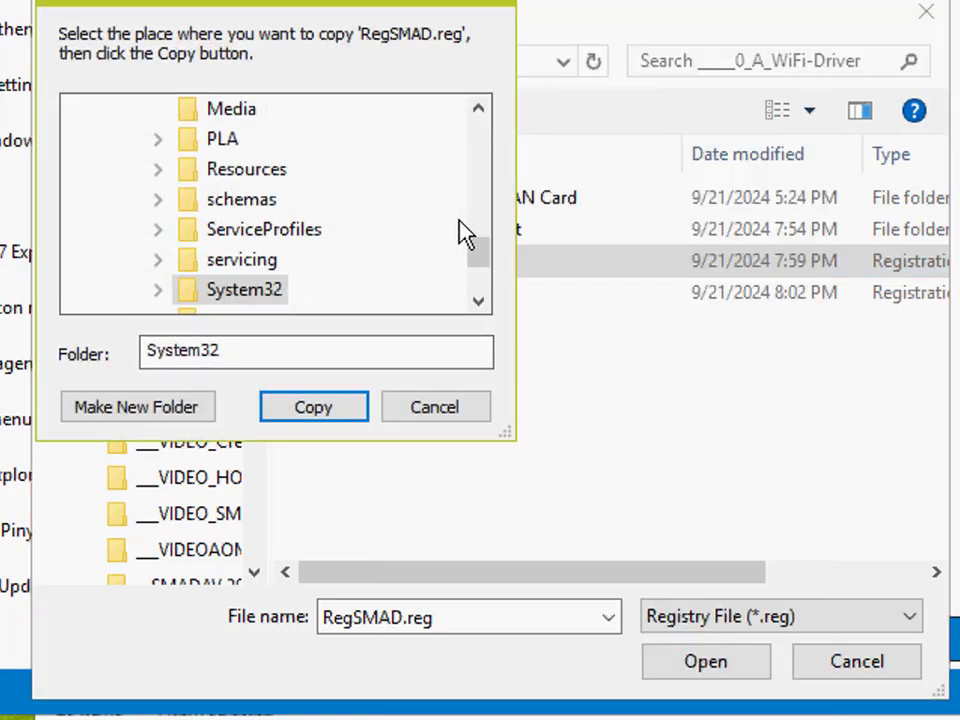
# Step: In the copy destination tree, collapse Boot (X:) and expand W11 (D:) as far as its Boot folder
pyautogui.moveTo(488, 268); pyautogui.dragTo(291, 171)
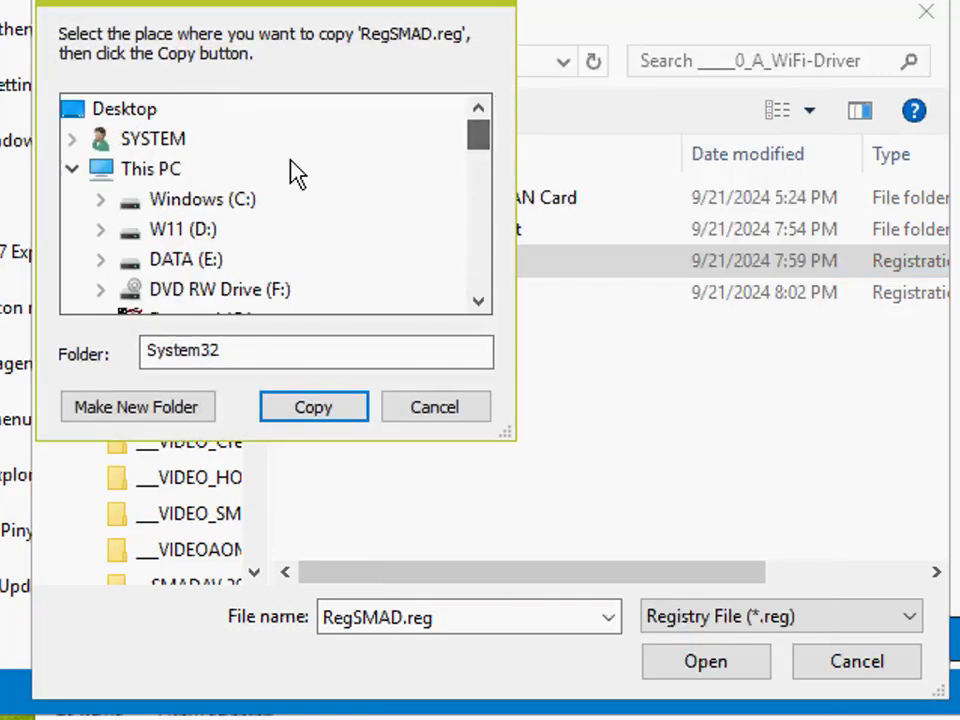
pyautogui.click(101, 291)
pyautogui.click(428, 254)
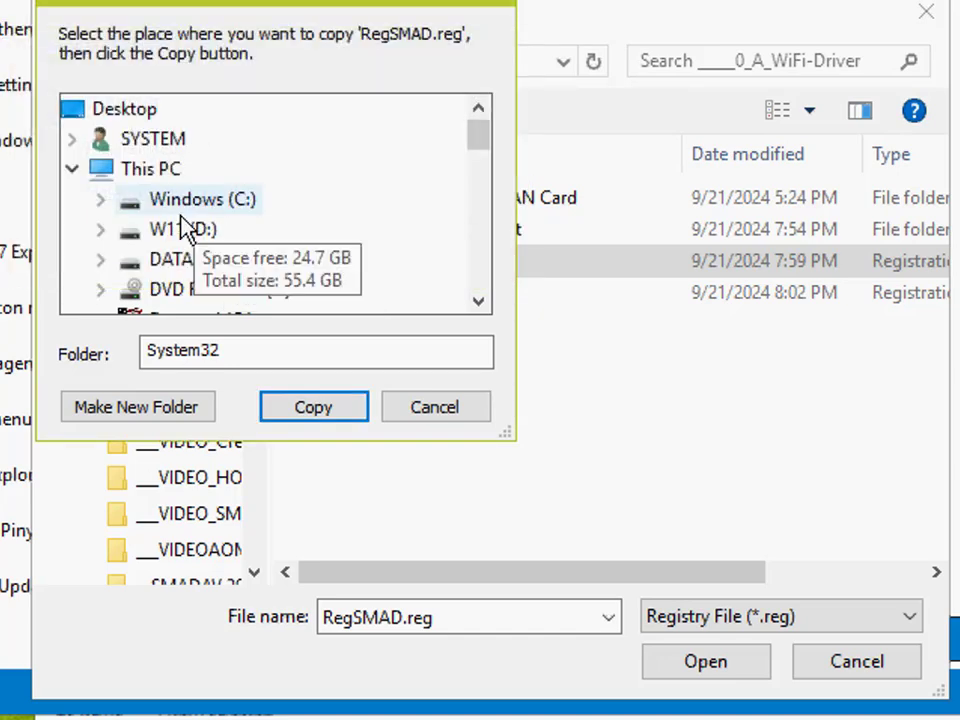
pyautogui.scroll(-2, 207, 228)
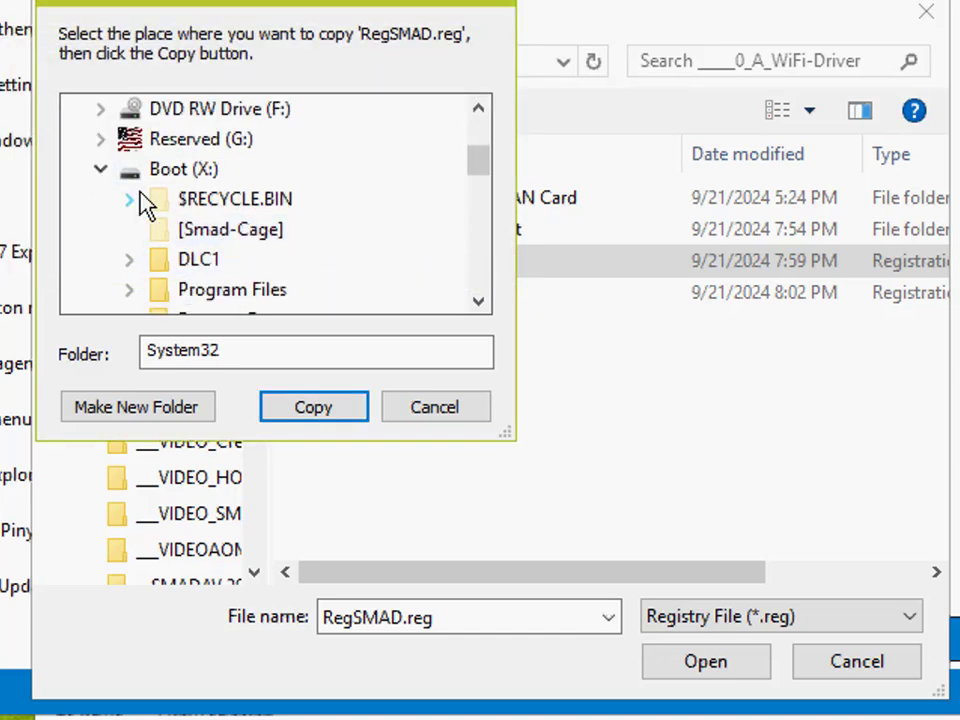
pyautogui.click(101, 169)
pyautogui.click(183, 260)
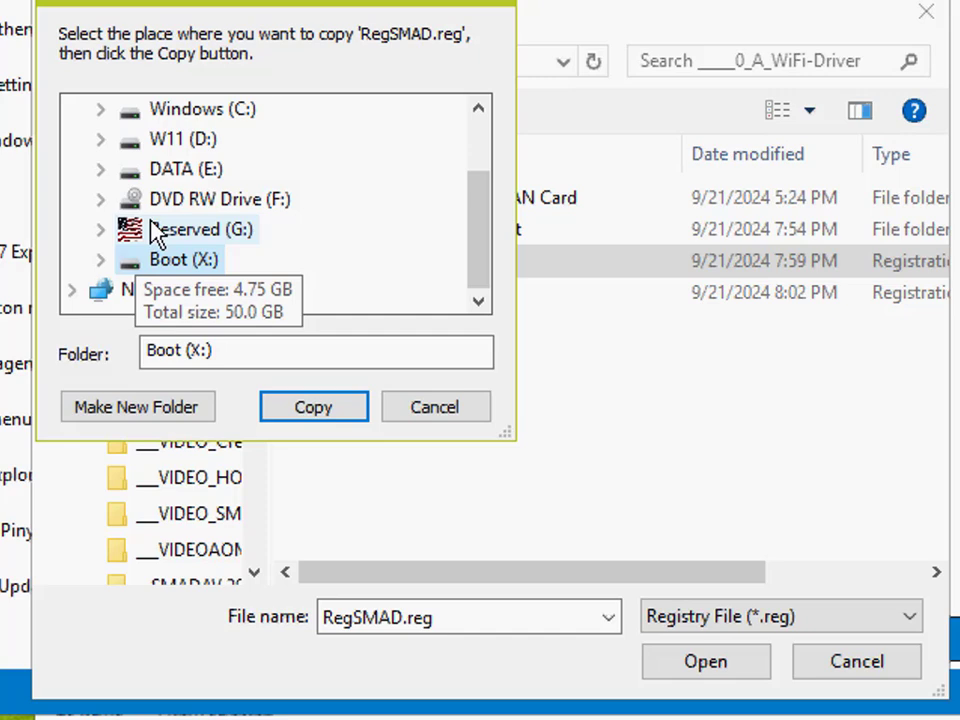
pyautogui.doubleClick(165, 145)
pyautogui.scroll(-2, 321, 240)
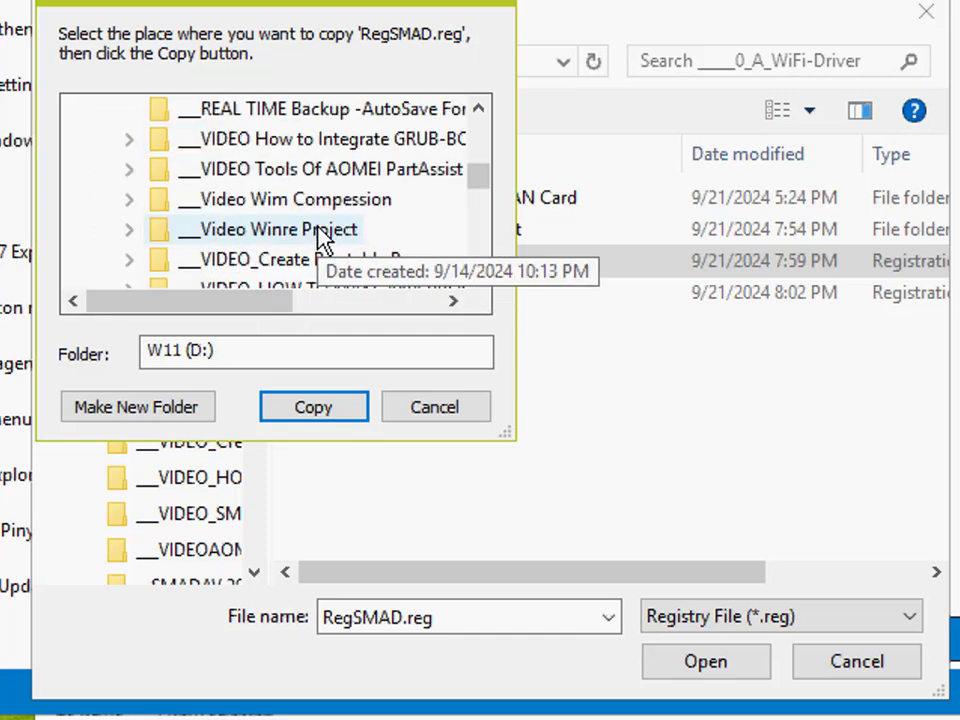
pyautogui.scroll(-3, 318, 238)
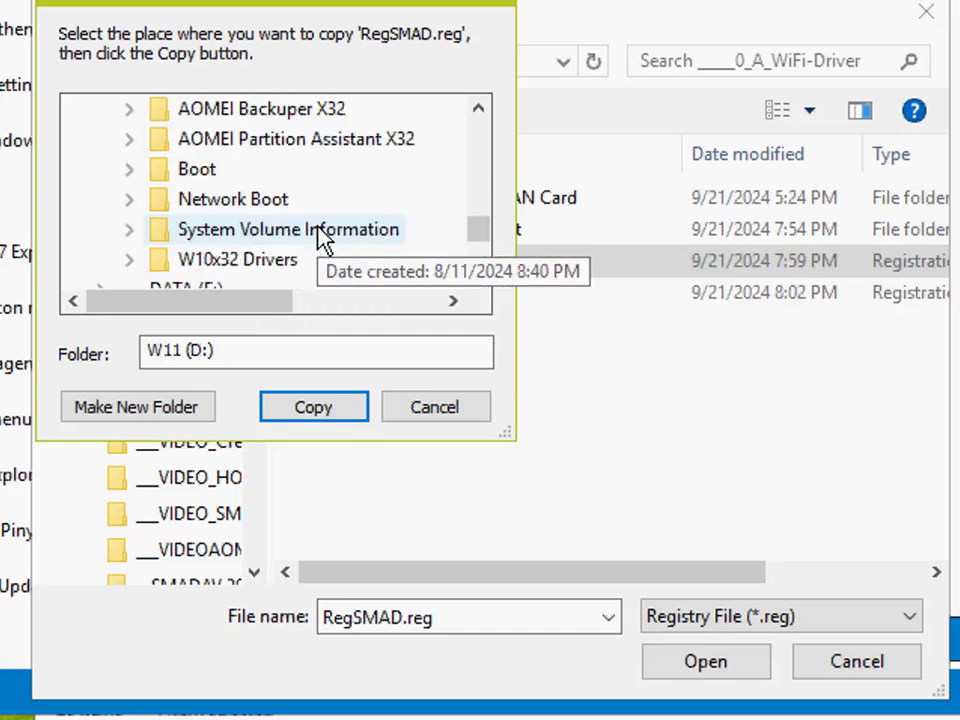
# Step: Copy RegSMAD.reg into D:\Boot\Windows\System32 and close the registry file selection without importing anything
pyautogui.doubleClick(200, 170)
pyautogui.scroll(-1, 300, 228)
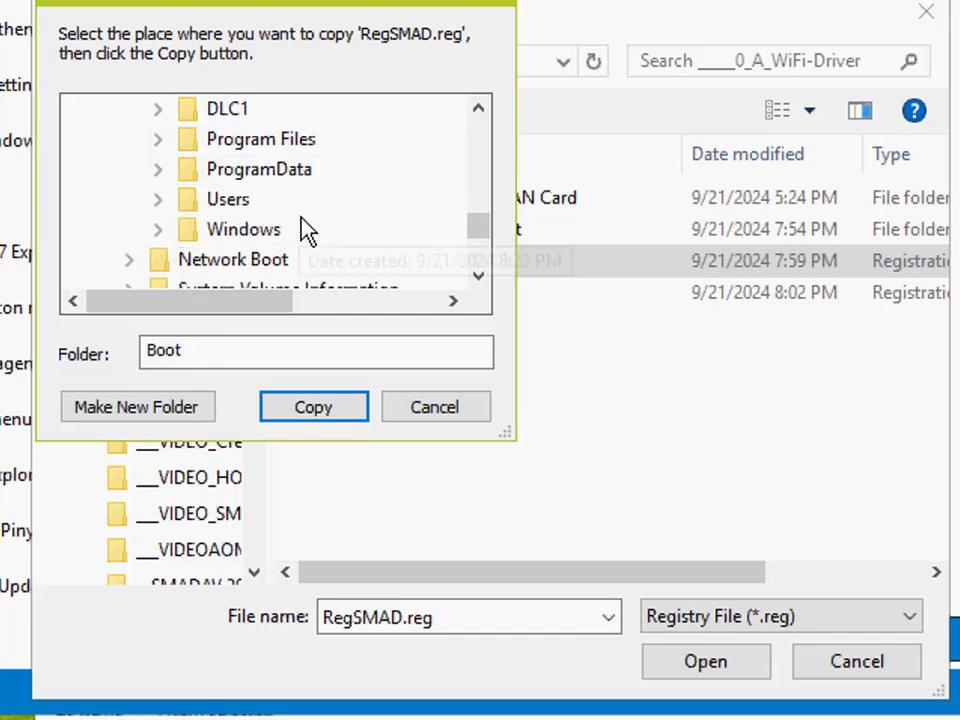
pyautogui.doubleClick(232, 226)
pyautogui.scroll(-3, 281, 244)
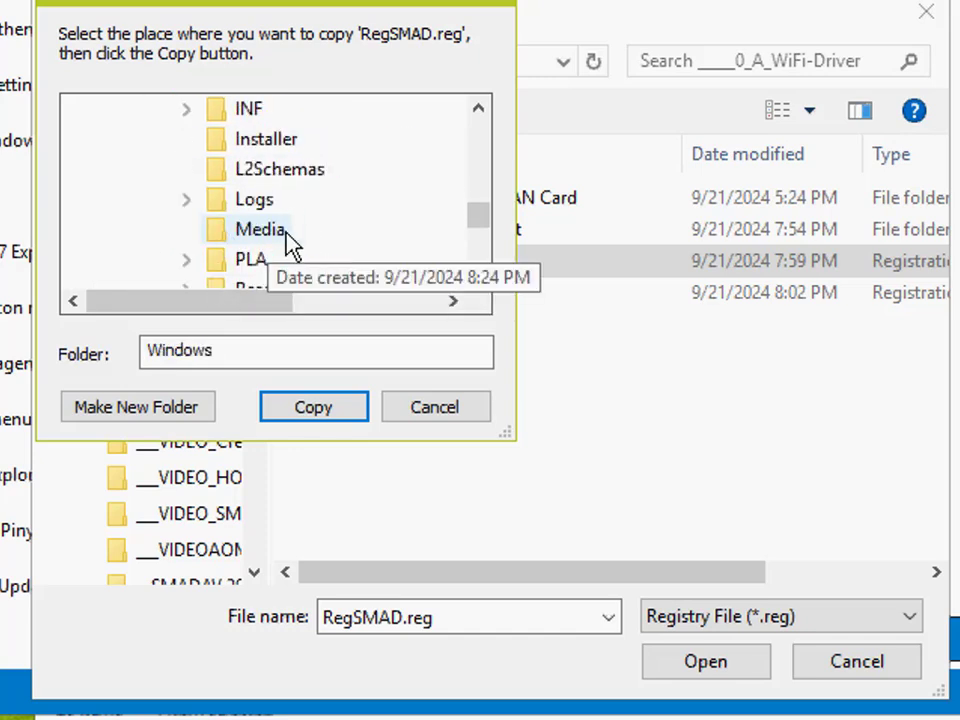
pyautogui.scroll(-2, 298, 243)
pyautogui.doubleClick(296, 241)
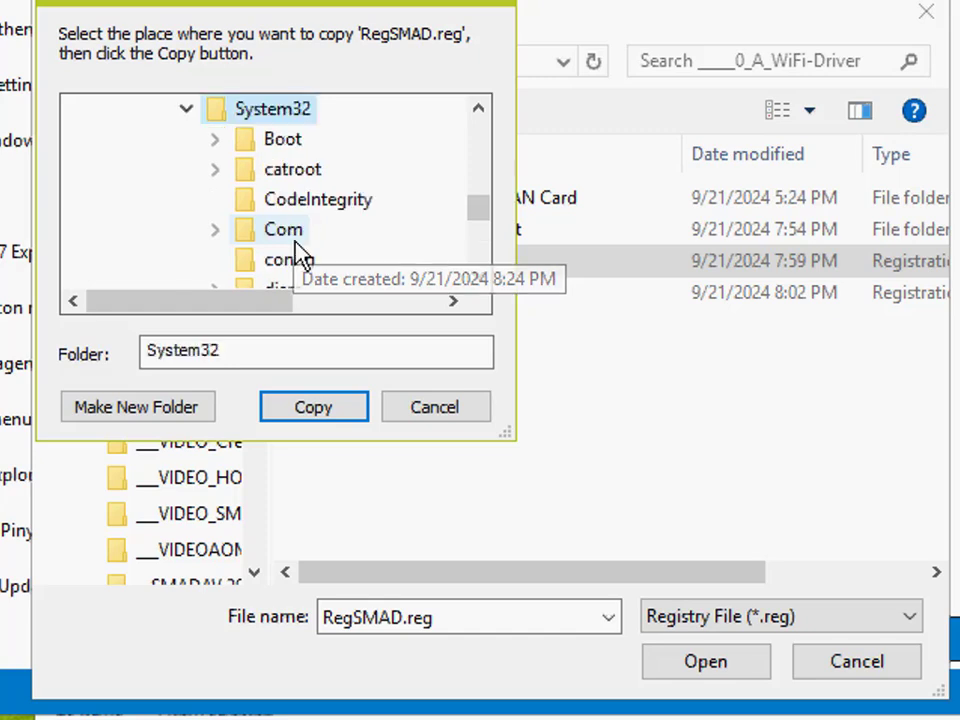
pyautogui.click(323, 410)
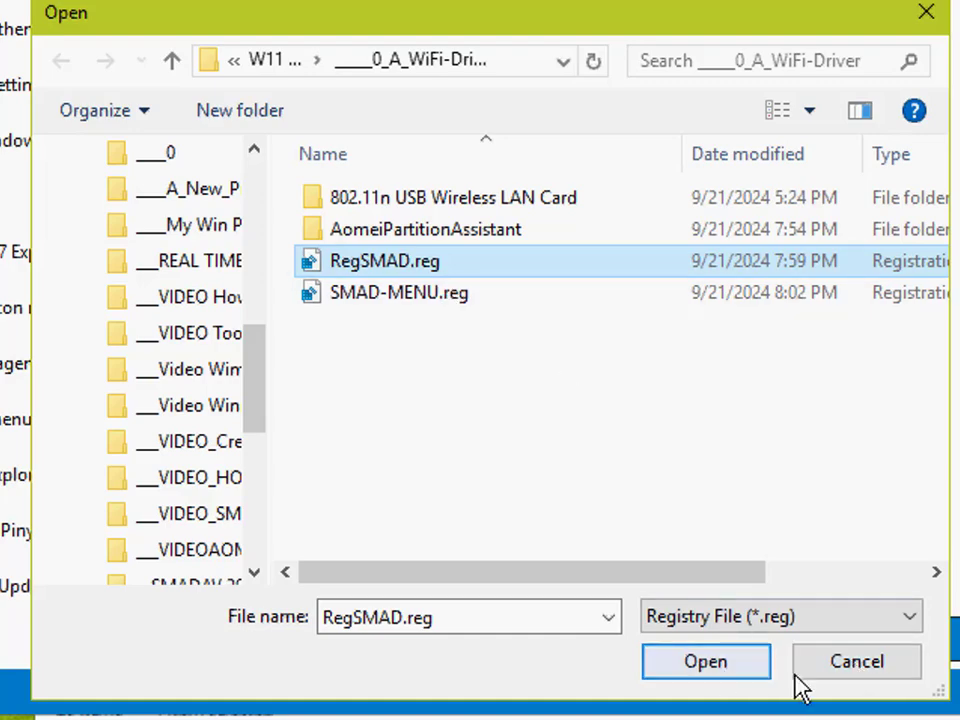
pyautogui.click(842, 678)
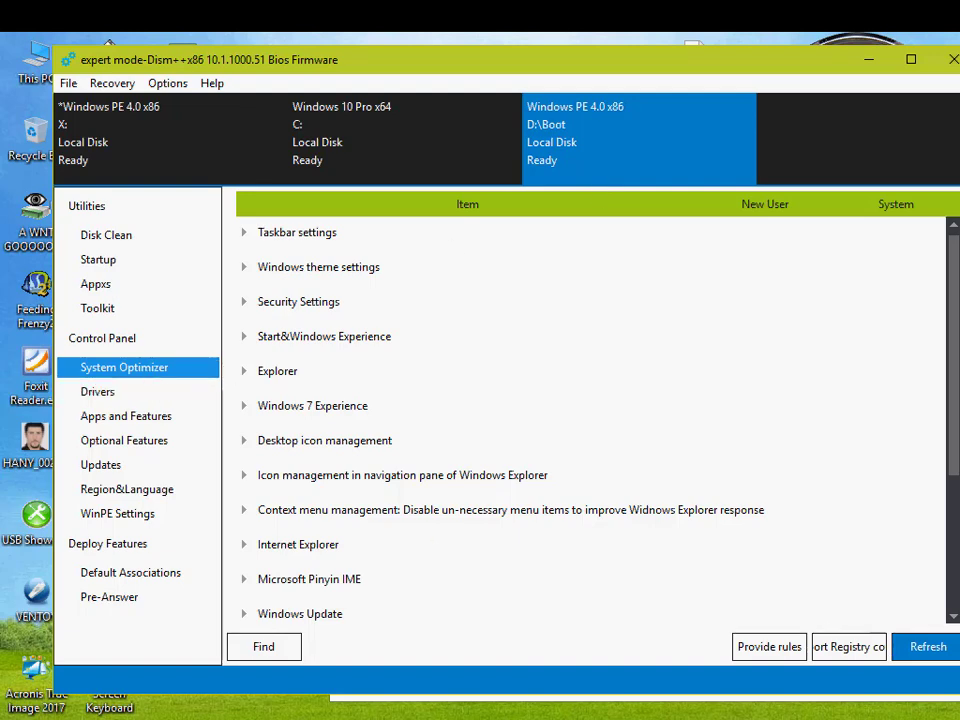
# Step: Read the agenda in Video Agenda.txt, close the file, and shift the Dism++ window slightly aside
pyautogui.doubleClick(698, 41)
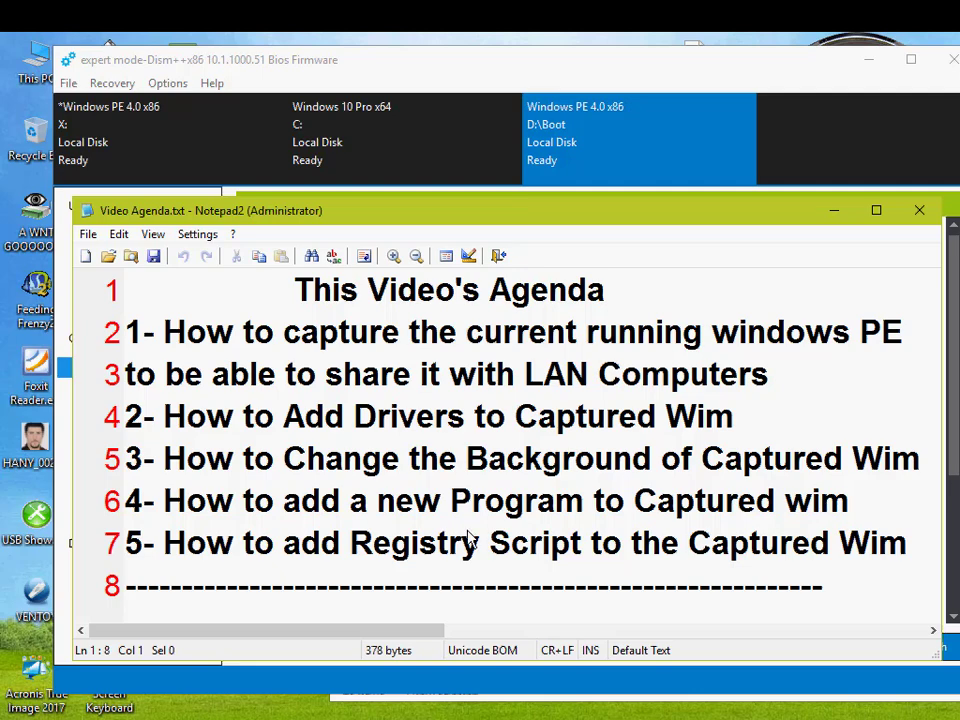
pyautogui.click(919, 210)
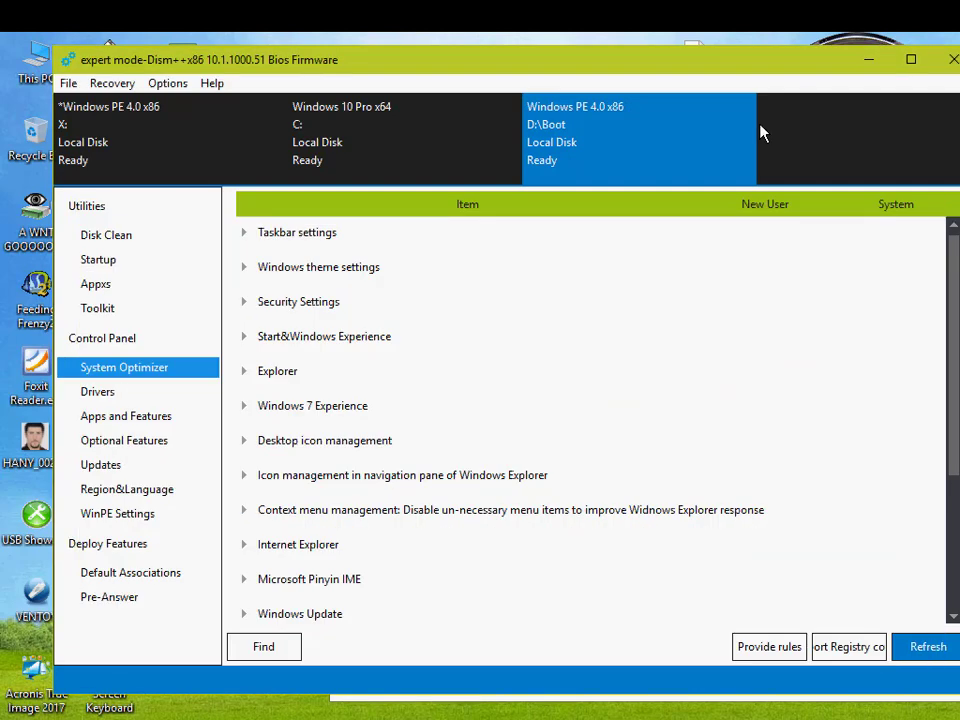
pyautogui.moveTo(503, 74); pyautogui.dragTo(551, 70)
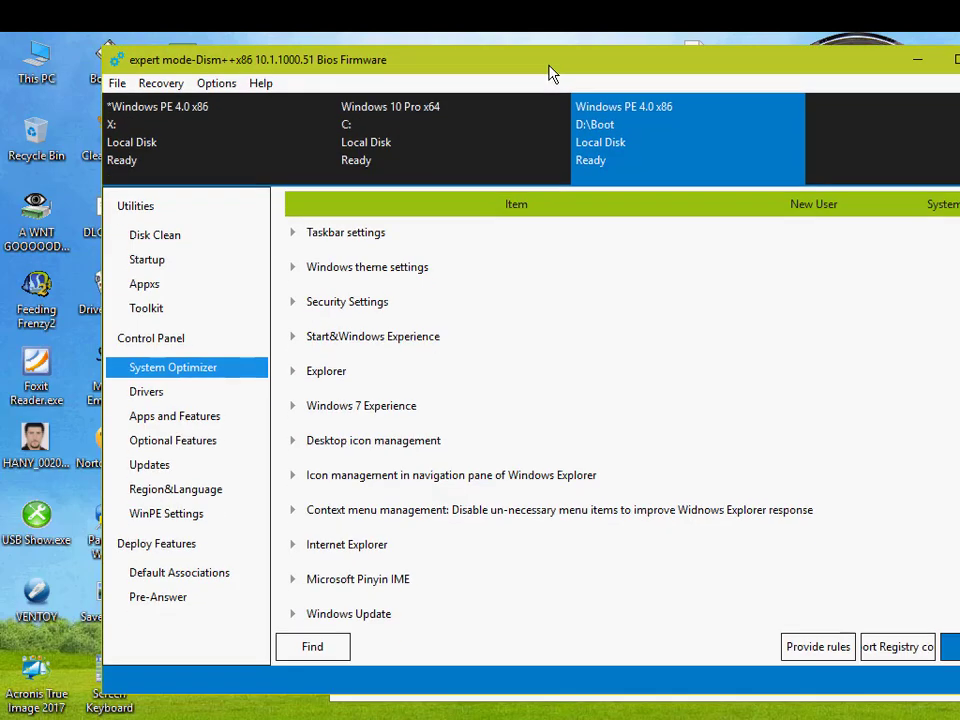
# Step: Switch to the W11 (D:) folder window and examine the contents of ____0_A_WiFi-Driver\AomeiPartitionAssistant
pyautogui.click(253, 709)
pyautogui.scroll(3, 690, 262)
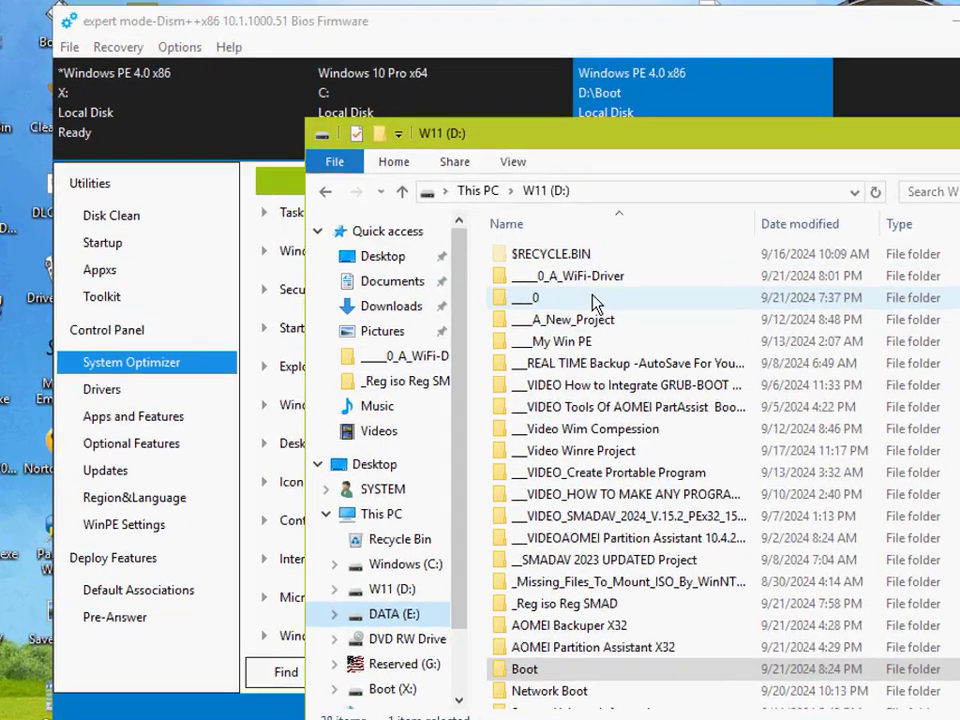
pyautogui.click(591, 291)
pyautogui.doubleClick(620, 212)
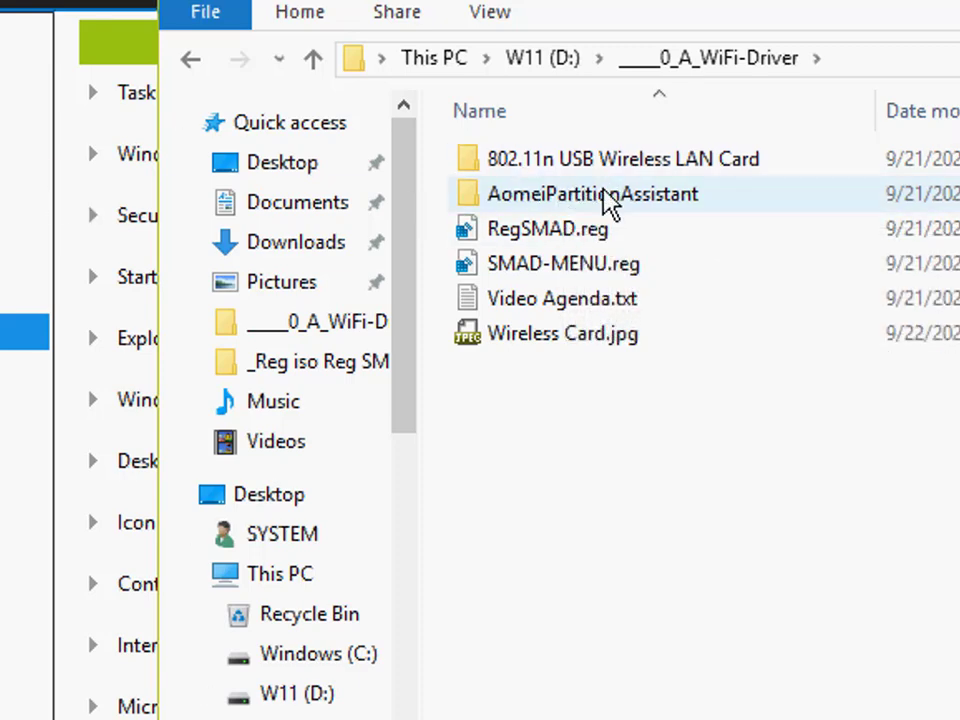
pyautogui.moveTo(608, 202)
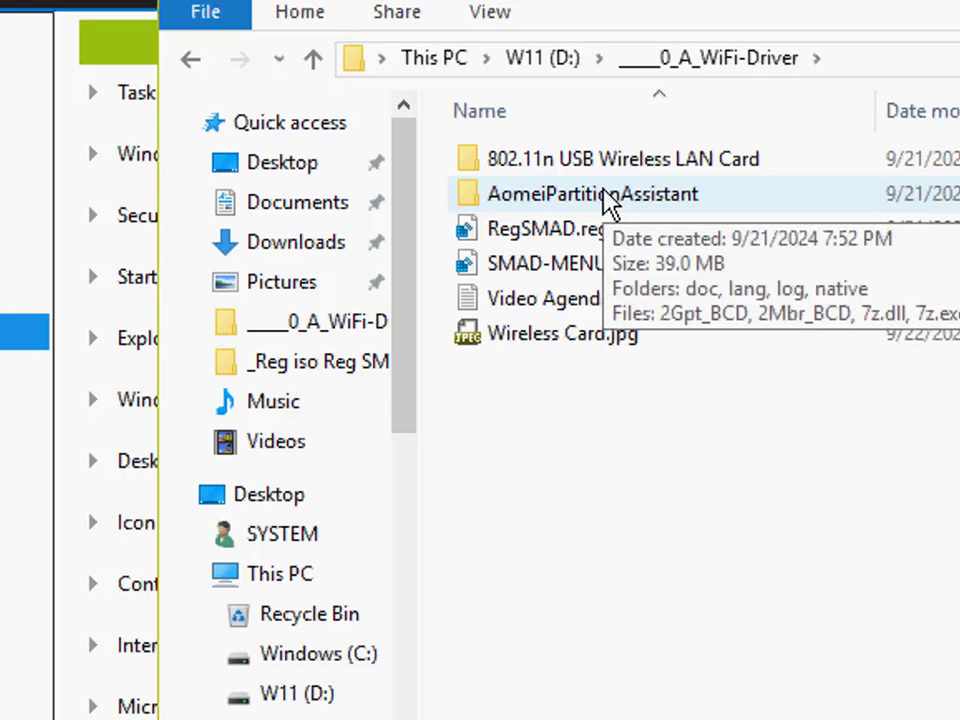
pyautogui.doubleClick(623, 198)
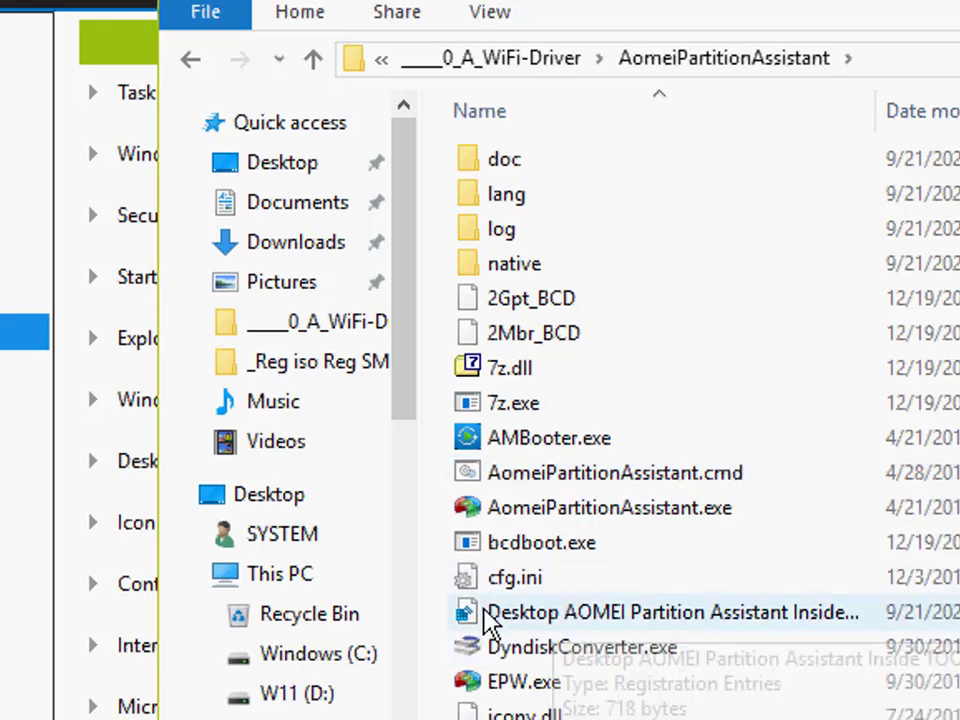
pyautogui.scroll(-1, 640, 675)
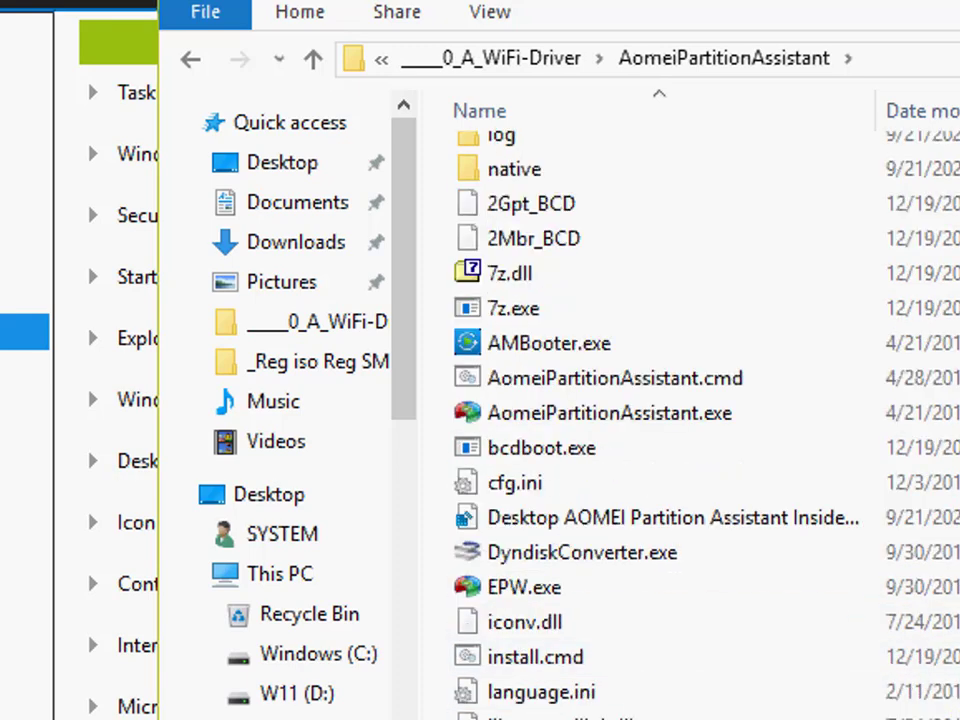
pyautogui.scroll(-3, 639, 561)
pyautogui.scroll(4, 611, 375)
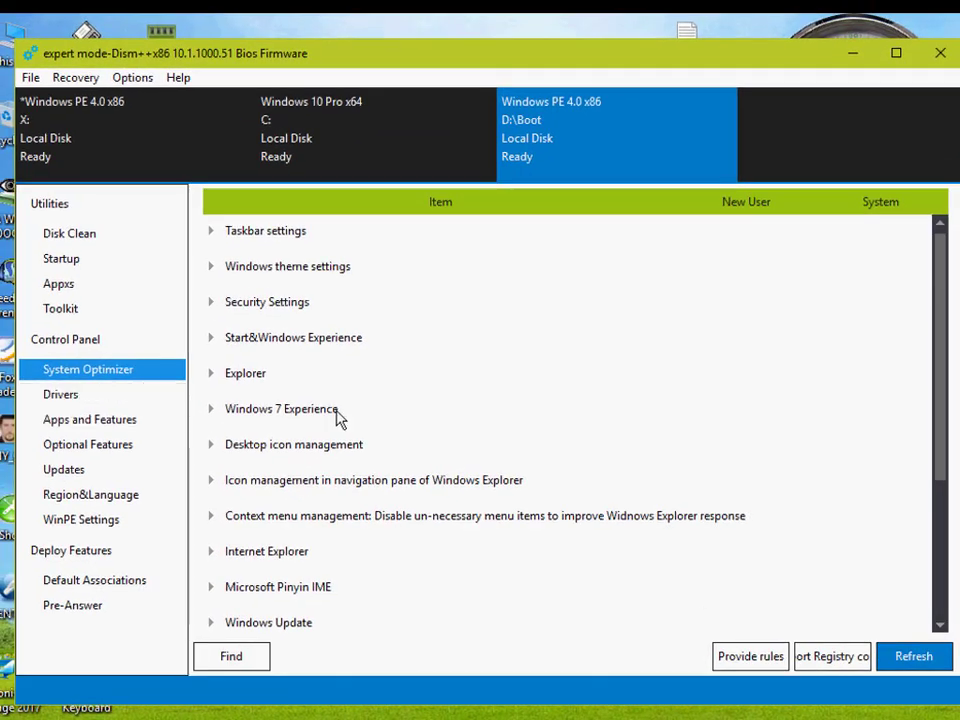
# Step: Import Desktop AOMEI Partition Assistant Inside TOOLS.reg from the AomeiPartitionAssistant folder into the registry of the D:\Boot image
pyautogui.click(833, 657)
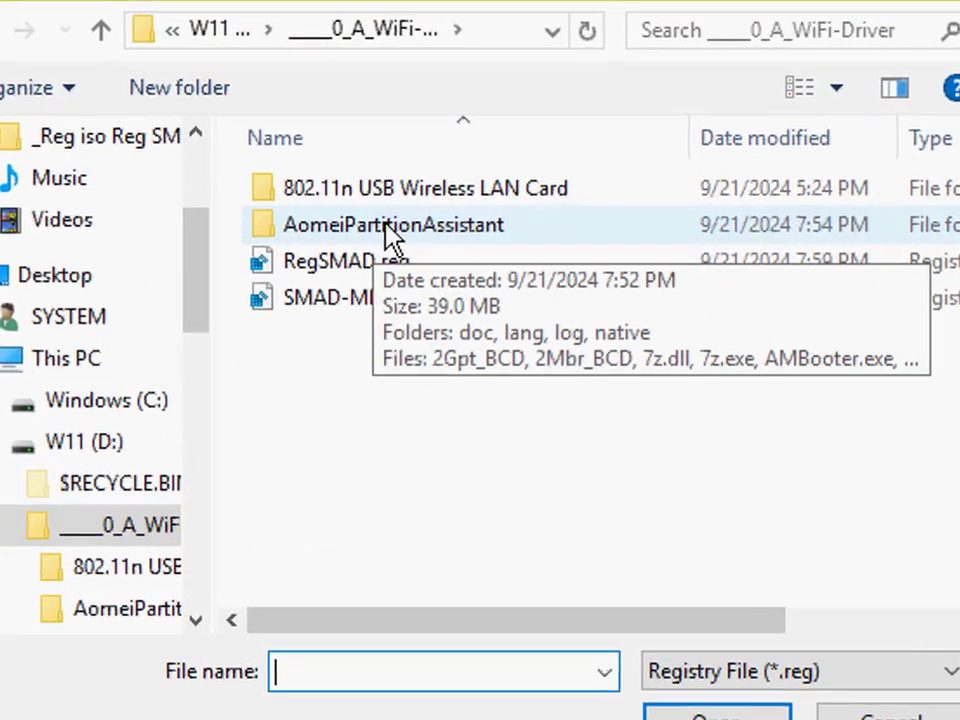
pyautogui.doubleClick(360, 226)
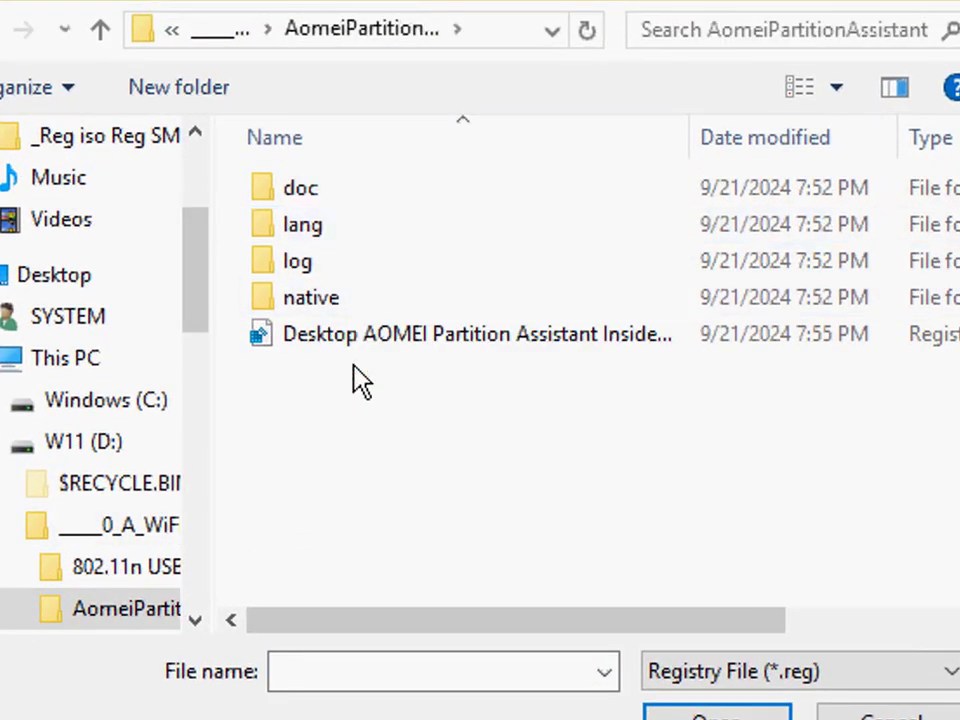
pyautogui.click(491, 338)
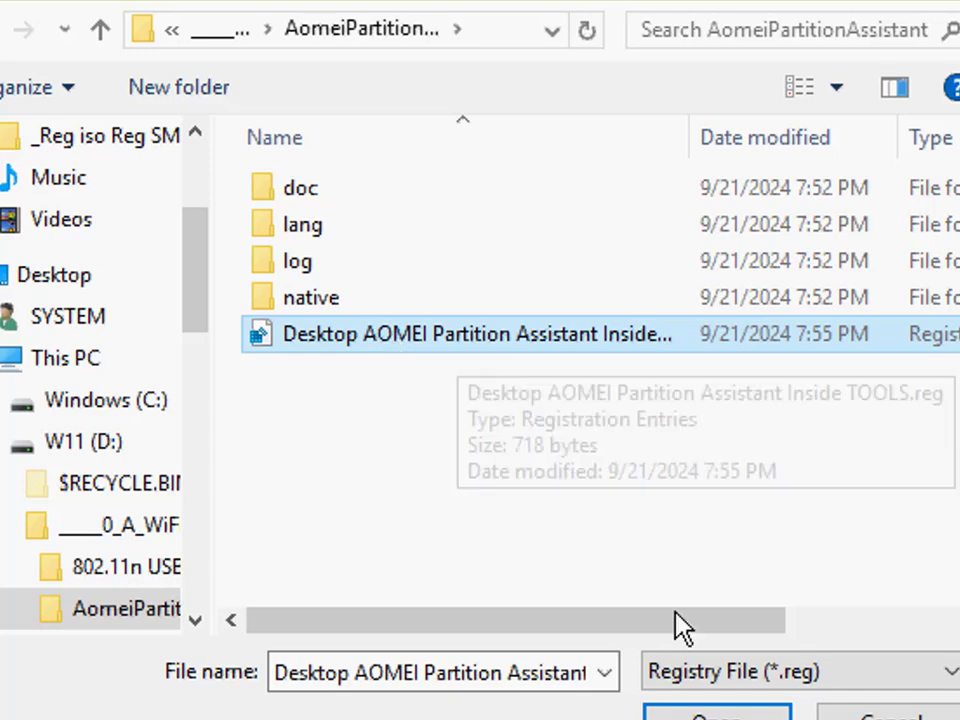
pyautogui.press('Tab')
pyautogui.press('Return')
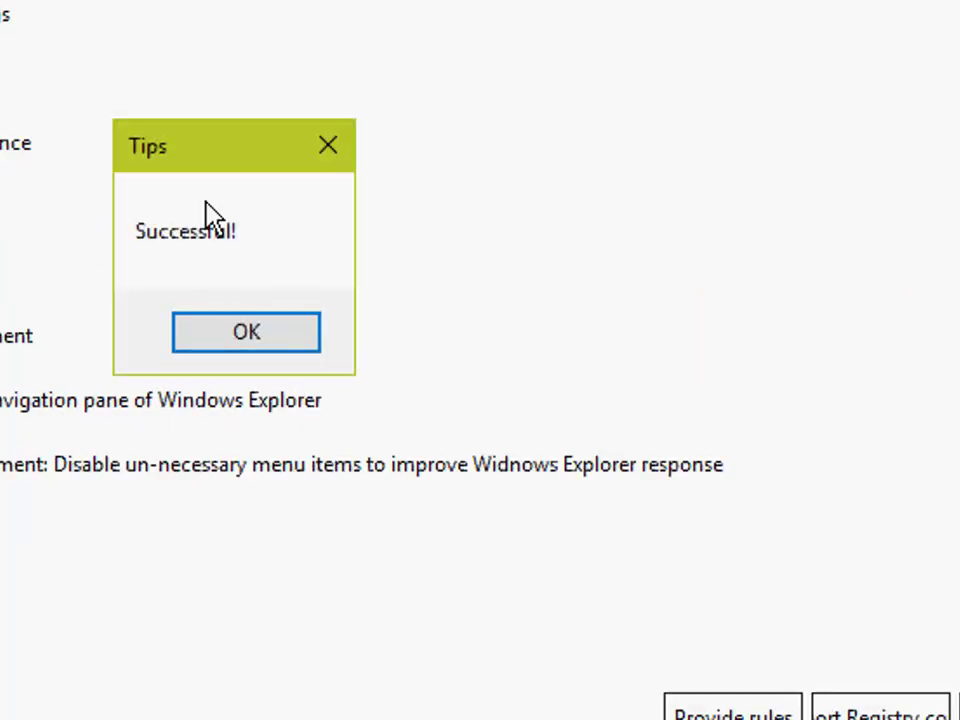
pyautogui.click(285, 338)
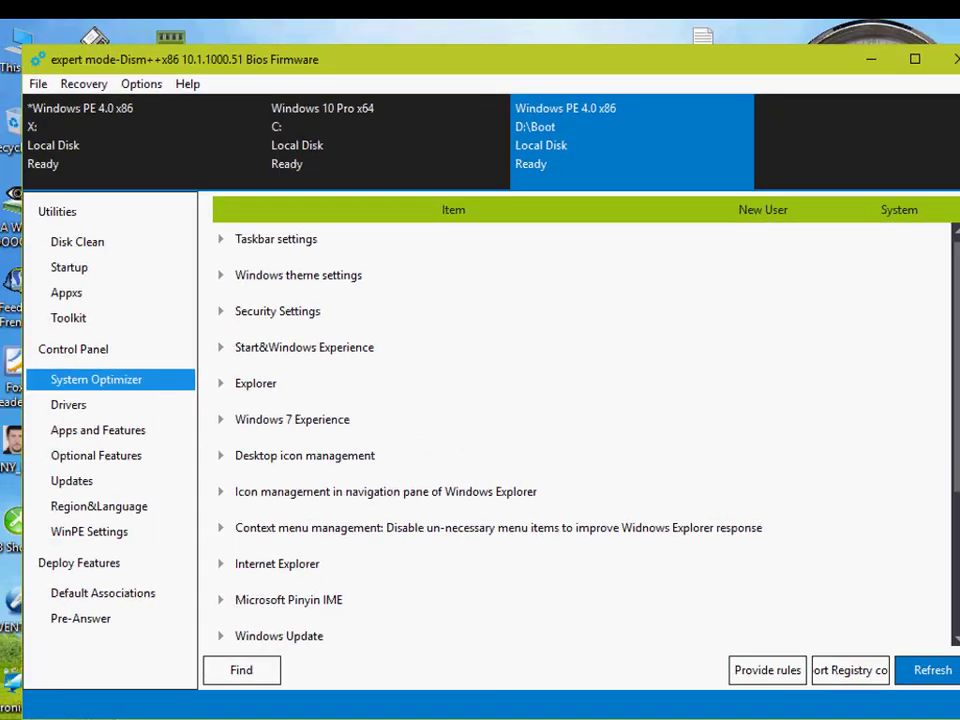
pyautogui.rightClick(447, 718)
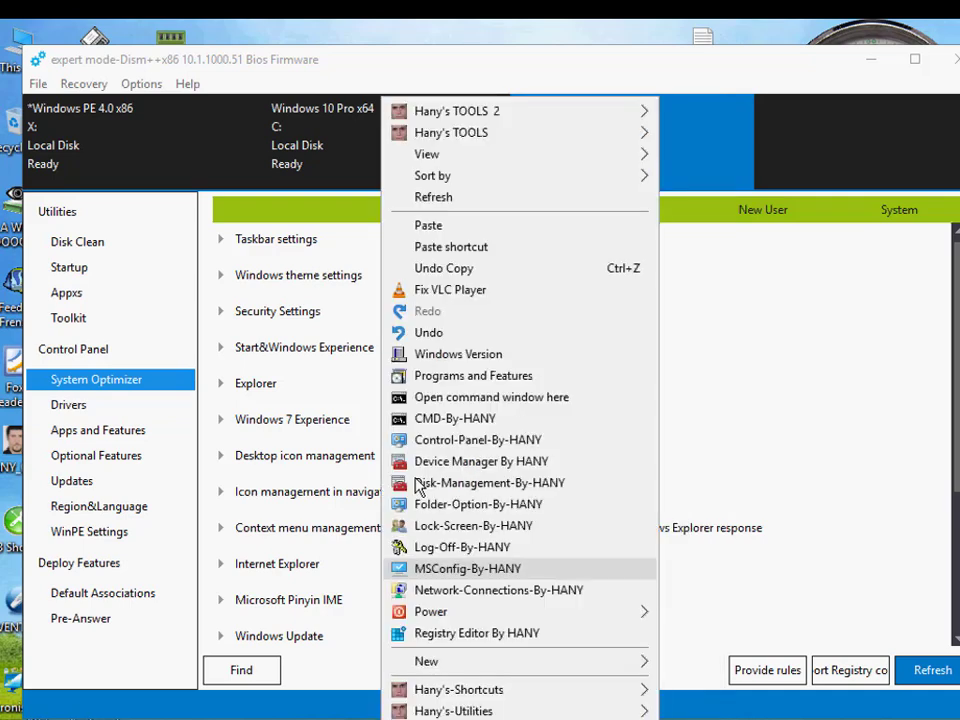
pyautogui.click(700, 58)
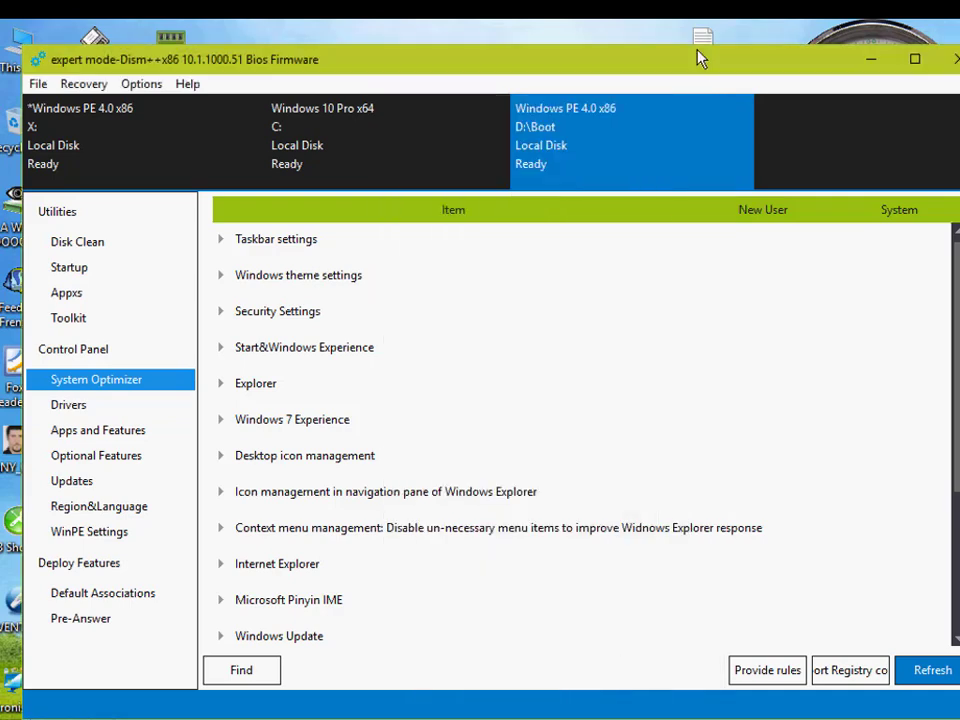
# Step: From the registry file selection, copy the AomeiPartitionAssistant folder in ____0_A_WiFi-Driver into D:\Boot\Program Files\TOOLS
pyautogui.click(852, 671)
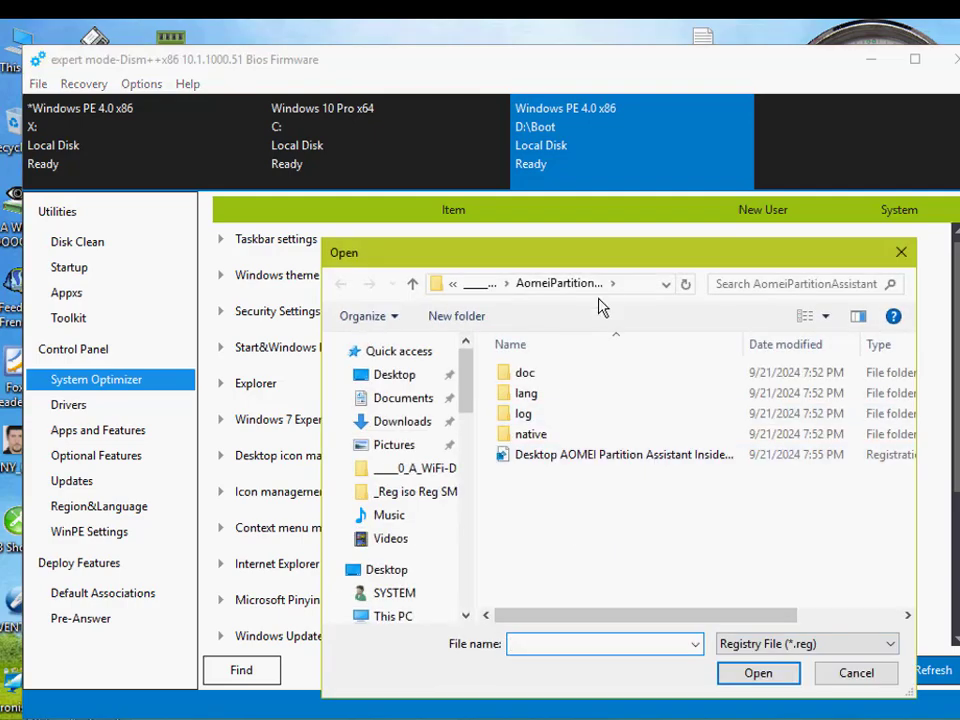
pyautogui.click(412, 286)
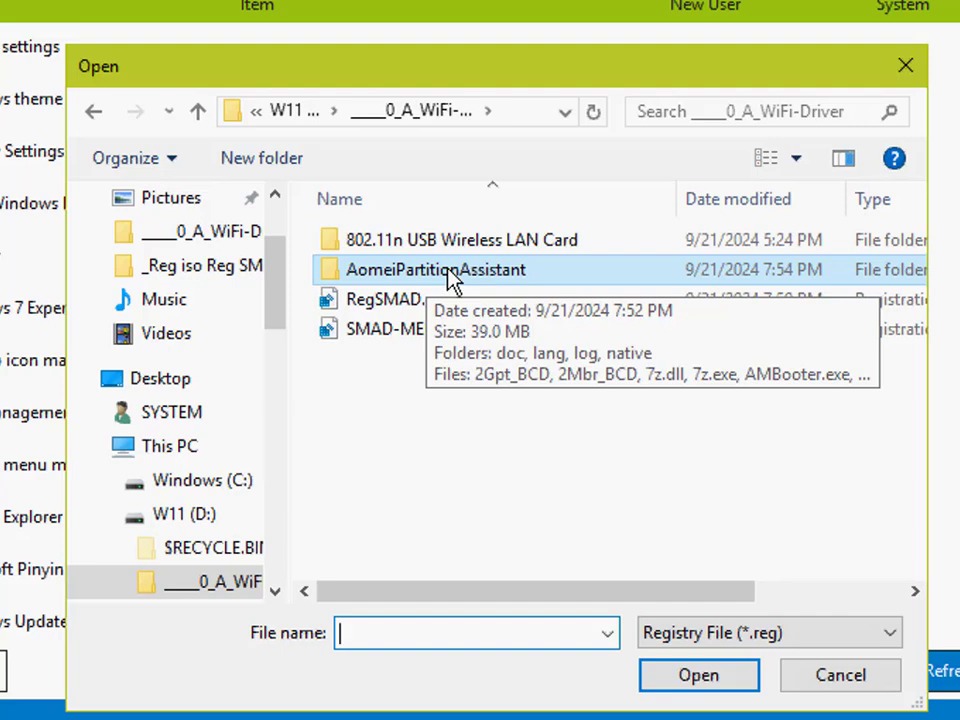
pyautogui.rightClick(452, 278)
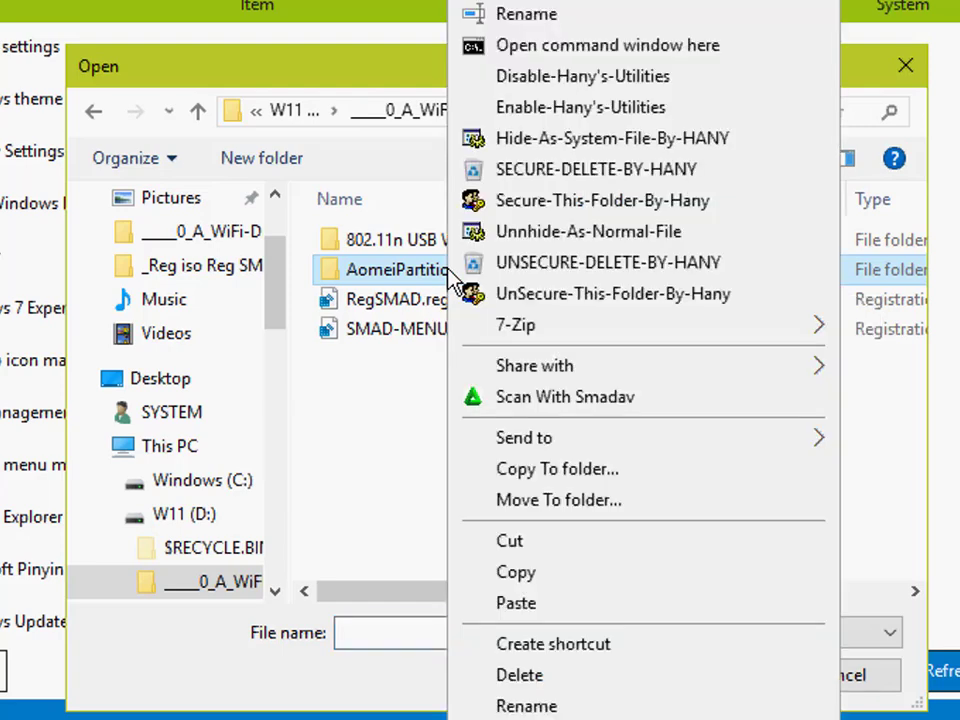
pyautogui.click(576, 482)
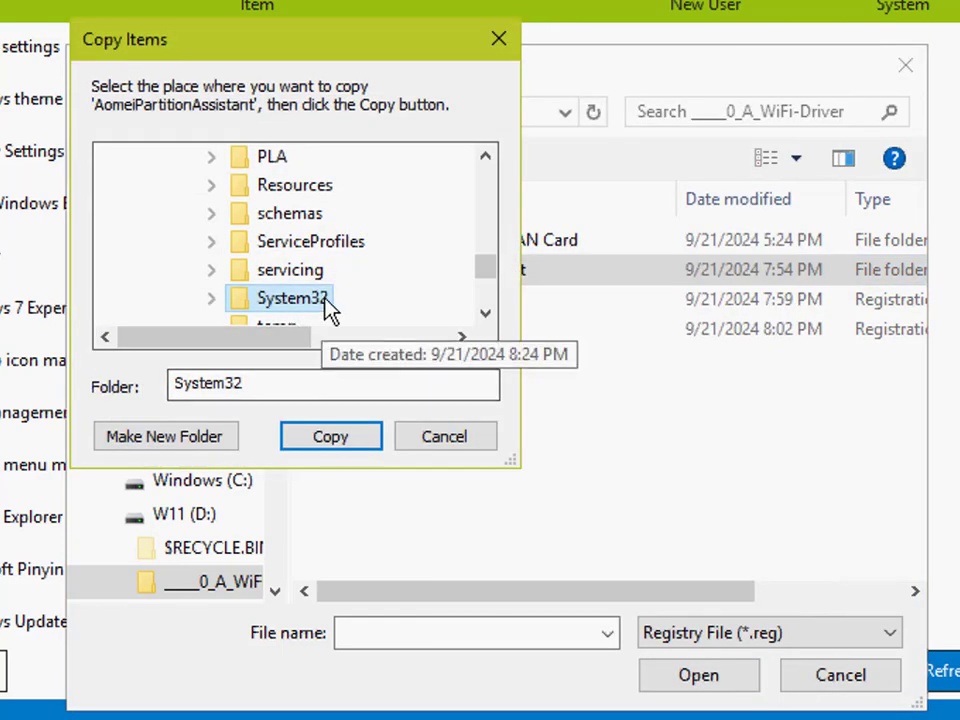
pyautogui.click(486, 157)
pyautogui.moveTo(497, 170); pyautogui.dragTo(495, 167)
pyautogui.click(256, 303)
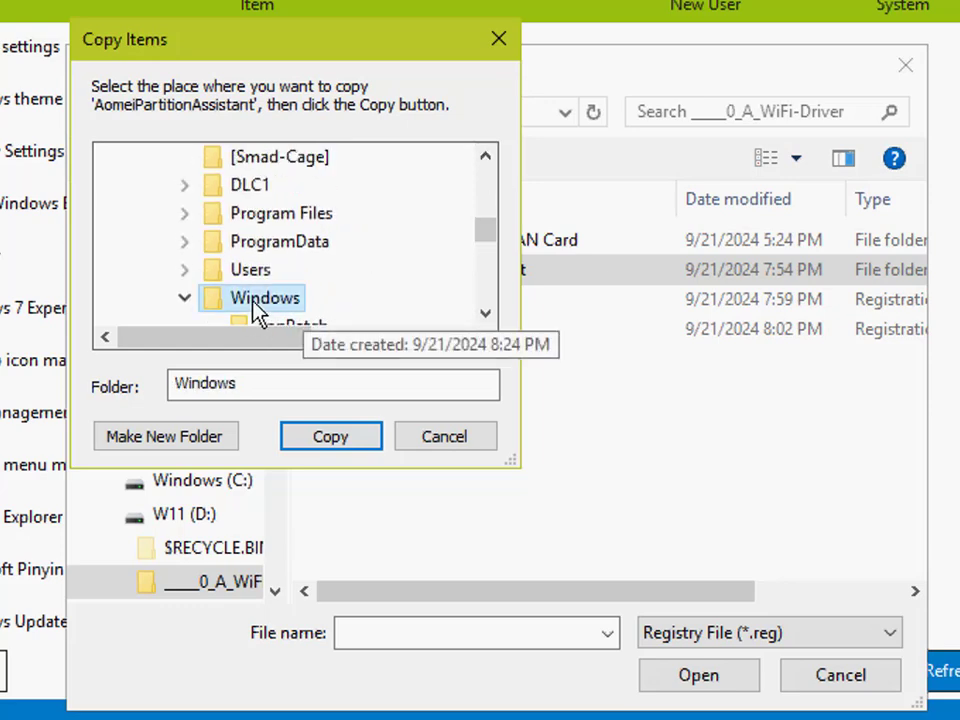
pyautogui.click(185, 298)
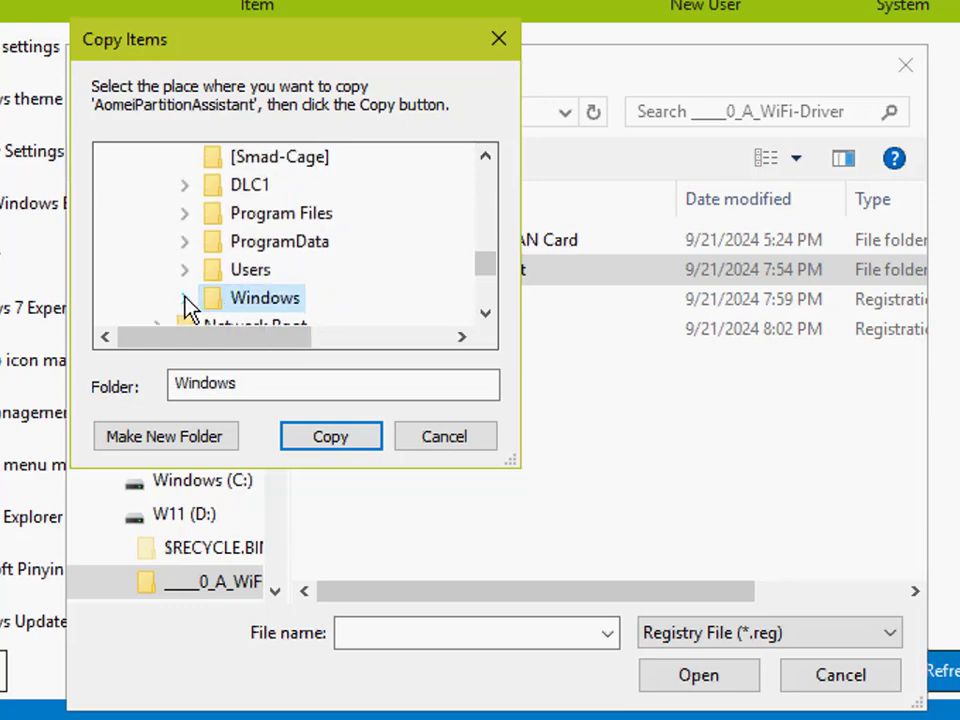
pyautogui.doubleClick(316, 215)
pyautogui.moveTo(487, 316); pyautogui.dragTo(487, 316)
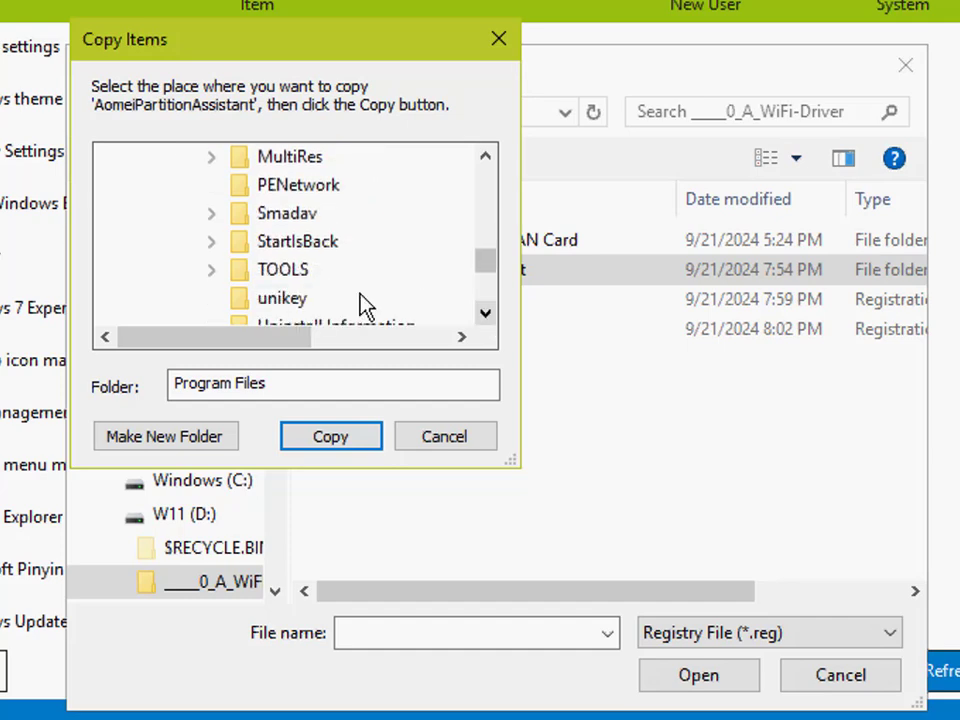
pyautogui.doubleClick(284, 272)
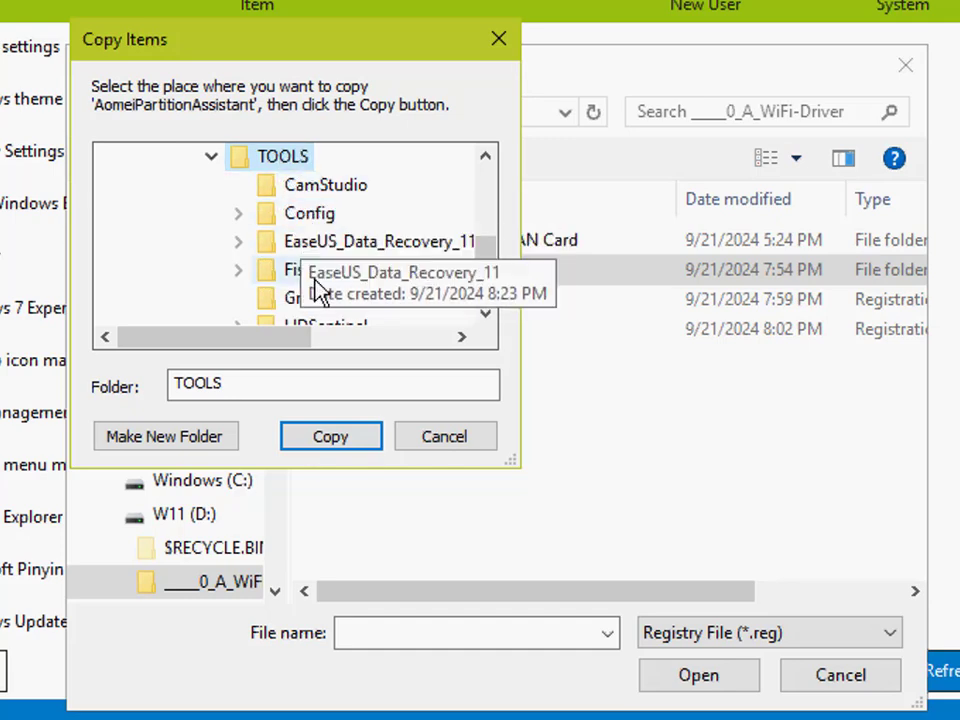
pyautogui.click(334, 437)
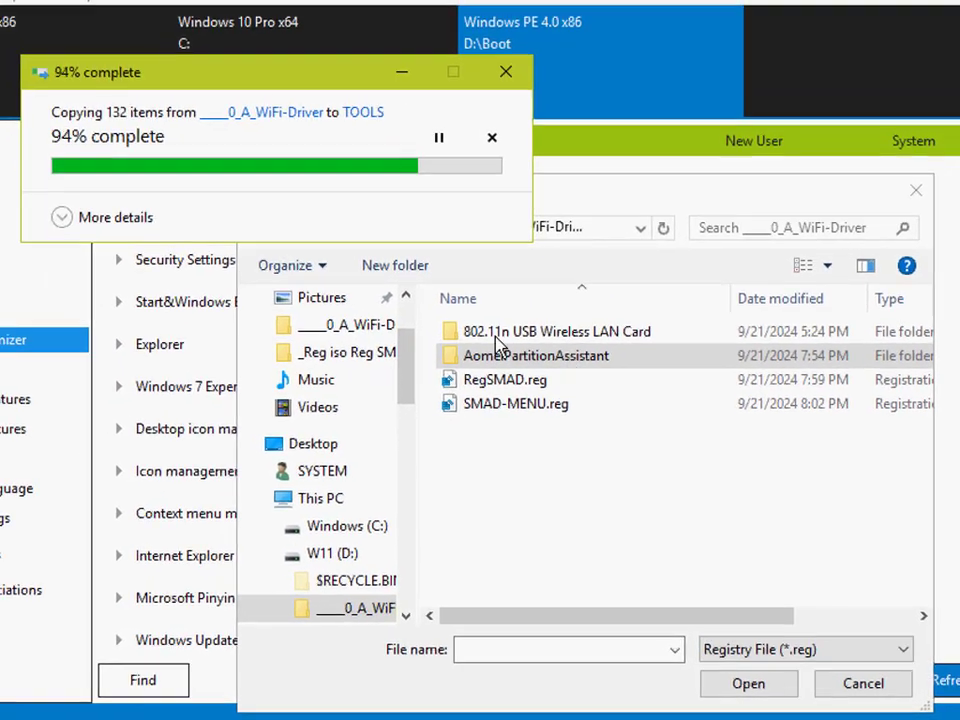
# Step: Check the contents of the source AomeiPartitionAssistant folder and close the registry file selection without importing anything
pyautogui.click(398, 272)
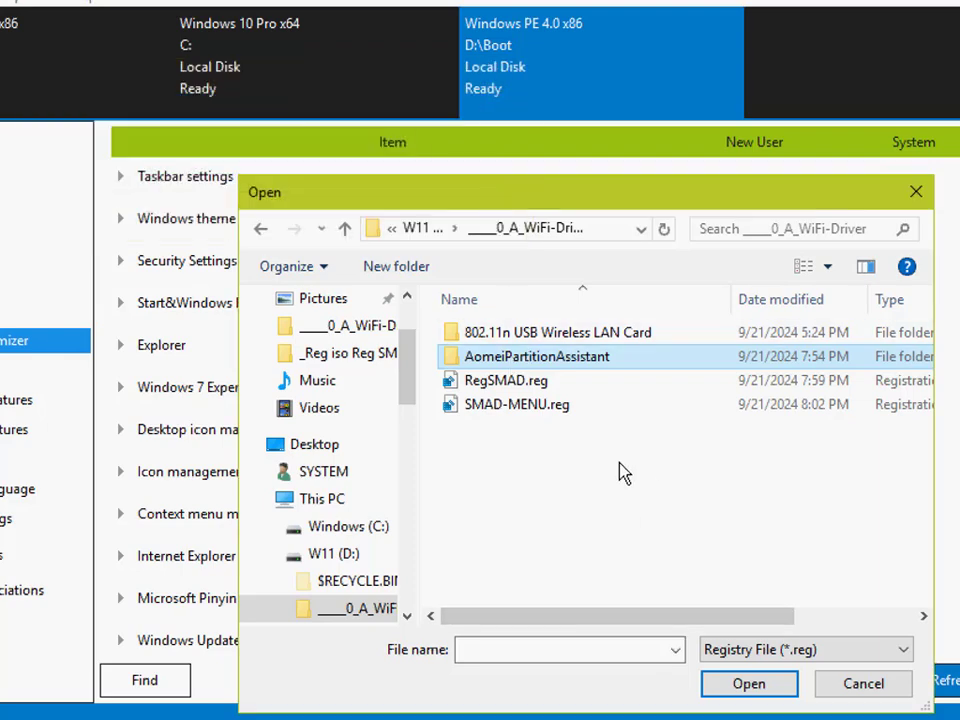
pyautogui.doubleClick(582, 369)
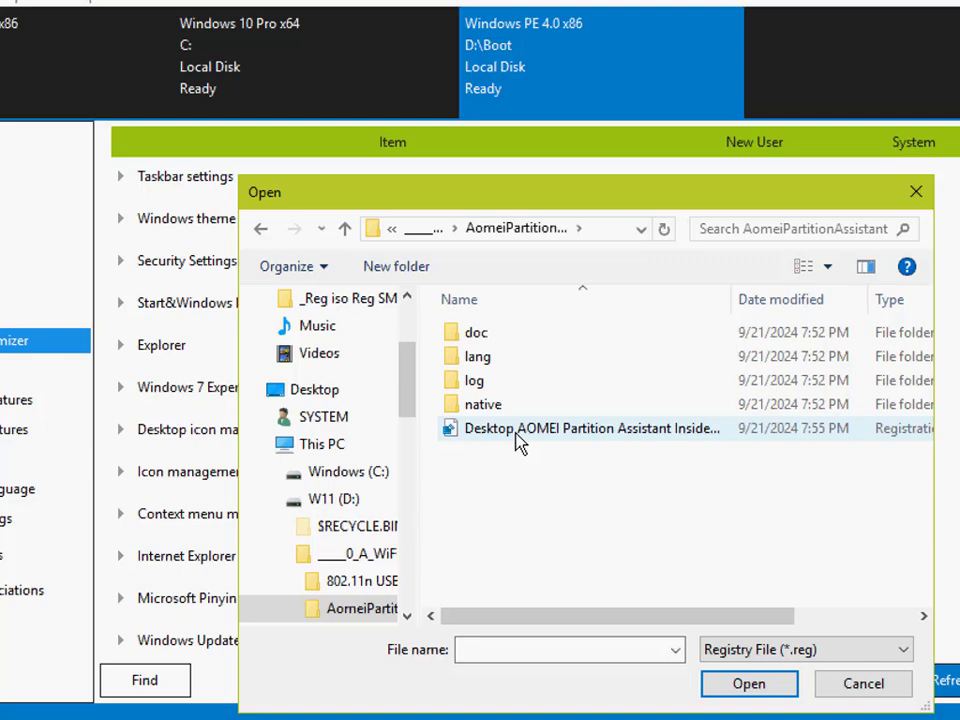
pyautogui.click(346, 229)
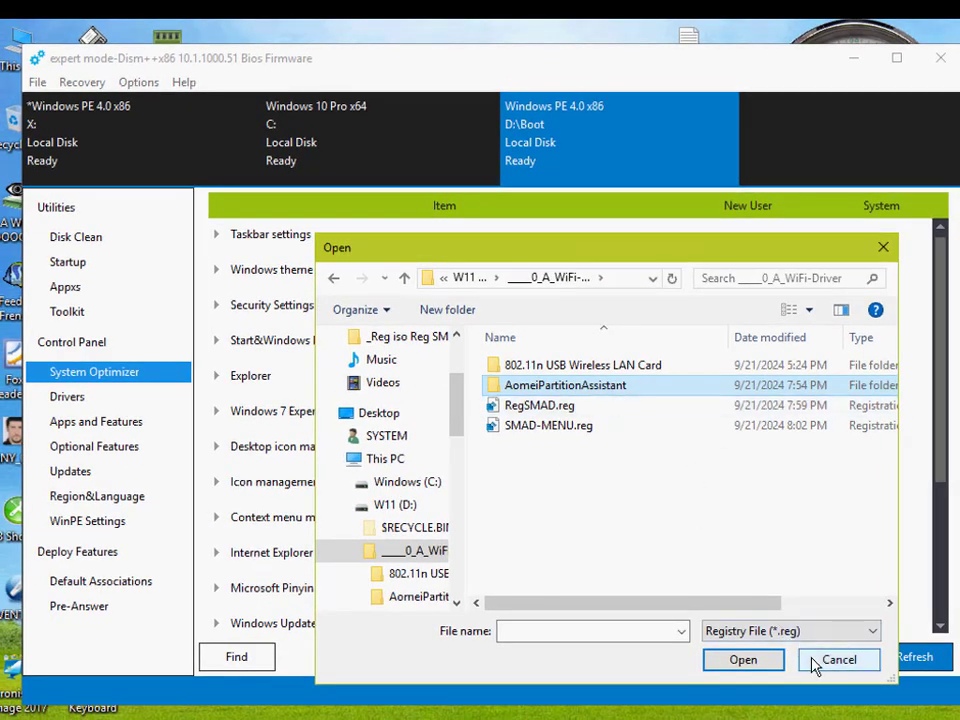
pyautogui.click(814, 660)
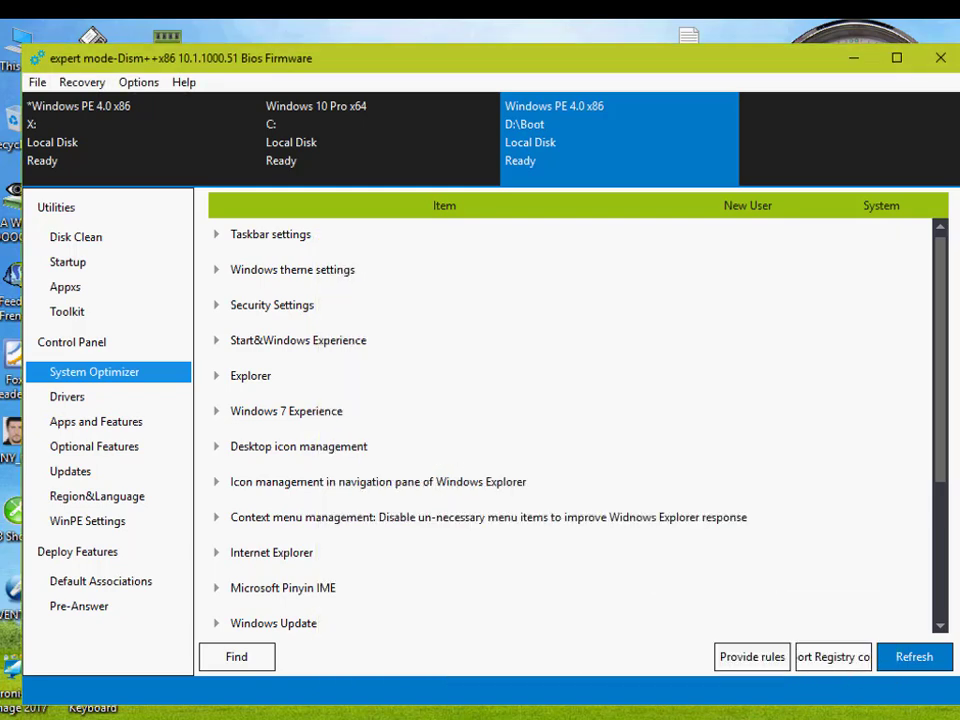
pyautogui.click(832, 656)
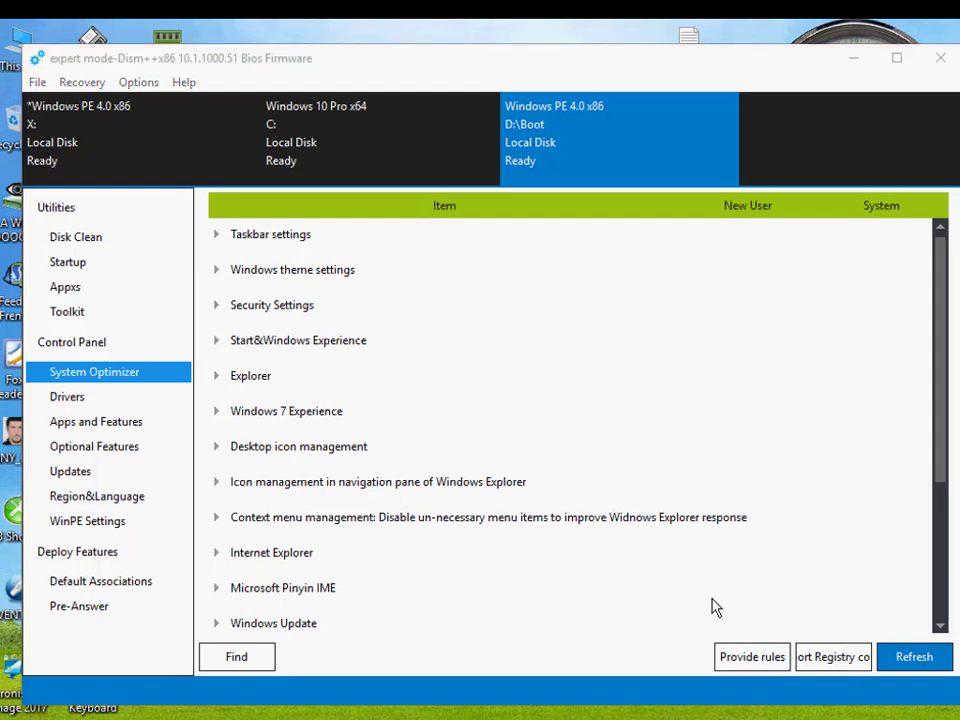
pyautogui.click(832, 662)
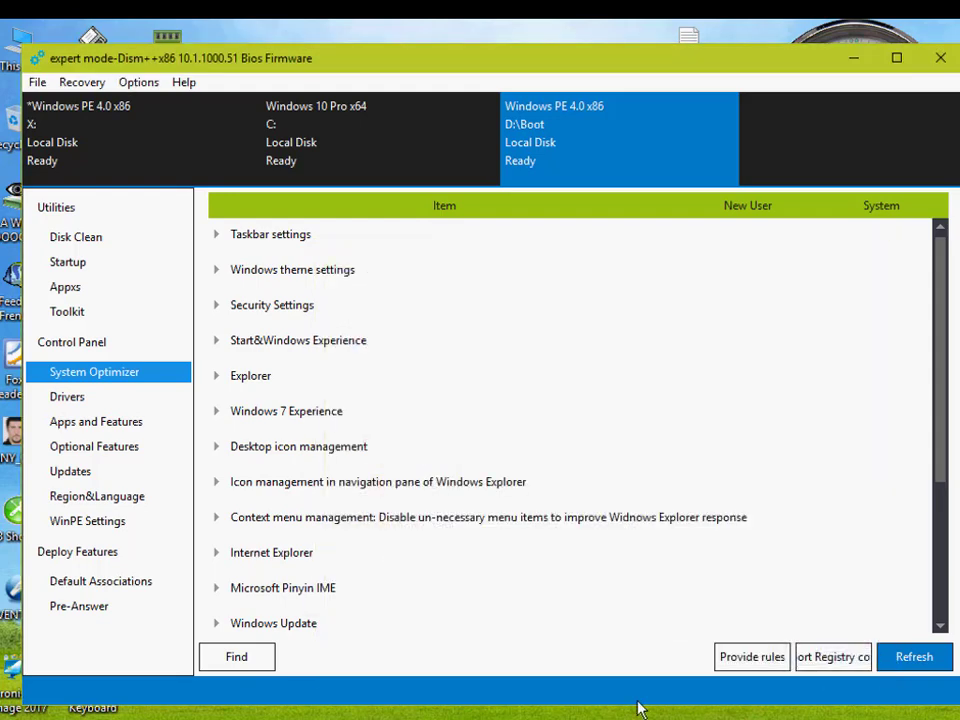
# Step: Read the agenda in Video Agenda.txt, minimize it, and shift the Dism++ window slightly aside
pyautogui.doubleClick(688, 36)
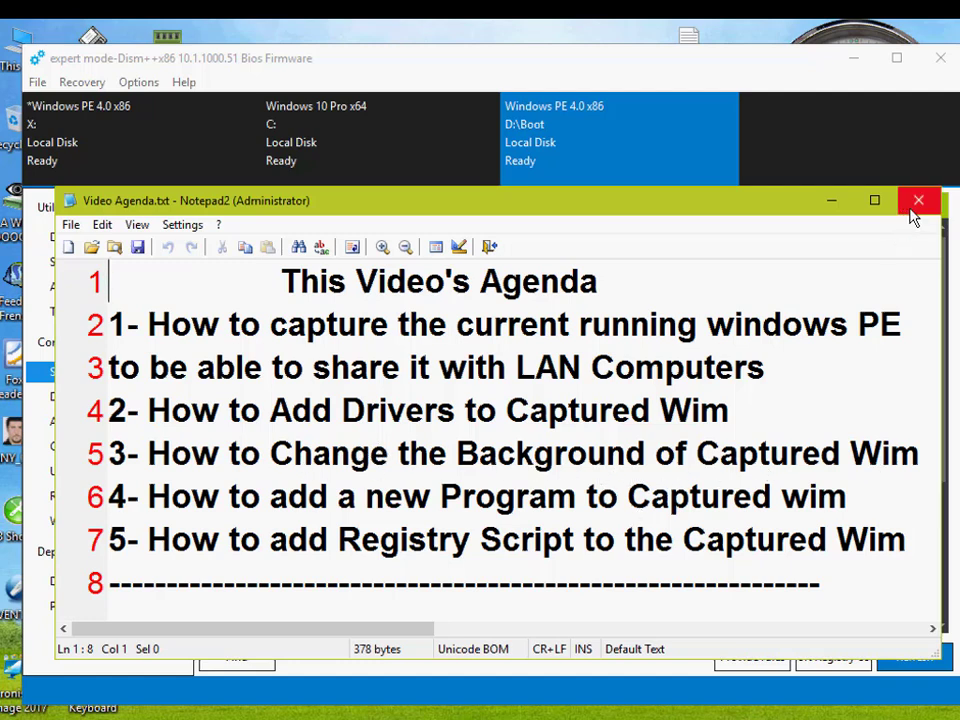
pyautogui.click(834, 204)
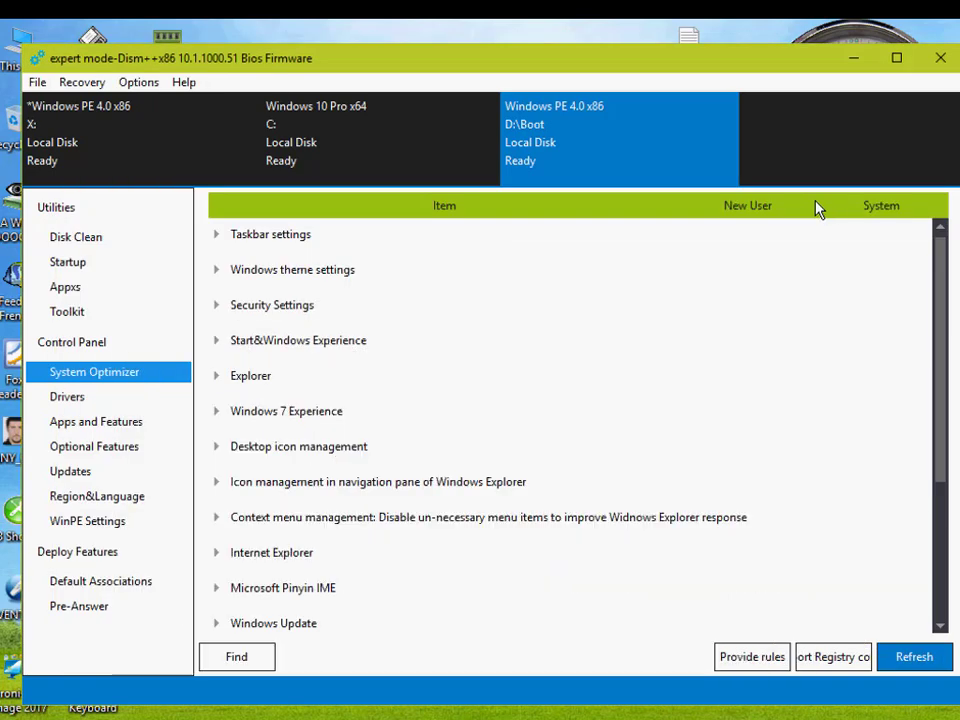
pyautogui.moveTo(446, 64); pyautogui.dragTo(474, 70)
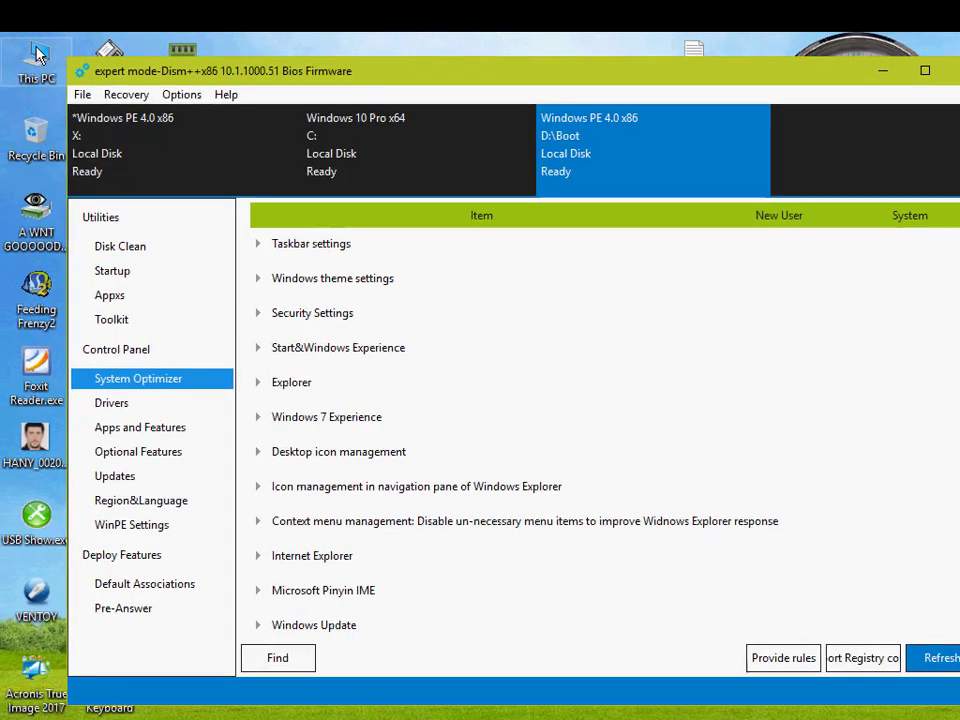
# Step: Open the wallpaper folder X:\Windows\Web\Wallpaper\Windows of the running Windows PE on the Boot drive
pyautogui.doubleClick(35, 50)
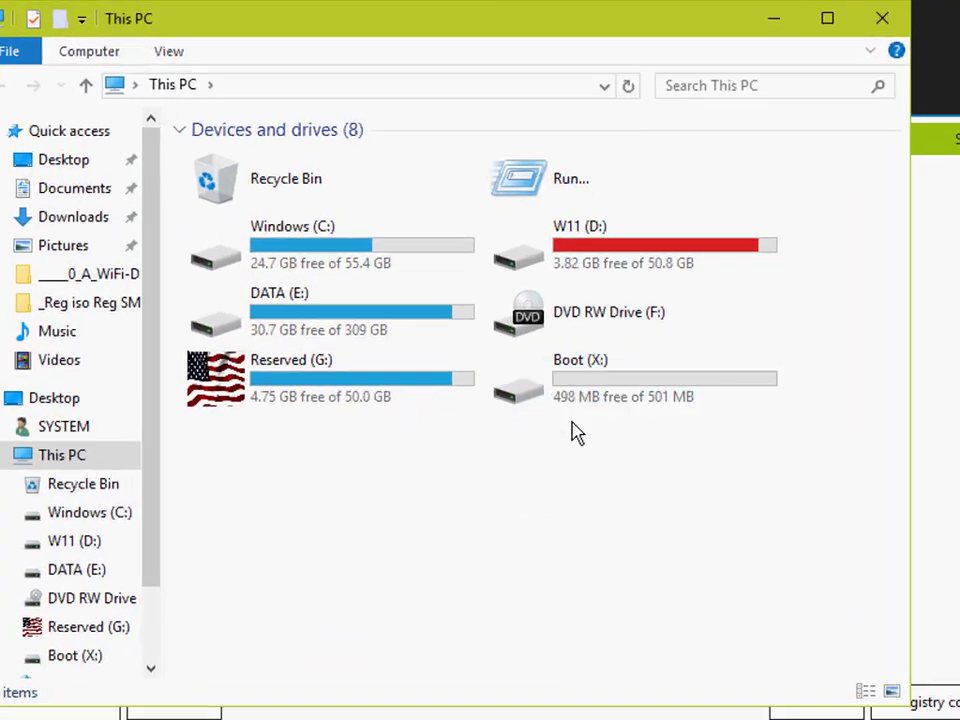
pyautogui.moveTo(604, 400)
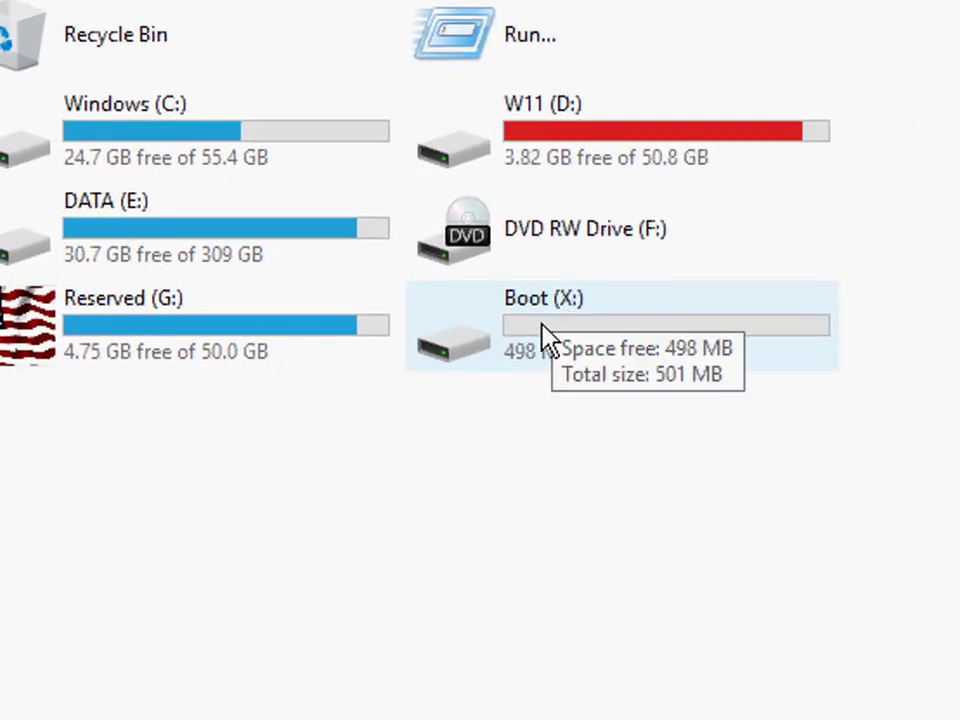
pyautogui.doubleClick(548, 335)
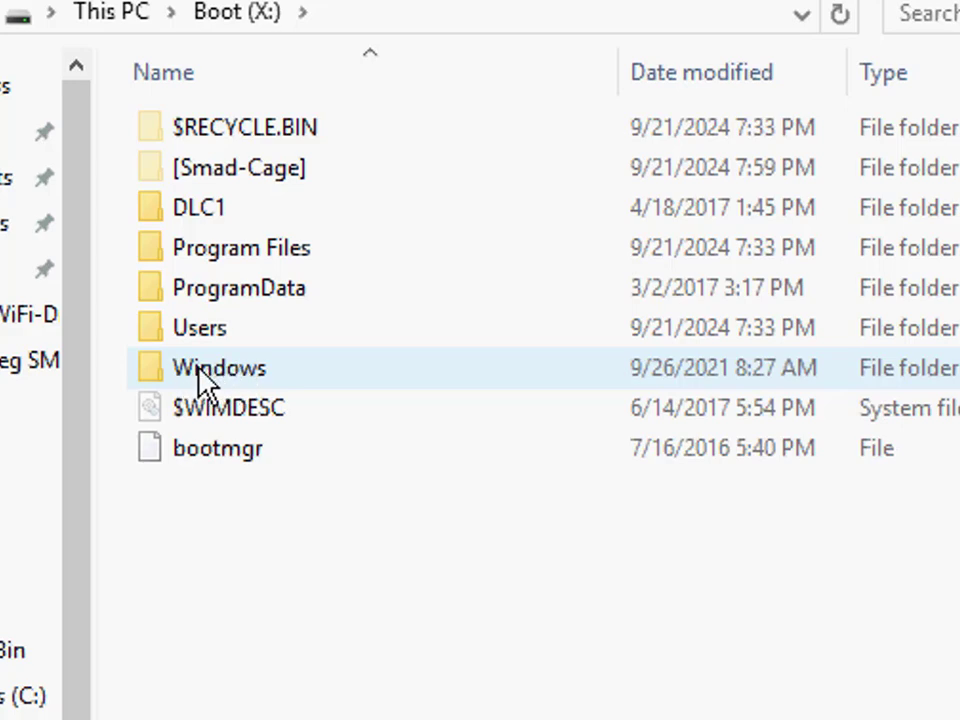
pyautogui.doubleClick(215, 370)
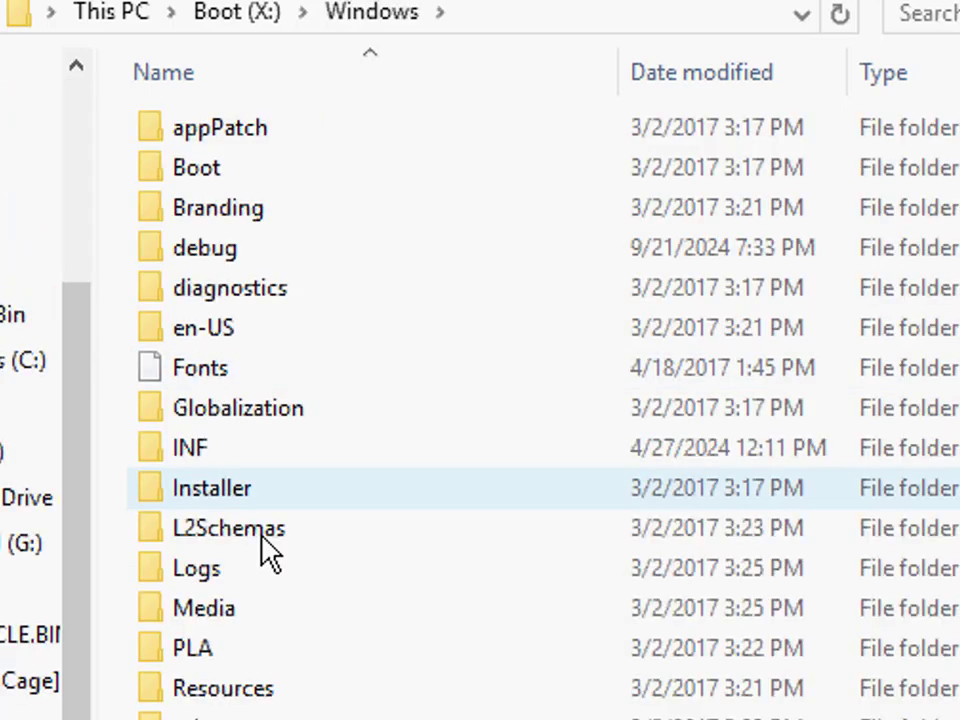
pyautogui.scroll(-3, 268, 553)
pyautogui.doubleClick(176, 627)
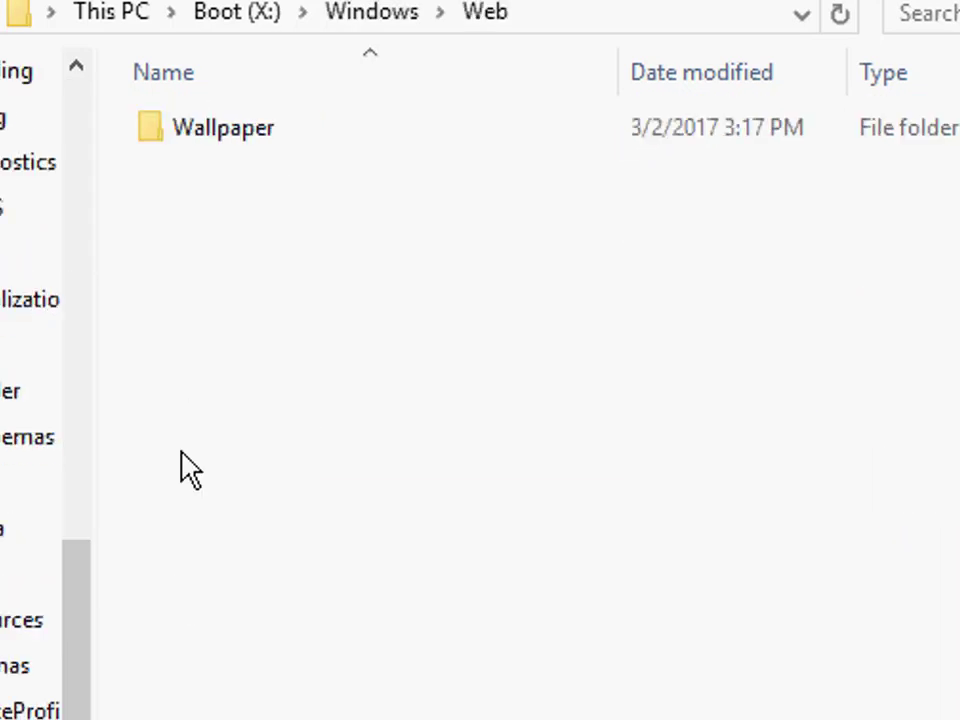
pyautogui.click(213, 148)
pyautogui.doubleClick(213, 148)
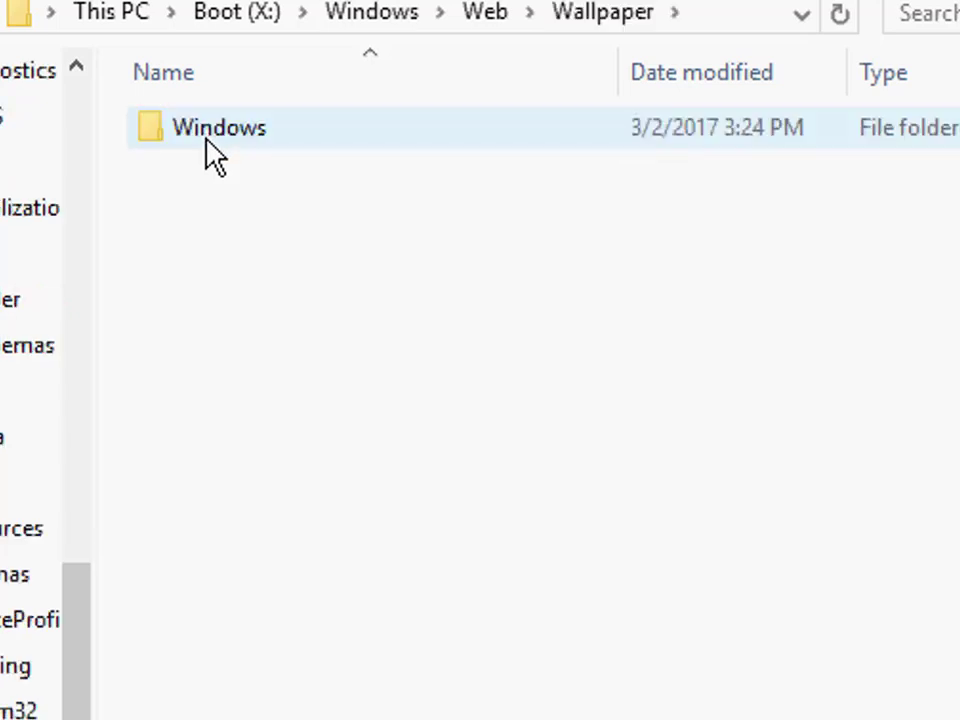
pyautogui.click(246, 151)
pyautogui.doubleClick(246, 151)
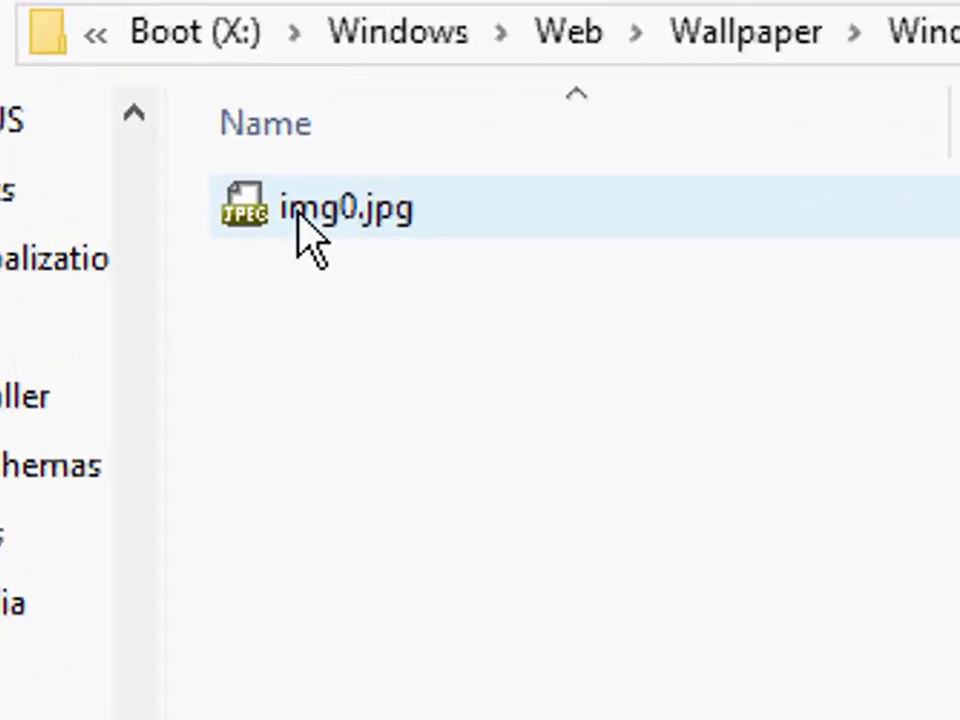
# Step: View the wallpaper image img0.jpg and close both the image viewer and the folder window
pyautogui.doubleClick(350, 218)
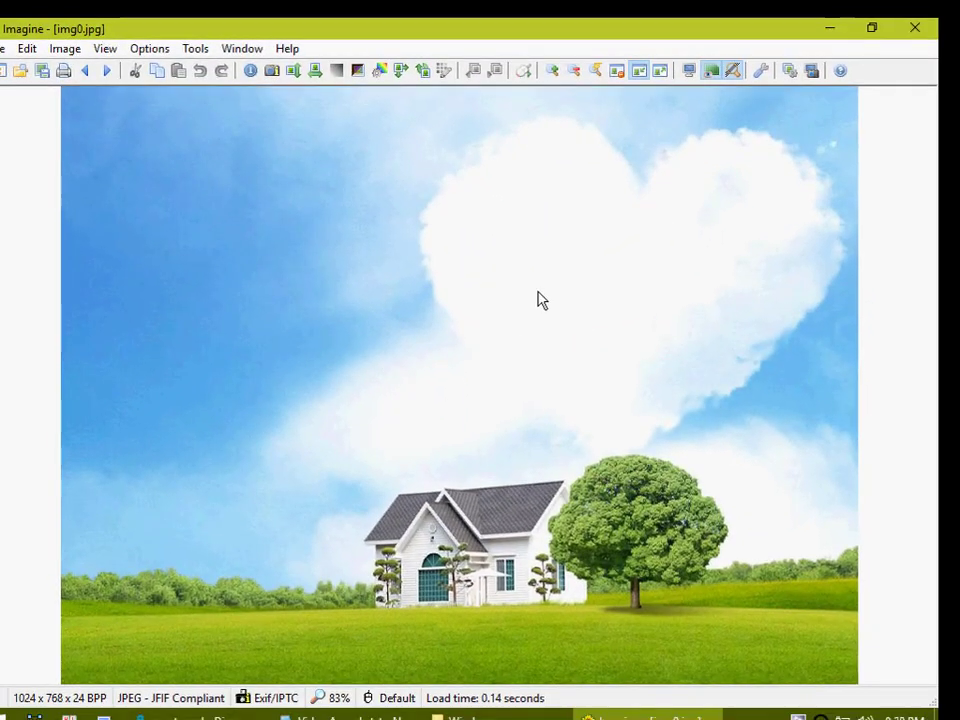
pyautogui.click(915, 27)
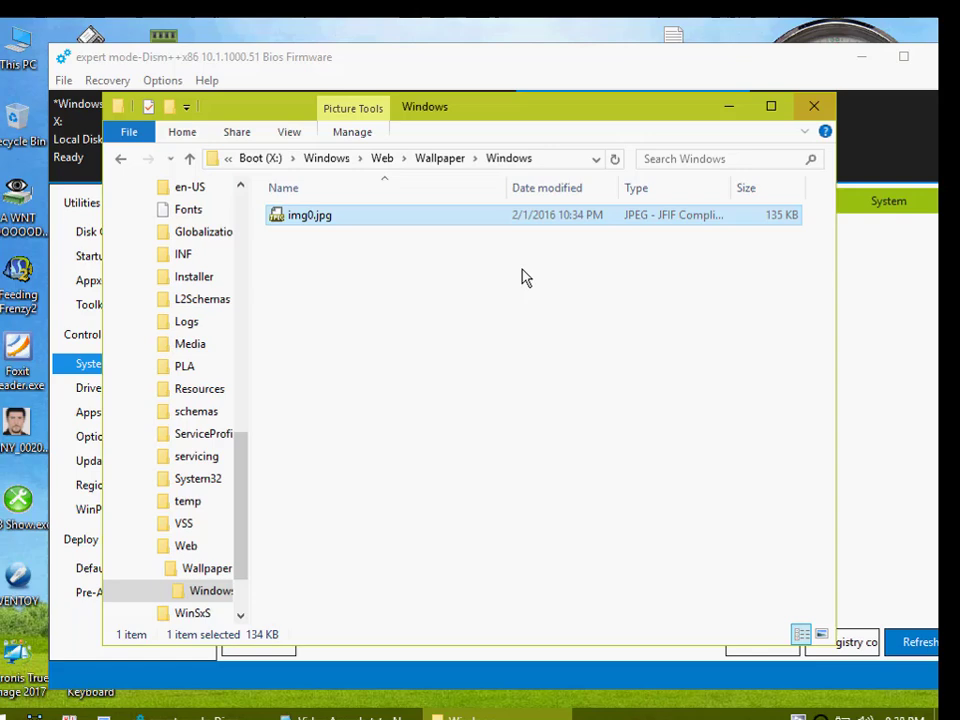
pyautogui.click(812, 110)
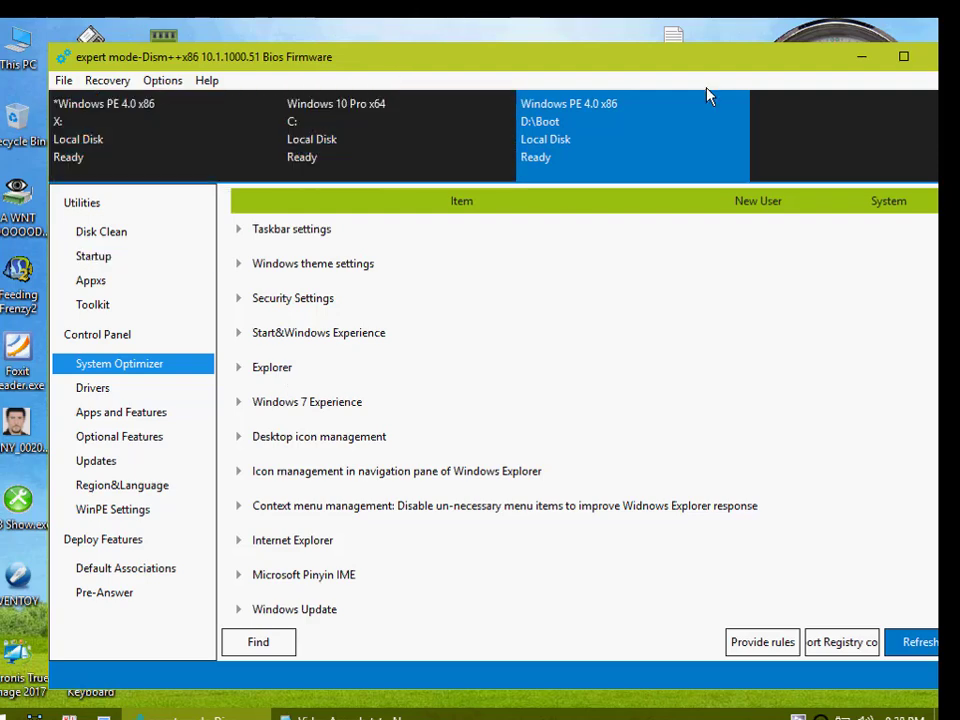
# Step: Minimize Dism++, open the file location of the desktop's Agenda.txt in a maximized window, and select Wireless Card.jpg there
pyautogui.click(861, 57)
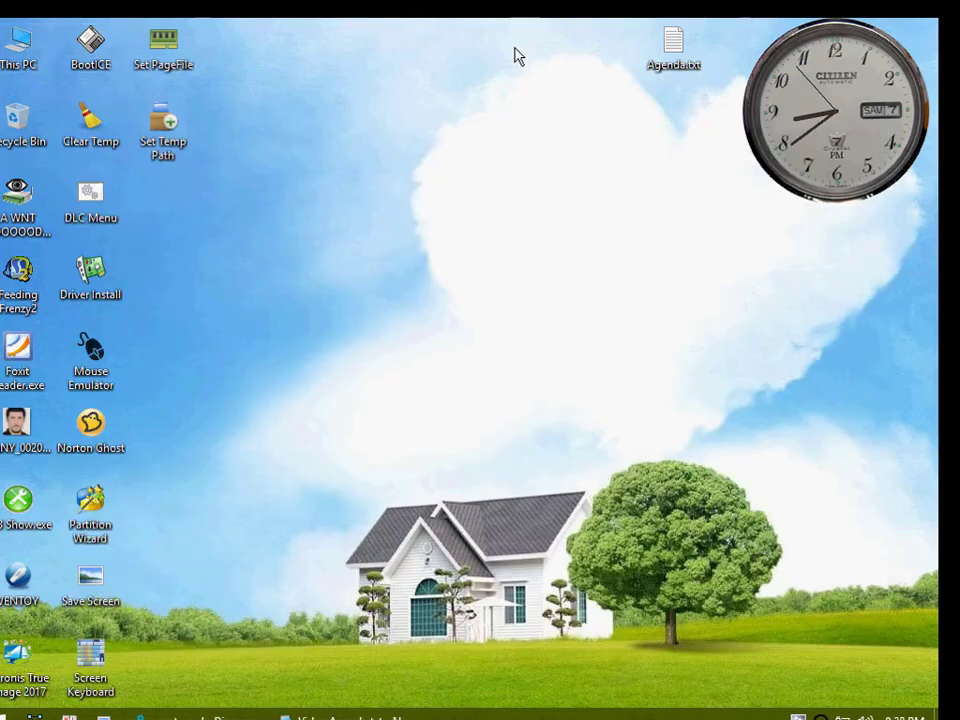
pyautogui.rightClick(672, 42)
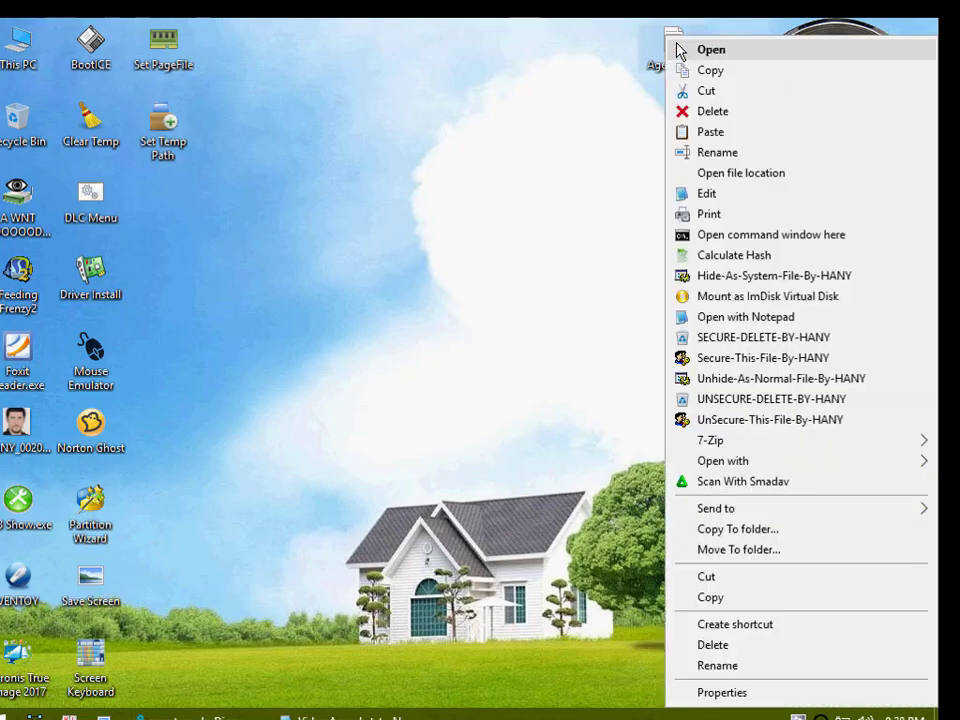
pyautogui.click(740, 176)
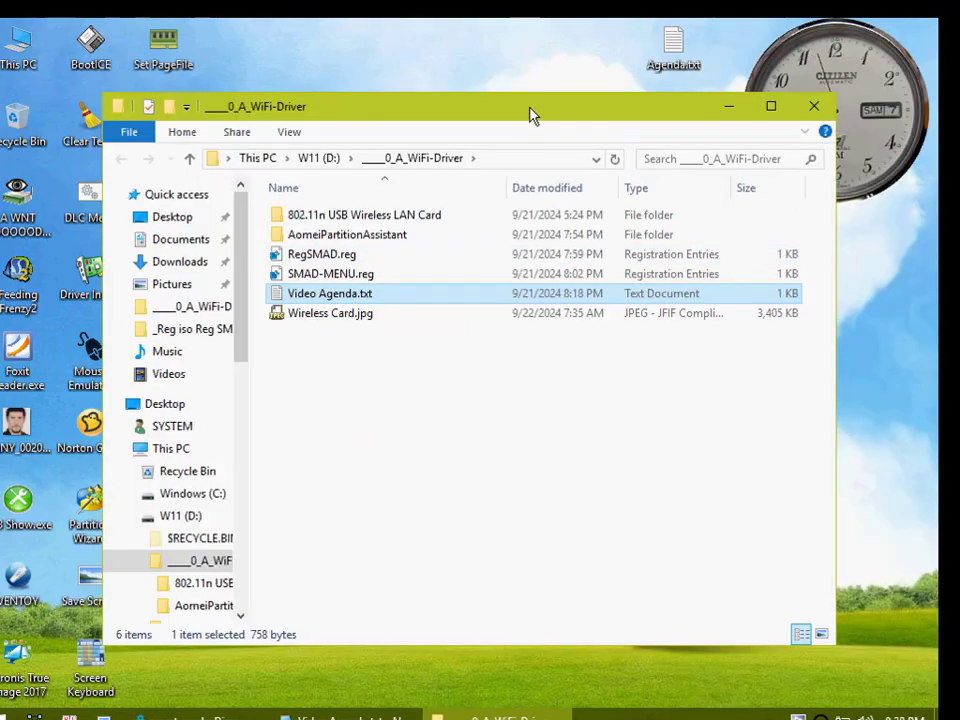
pyautogui.doubleClick(530, 113)
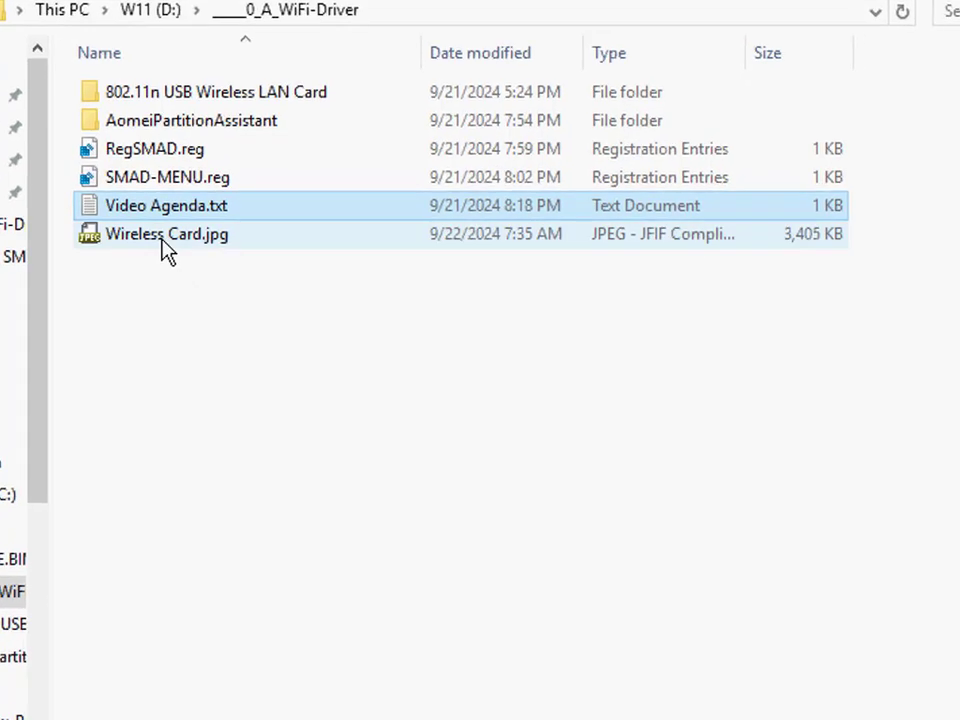
pyautogui.click(163, 240)
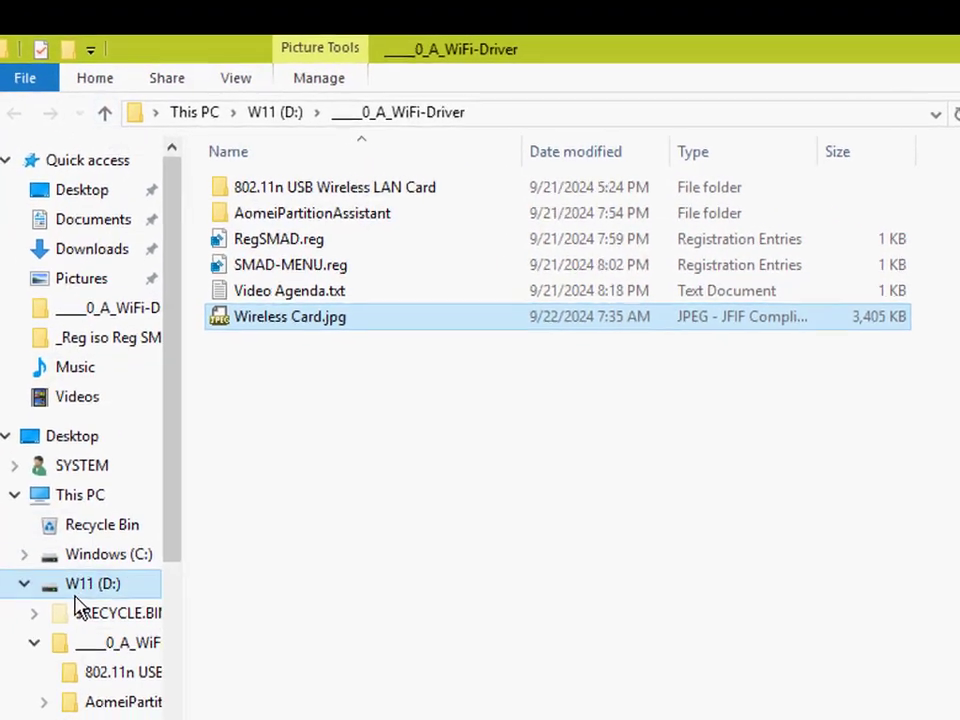
# Step: Copy ROSES.JPG from the root of drive D: into the ____0_A_WiFi-Driver folder
pyautogui.click(88, 556)
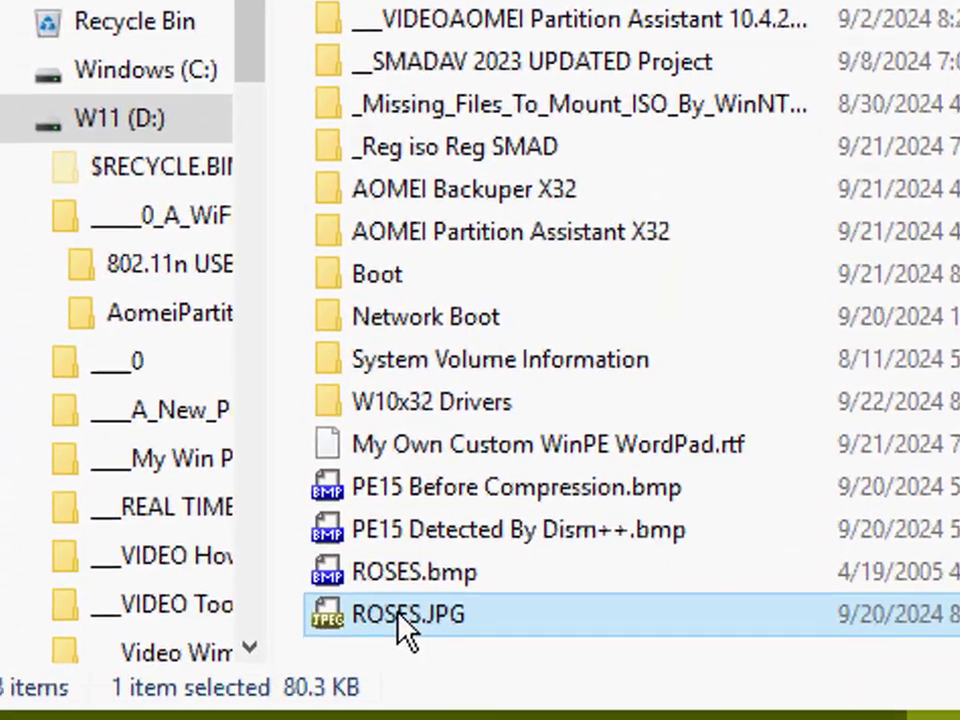
pyautogui.rightClick(398, 615)
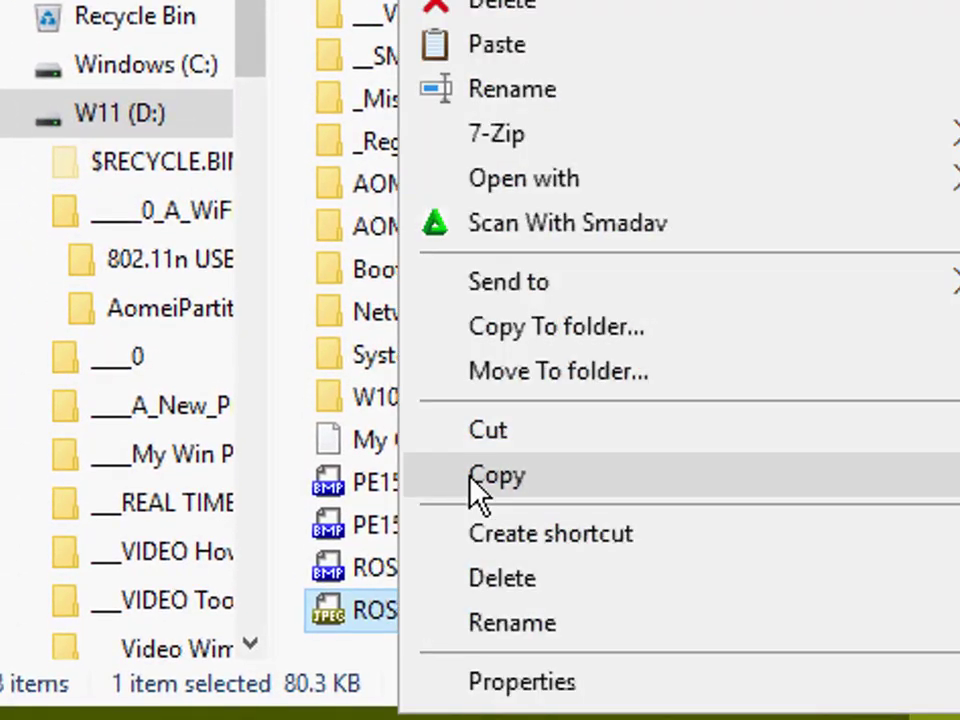
pyautogui.click(470, 480)
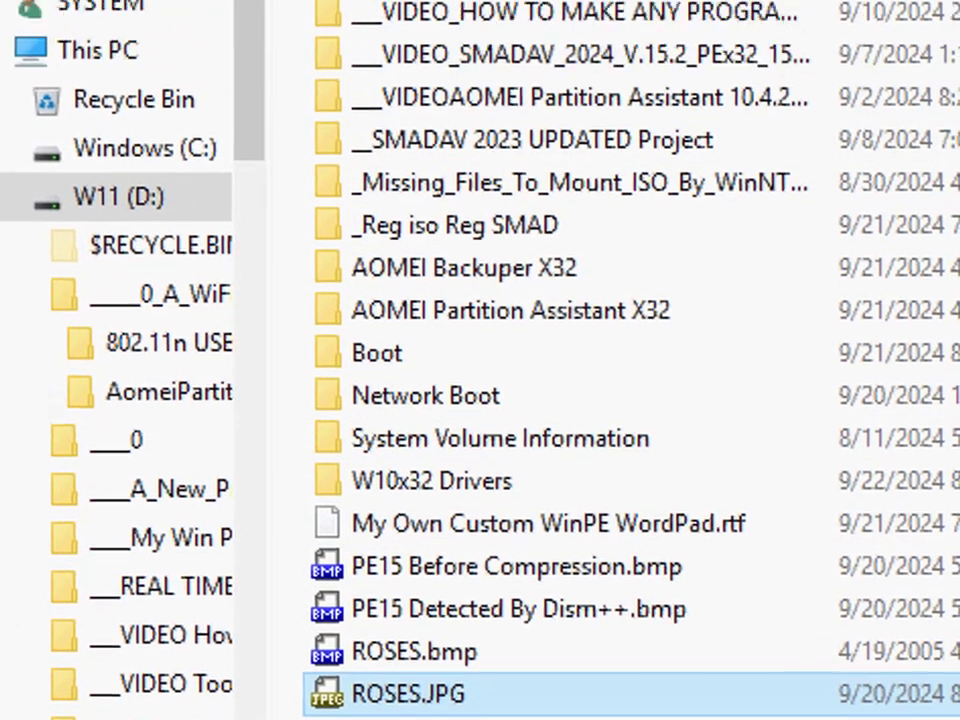
pyautogui.doubleClick(440, 158)
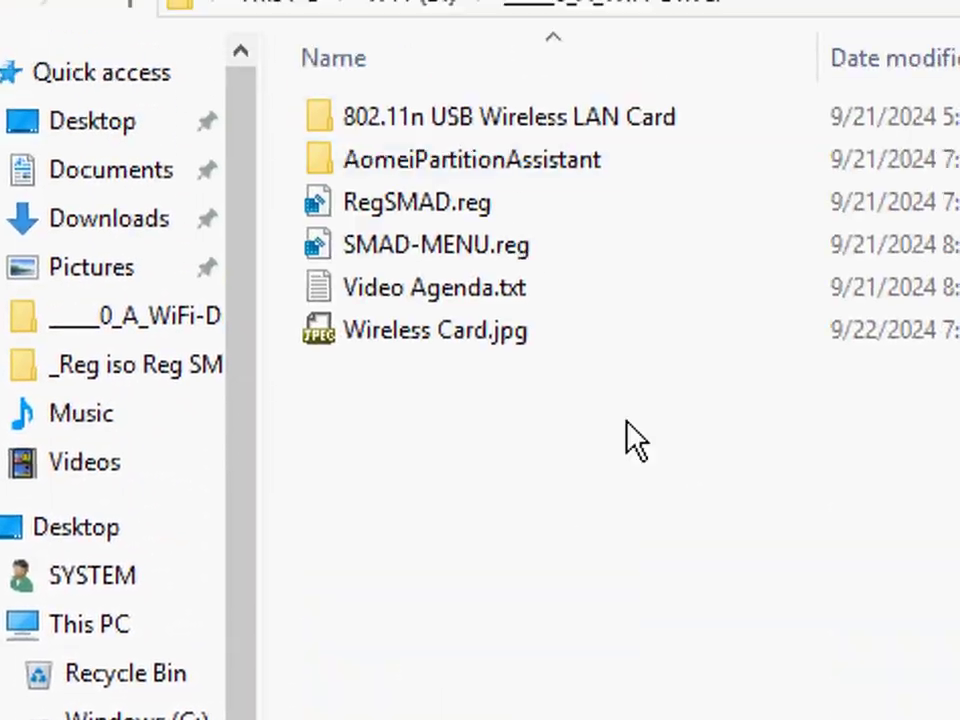
pyautogui.rightClick(628, 422)
pyautogui.click(730, 414)
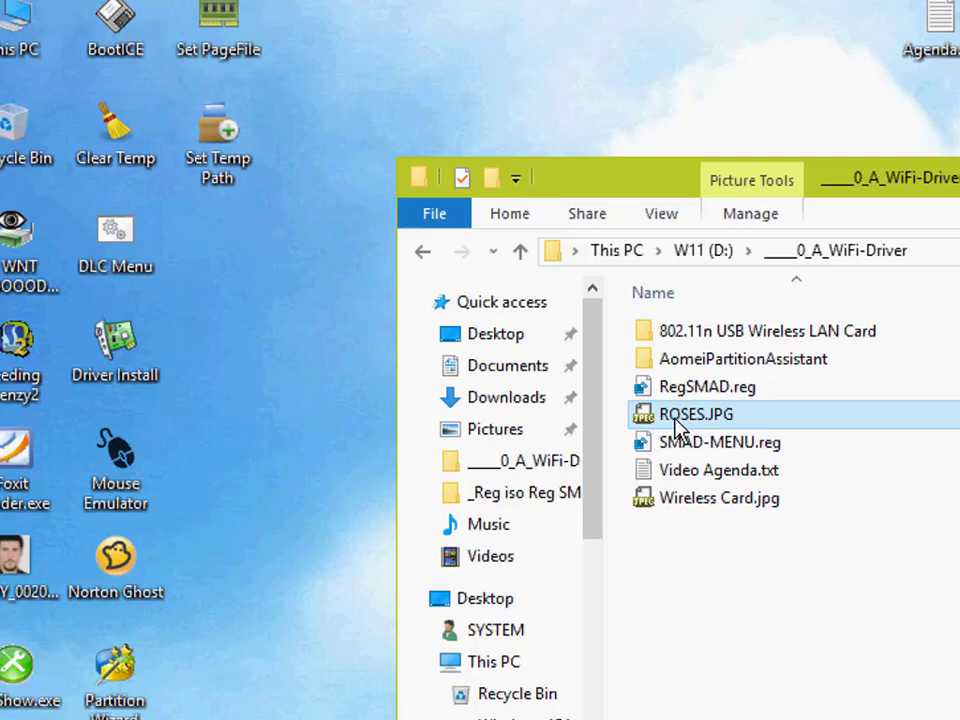
# Step: Open the wallpaper folder X:\Windows\Web\Wallpaper\Windows on the Boot drive in a new window
pyautogui.moveTo(672, 426)
pyautogui.doubleClick(18, 30)
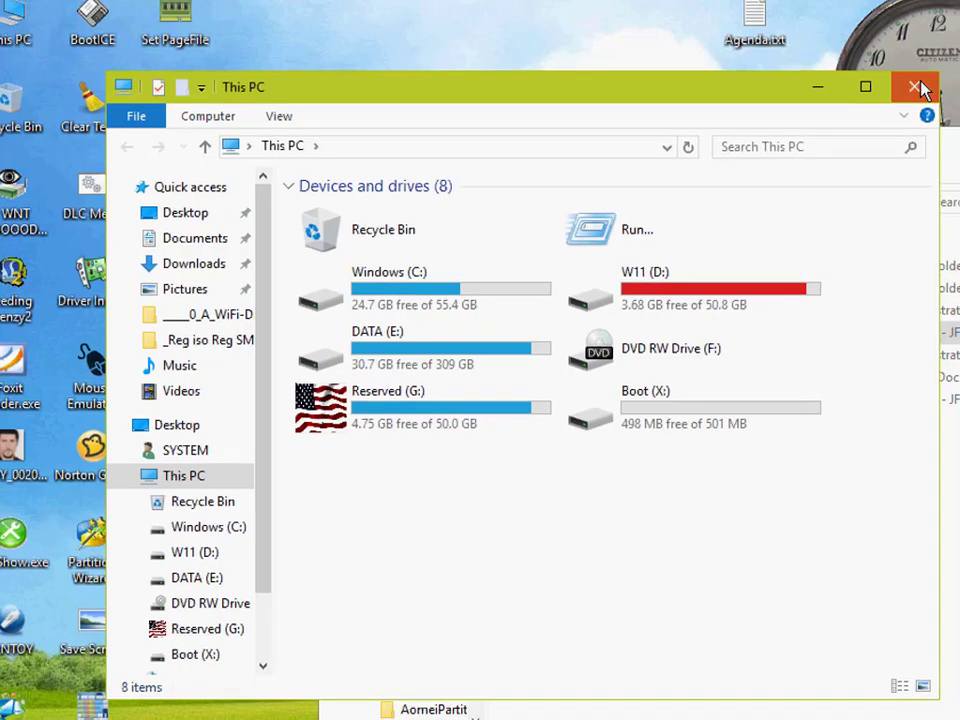
pyautogui.click(917, 86)
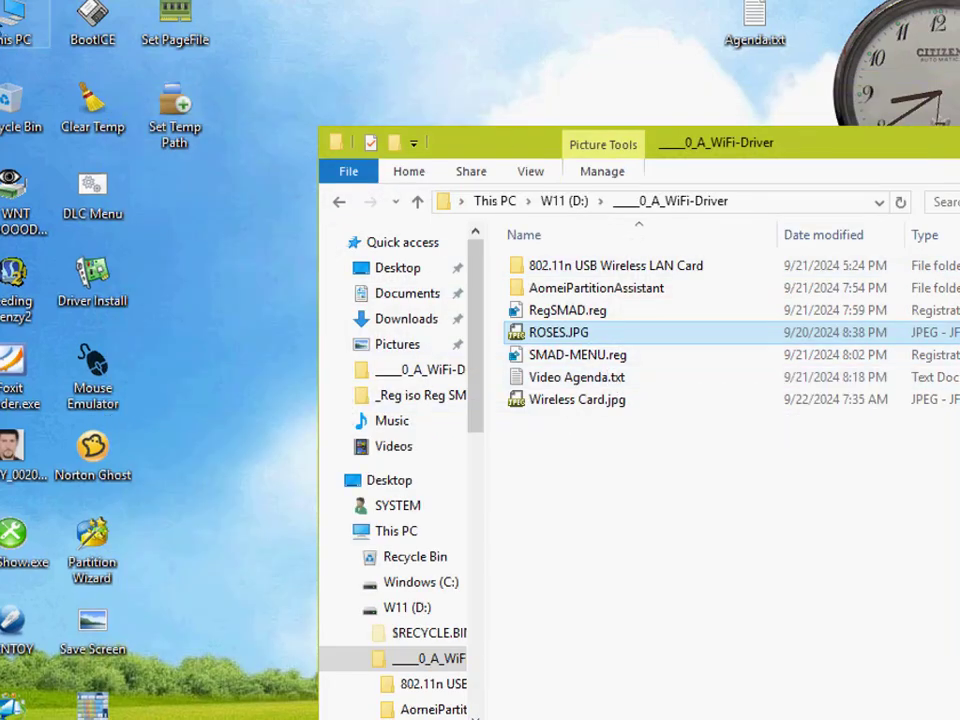
pyautogui.click(15, 20)
pyautogui.doubleClick(15, 20)
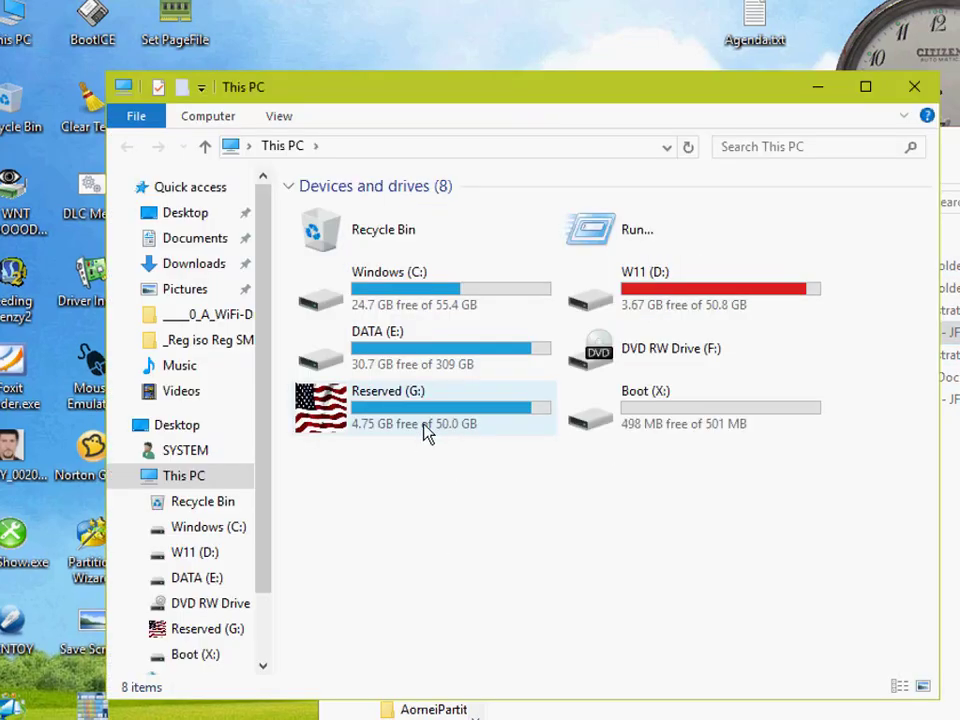
pyautogui.doubleClick(623, 416)
pyautogui.click(358, 345)
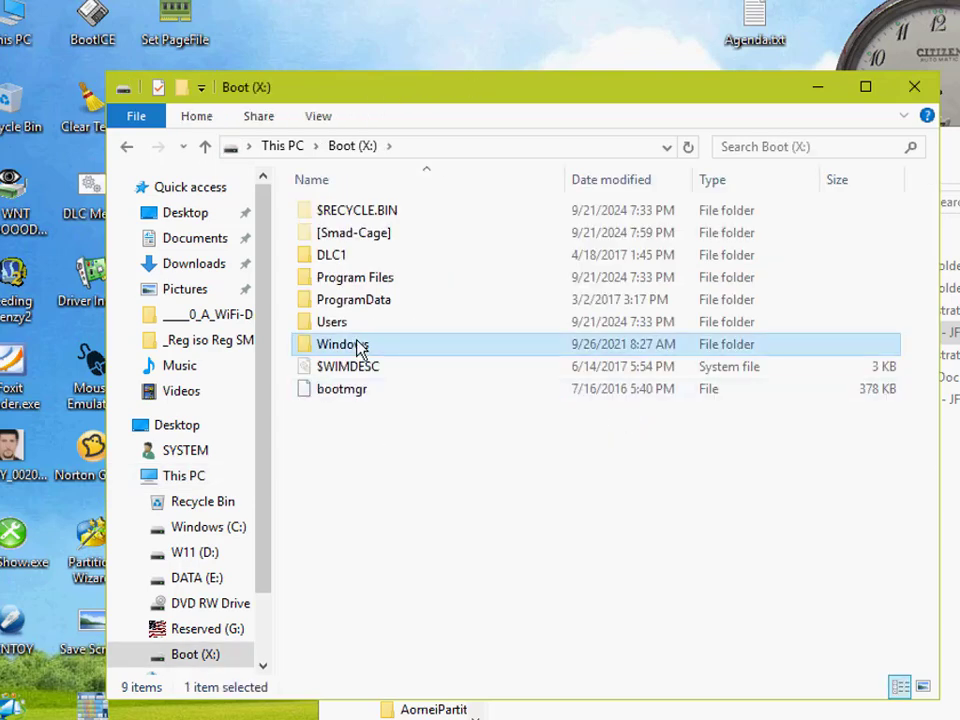
pyautogui.doubleClick(358, 345)
pyautogui.scroll(-3, 330, 625)
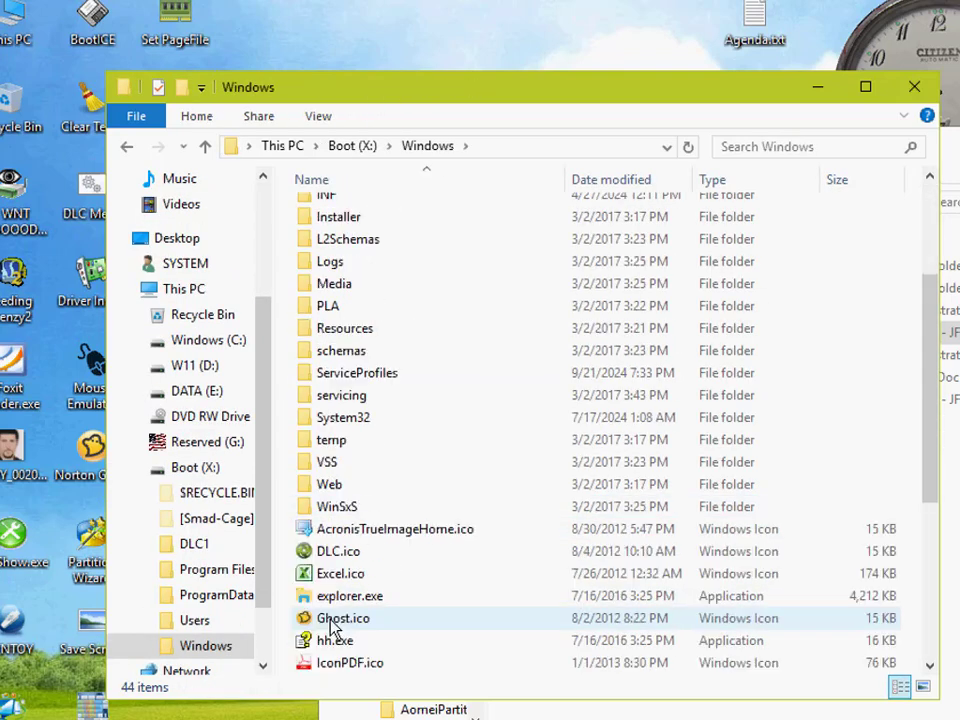
pyautogui.doubleClick(332, 487)
pyautogui.doubleClick(349, 222)
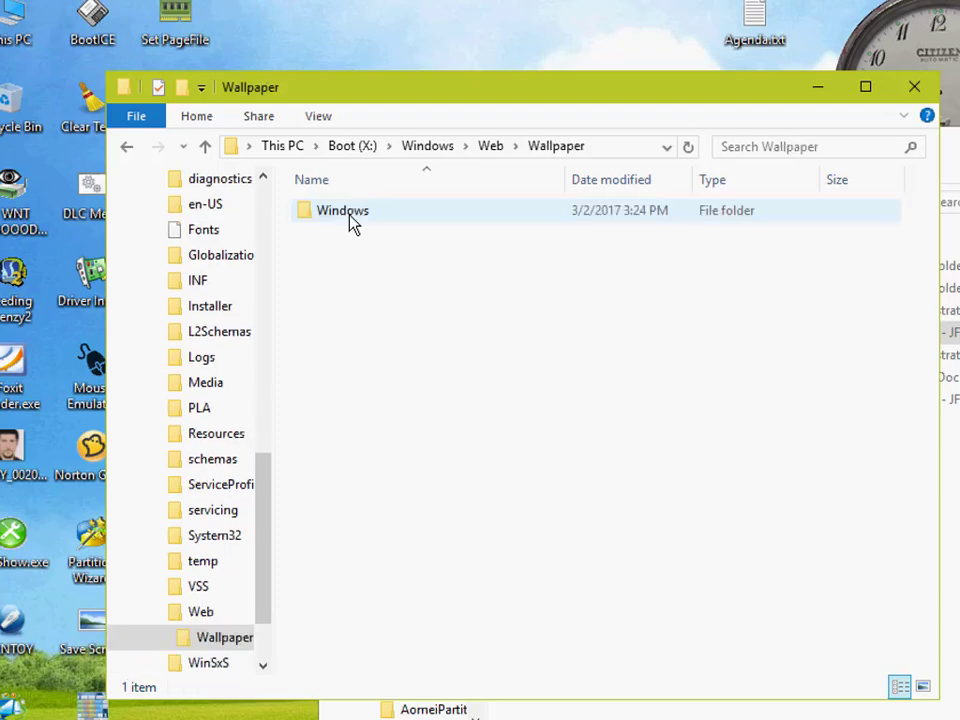
pyautogui.doubleClick(350, 214)
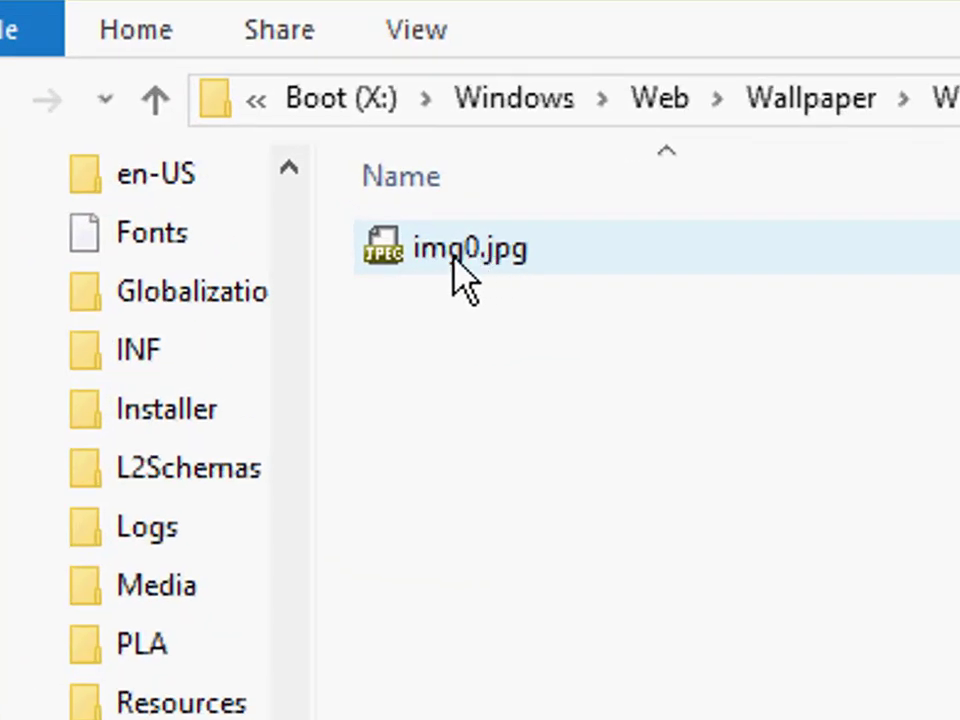
# Step: Copy the name of the wallpaper file img0.jpg, without its extension, to the clipboard
pyautogui.click(328, 217)
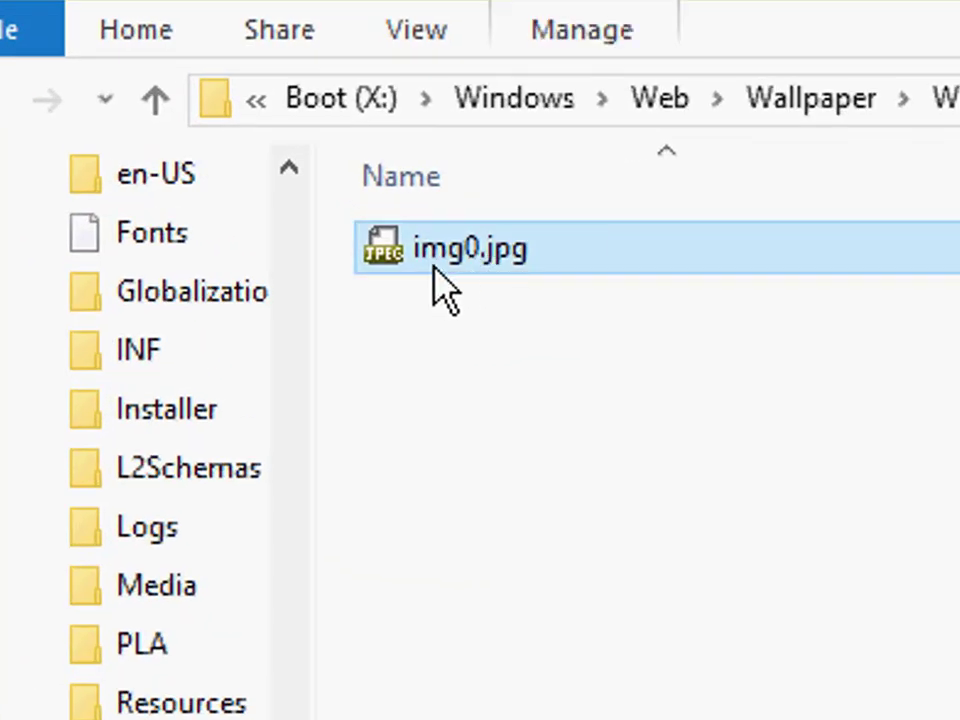
pyautogui.click(434, 265)
pyautogui.rightClick(434, 262)
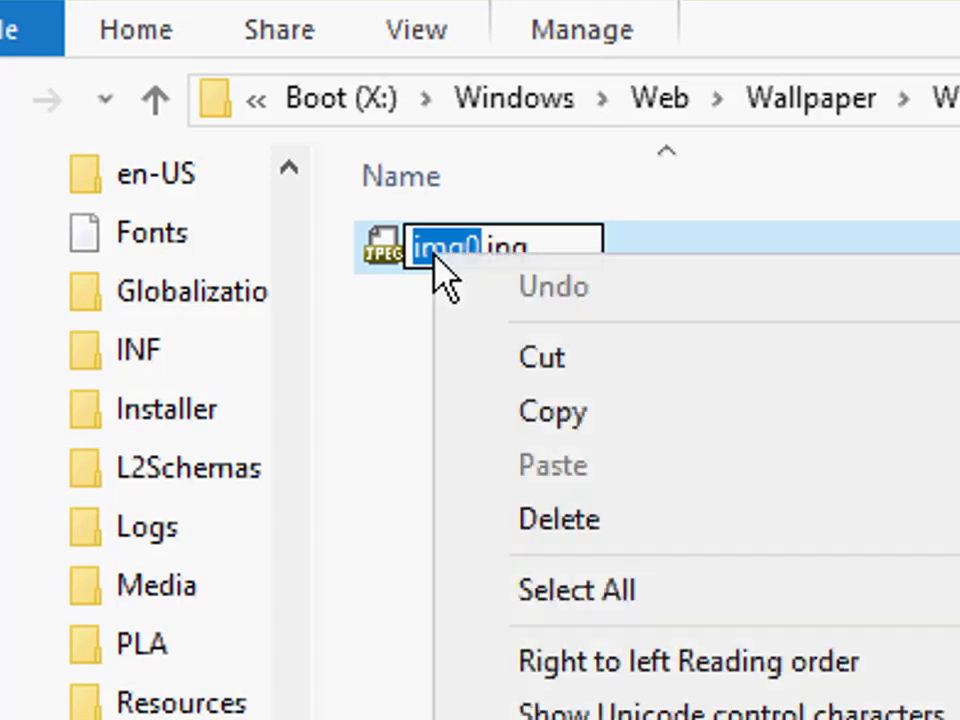
pyautogui.click(552, 414)
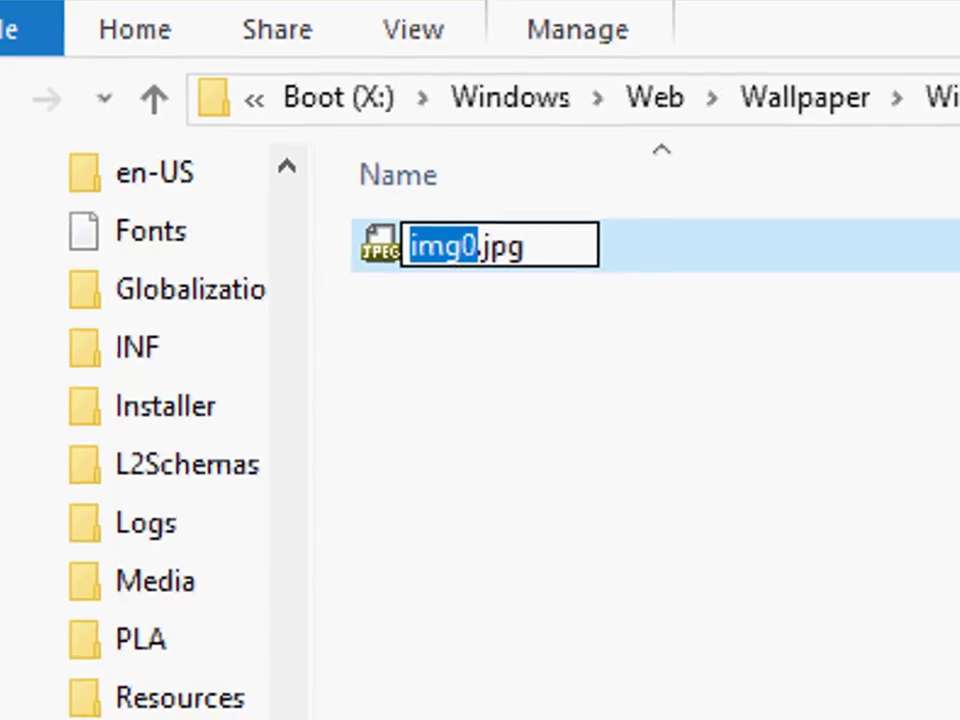
# Step: Rename ROSES.JPG in the ____0_A_WiFi-Driver folder to img0.JPG using the copied name
pyautogui.click(900, 715)
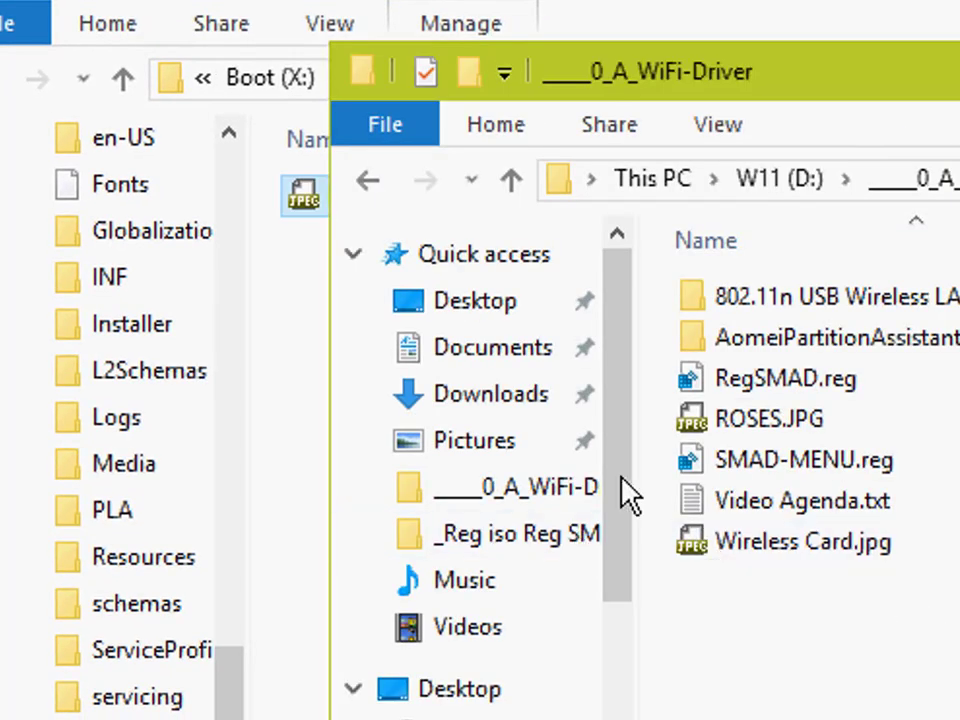
pyautogui.click(755, 420)
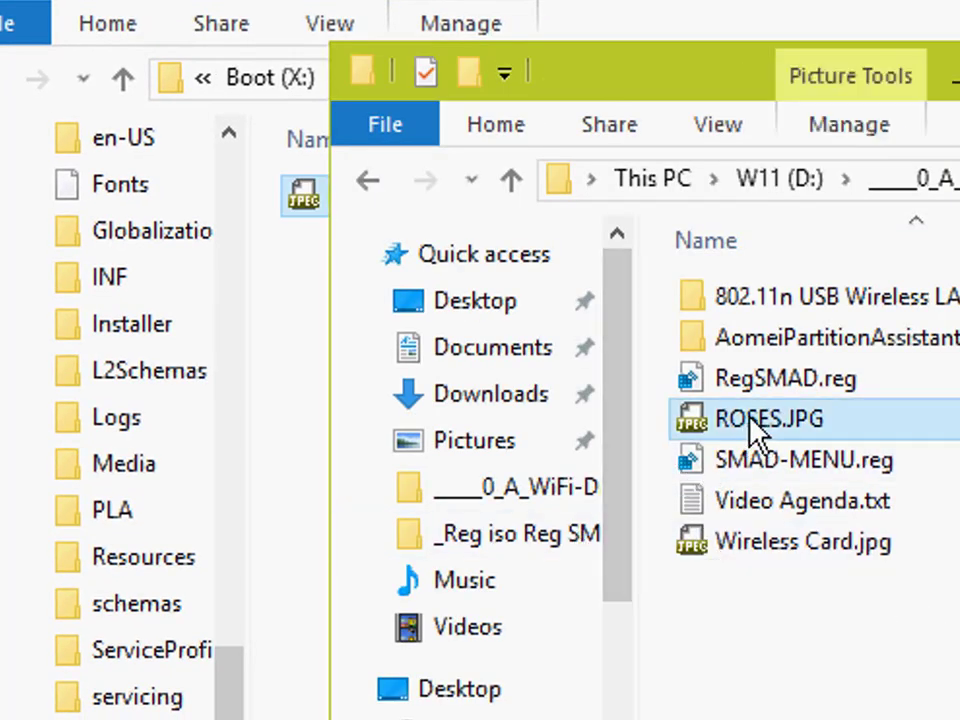
pyautogui.click(755, 420)
pyautogui.rightClick(756, 428)
pyautogui.click(852, 590)
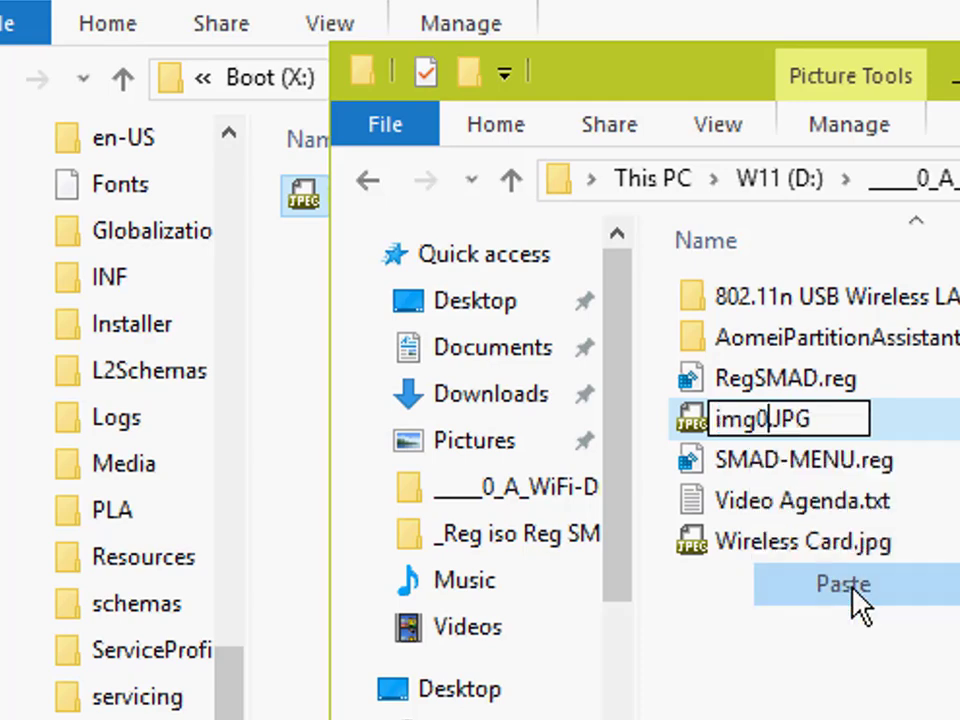
pyautogui.click(825, 654)
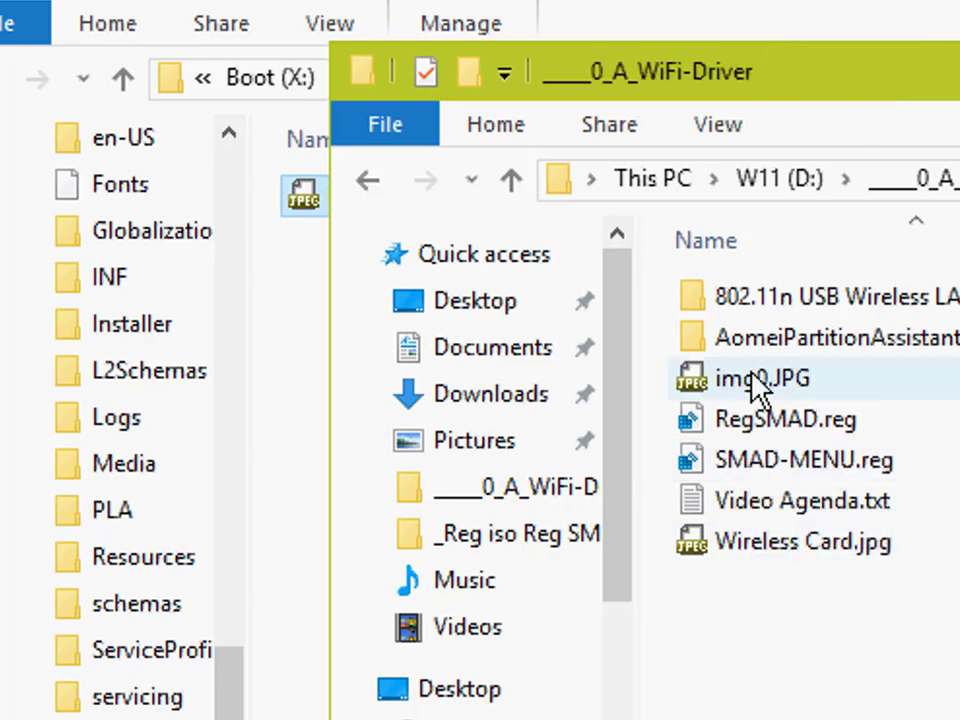
# Step: Shift the ____0_A_WiFi-Driver window aside to compare the names of both img0 files, and select its img0.JPG
pyautogui.moveTo(652, 74); pyautogui.dragTo(772, 84)
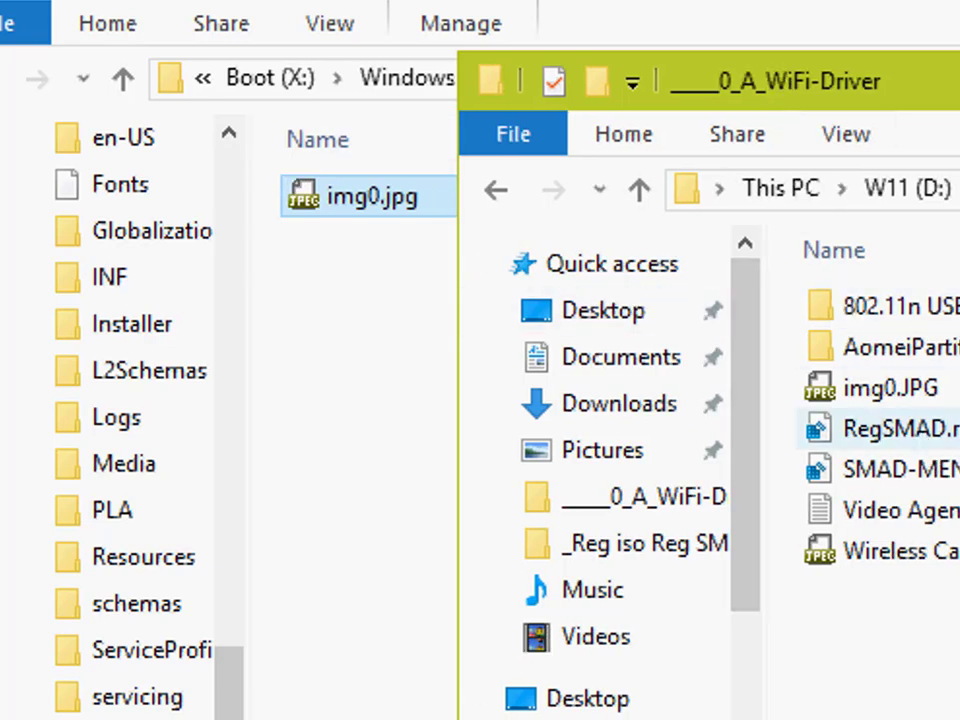
pyautogui.click(883, 389)
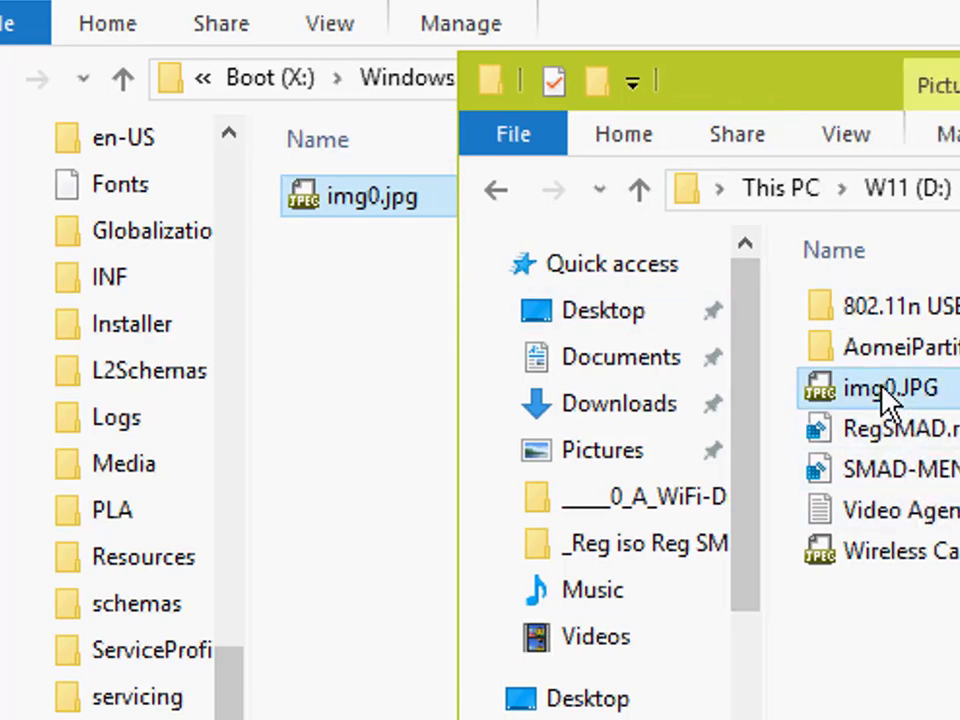
pyautogui.doubleClick(883, 389)
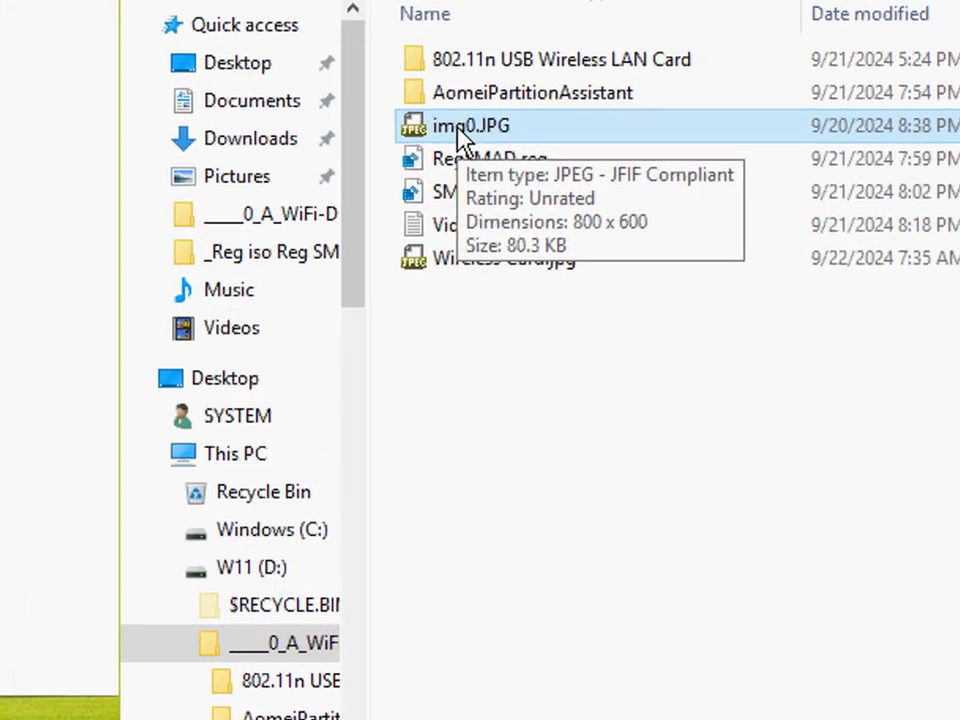
# Step: Start copying img0.JPG to another folder and select the Windows folder of the D:\Boot image as the destination
pyautogui.rightClick(606, 306)
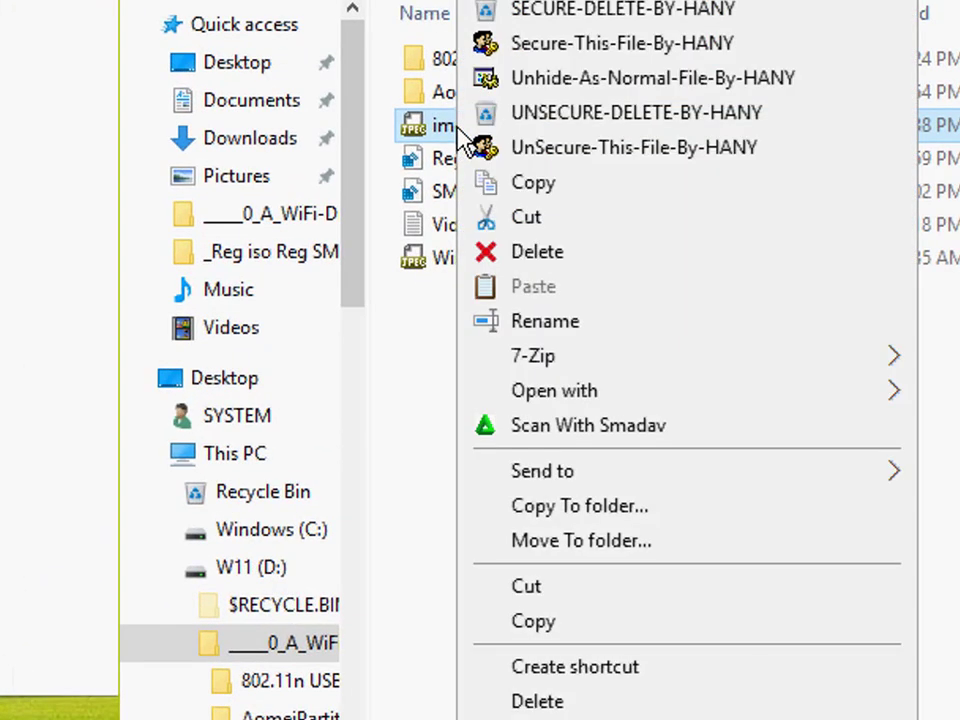
pyautogui.click(590, 515)
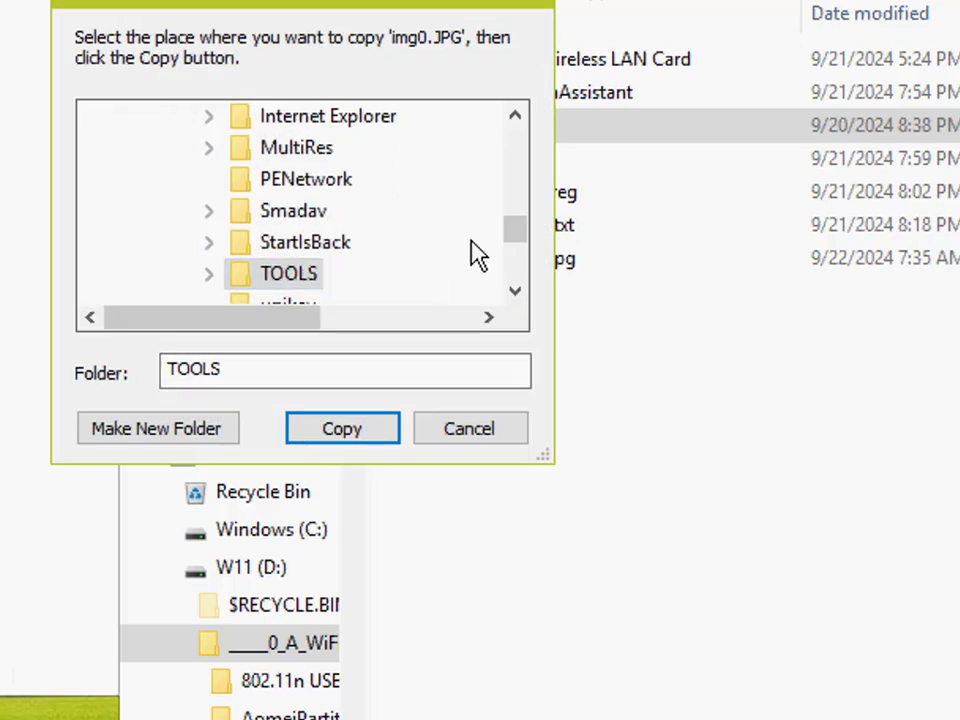
pyautogui.click(514, 116)
pyautogui.click(514, 116)
pyautogui.click(514, 116)
pyautogui.click(514, 116)
pyautogui.click(514, 116)
pyautogui.click(514, 116)
pyautogui.click(514, 116)
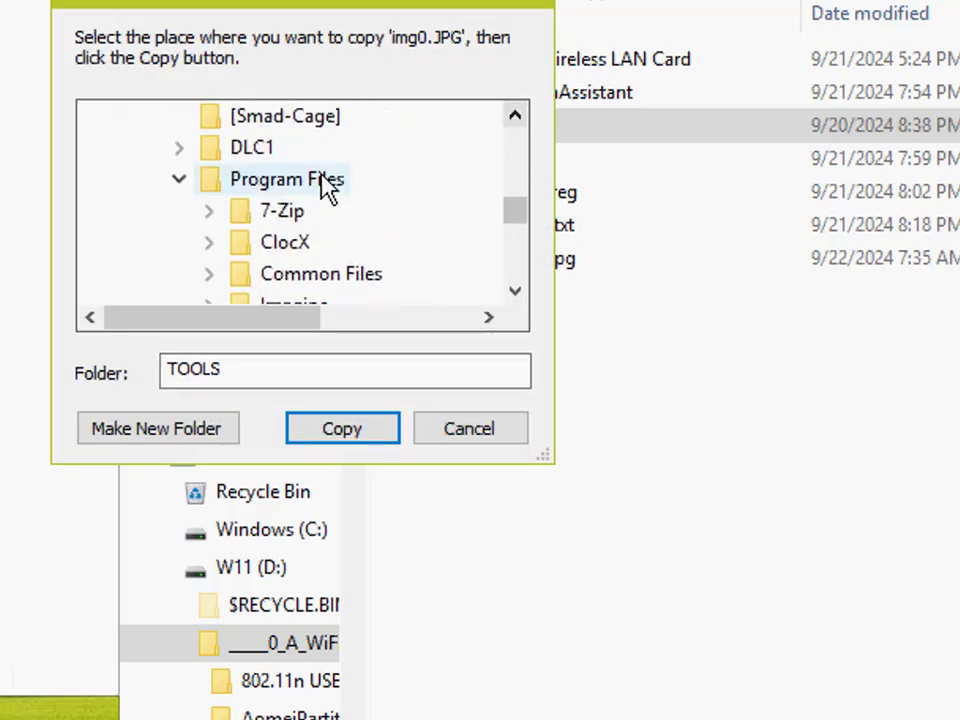
pyautogui.click(180, 179)
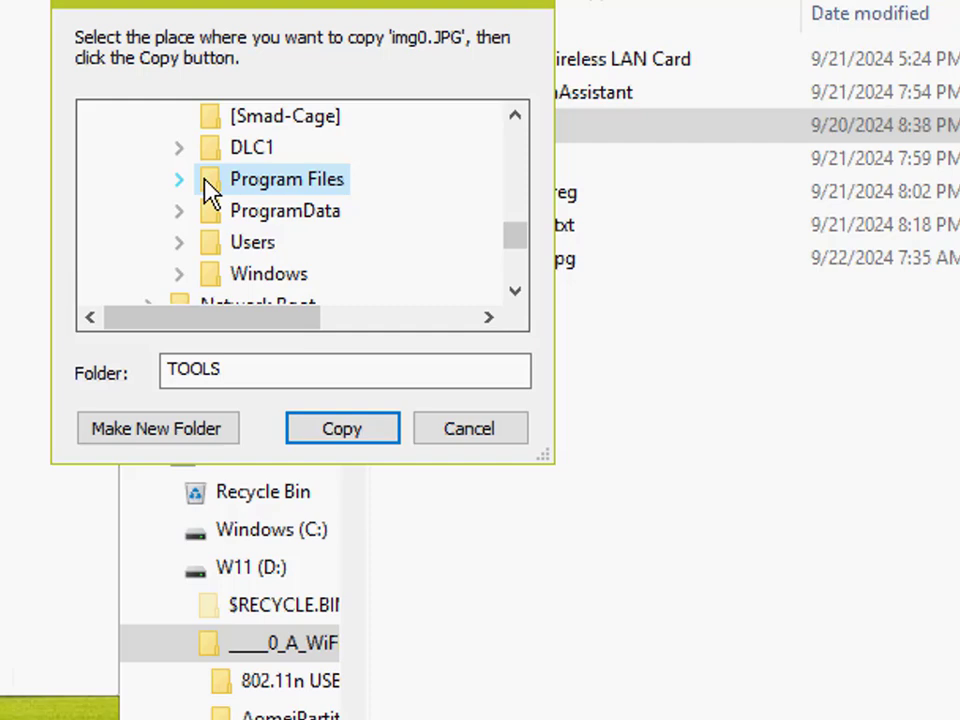
pyautogui.click(269, 276)
# Step: Set the copy destination to the Web\Wallpaper\Windows subfolder of the image's Windows folder
pyautogui.click(514, 291)
pyautogui.click(514, 291)
pyautogui.click(514, 291)
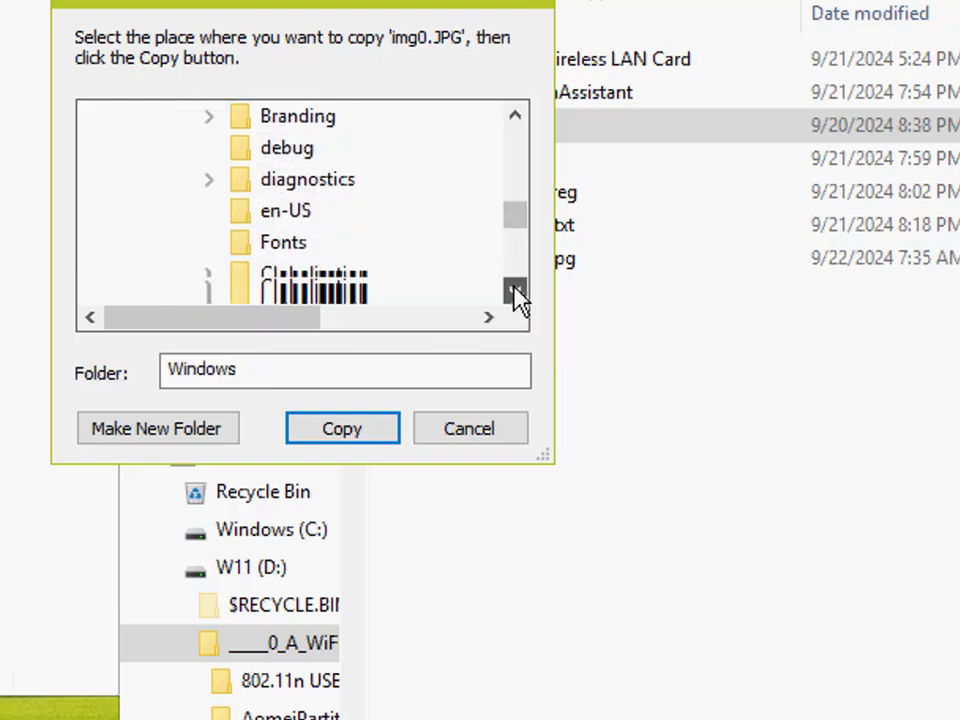
pyautogui.click(514, 291)
pyautogui.click(514, 291)
pyautogui.click(514, 291)
pyautogui.click(514, 291)
pyautogui.click(514, 291)
pyautogui.click(514, 291)
pyautogui.click(514, 291)
pyautogui.click(514, 291)
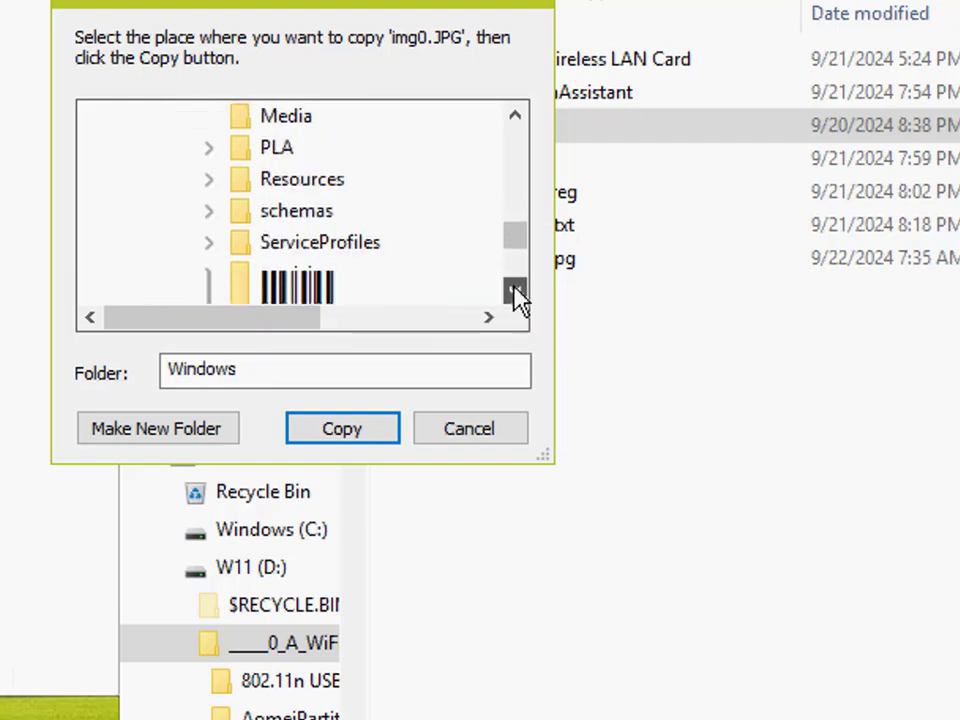
pyautogui.click(514, 291)
pyautogui.click(514, 291)
pyautogui.click(514, 291)
pyautogui.click(514, 291)
pyautogui.click(514, 291)
pyautogui.click(514, 291)
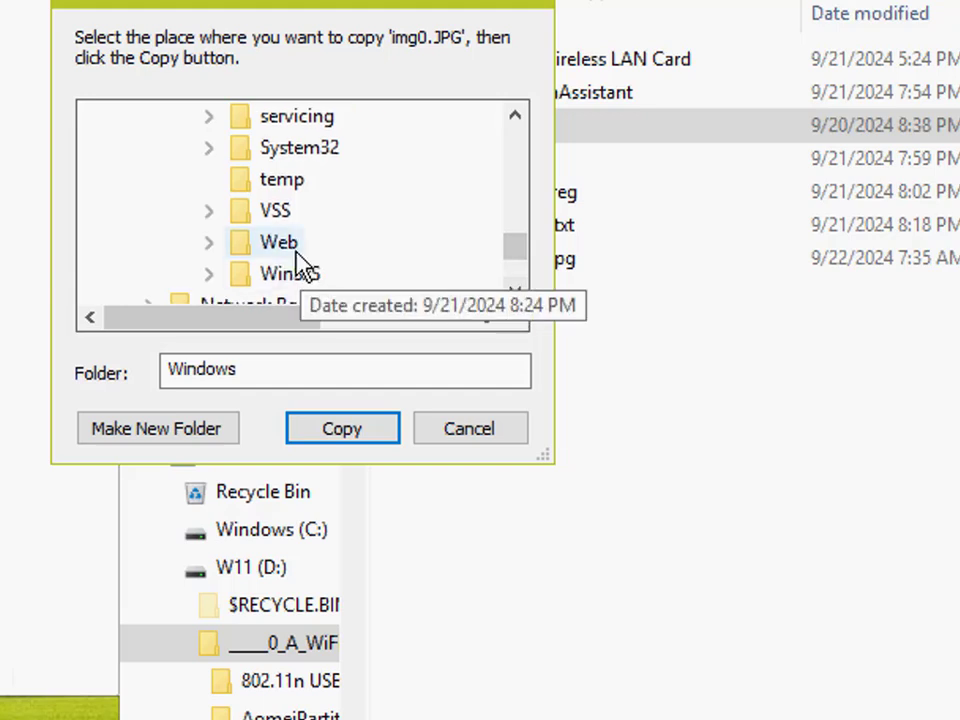
pyautogui.click(278, 242)
pyautogui.click(514, 291)
pyautogui.click(514, 291)
pyautogui.click(514, 291)
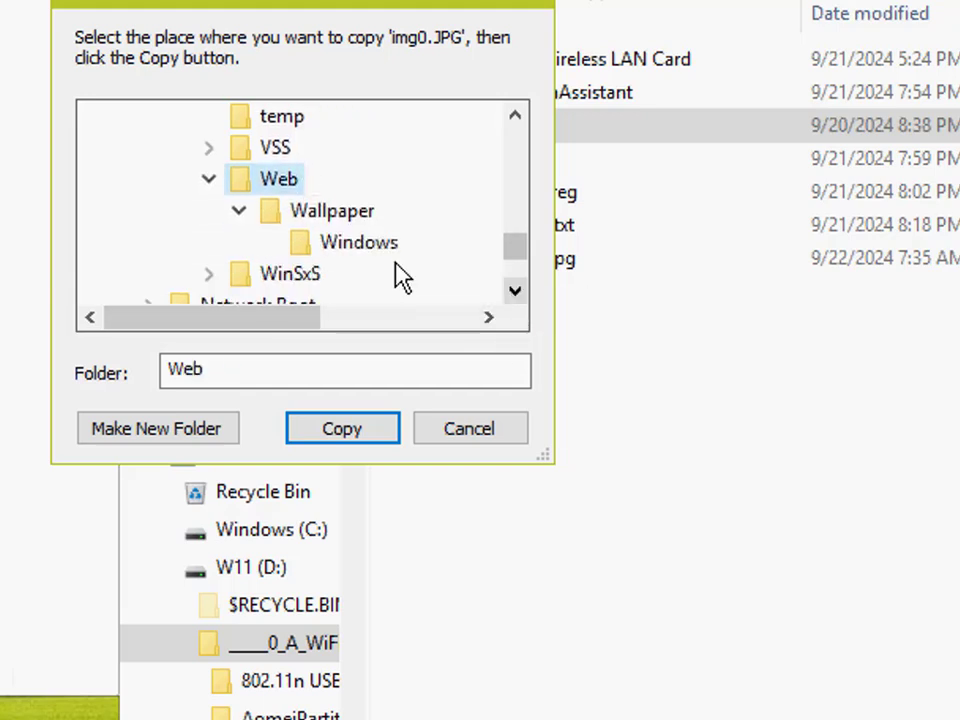
pyautogui.click(352, 214)
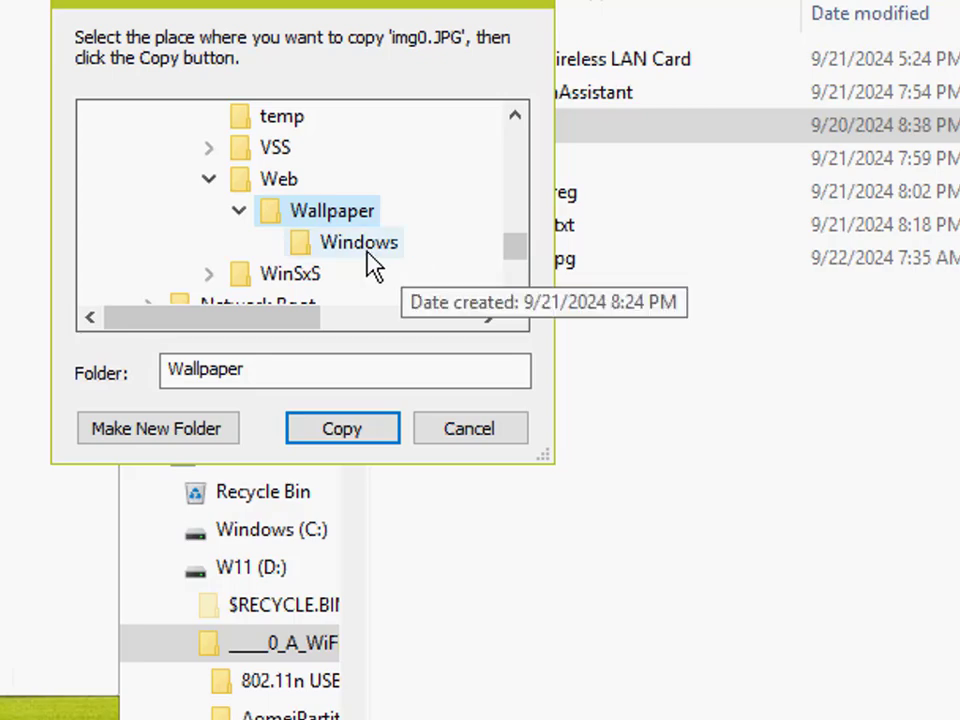
pyautogui.click(366, 250)
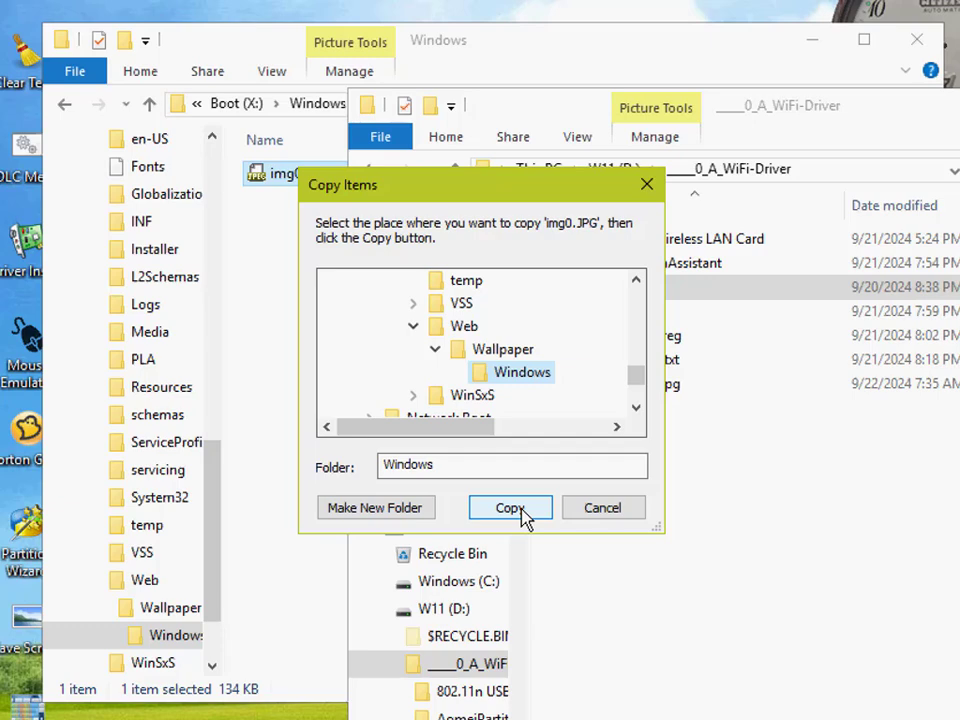
# Step: Copy img0.JPG into the chosen wallpaper folder, replacing the existing file there
pyautogui.moveTo(498, 190); pyautogui.dragTo(373, 268)
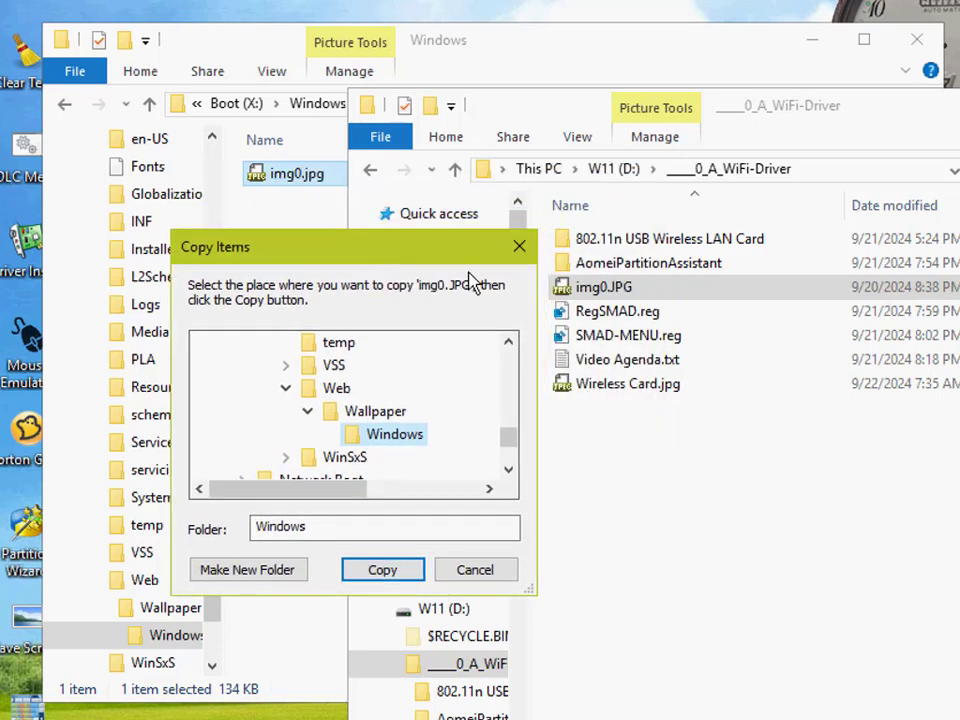
pyautogui.click(381, 570)
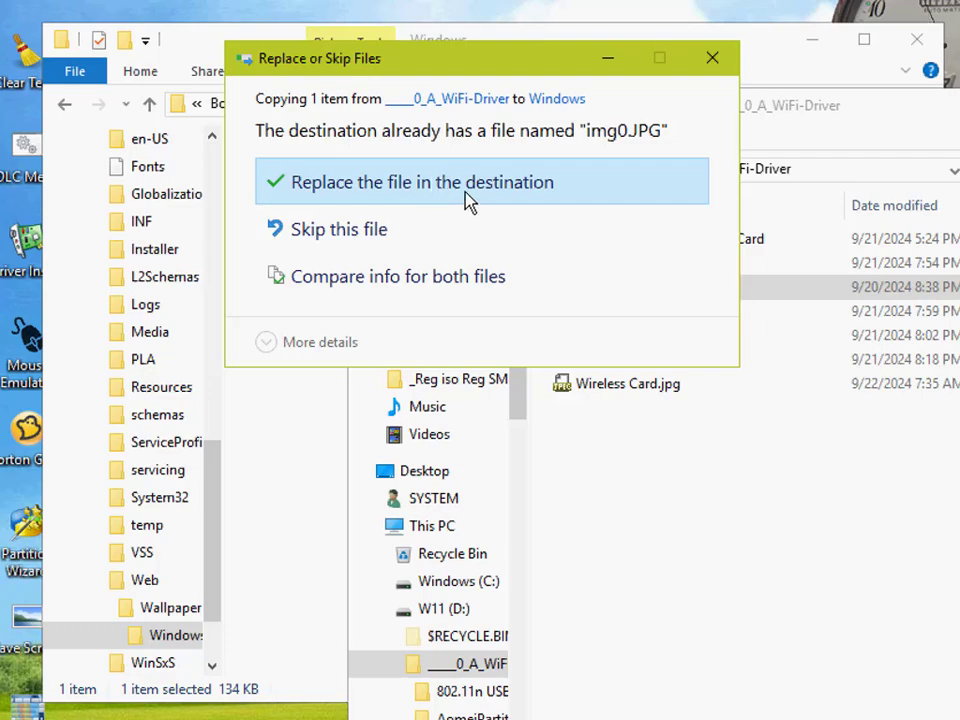
pyautogui.click(470, 200)
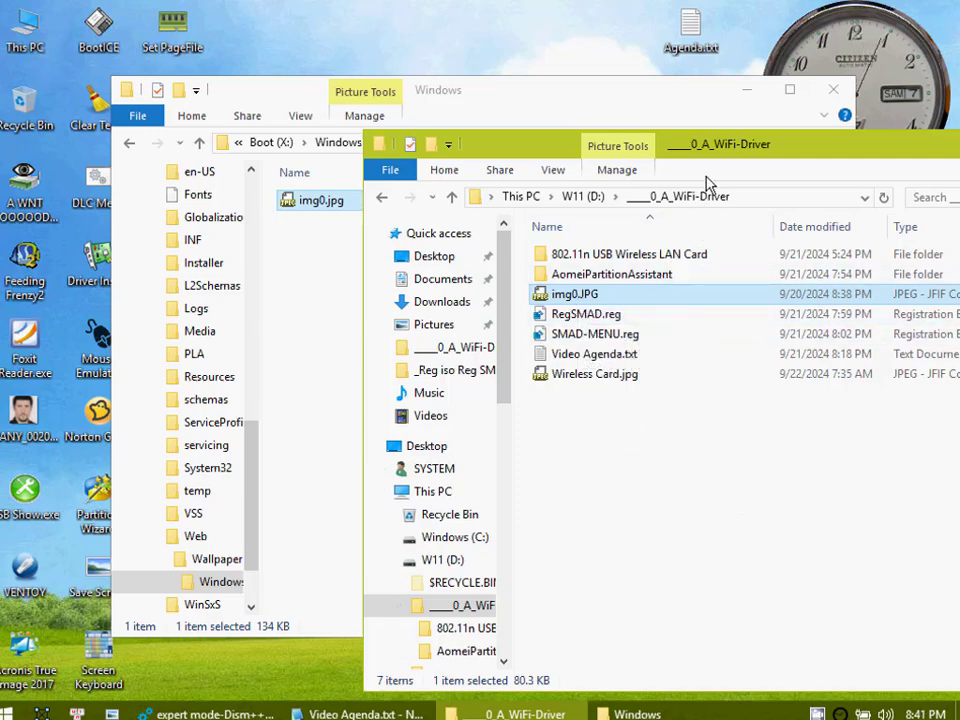
# Step: View the Wireless Card.jpg picture in the ____0_A_WiFi-Driver folder, and close the image viewer again
pyautogui.moveTo(733, 153); pyautogui.dragTo(660, 168)
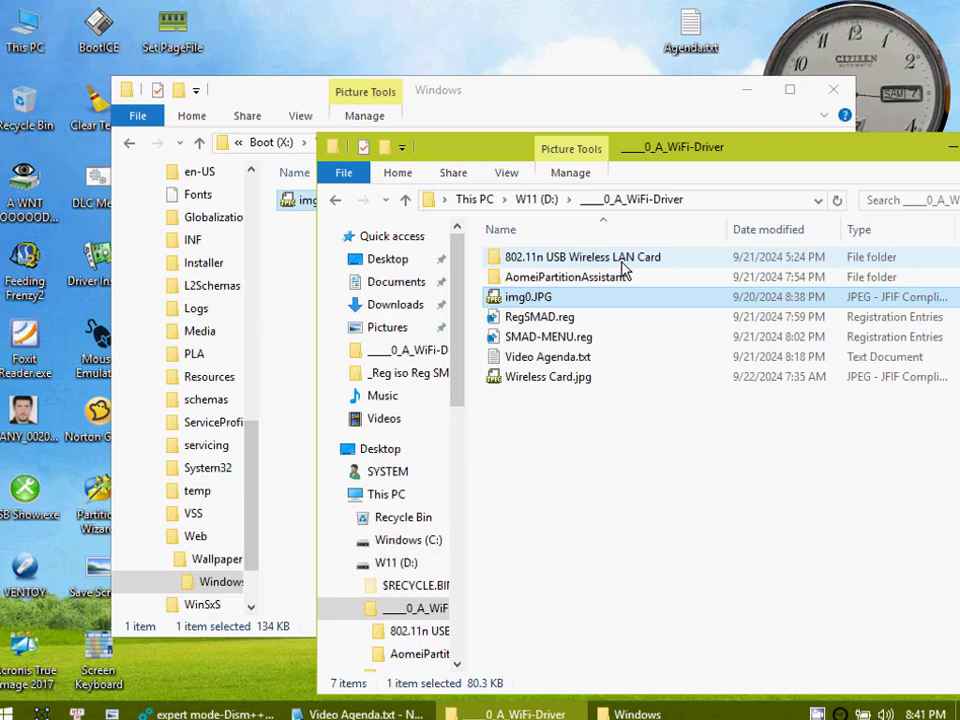
pyautogui.click(589, 476)
pyautogui.doubleClick(540, 381)
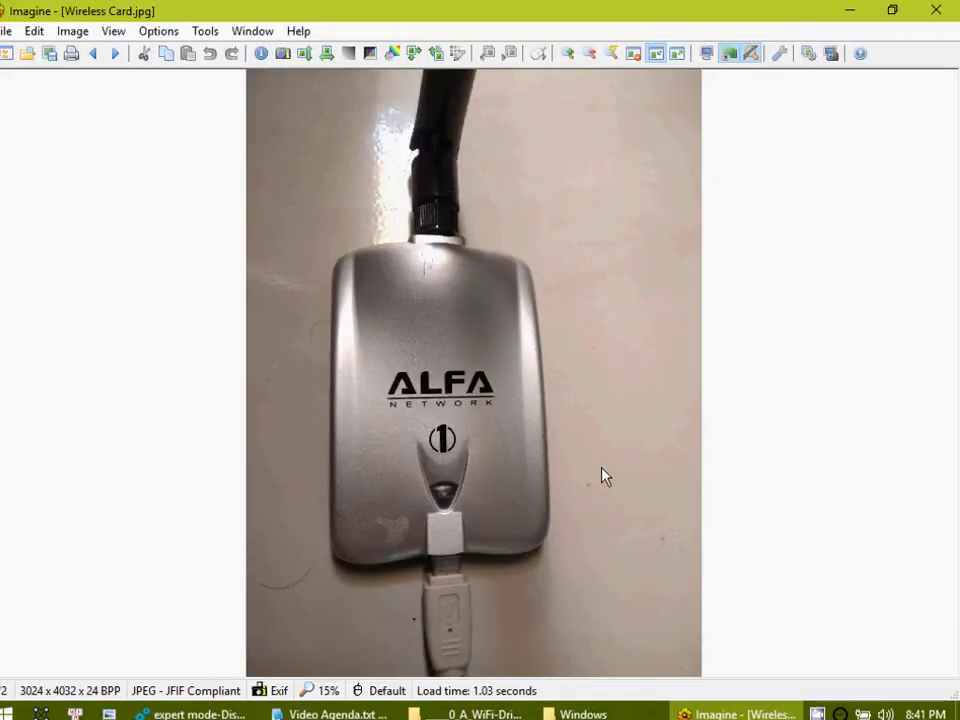
pyautogui.click(952, 12)
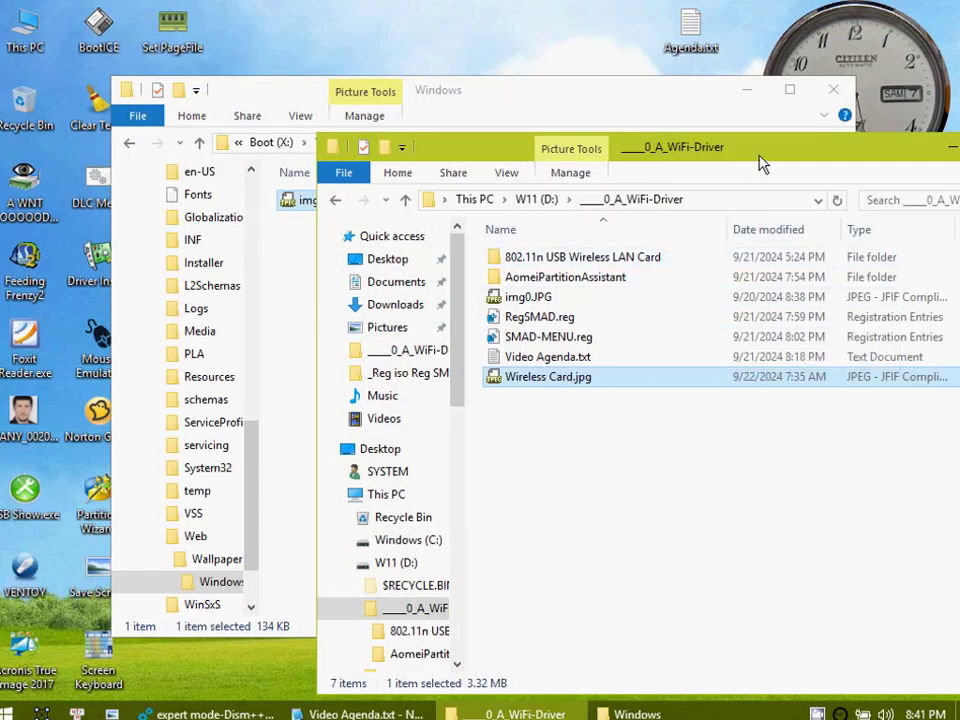
# Step: Close the ____0_A_WiFi-Driver folder window and the Windows wallpaper folder window to clear the desktop
pyautogui.moveTo(760, 163); pyautogui.dragTo(618, 200)
pyautogui.click(897, 183)
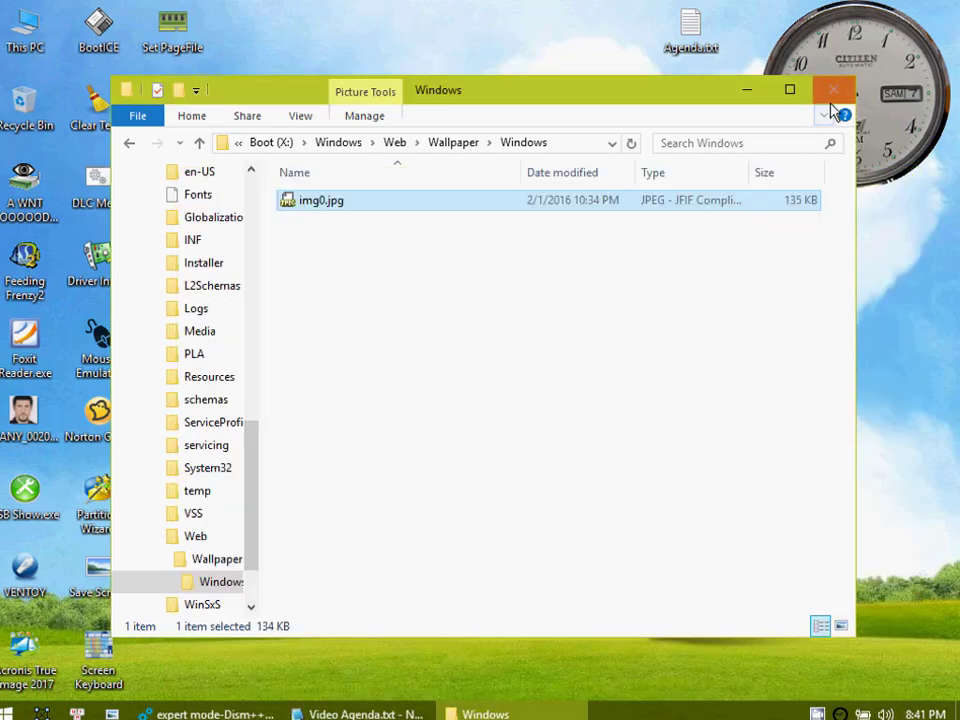
pyautogui.click(833, 92)
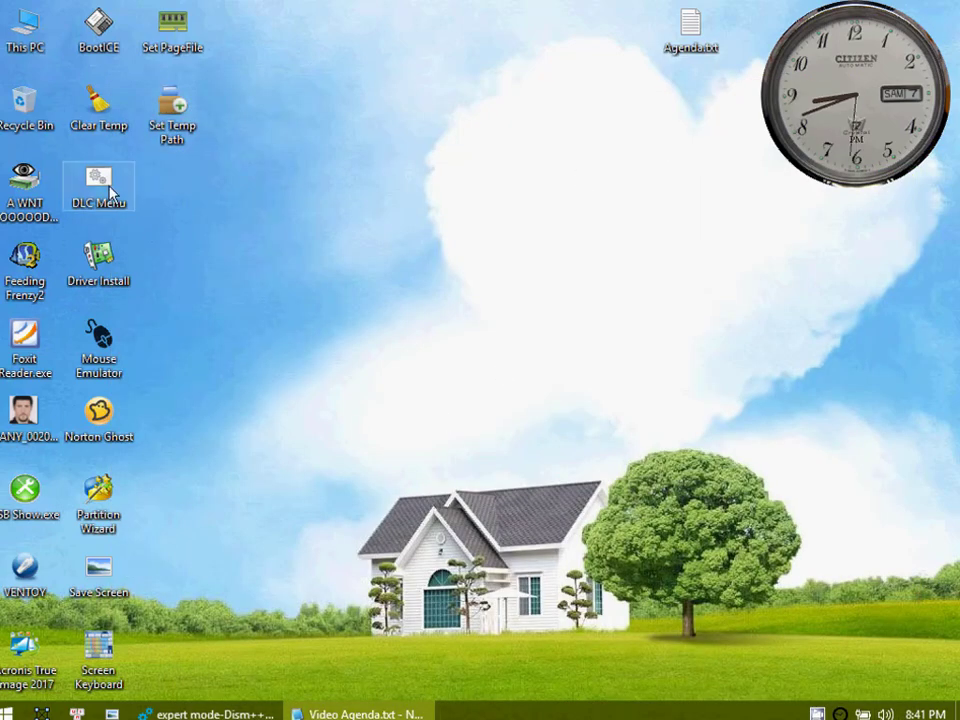
# Step: Open Device Manager from the desktop and make its window taller to show the whole list of device categories
pyautogui.rightClick(296, 400)
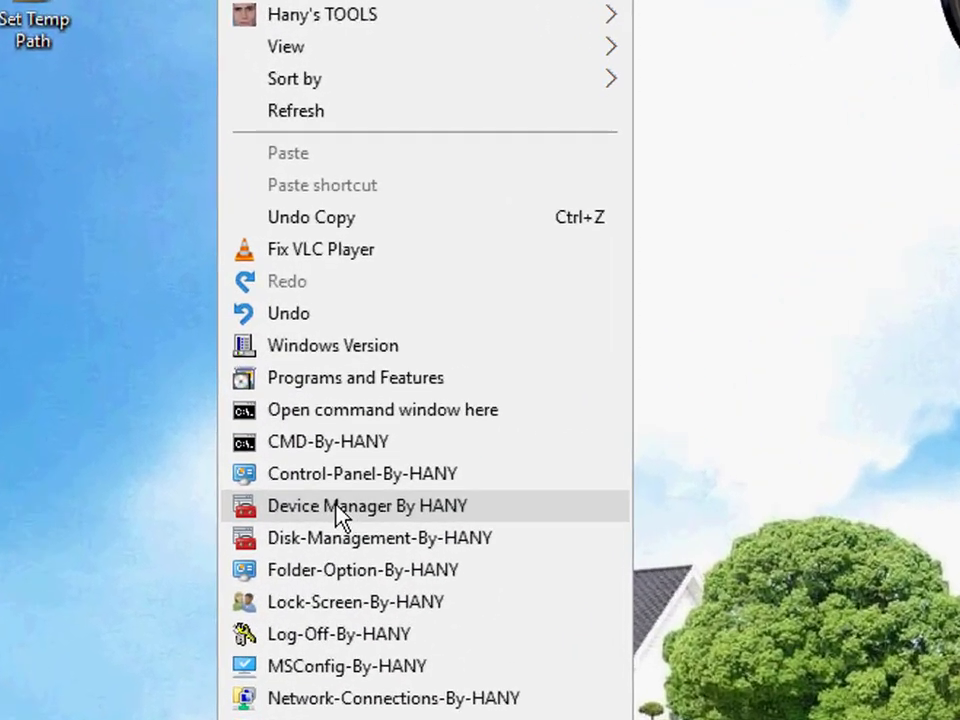
pyautogui.click(326, 542)
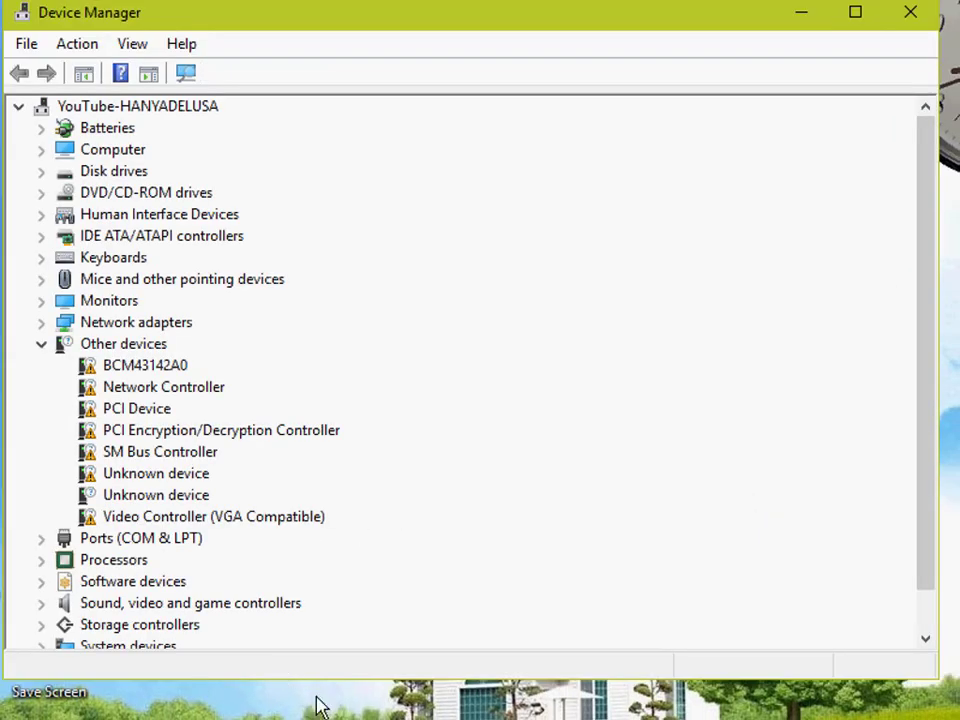
pyautogui.moveTo(319, 681); pyautogui.dragTo(319, 719)
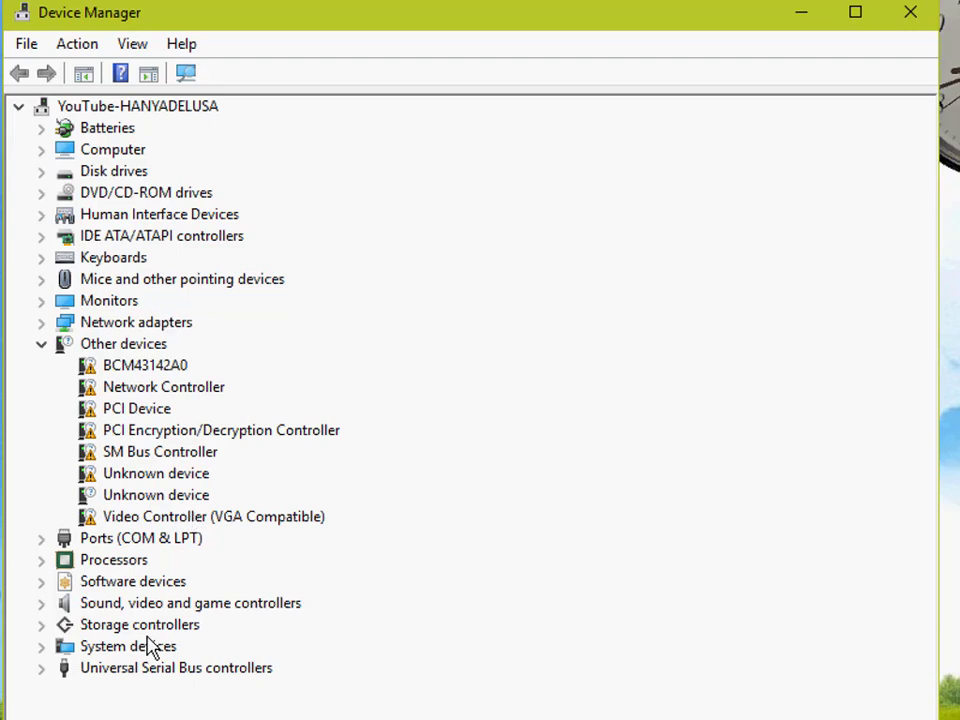
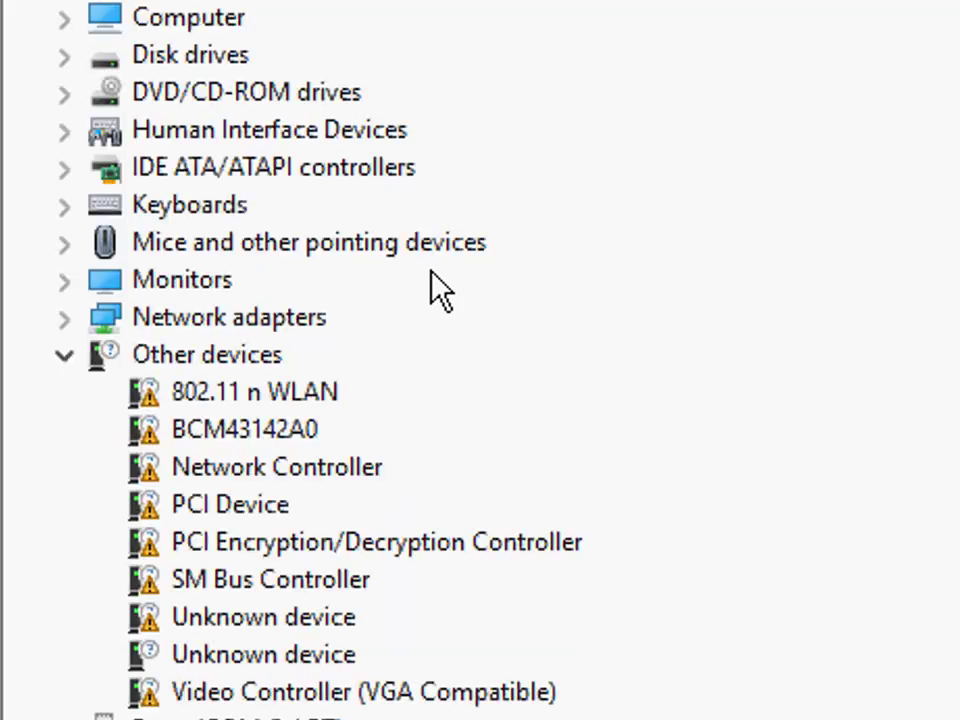
# Step: Start a driver update for the 802.11 n WLAN device with D:\____0_A_WiFi-Driver\802.11n USB Wireless LAN Card as the driver search location
pyautogui.click(290, 398)
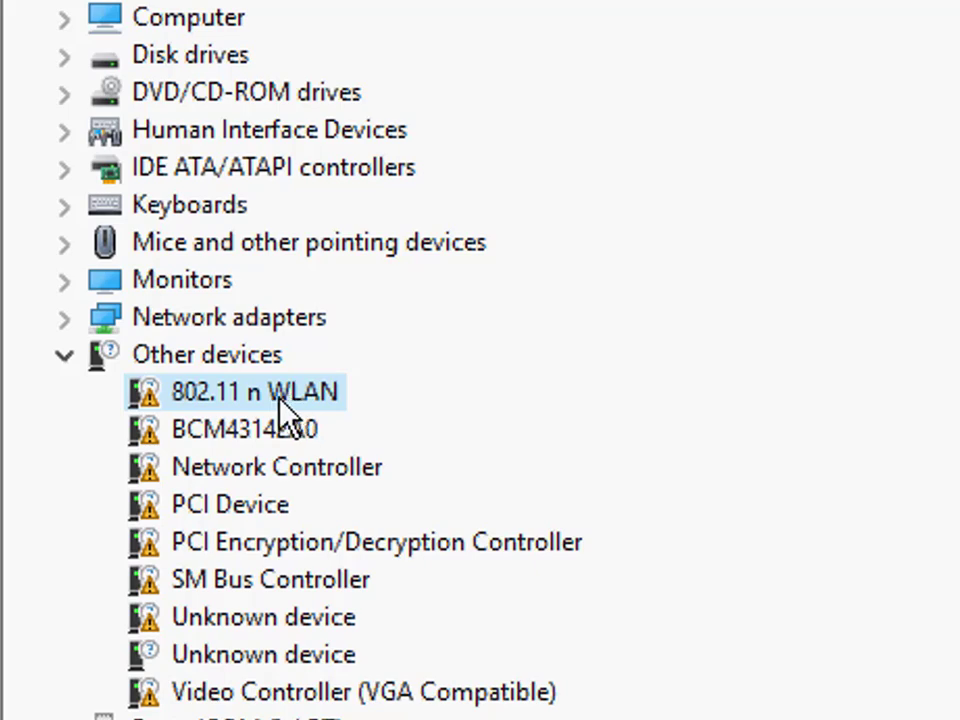
pyautogui.rightClick(276, 398)
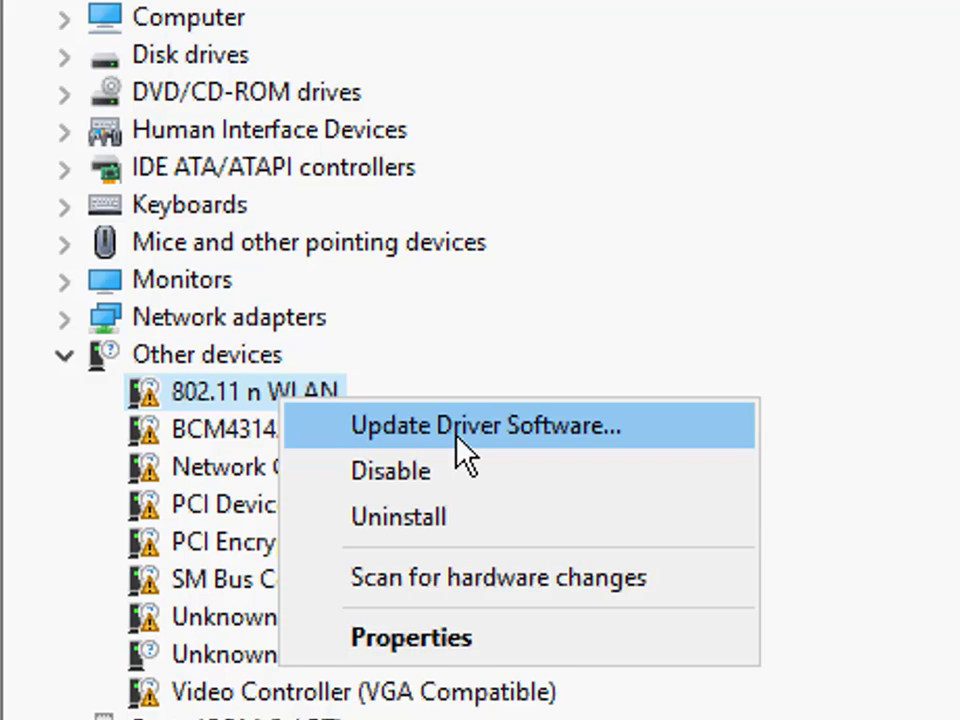
pyautogui.click(458, 428)
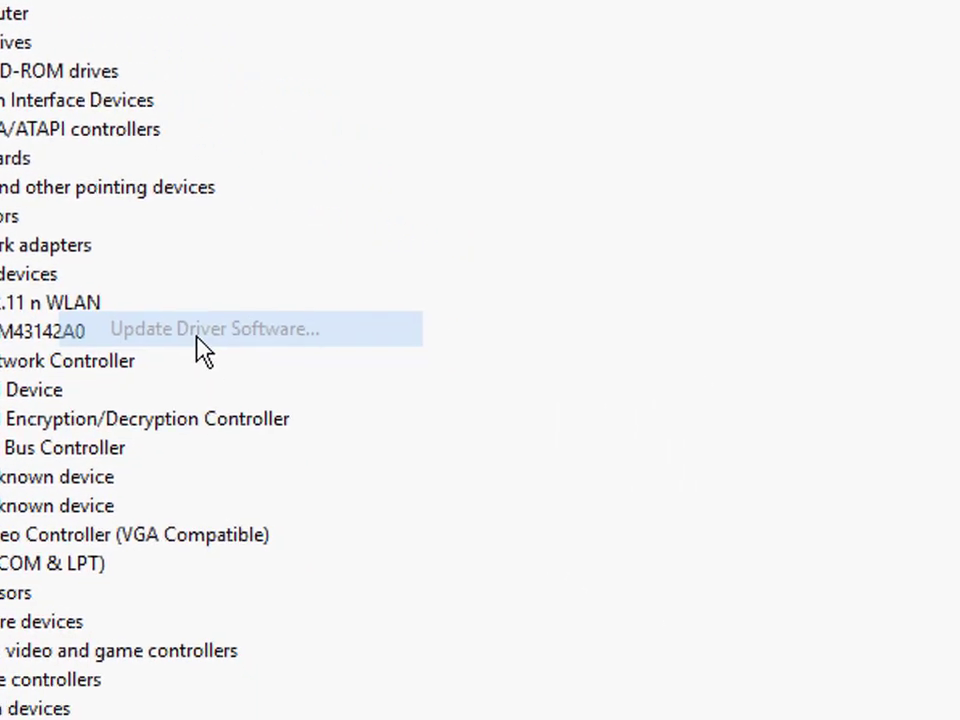
pyautogui.click(450, 422)
pyautogui.click(708, 283)
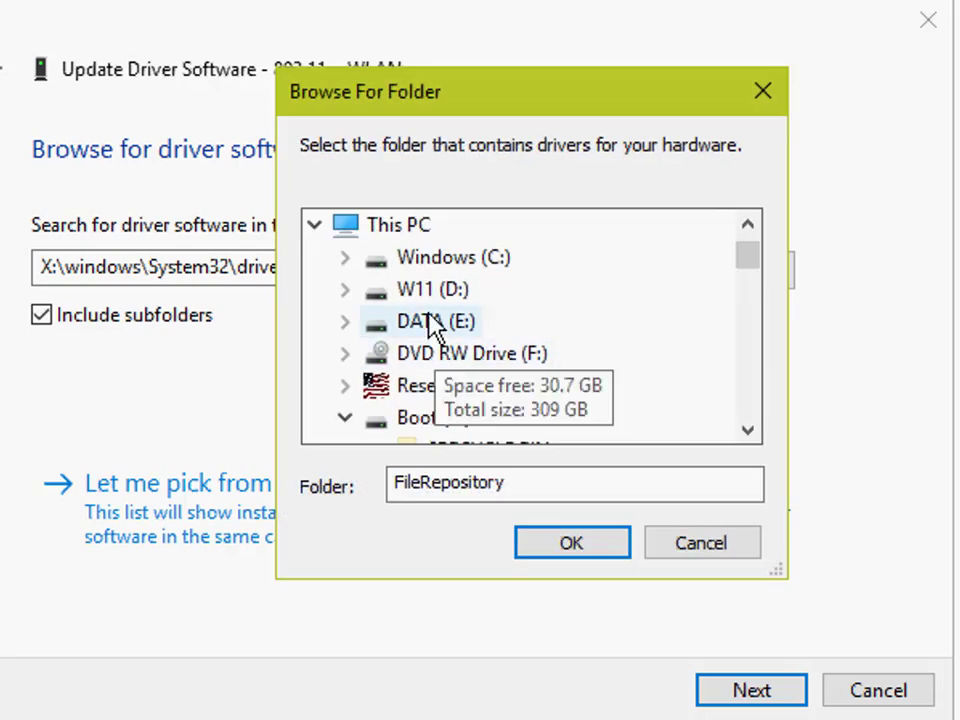
pyautogui.doubleClick(432, 290)
pyautogui.doubleClick(550, 295)
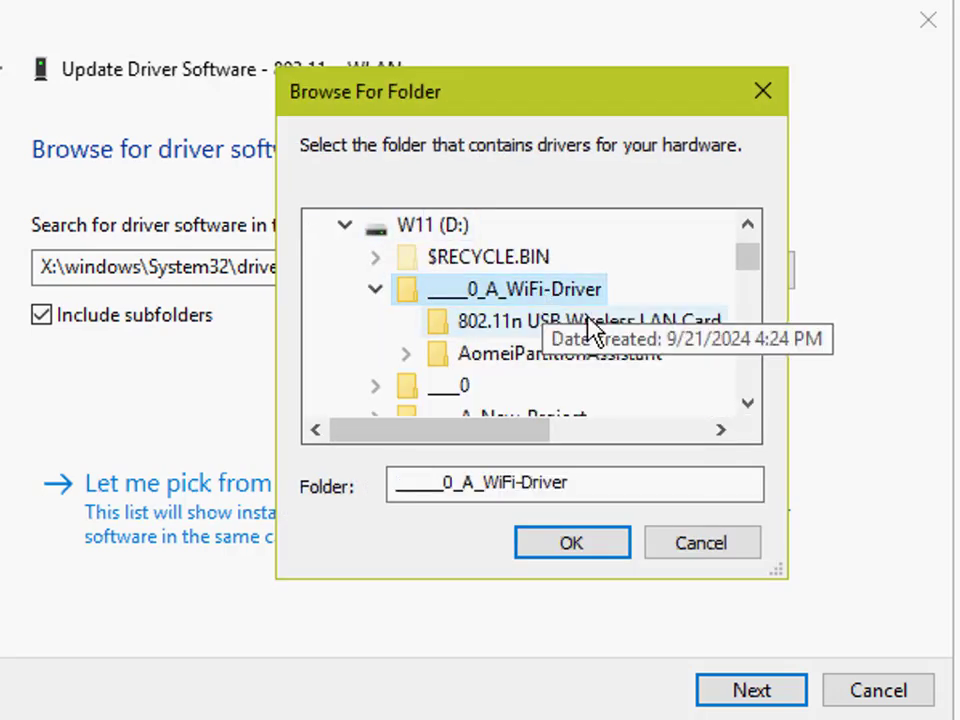
pyautogui.click(525, 323)
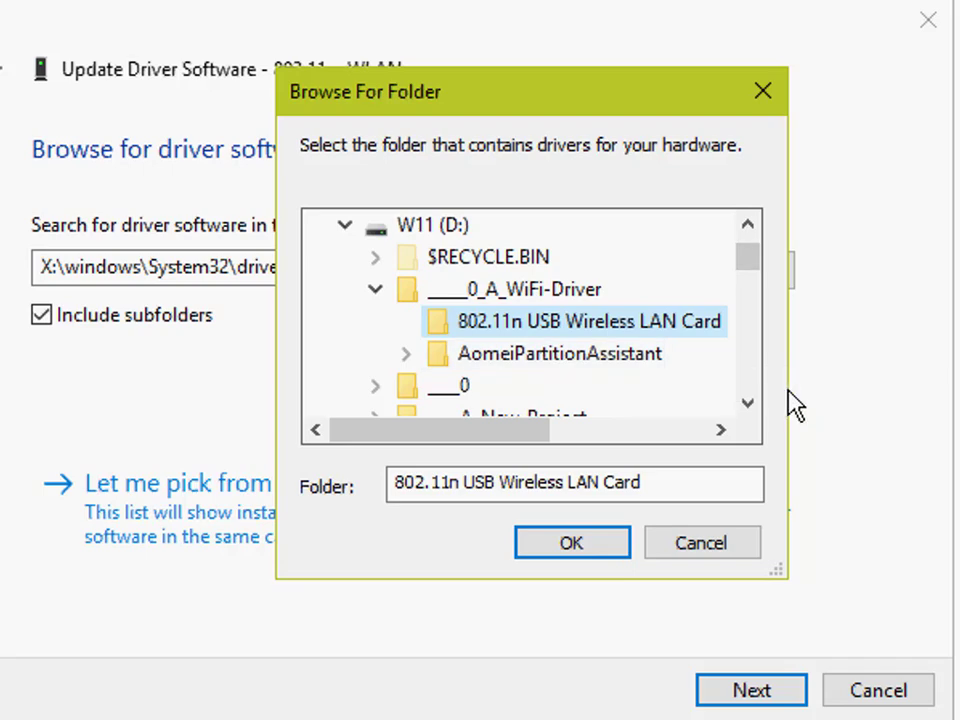
pyautogui.moveTo(795, 405); pyautogui.dragTo(868, 424)
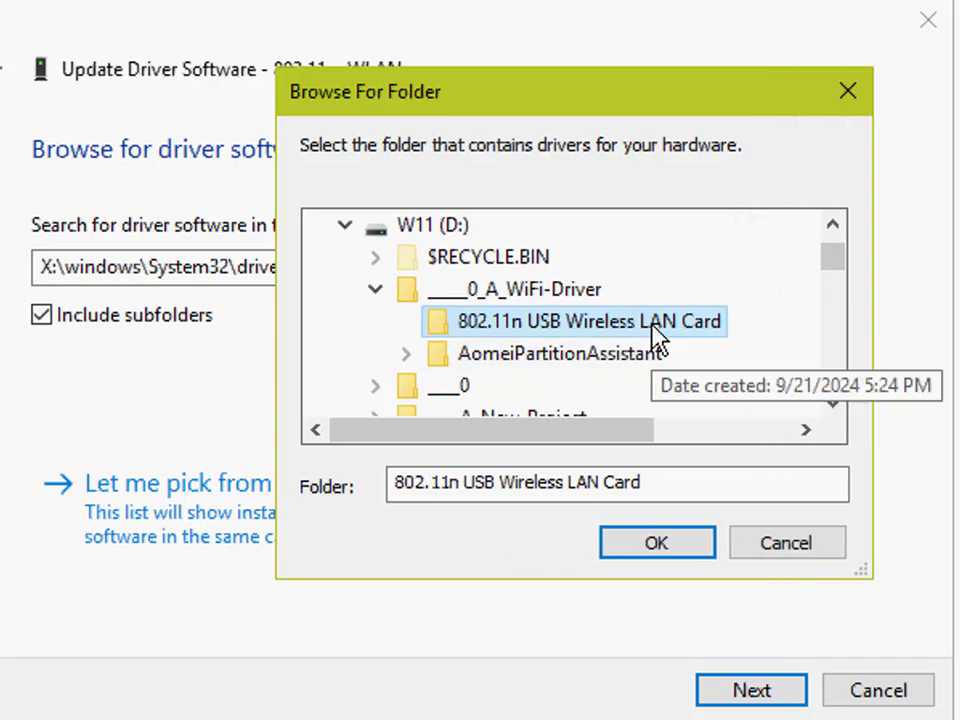
pyautogui.click(662, 552)
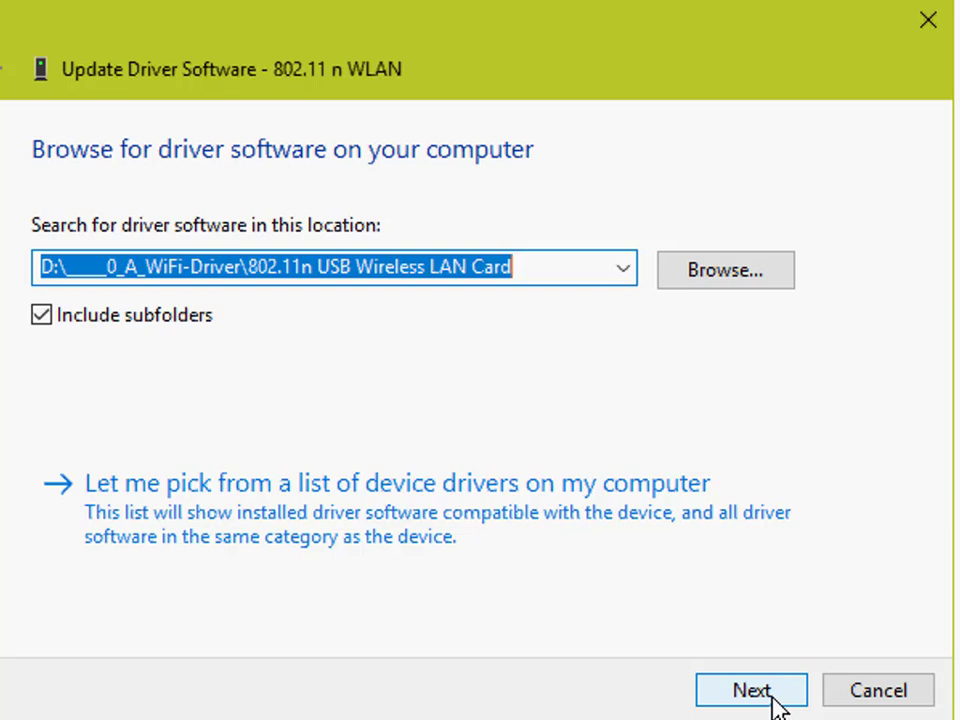
# Step: Install the driver for the 802.11 n WLAN device from the chosen folder and close the update wizard
pyautogui.click(776, 698)
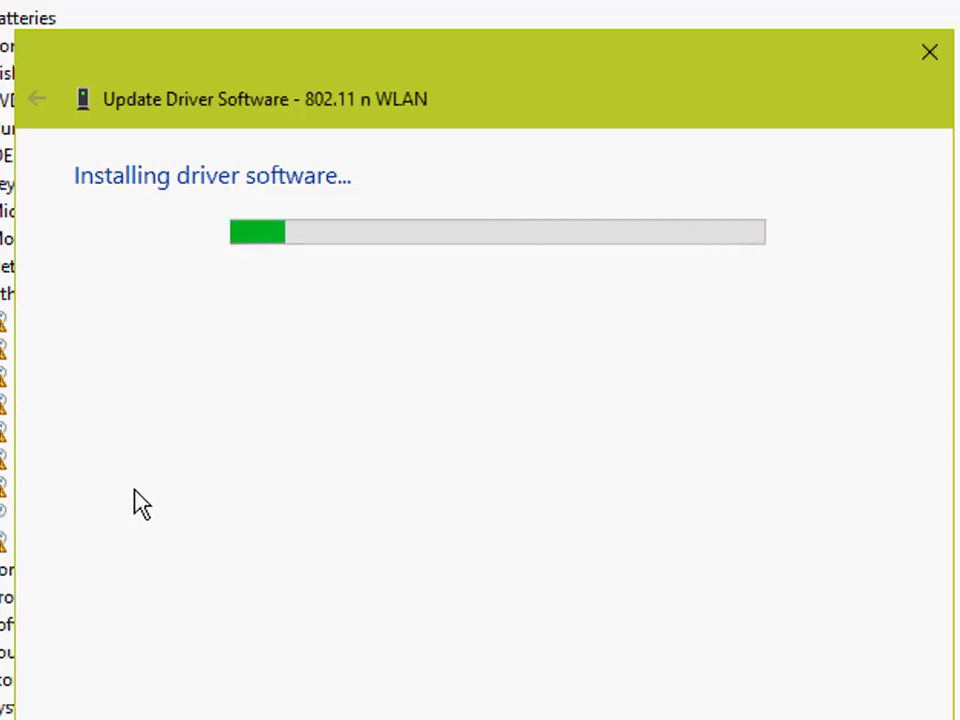
pyautogui.moveTo(467, 81); pyautogui.dragTo(620, 90)
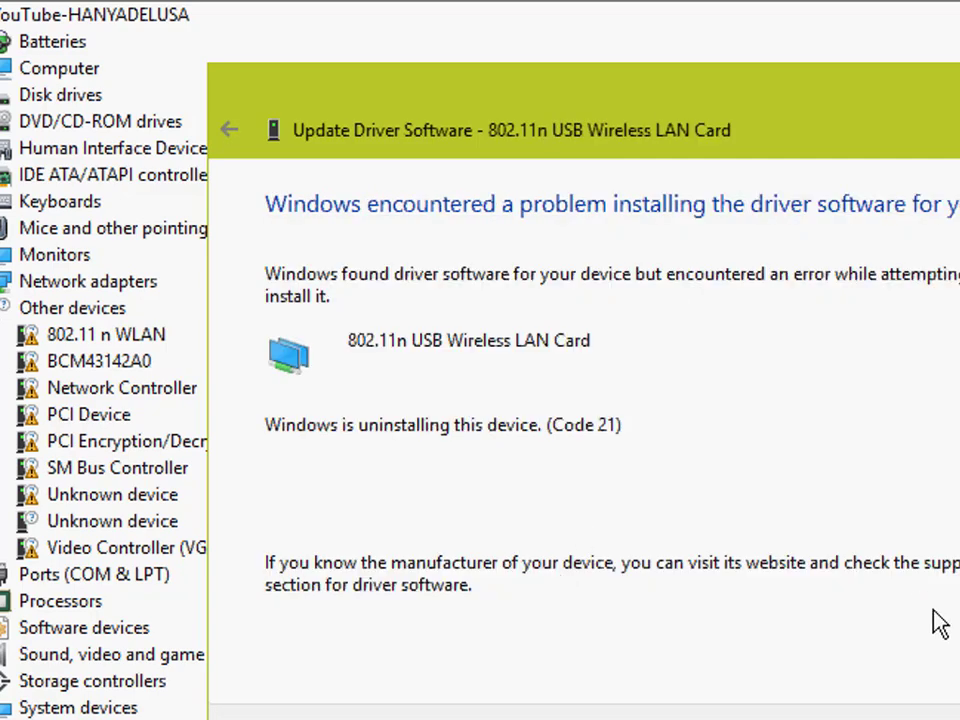
pyautogui.click(950, 718)
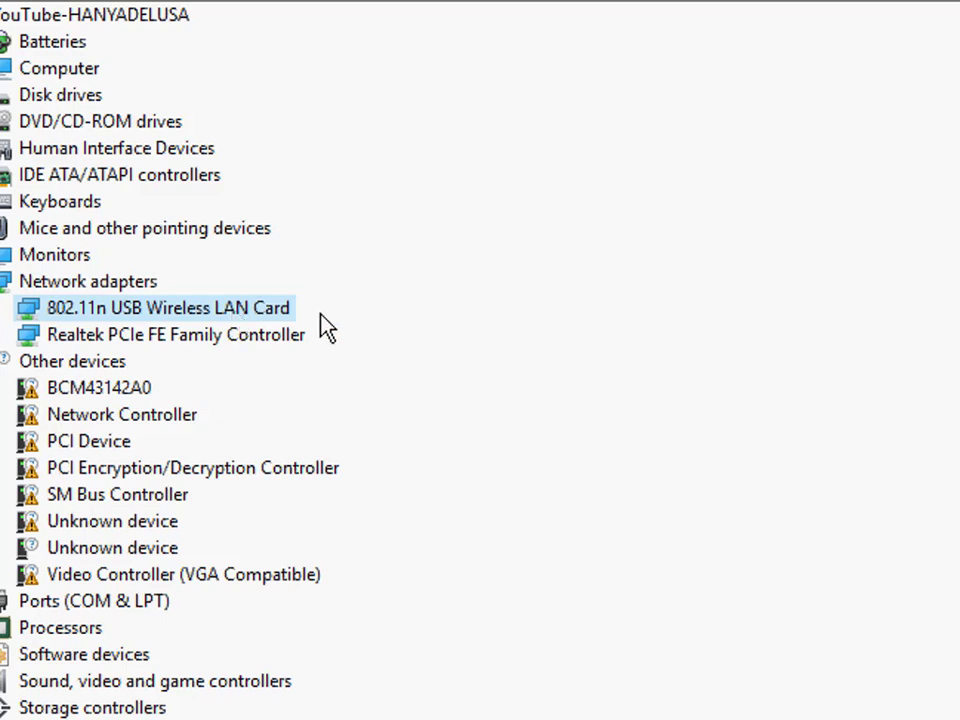
# Step: Check the two entries under Network adapters, scan the computer for hardware changes and close Device Manager
pyautogui.click(223, 336)
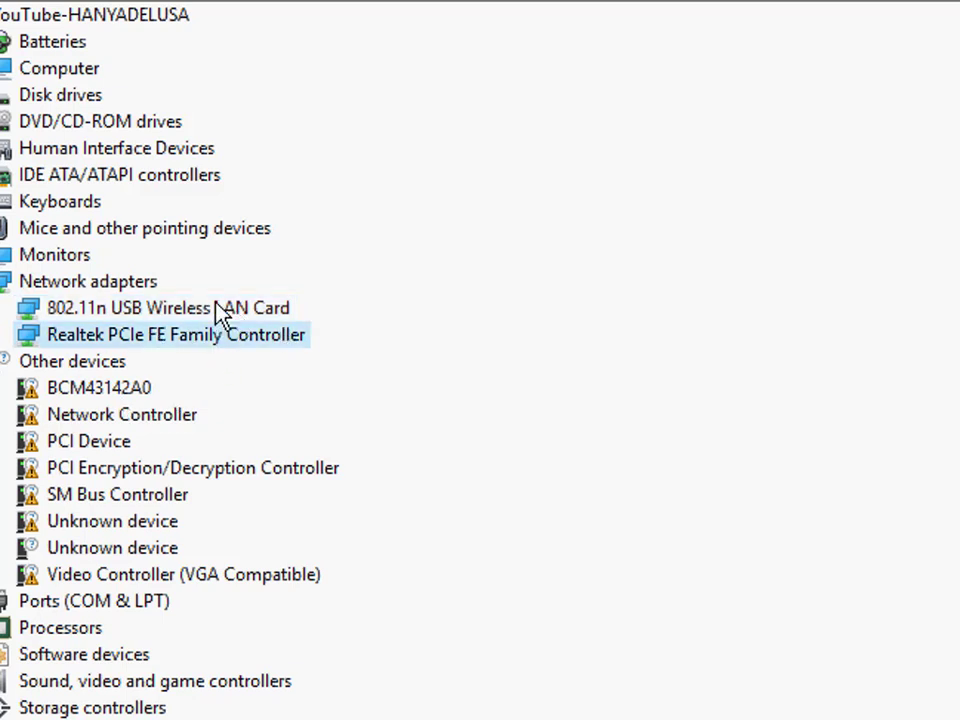
pyautogui.click(225, 315)
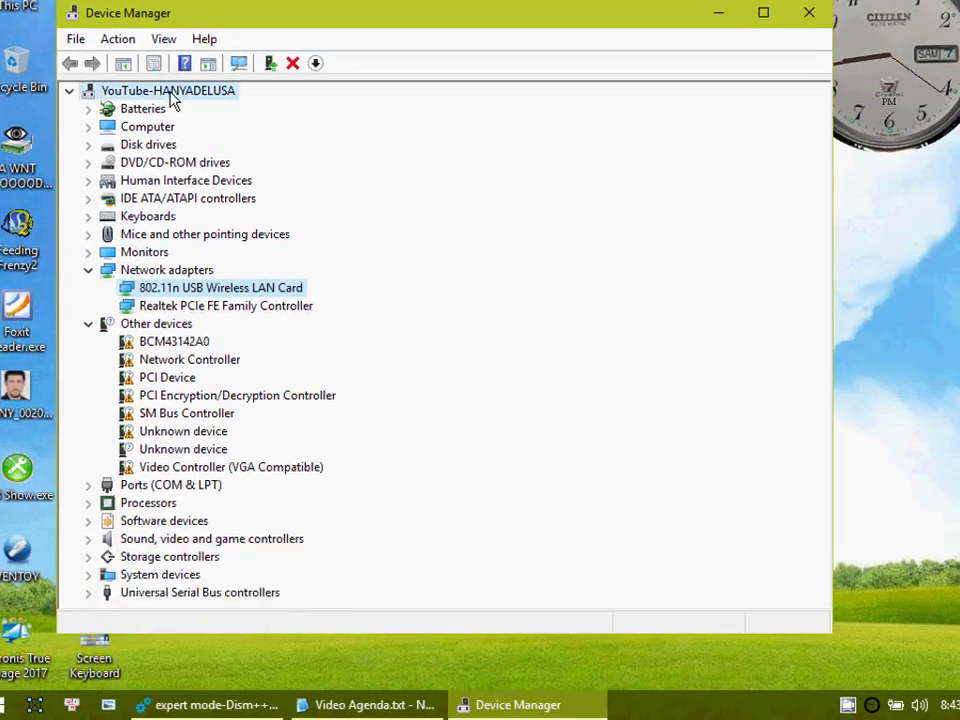
pyautogui.click(208, 64)
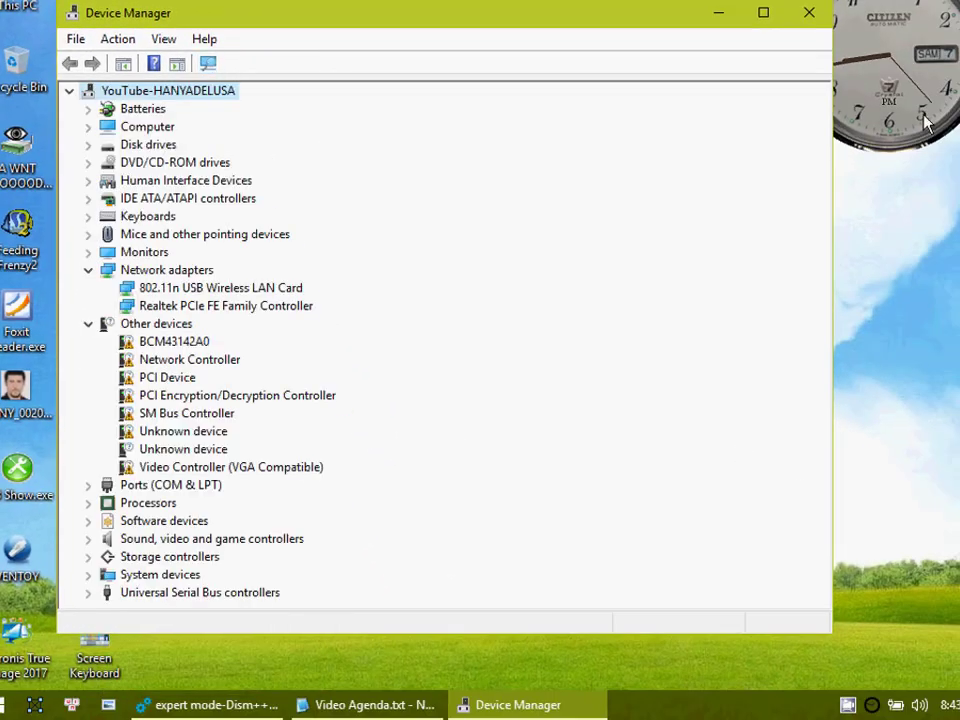
pyautogui.click(824, 14)
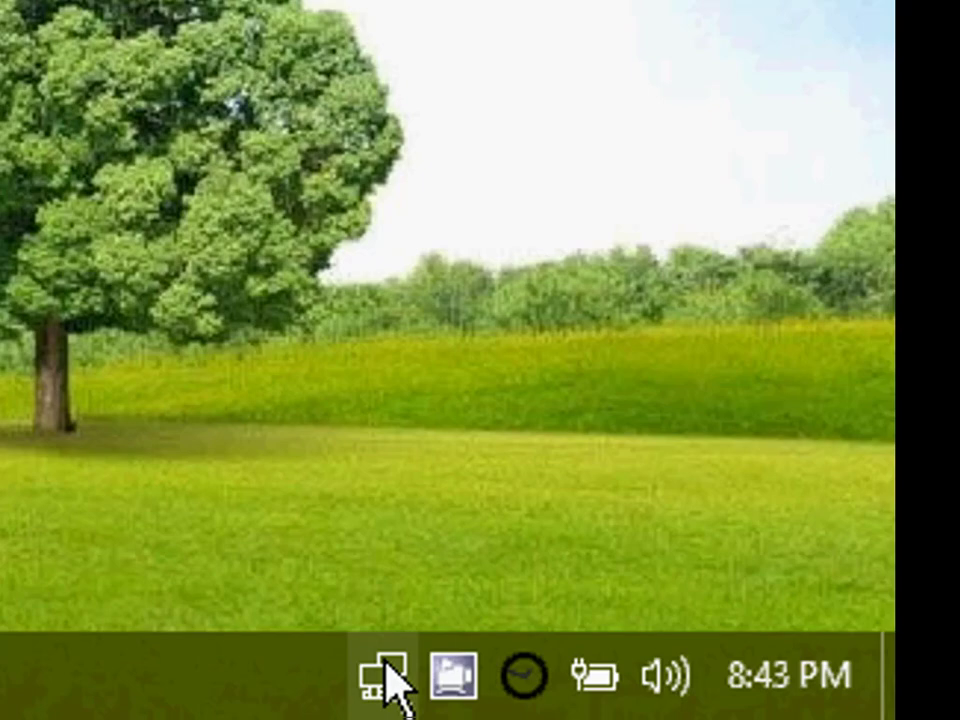
# Step: In PE Network Manager, enable forced scanning for new devices on adapter list refresh and show the WiFi settings
pyautogui.click(405, 675)
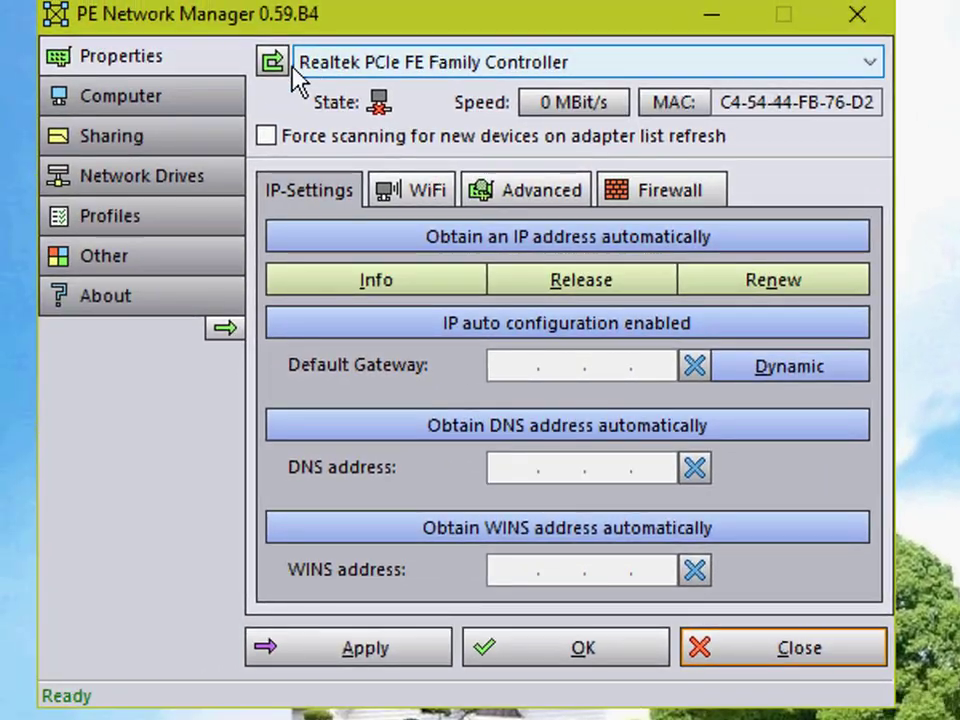
pyautogui.click(88, 0)
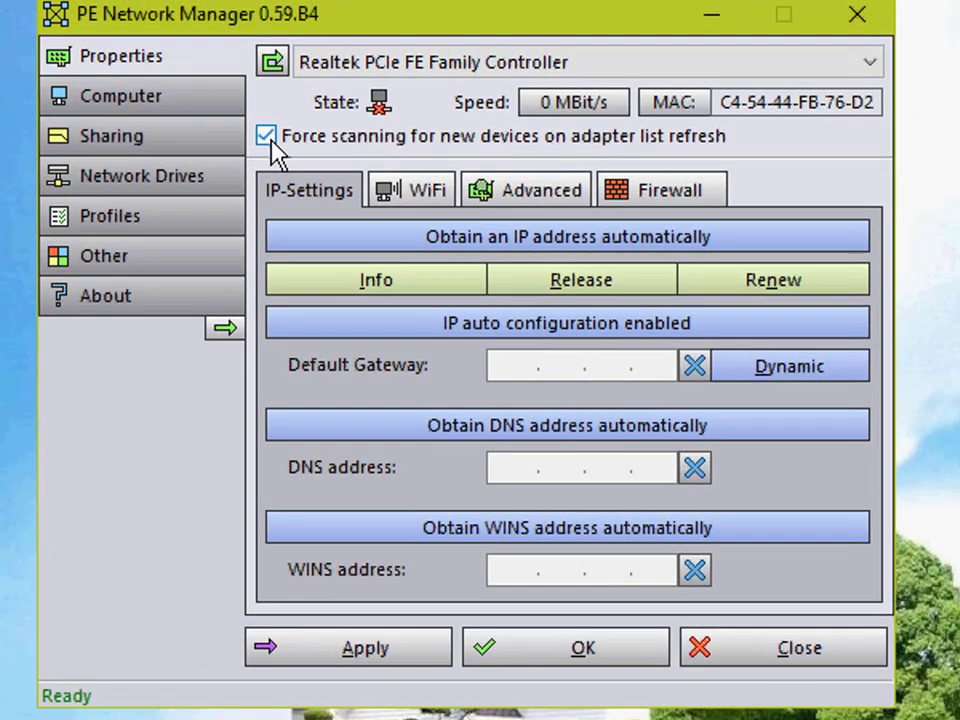
pyautogui.click(428, 192)
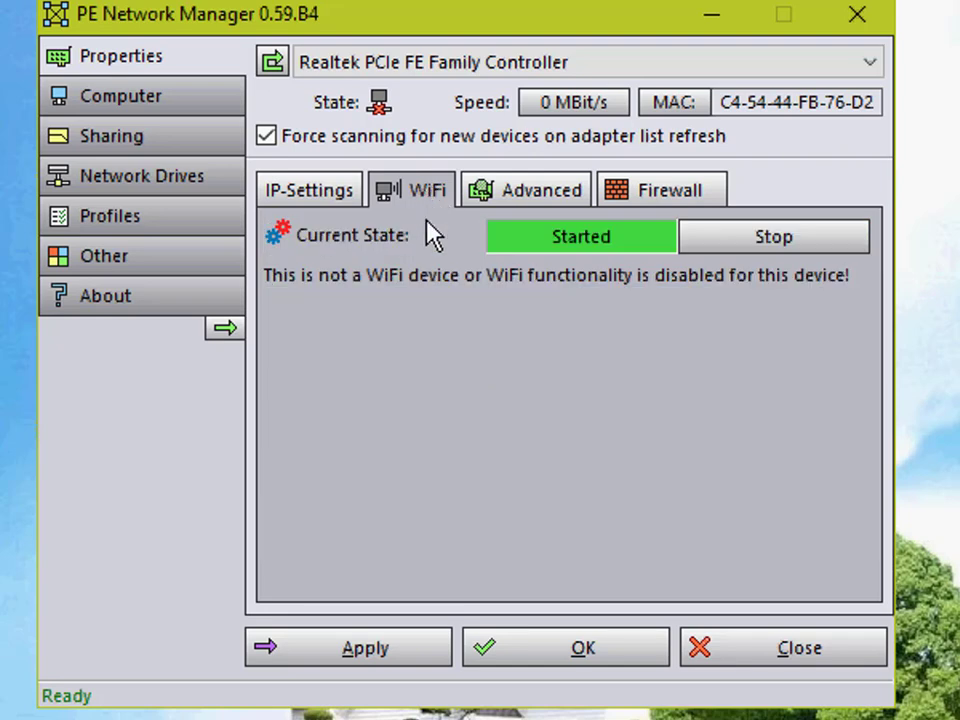
# Step: Try to get WiFi working on the 802.11n USB Wireless LAN Card by selecting it and rescanning the adapter list
pyautogui.click(339, 70)
pyautogui.click(349, 111)
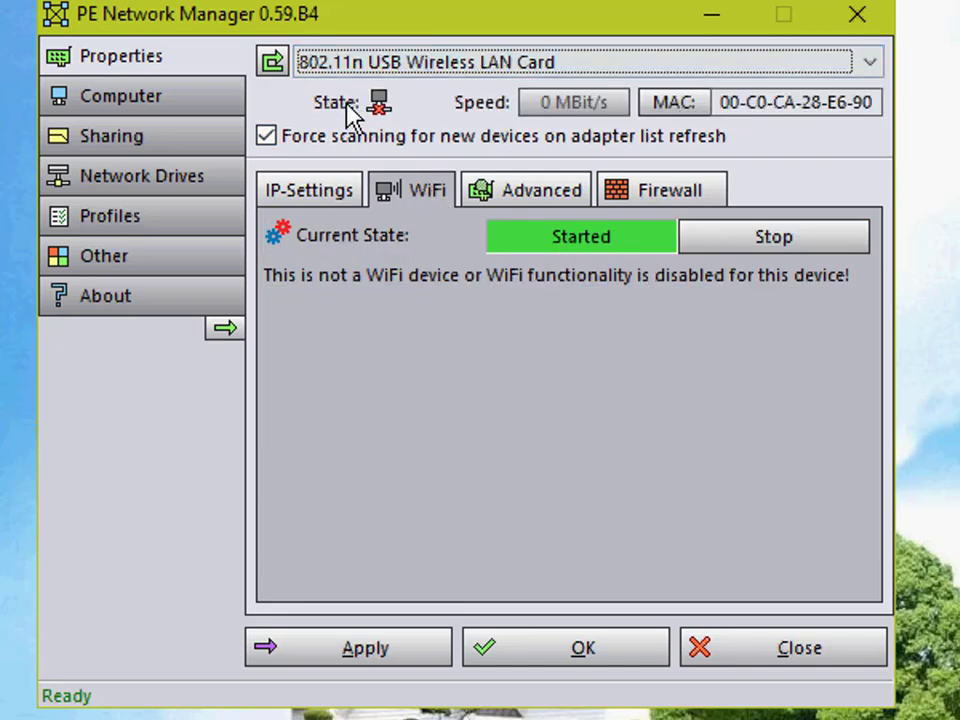
pyautogui.click(274, 66)
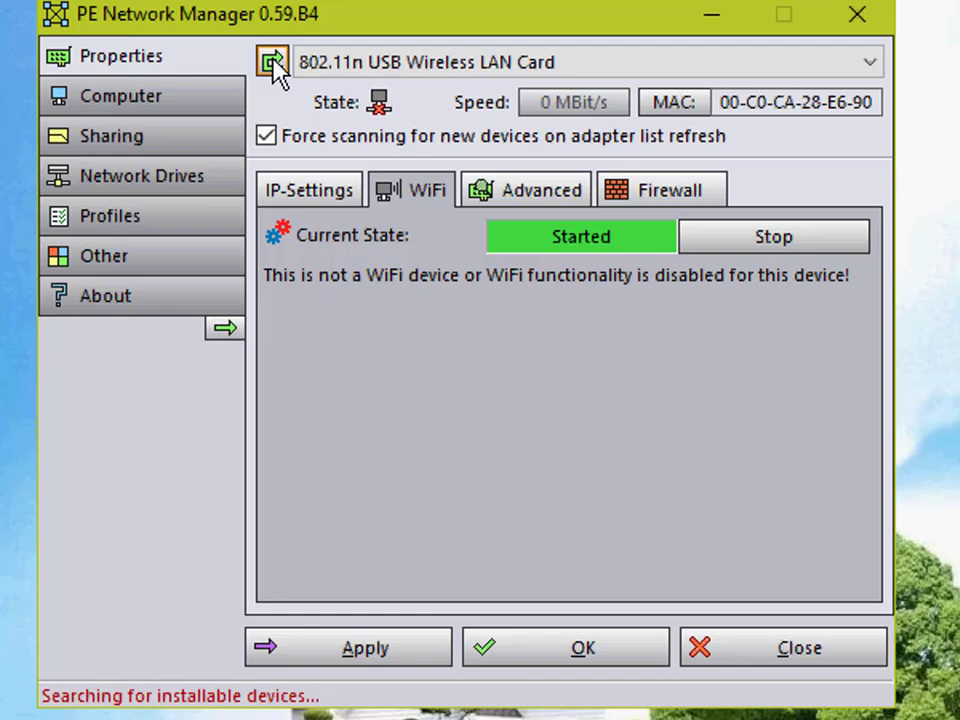
pyautogui.click(283, 60)
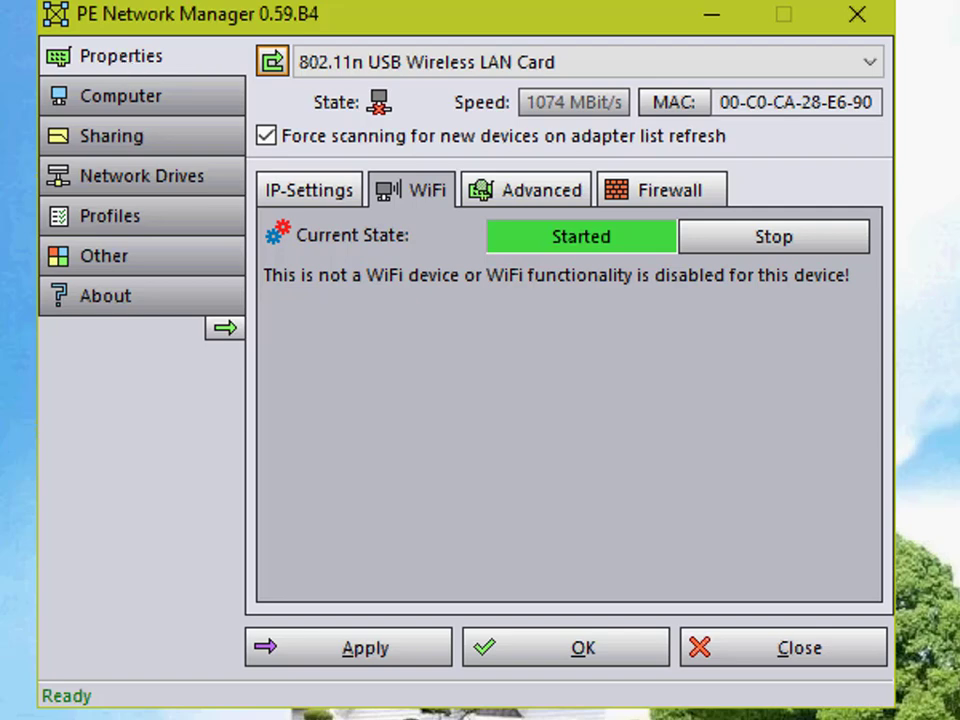
pyautogui.rightClick(427, 1)
pyautogui.click(444, 62)
pyautogui.click(446, 62)
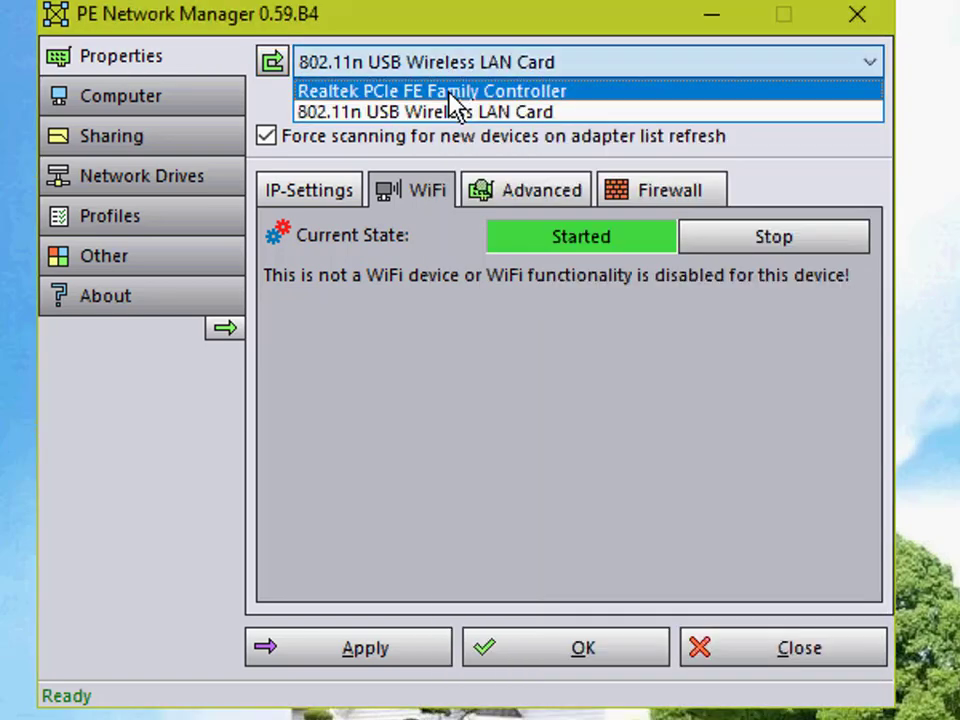
pyautogui.click(400, 112)
pyautogui.click(272, 66)
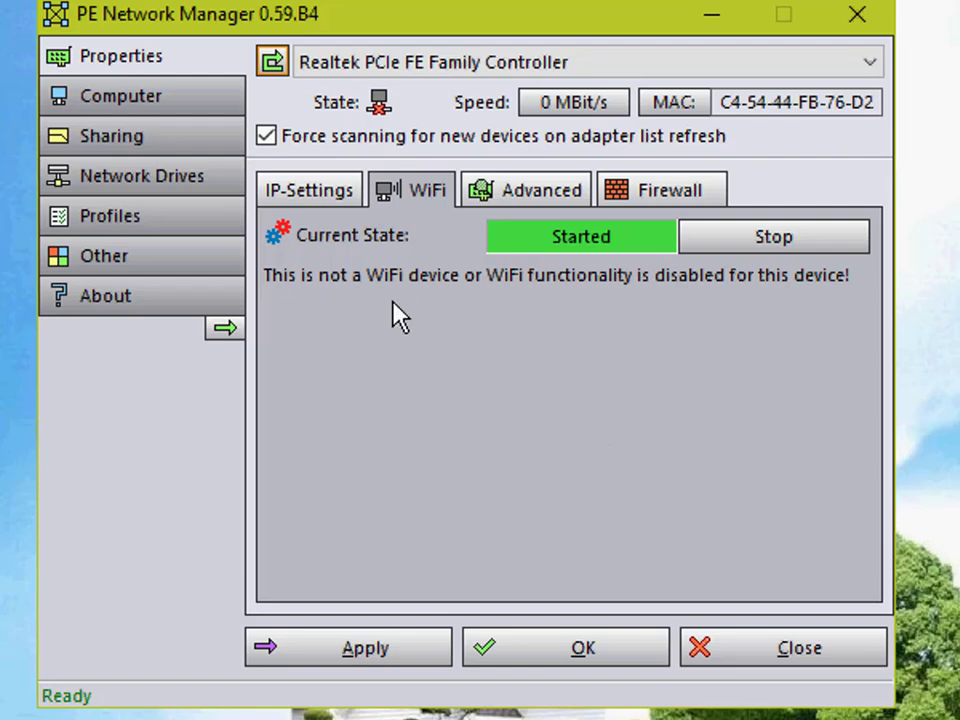
# Step: Refresh the adapter list and select the Realtek RTL8188FTV Wireless LAN 802.11n USB 2.0 Network Adapter
pyautogui.click(274, 62)
pyautogui.click(278, 62)
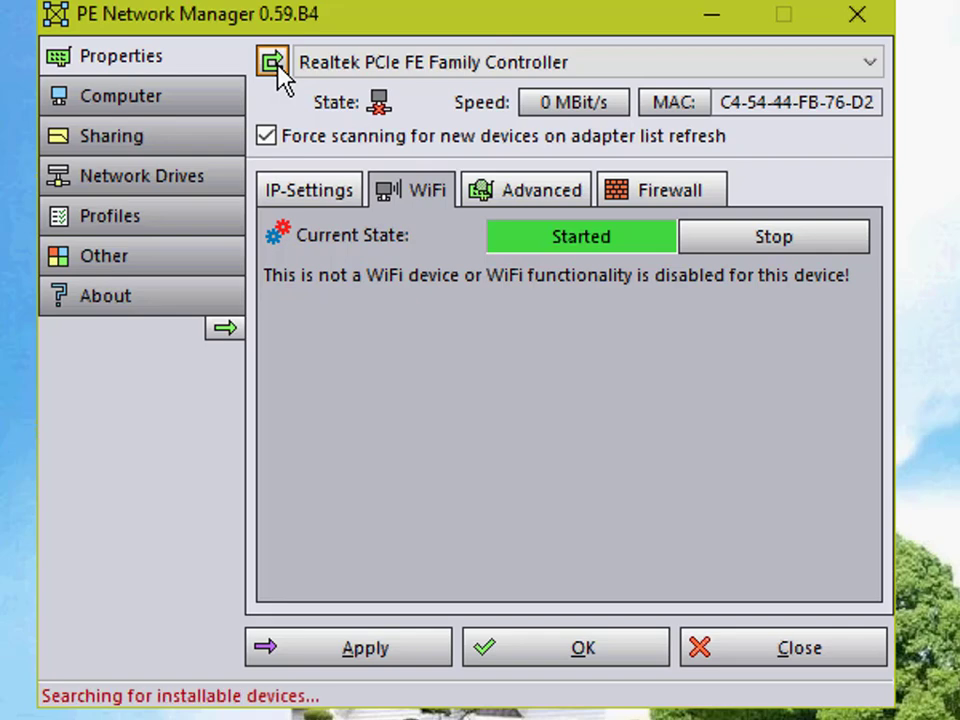
pyautogui.click(402, 72)
pyautogui.click(403, 111)
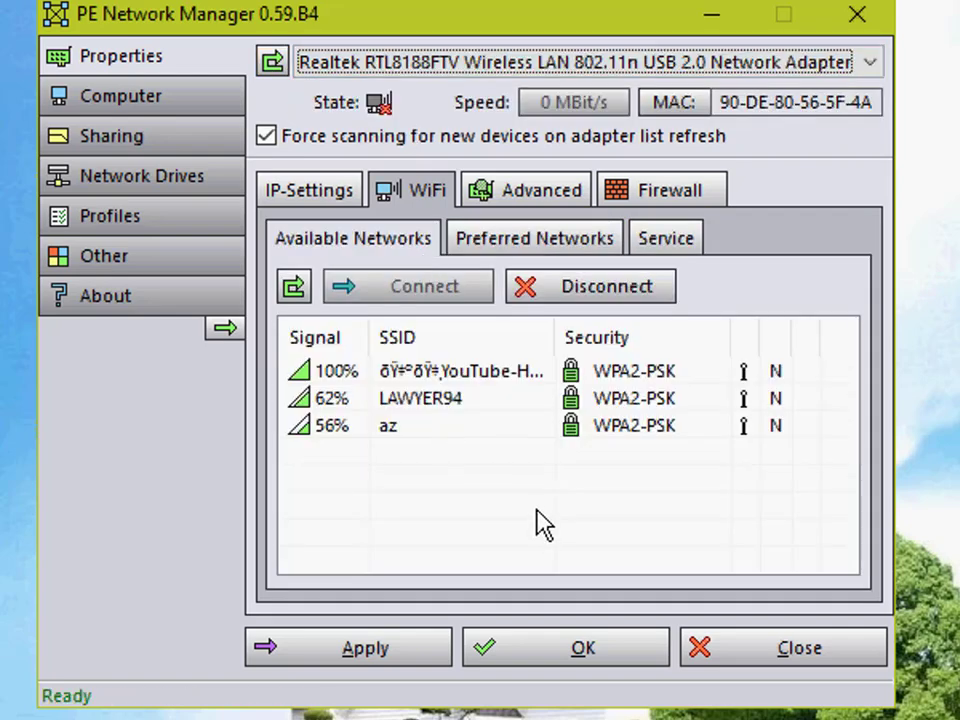
# Step: Widen the SSID column to show the full network names and select the available network with the strongest signal
pyautogui.click(491, 367)
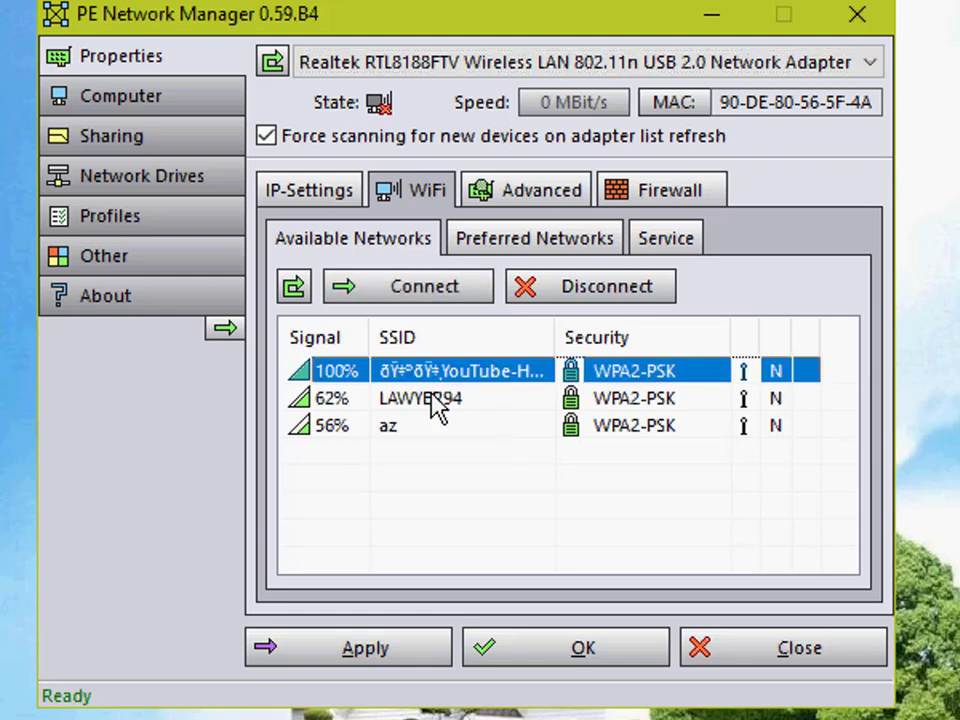
pyautogui.click(476, 461)
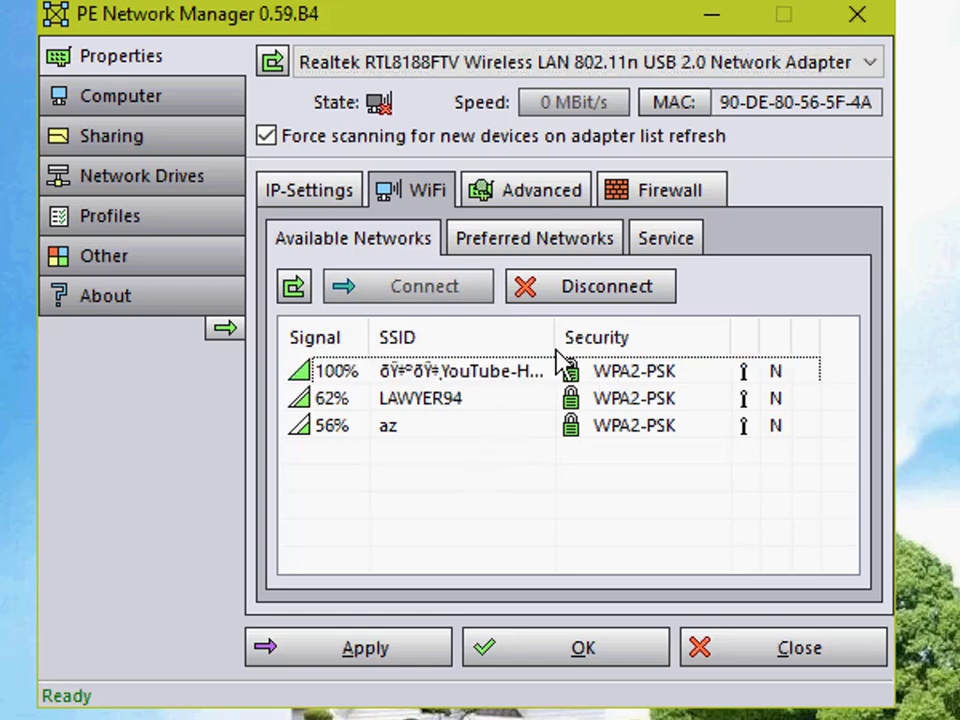
pyautogui.moveTo(557, 349); pyautogui.dragTo(739, 368)
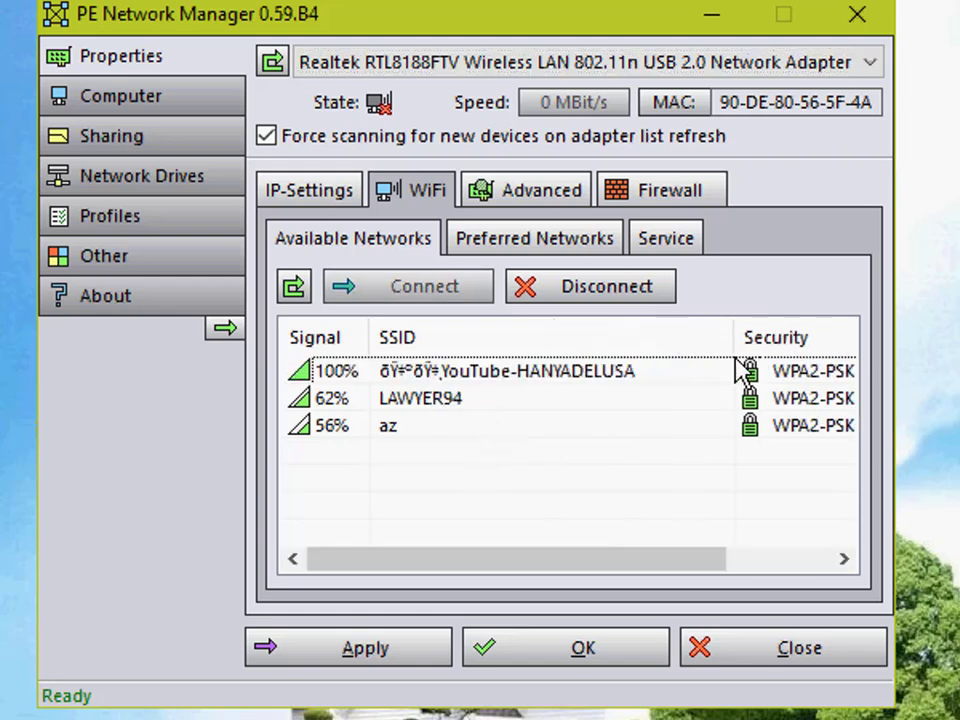
pyautogui.click(508, 379)
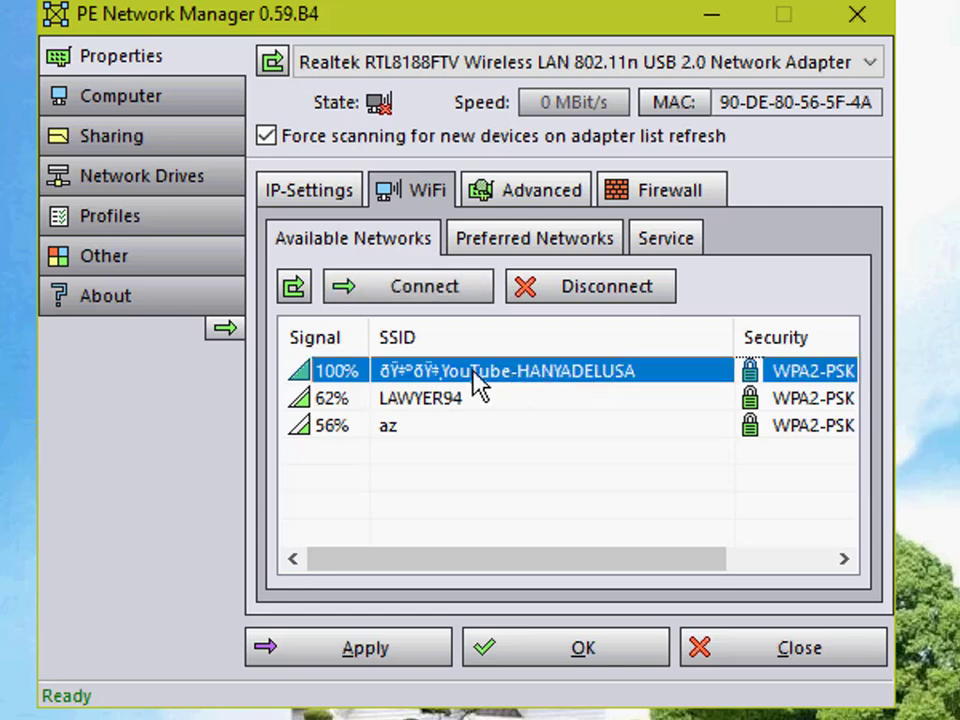
# Step: Connect to the selected wireless network by entering its network key
pyautogui.click(470, 295)
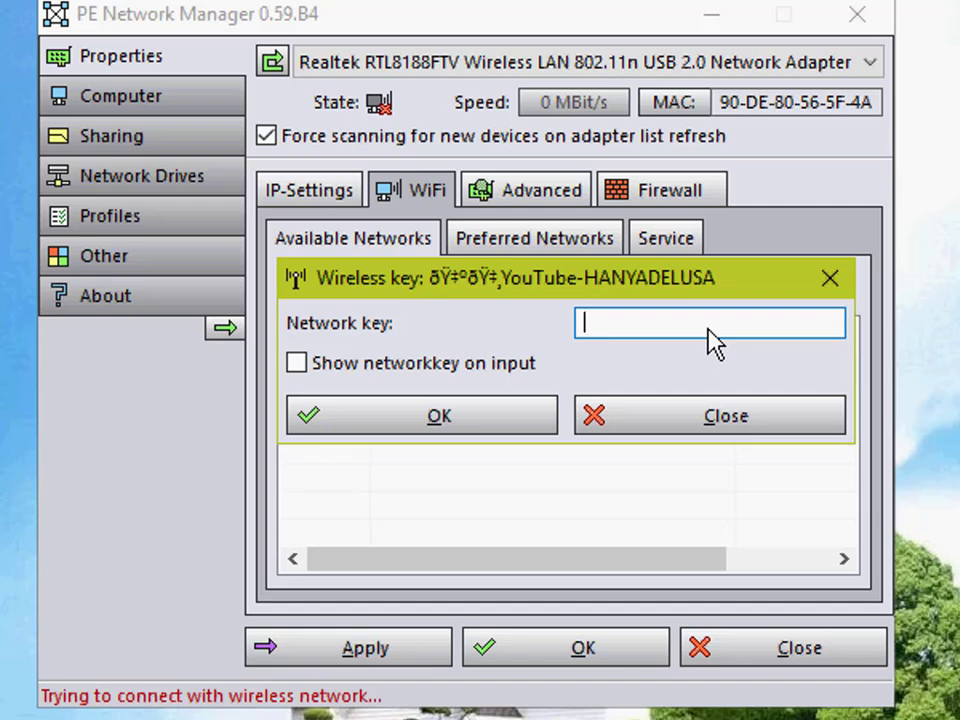
pyautogui.write('*******')
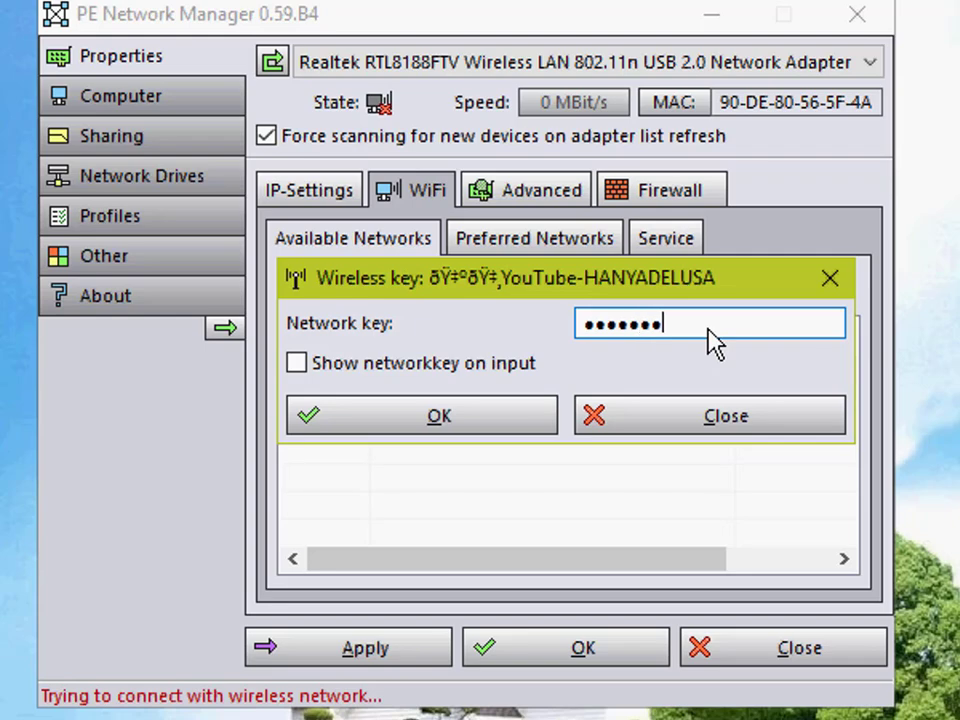
pyautogui.write('***')
pyautogui.click(508, 424)
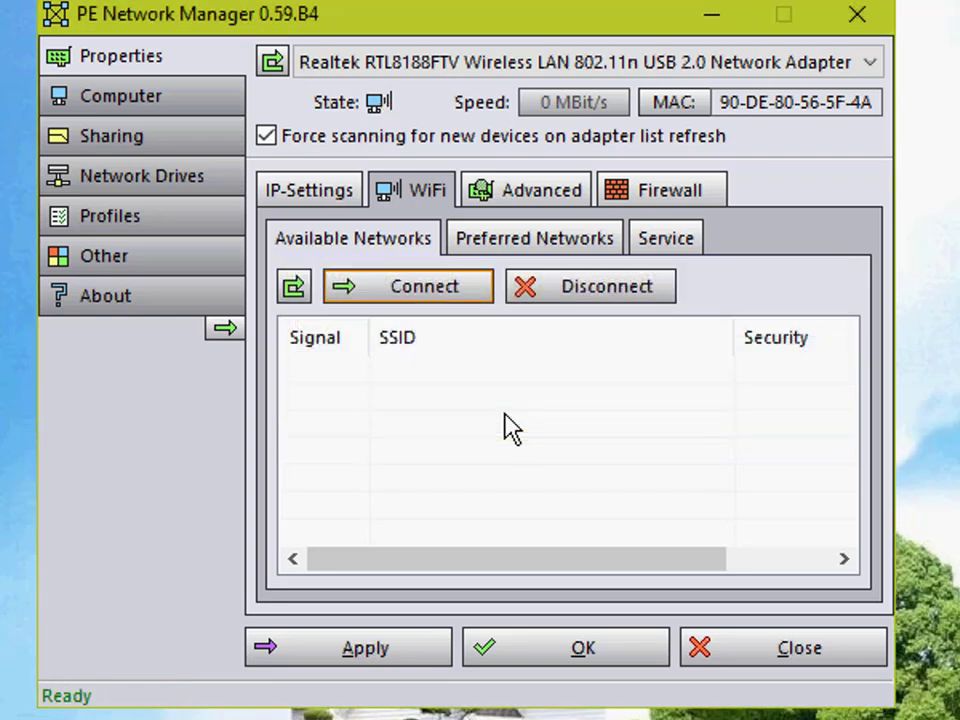
pyautogui.moveTo(553, 388)
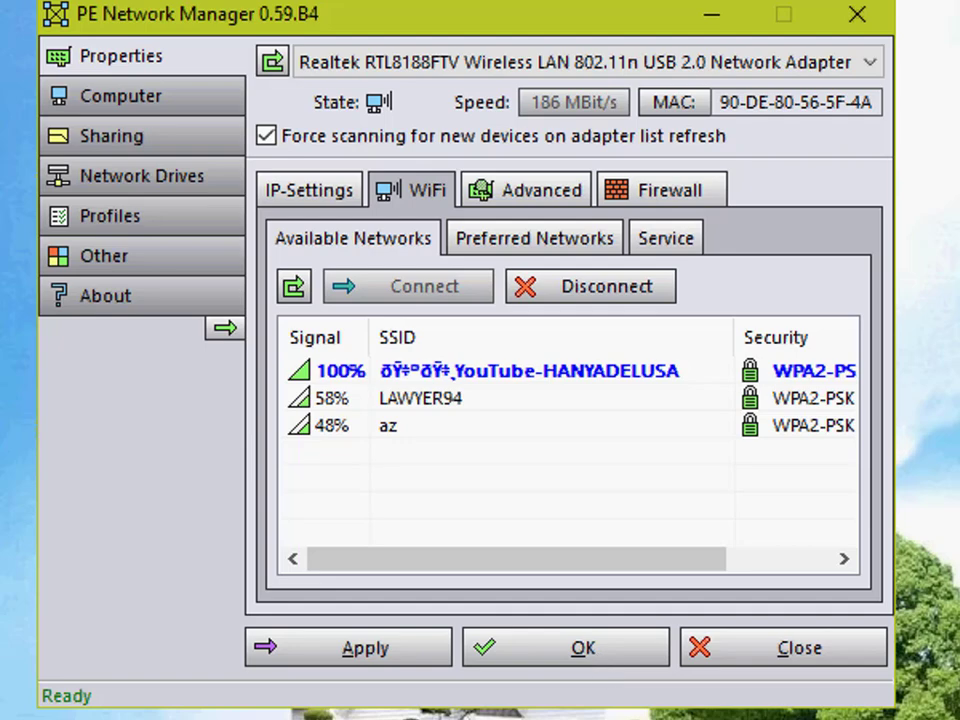
# Step: Open a Command Prompt on the desktop and enter a ping command to test the wireless connection
pyautogui.rightClick(2, 508)
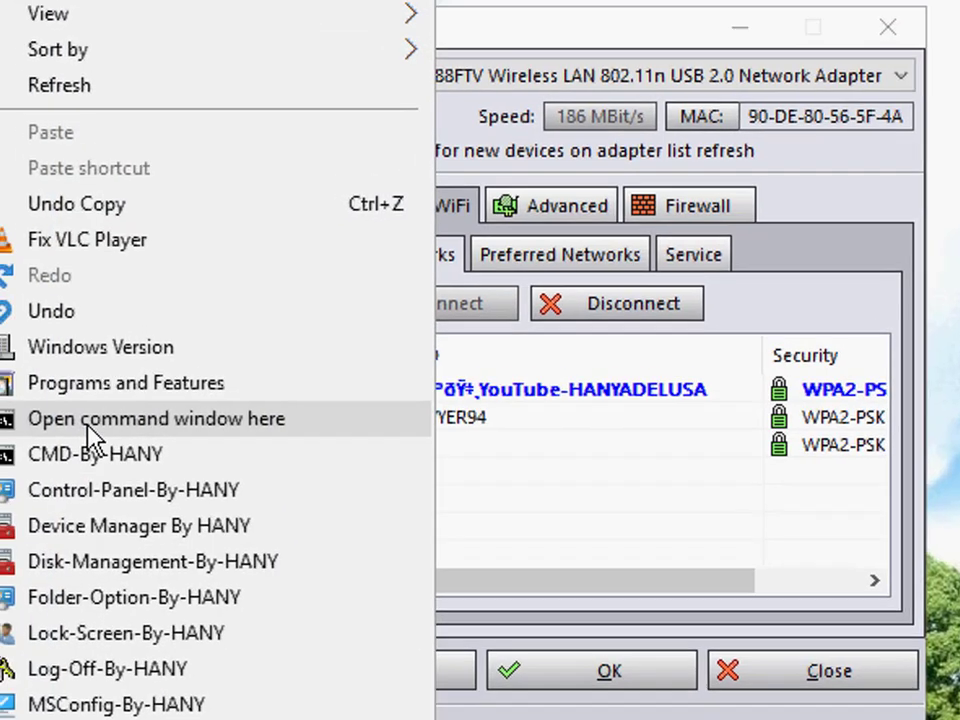
pyautogui.click(87, 426)
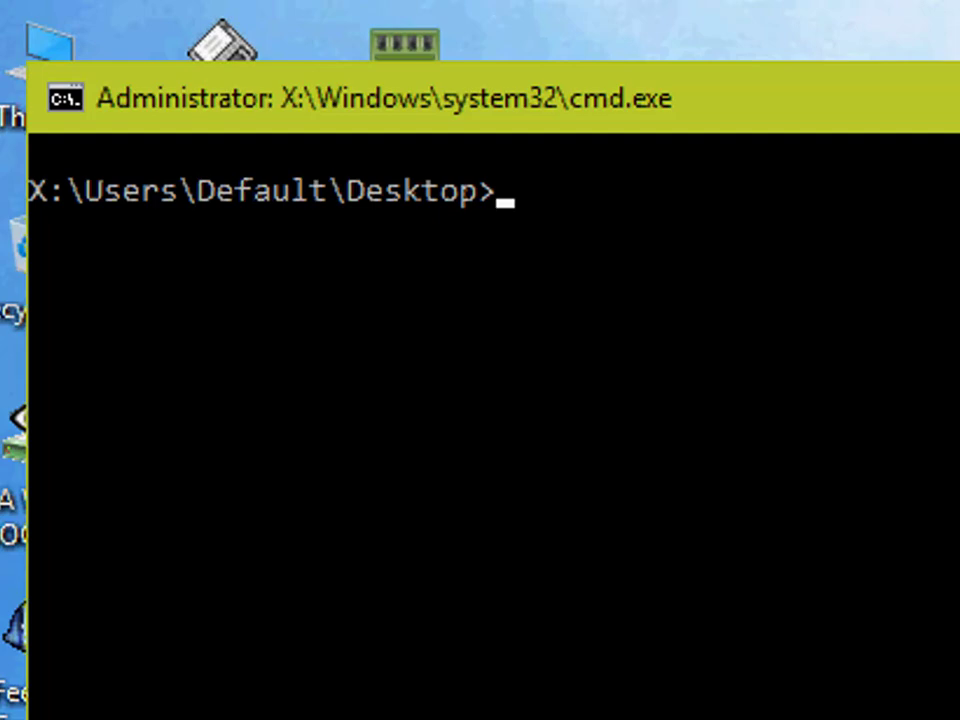
pyautogui.write('ping')
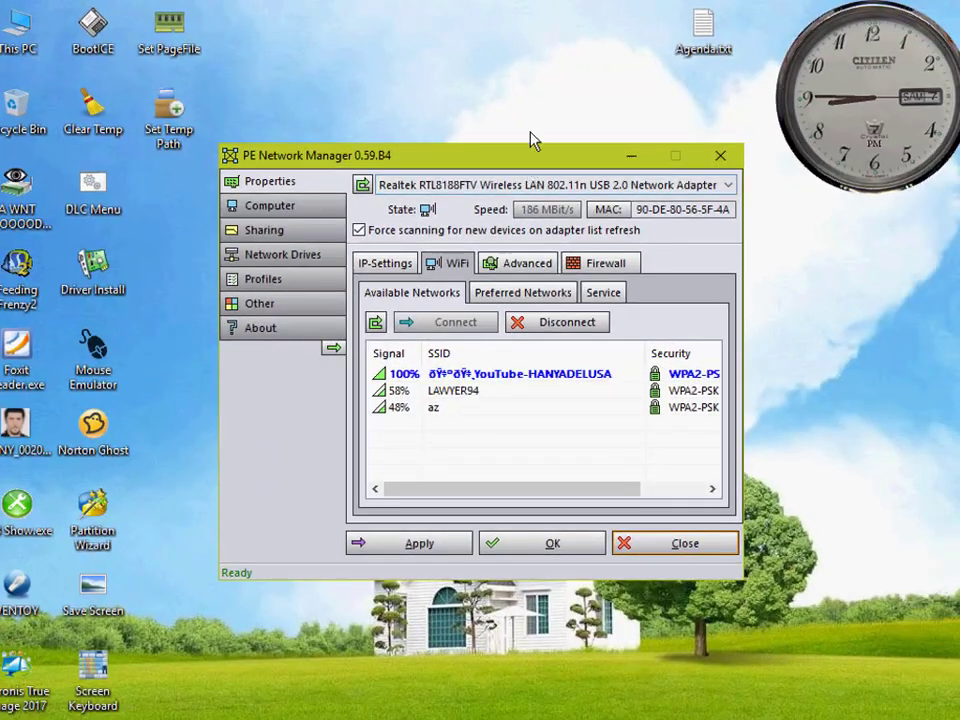
# Step: Move PE Network Manager out of the way and run the Google-Internet-Test utility from the desktop
pyautogui.moveTo(547, 153); pyautogui.dragTo(563, 47)
pyautogui.rightClick(521, 653)
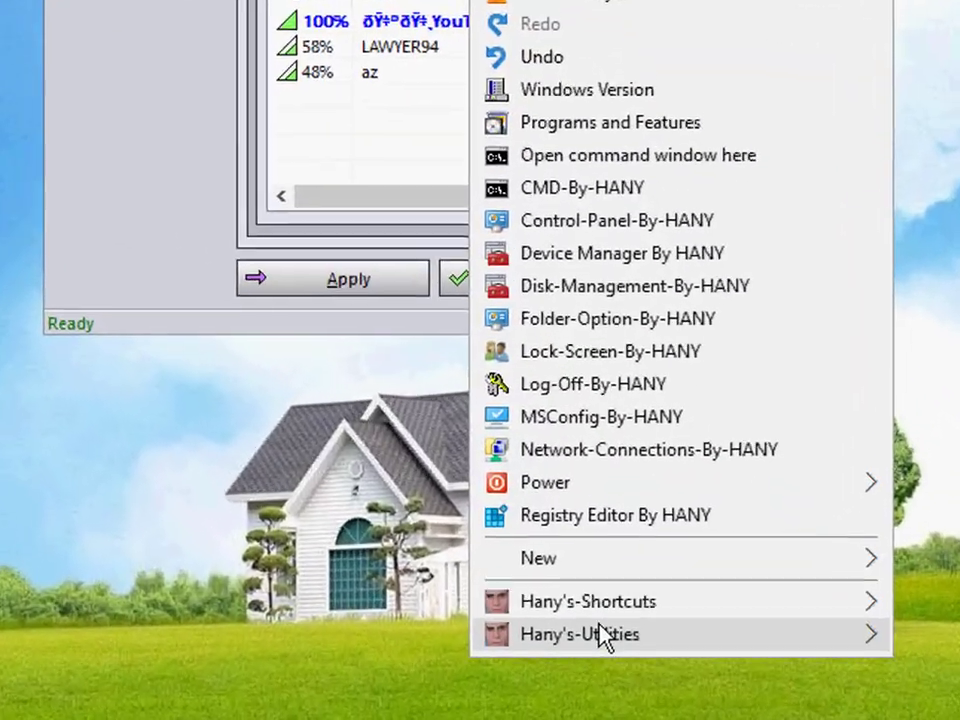
pyautogui.moveTo(606, 630)
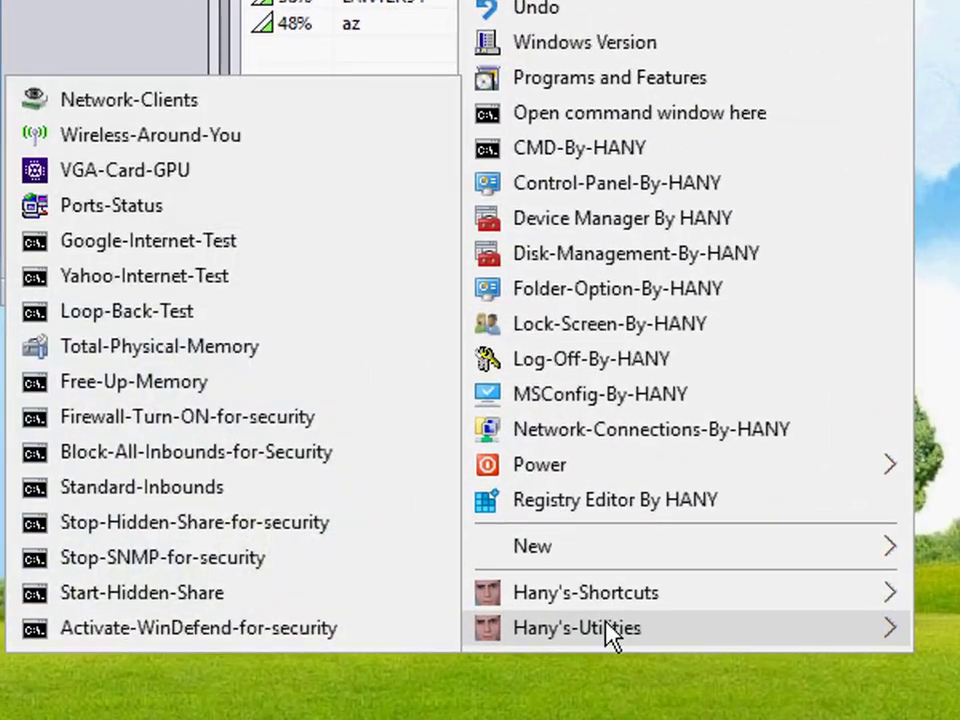
pyautogui.click(162, 245)
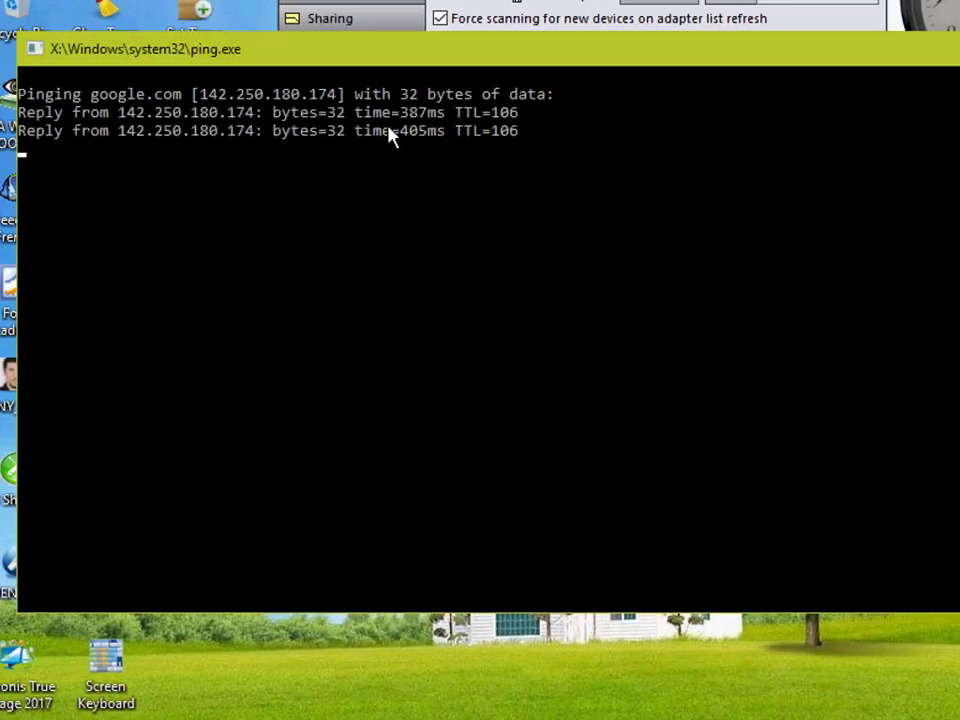
# Step: Run the Yahoo-Internet-Test utility from the desktop as a second check of the internet connection
pyautogui.rightClick(628, 709)
pyautogui.moveTo(782, 662)
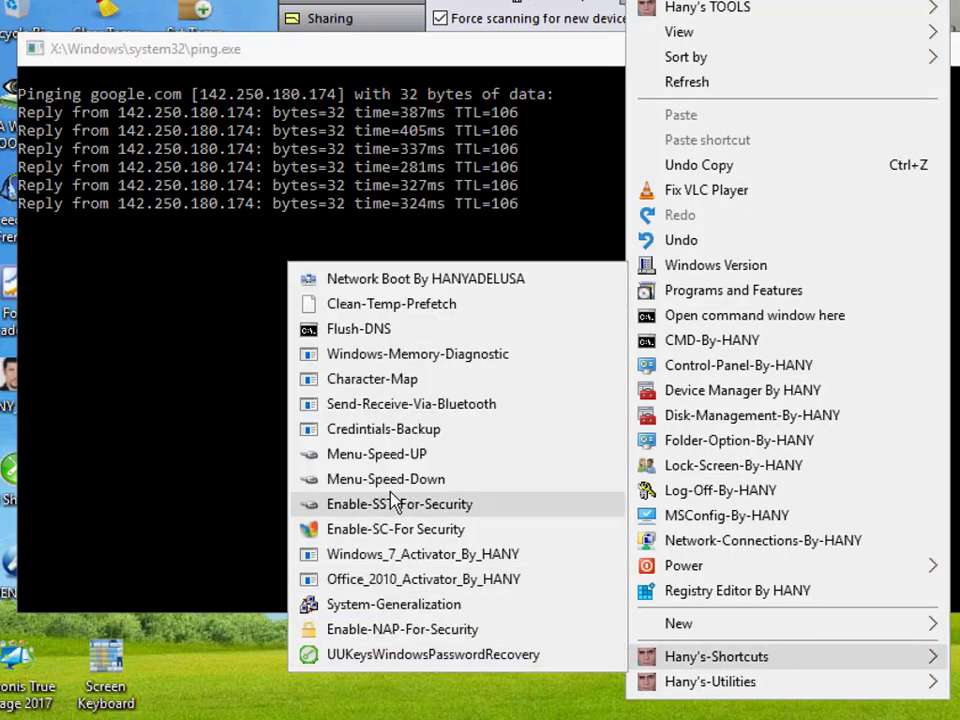
pyautogui.moveTo(741, 694)
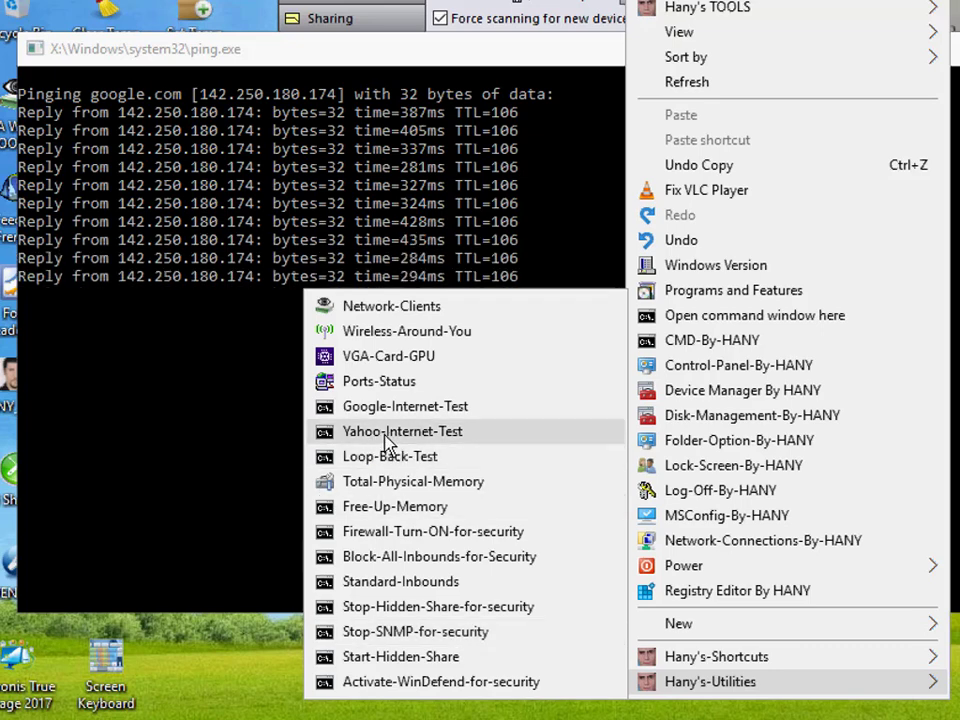
pyautogui.click(386, 438)
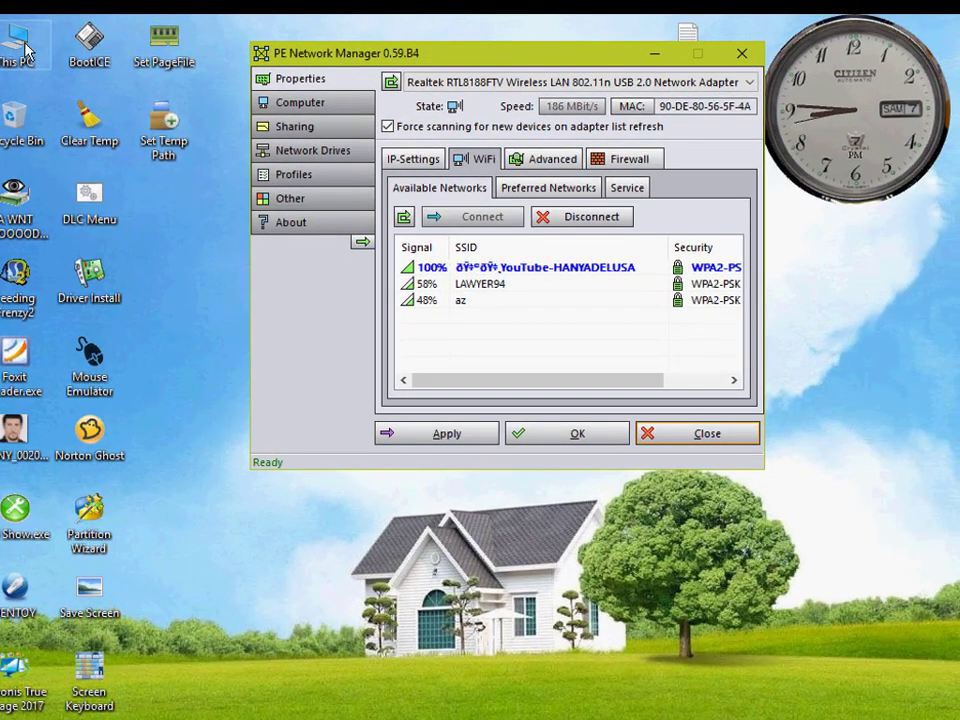
# Step: Browse drive W11 (D:) to the Application folder inside ____0\Chrome_x32
pyautogui.doubleClick(27, 29)
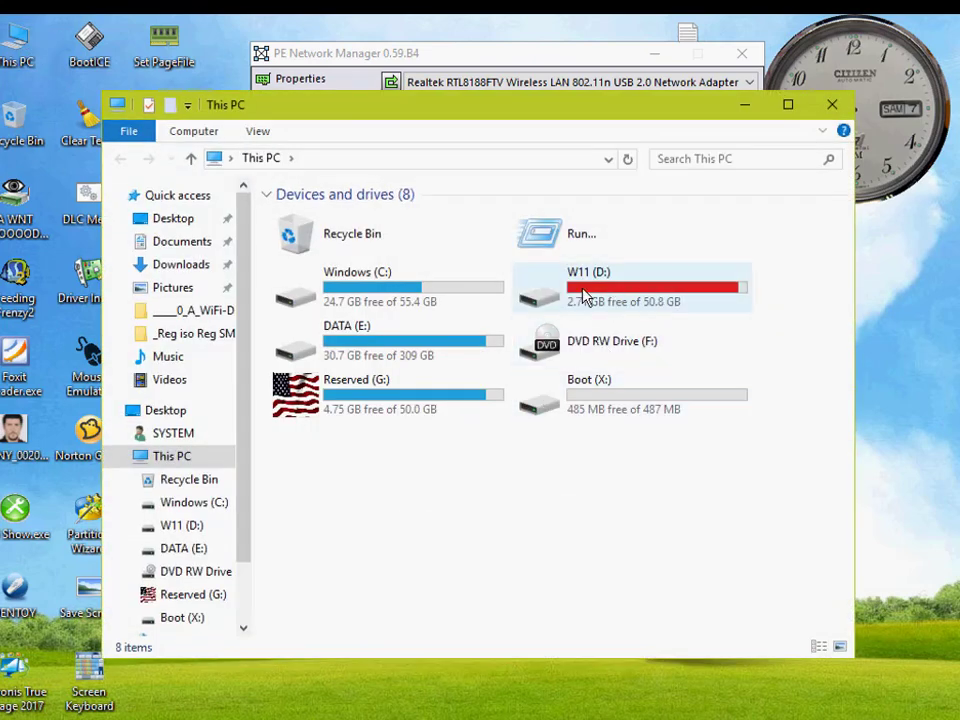
pyautogui.click(585, 295)
pyautogui.doubleClick(585, 295)
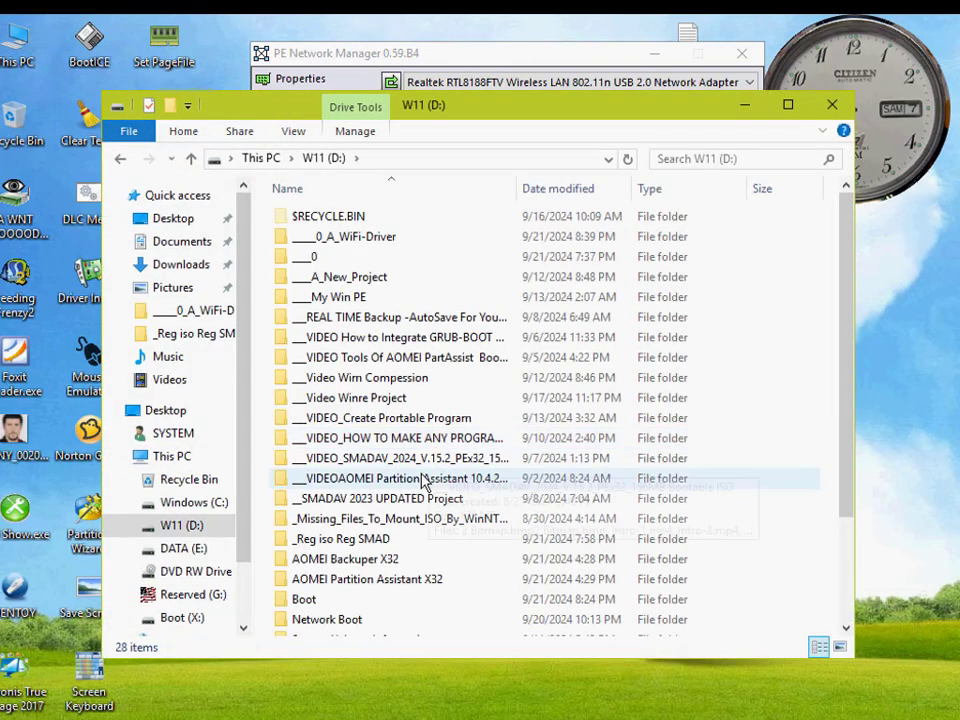
pyautogui.scroll(-2, 400, 495)
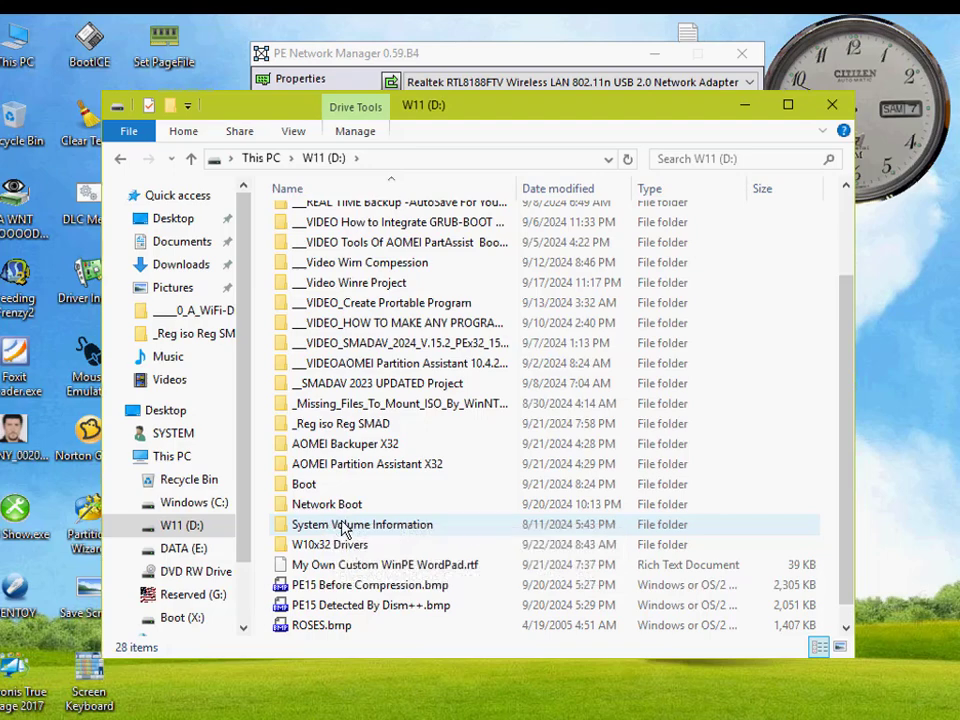
pyautogui.scroll(2, 340, 525)
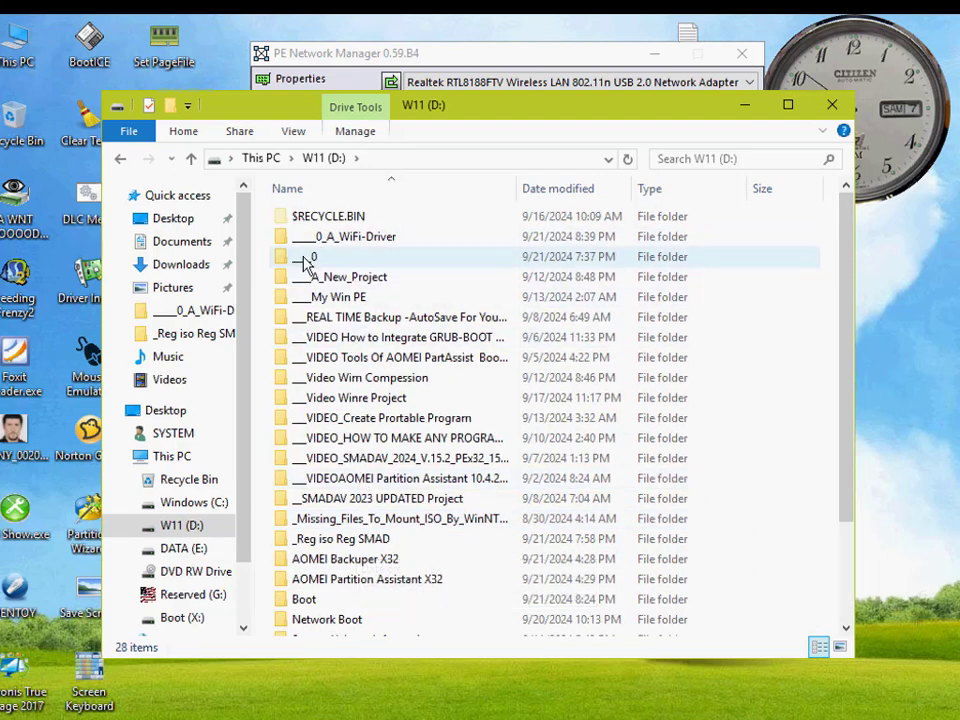
pyautogui.scroll(-1, 358, 405)
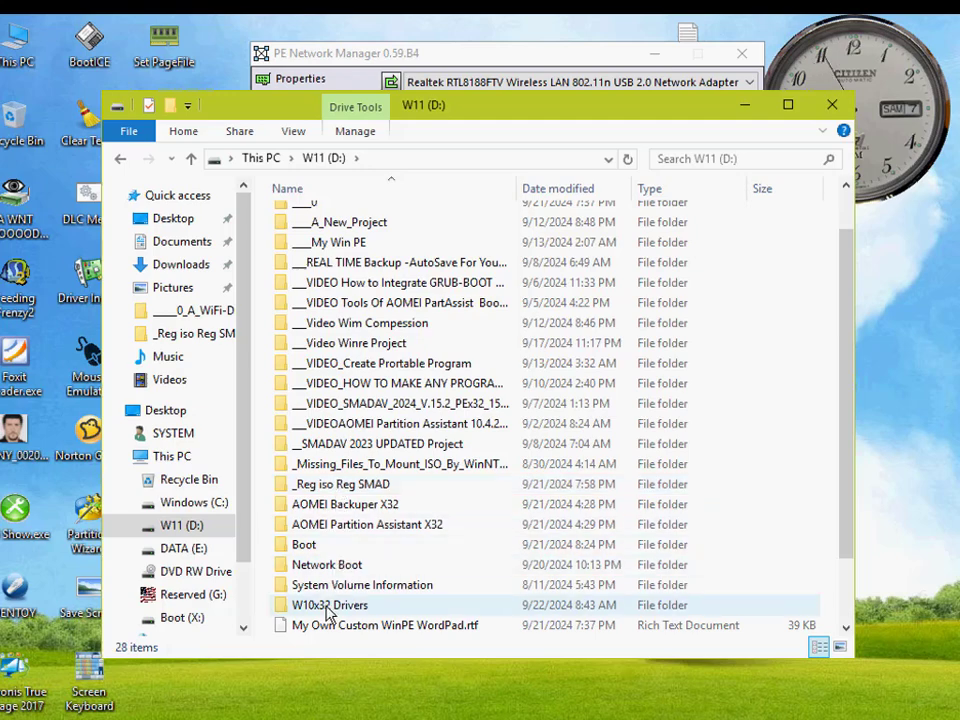
pyautogui.scroll(1, 338, 248)
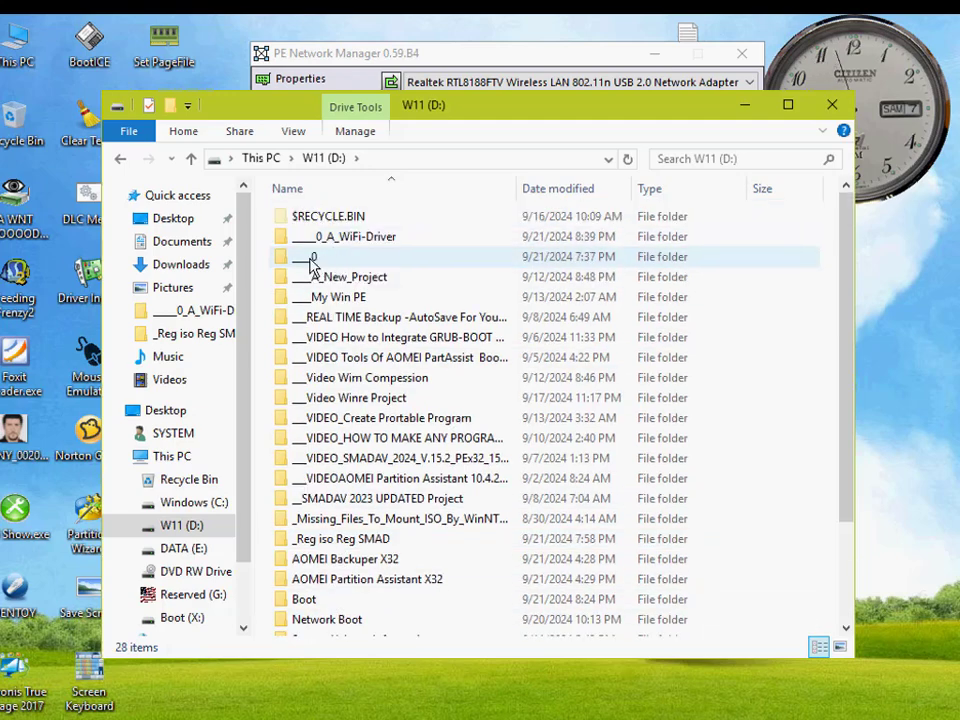
pyautogui.doubleClick(320, 258)
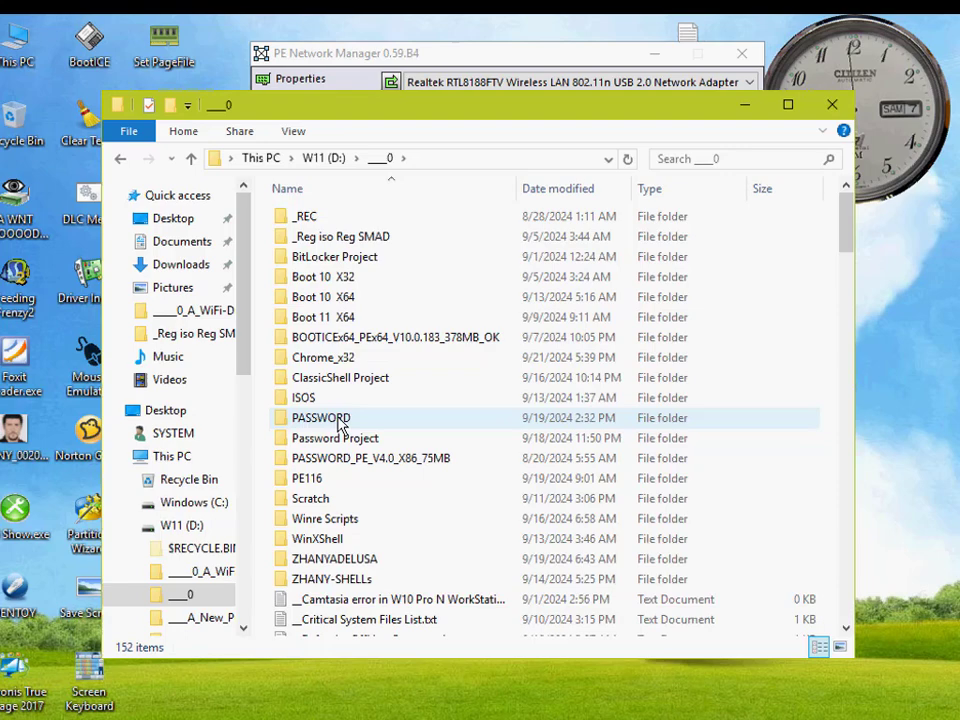
pyautogui.doubleClick(326, 357)
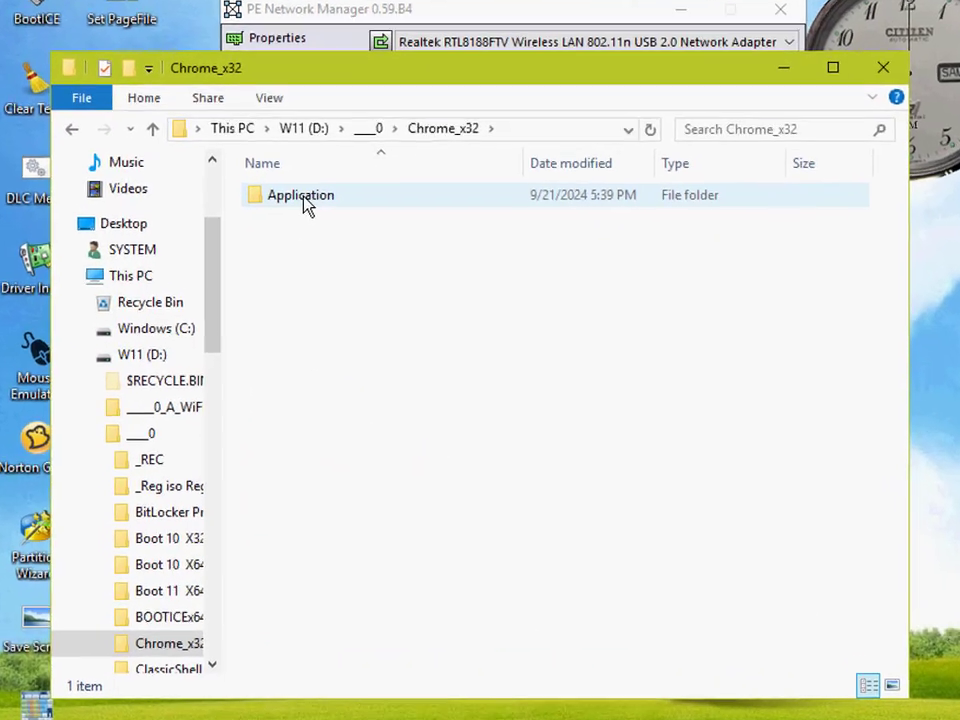
pyautogui.doubleClick(305, 200)
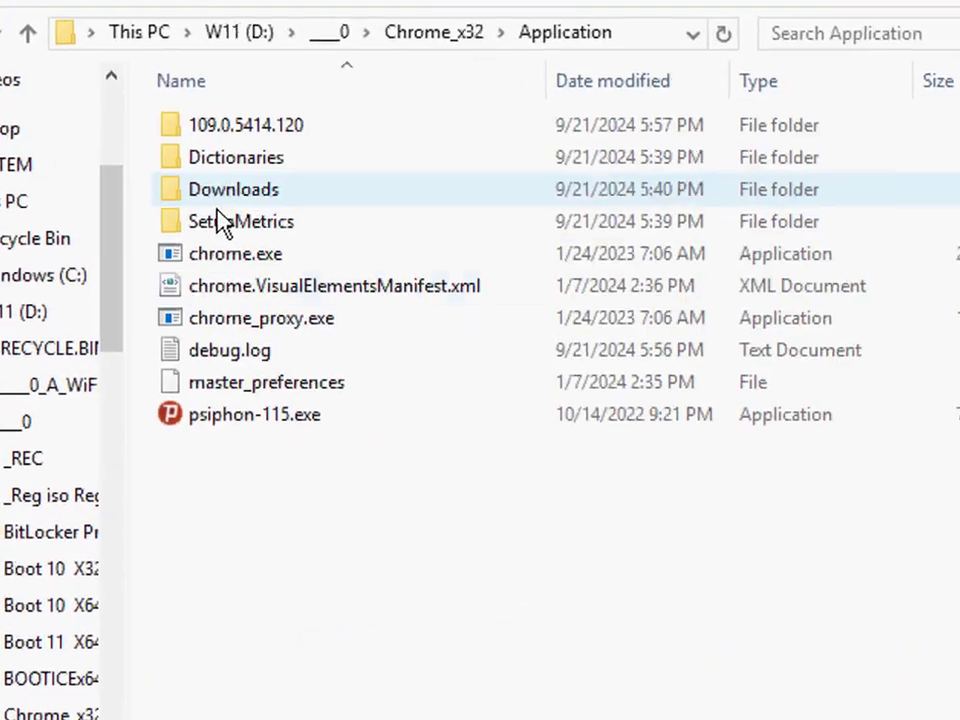
# Step: Reposition the folder window, launch chrome.exe from it and close the extra New Tab browser window
pyautogui.click(309, 292)
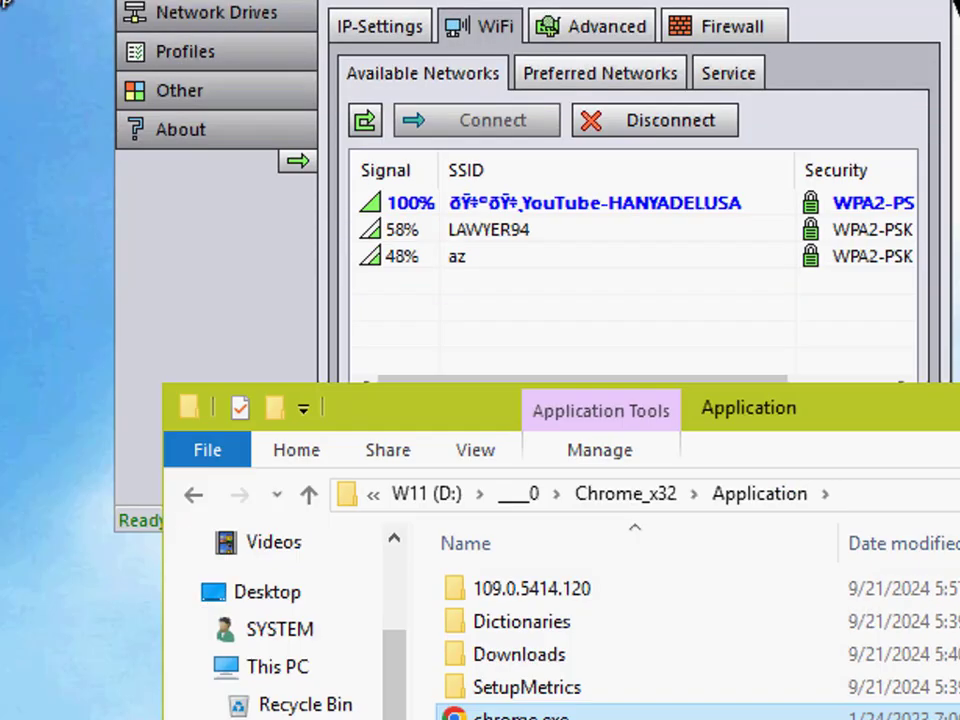
pyautogui.moveTo(940, 408); pyautogui.dragTo(955, 433)
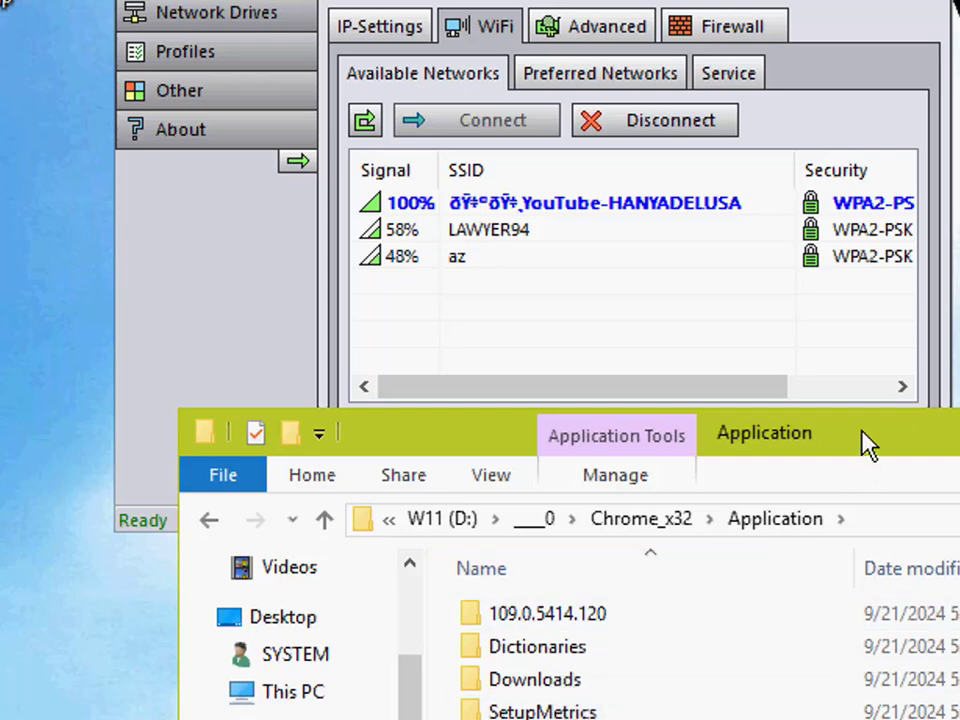
pyautogui.moveTo(868, 444); pyautogui.dragTo(918, 373)
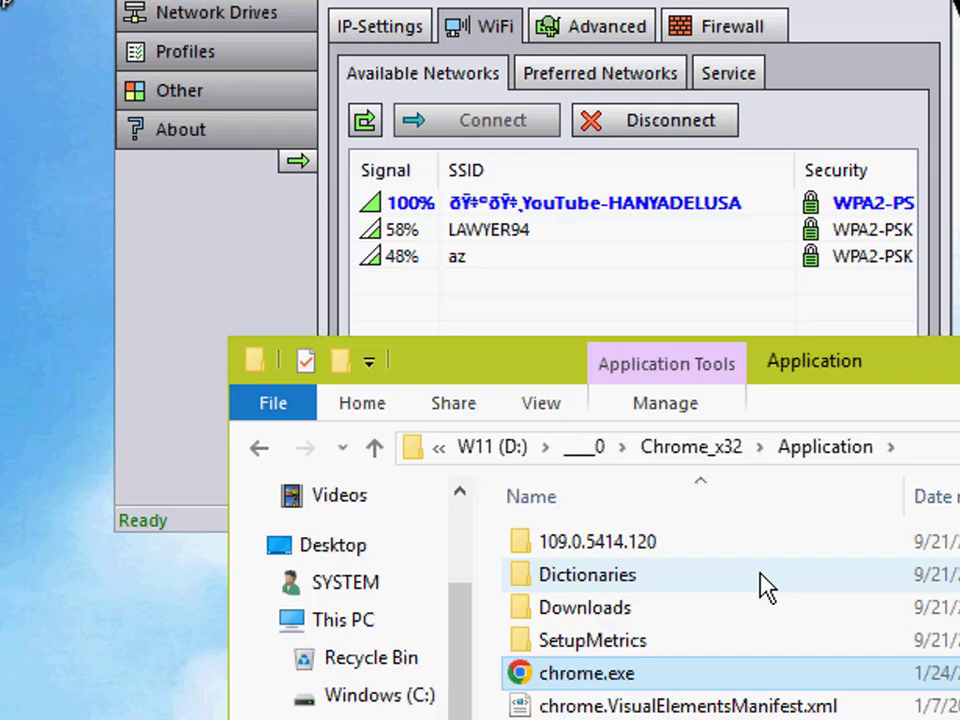
pyautogui.doubleClick(620, 677)
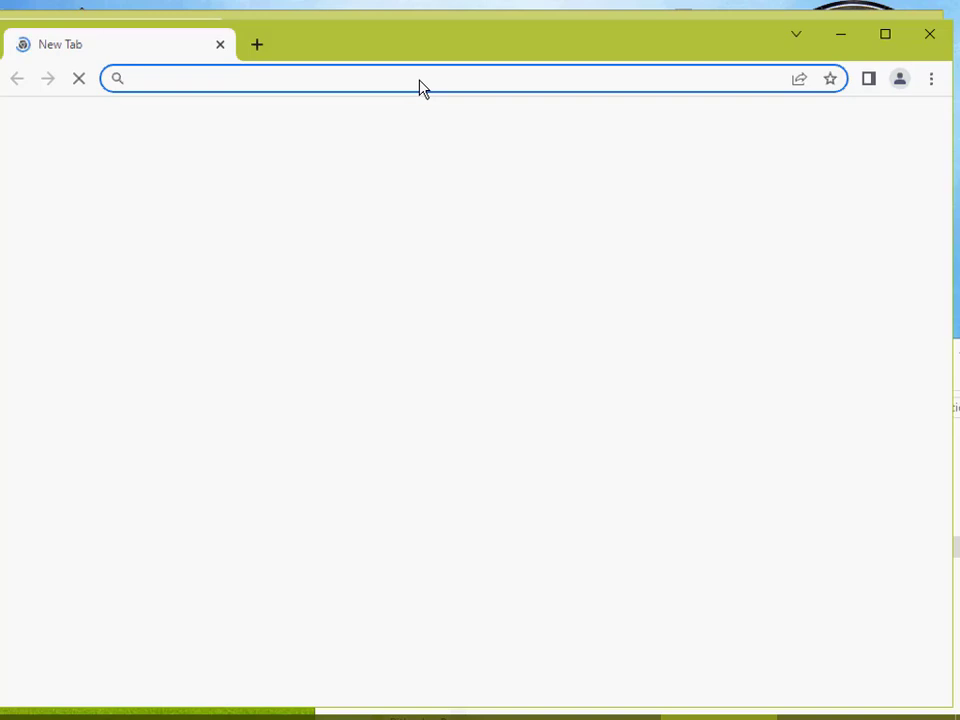
pyautogui.click(930, 38)
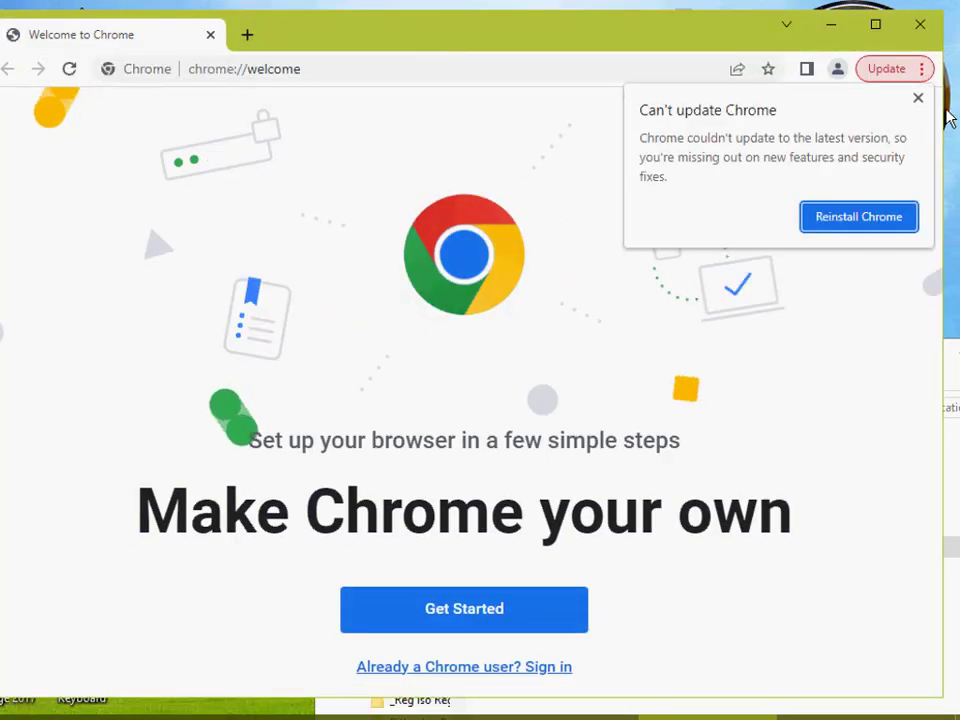
# Step: Dismiss the Chrome update notice and load softpedia.com, reloading it and viewing the page in a maximized window
pyautogui.click(919, 99)
pyautogui.click(391, 77)
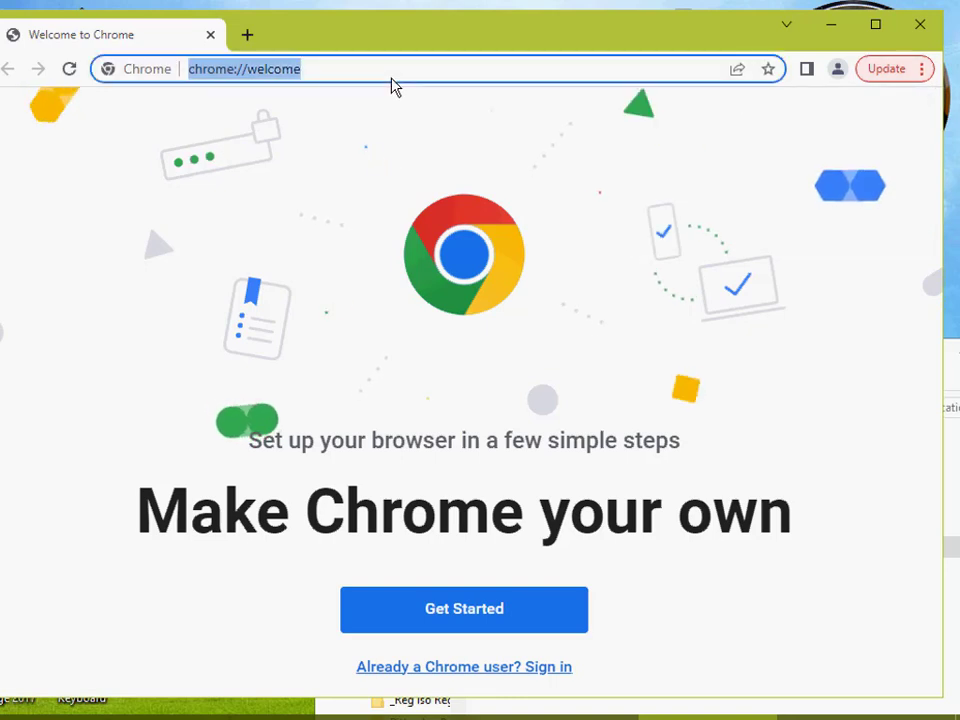
pyautogui.write('sof')
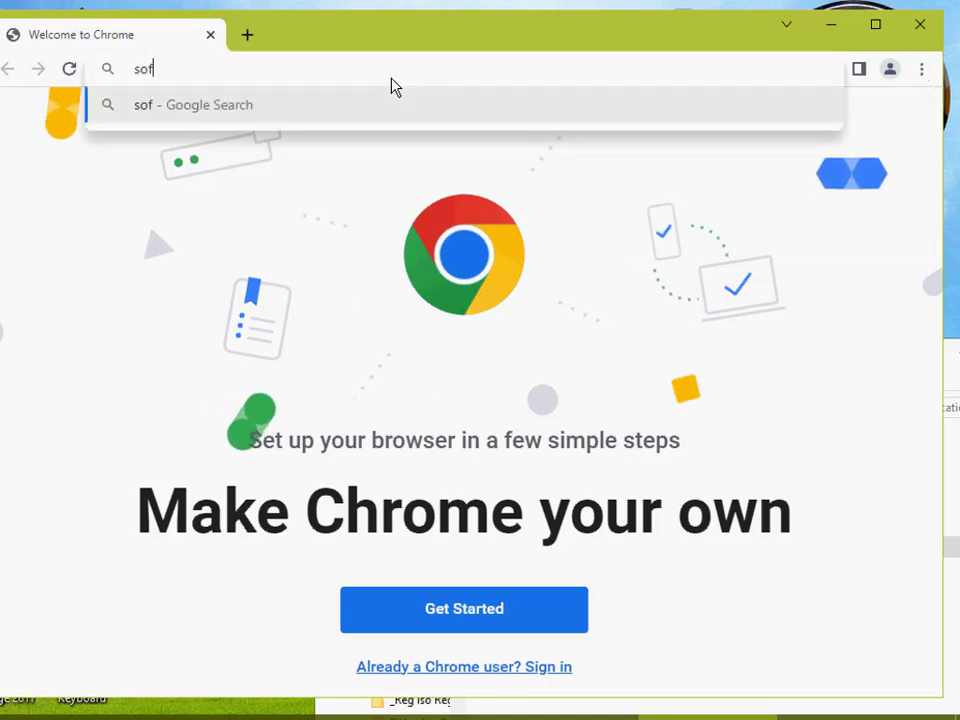
pyautogui.write('tpedia')
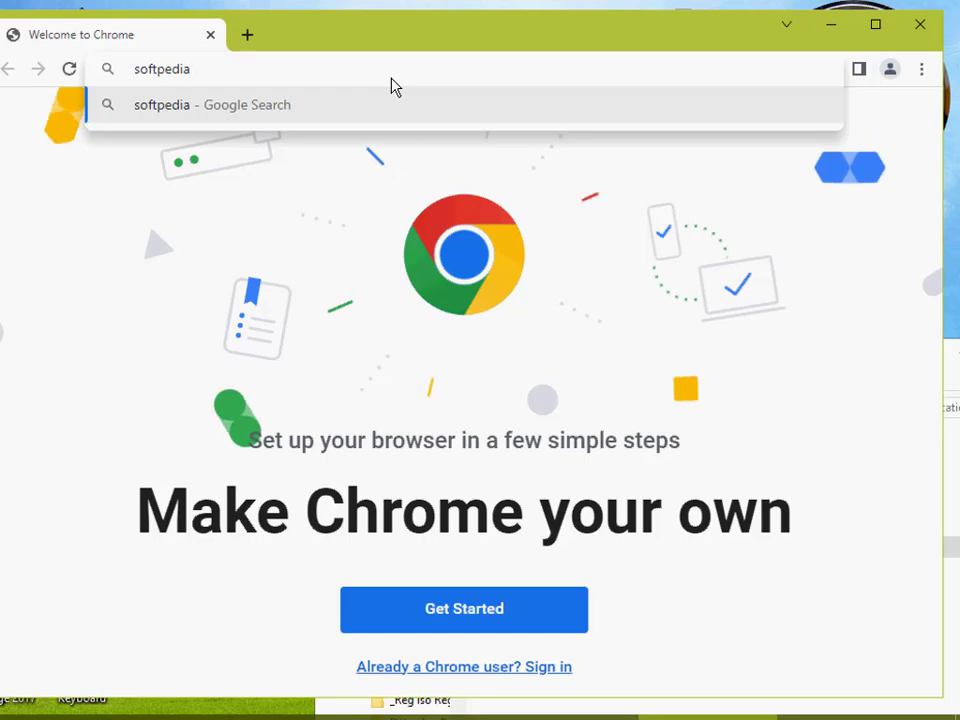
pyautogui.hotkey('ctrl', 'Return')
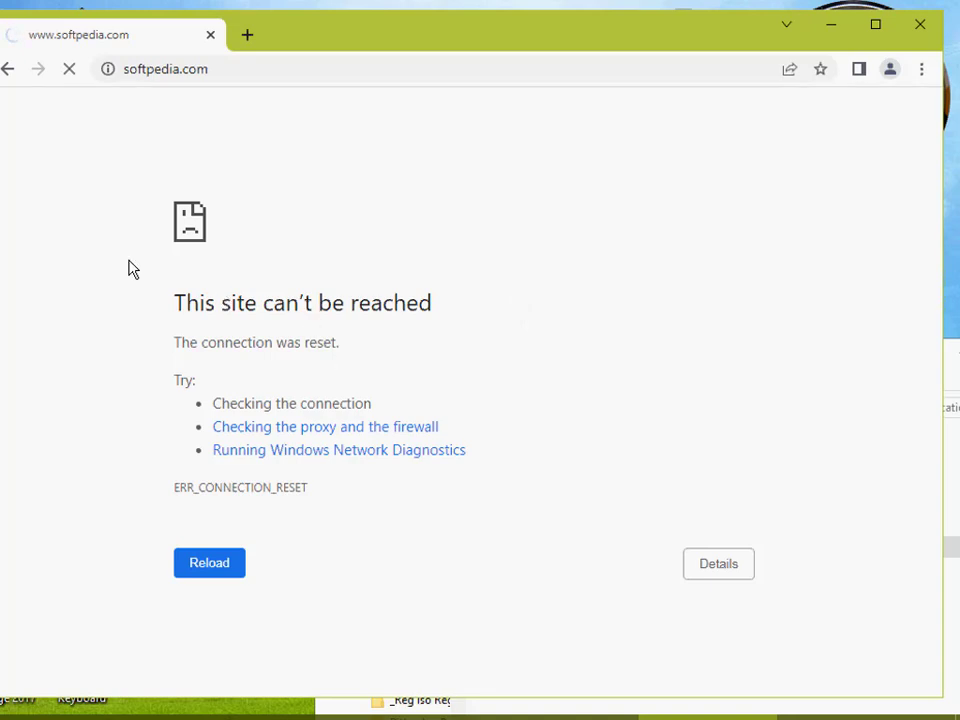
pyautogui.click(70, 80)
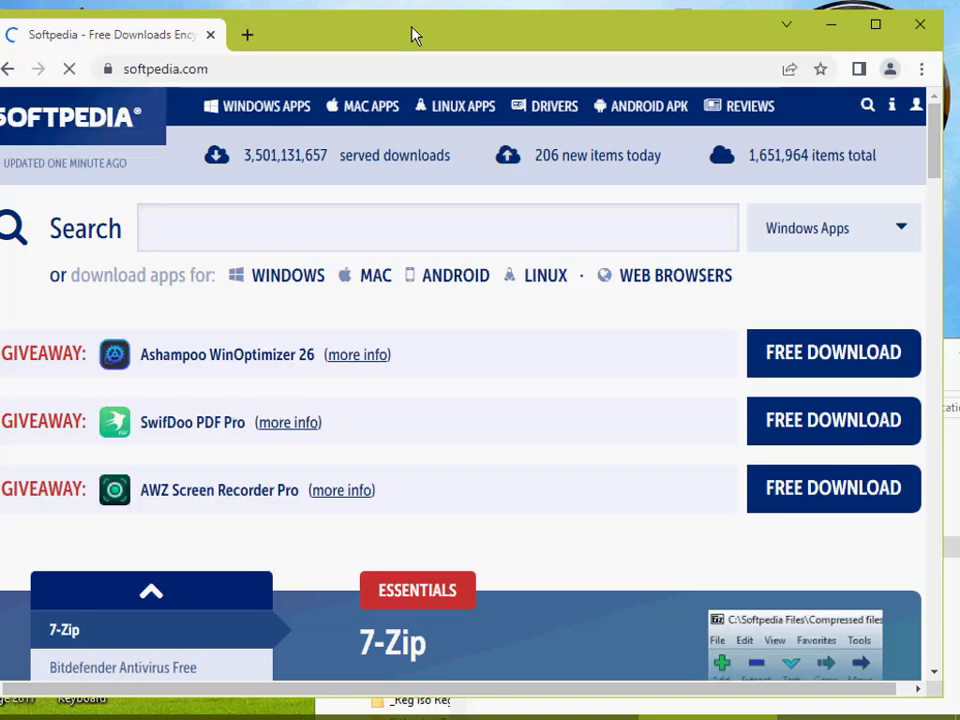
pyautogui.doubleClick(414, 34)
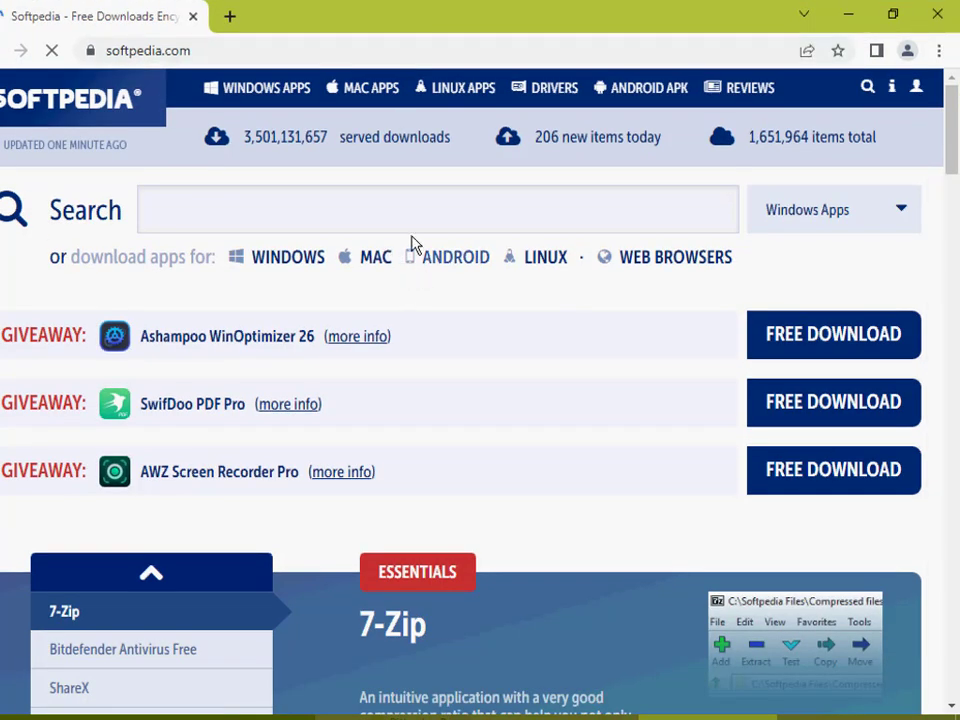
pyautogui.scroll(-5, 564, 452)
pyautogui.scroll(5, 572, 456)
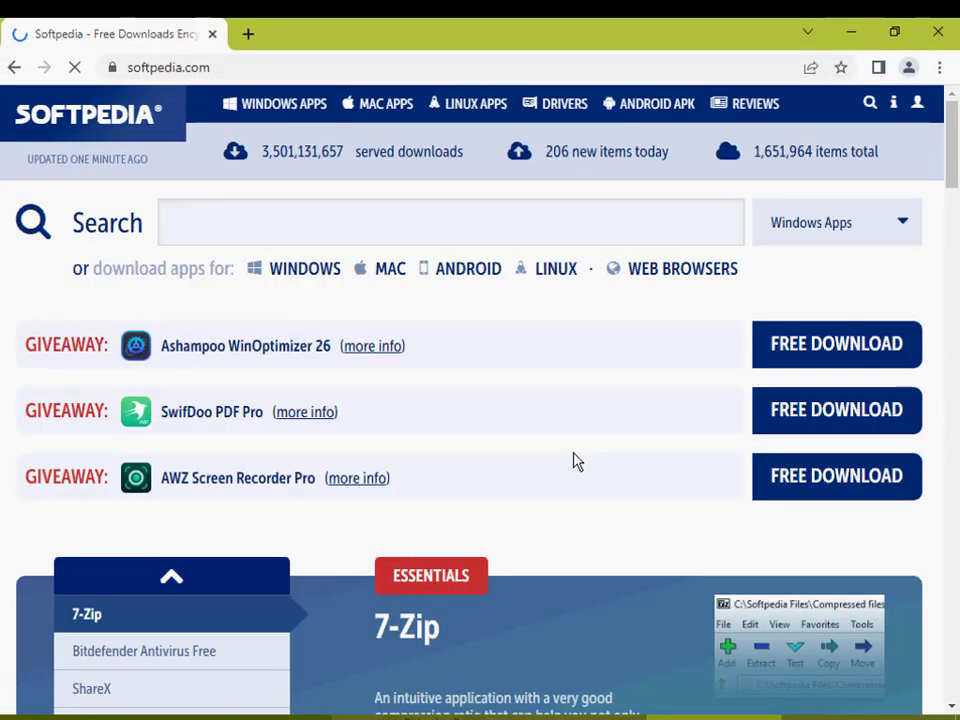
# Step: Load youtube.com in the same browser tab
pyautogui.click(344, 76)
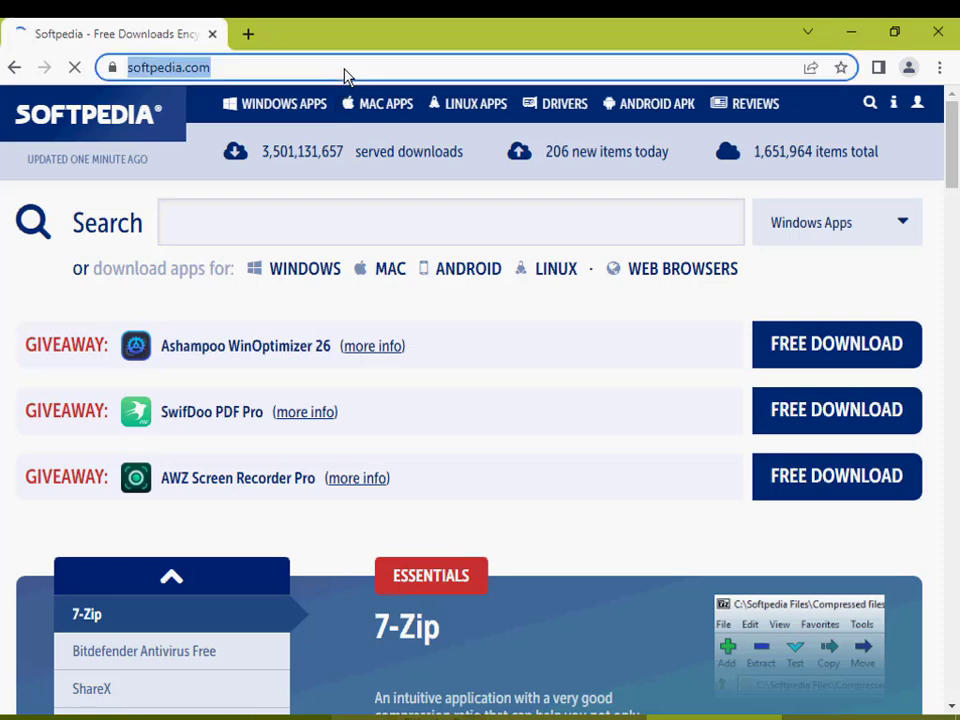
pyautogui.write('youtub')
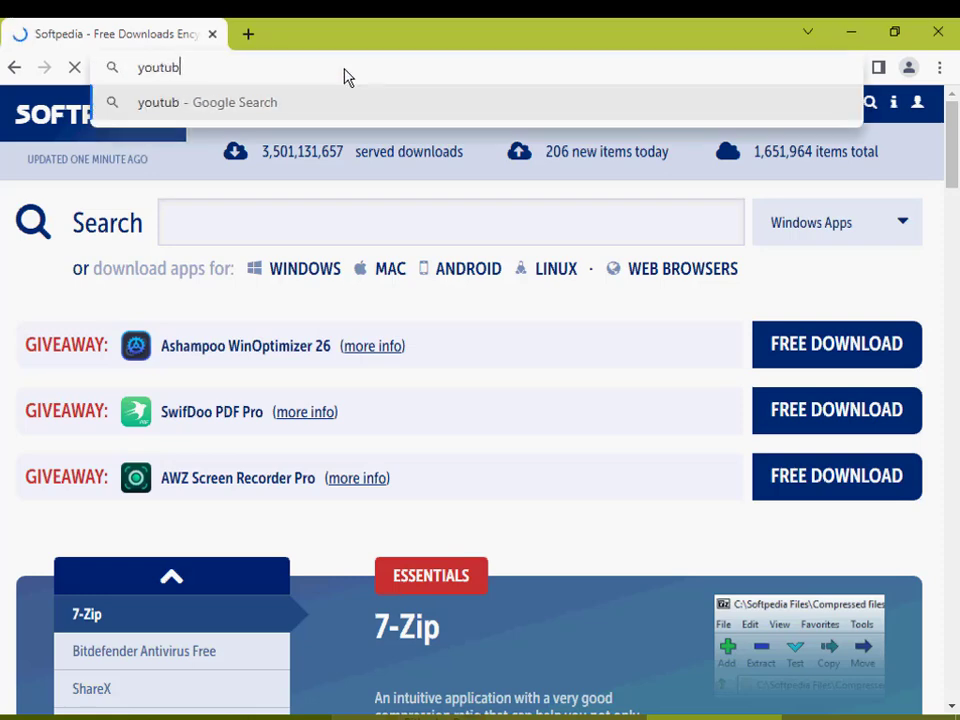
pyautogui.write('e')
pyautogui.press('Return')
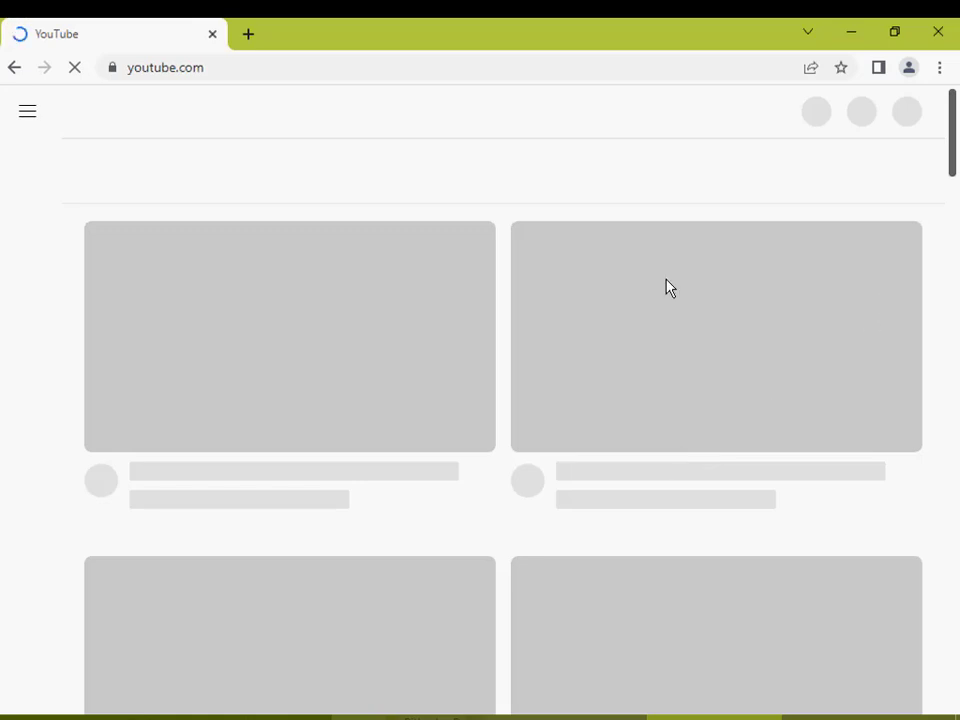
# Step: Restore the browser to a smaller window, minimize PE Network Manager and place the cursor in YouTube's search field
pyautogui.doubleClick(506, 37)
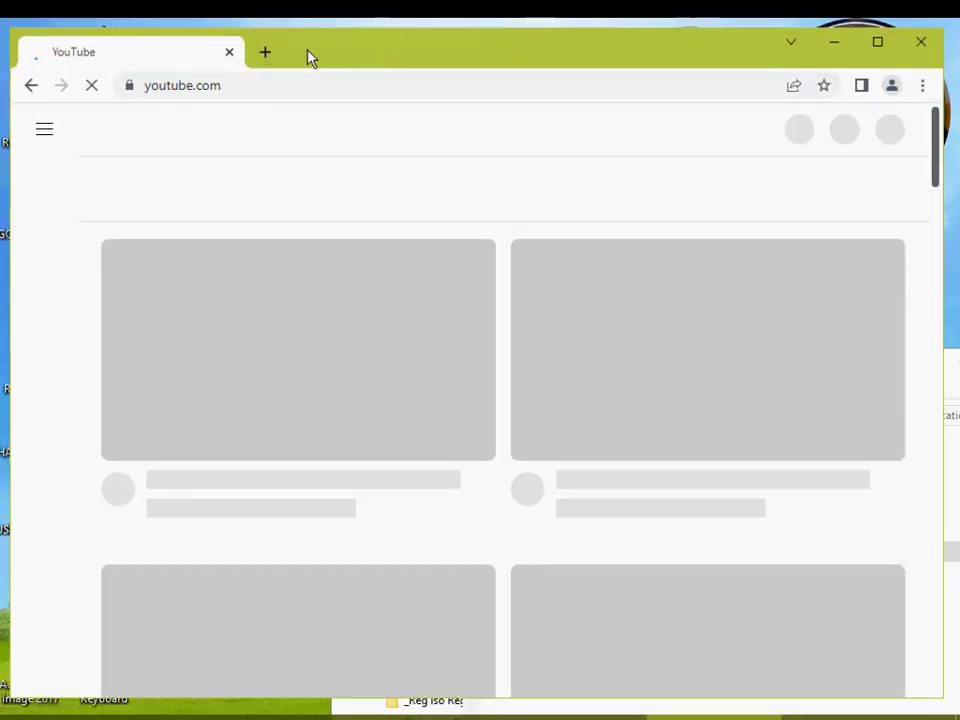
pyautogui.moveTo(310, 57); pyautogui.dragTo(534, 79)
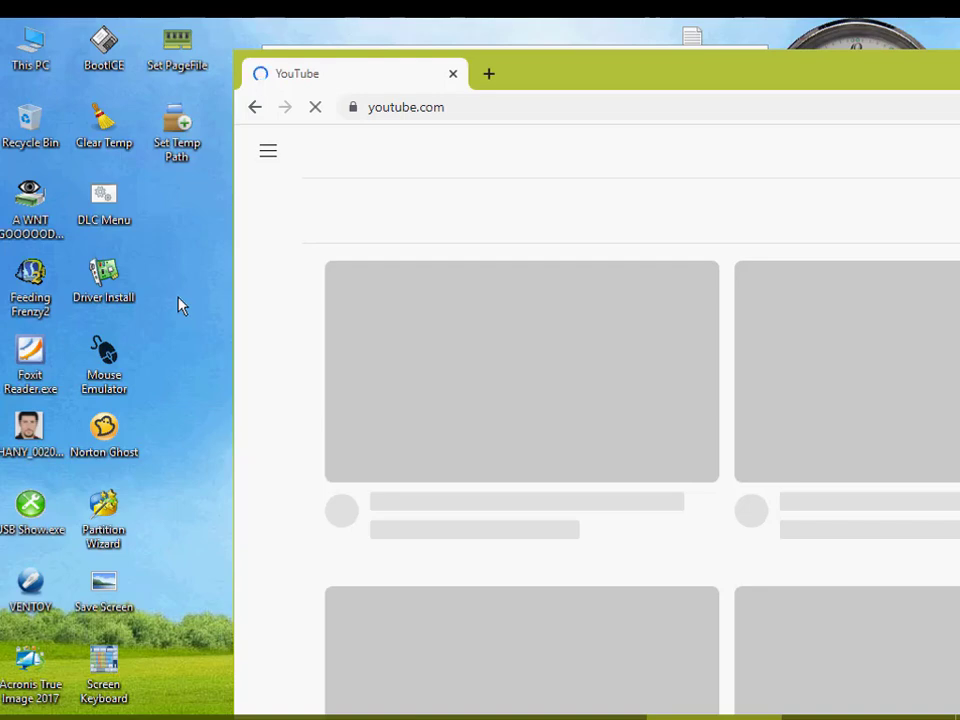
pyautogui.moveTo(671, 71); pyautogui.dragTo(527, 197)
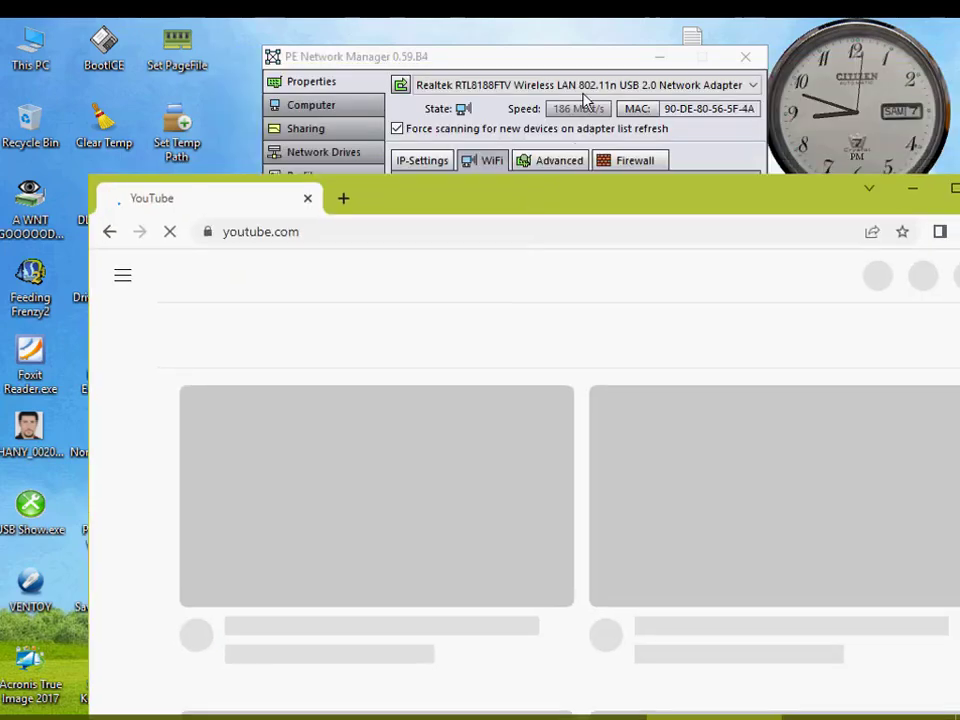
pyautogui.click(658, 58)
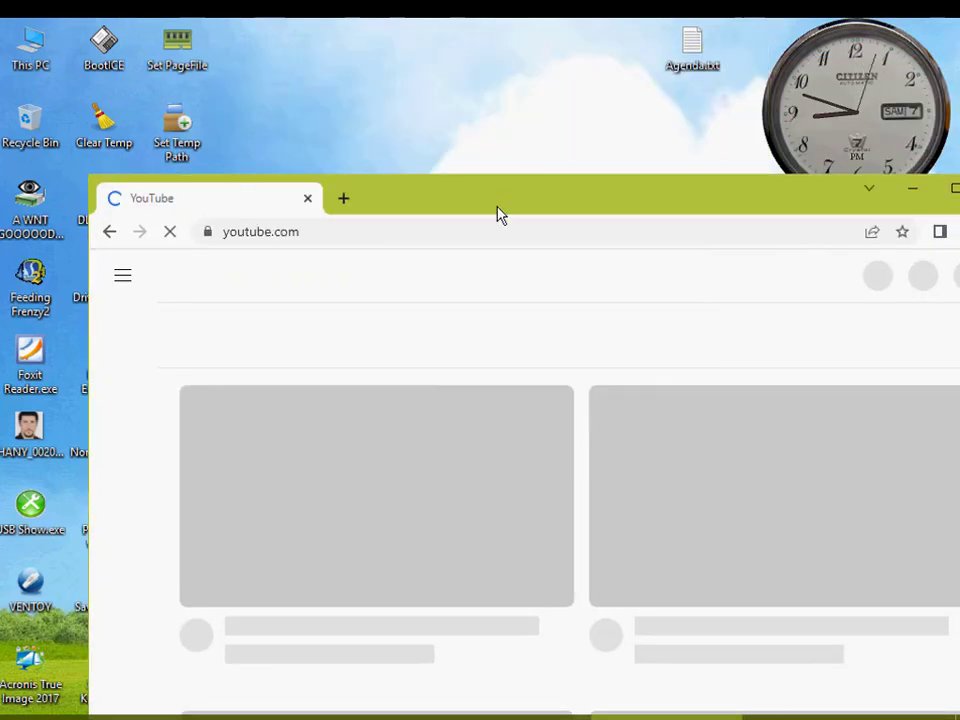
pyautogui.moveTo(499, 212); pyautogui.dragTo(397, 79)
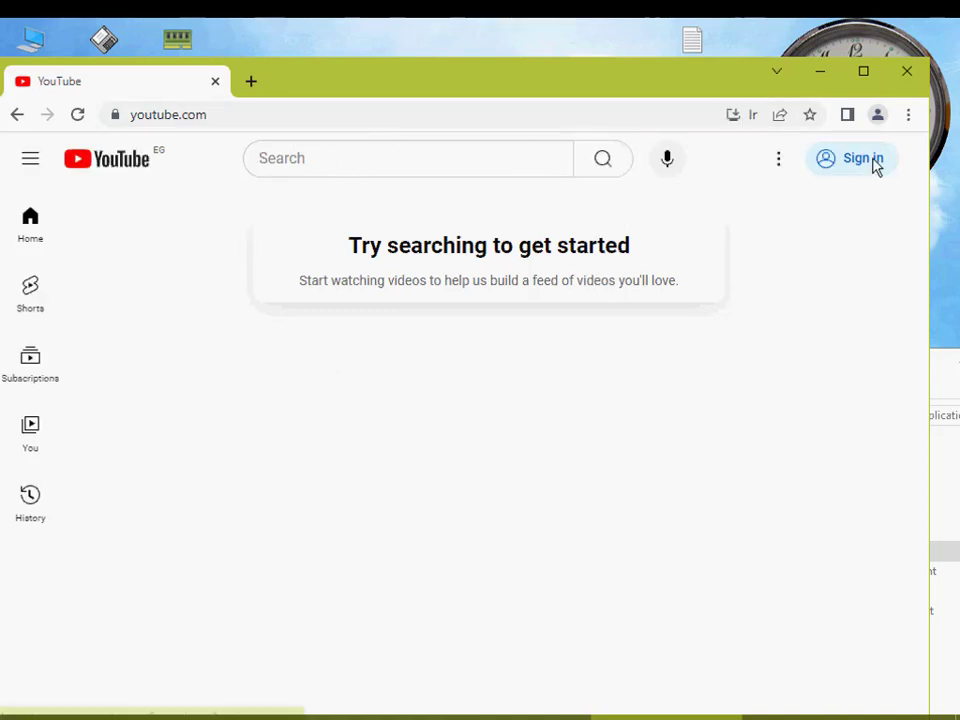
pyautogui.click(418, 165)
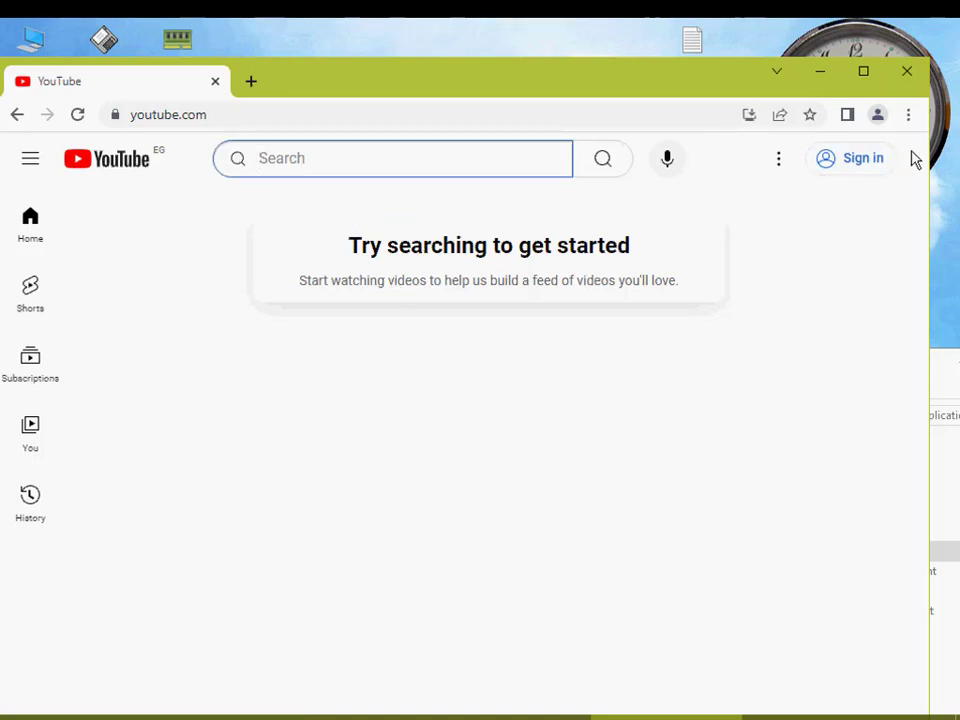
# Step: Load softpedia.com in the current browser tab, shift the browser window aside and look through the page
pyautogui.click(470, 115)
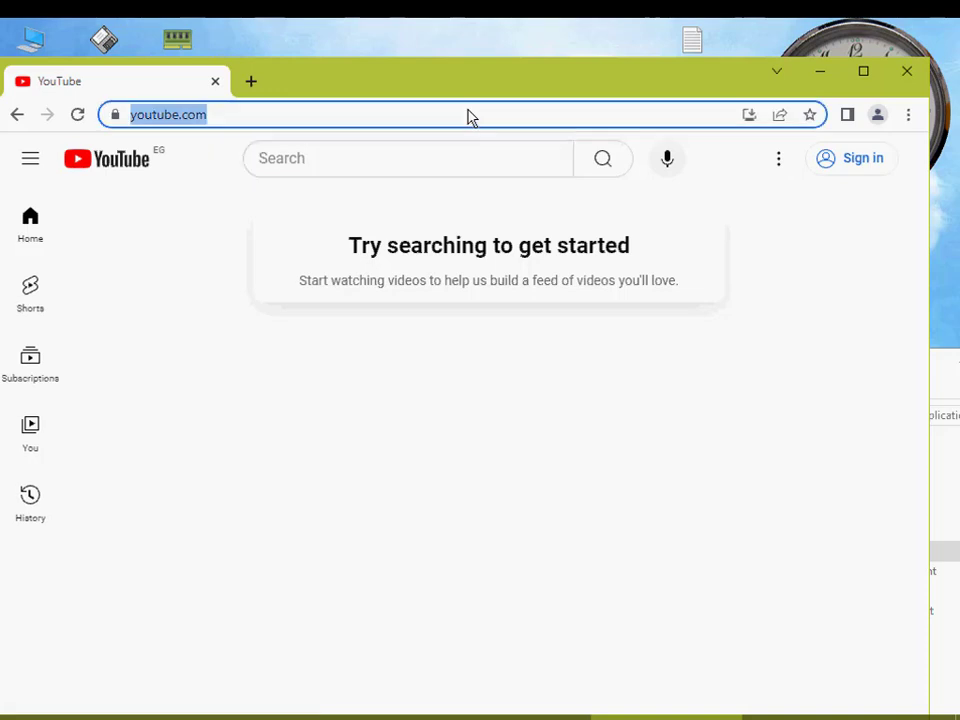
pyautogui.write('so')
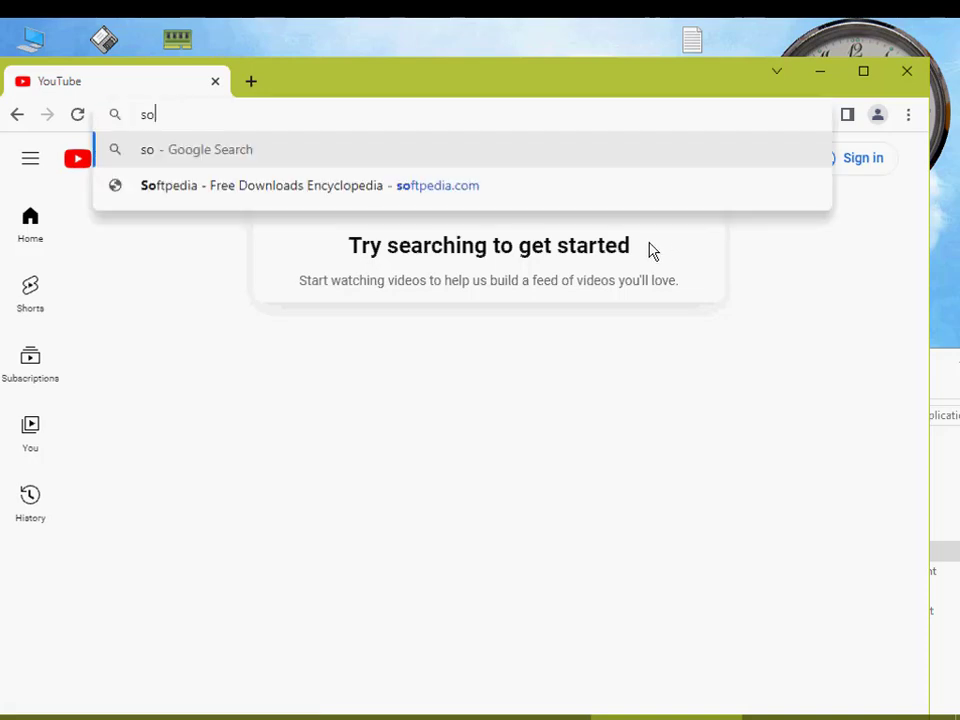
pyautogui.write('ftpedia')
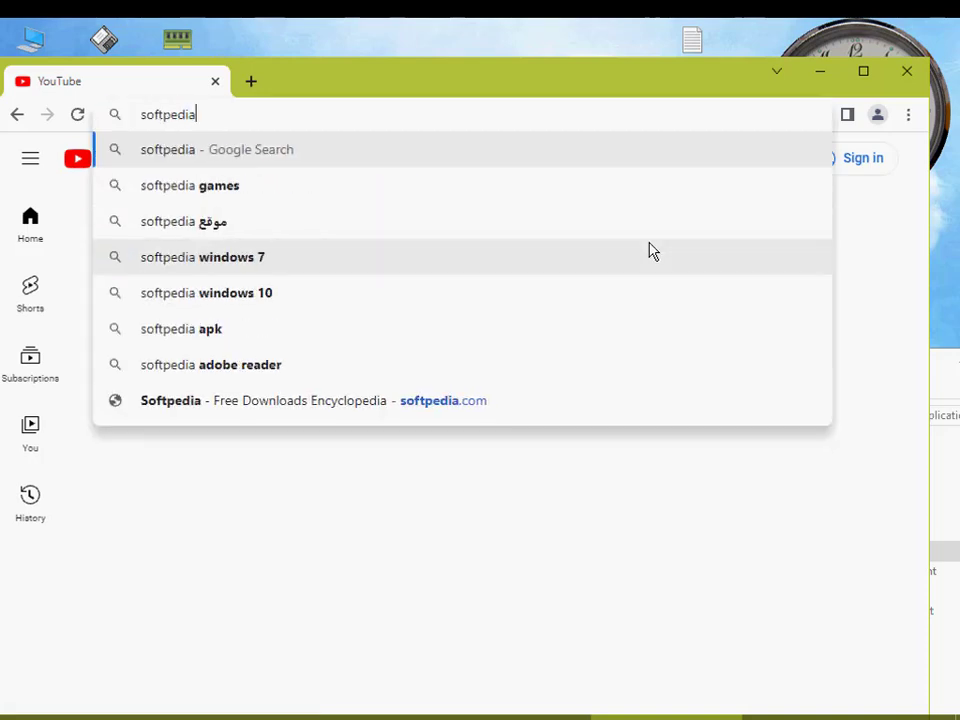
pyautogui.press('Return')
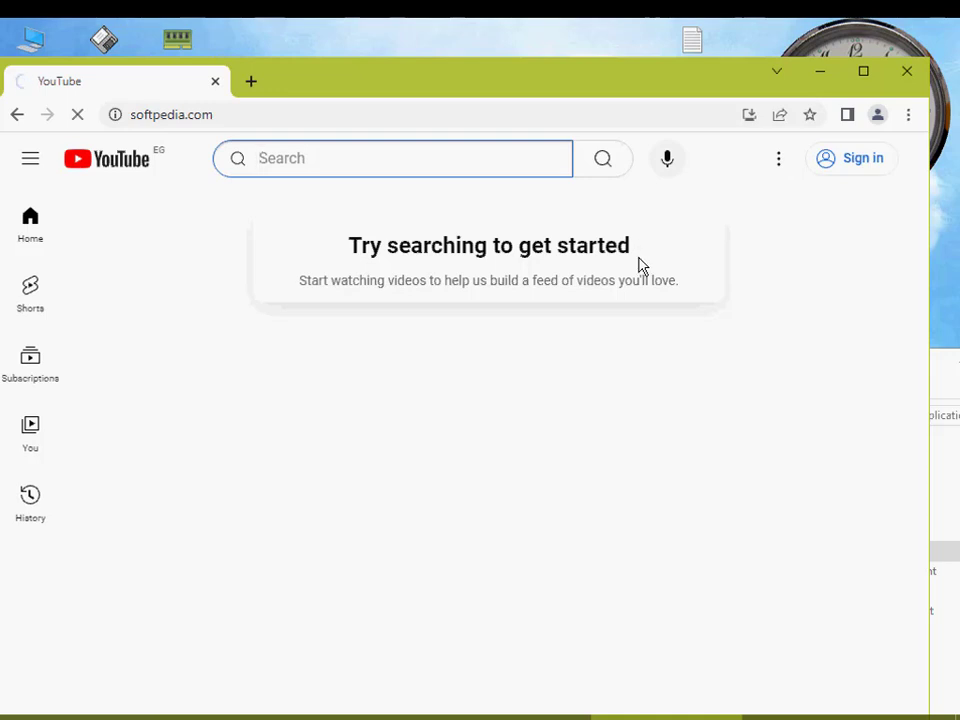
pyautogui.moveTo(505, 76); pyautogui.dragTo(569, 74)
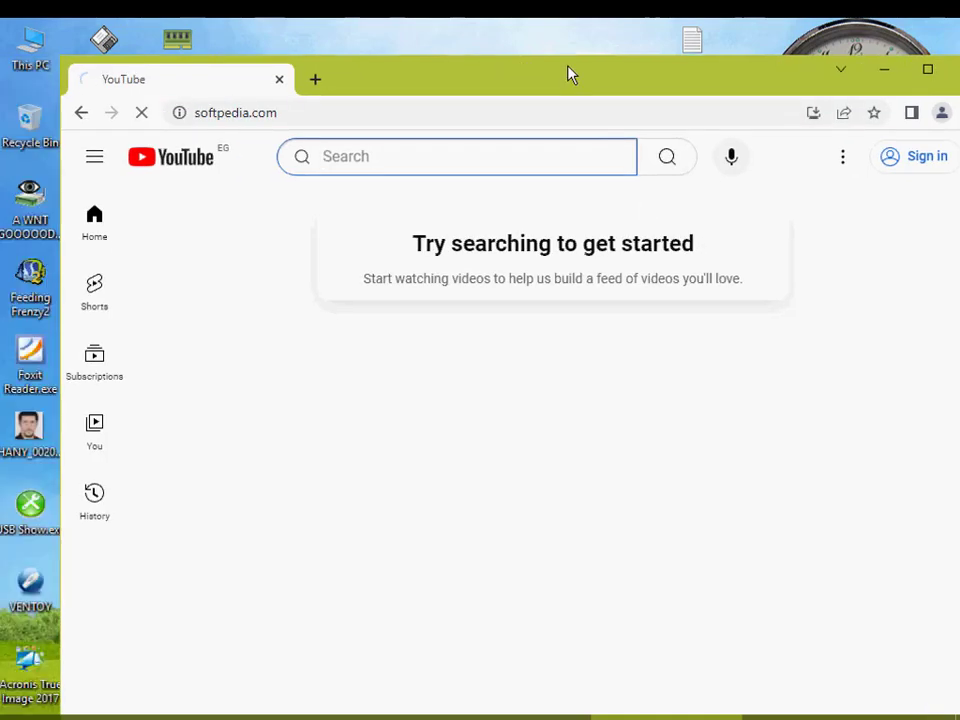
pyautogui.click(302, 118)
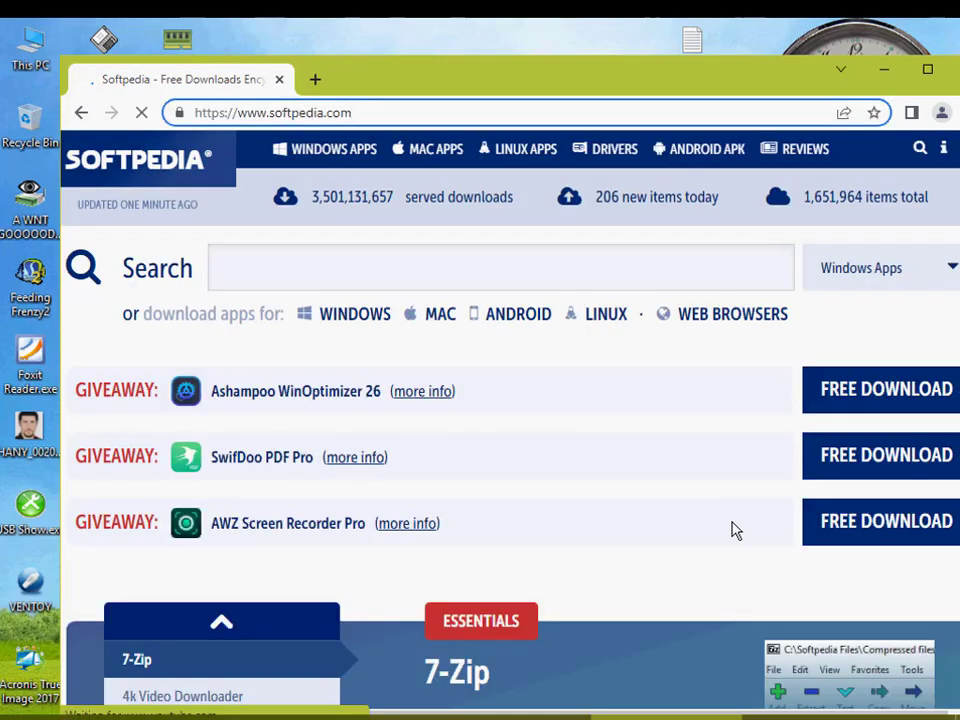
pyautogui.scroll(-8, 745, 527)
pyautogui.scroll(5, 755, 510)
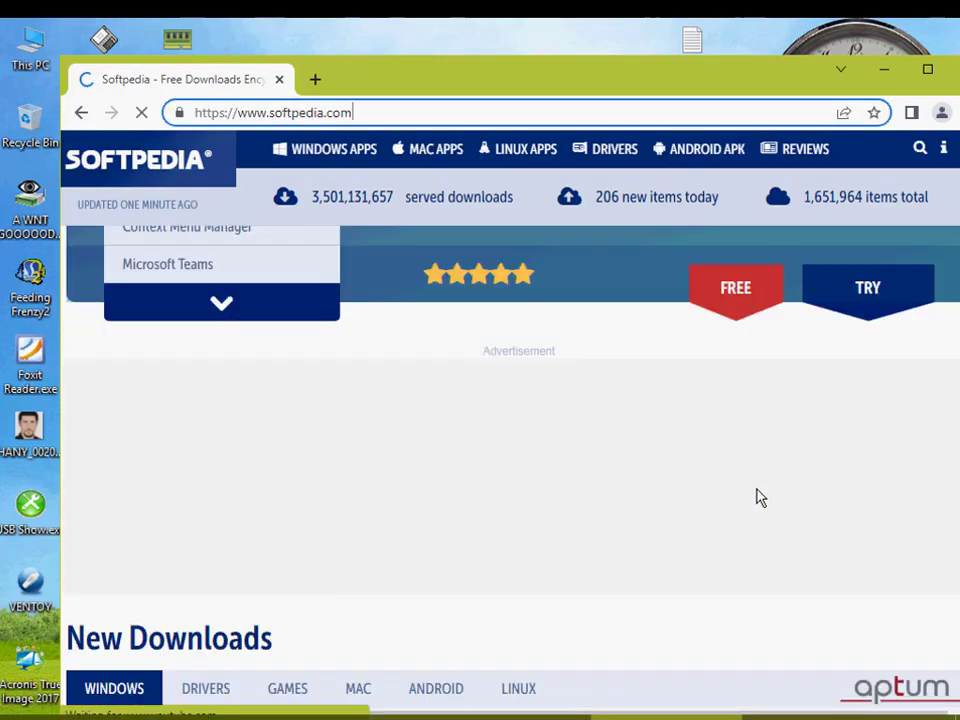
# Step: Close the browser and the Chrome_x32 Application folder window to clear the desktop
pyautogui.moveTo(792, 69); pyautogui.dragTo(745, 64)
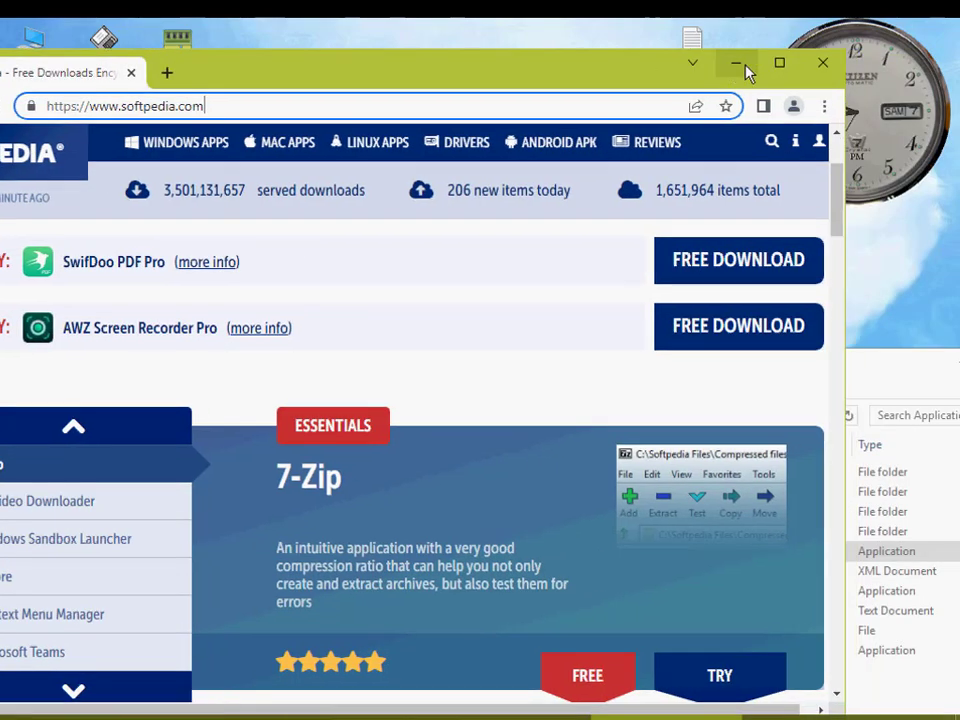
pyautogui.click(830, 64)
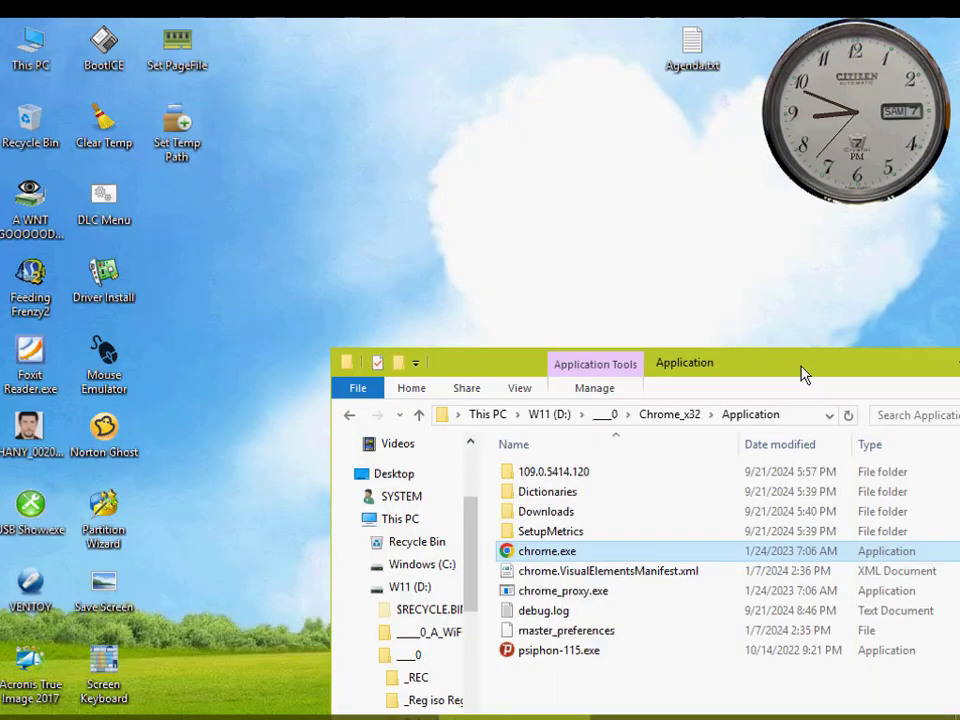
pyautogui.moveTo(800, 372); pyautogui.dragTo(667, 198)
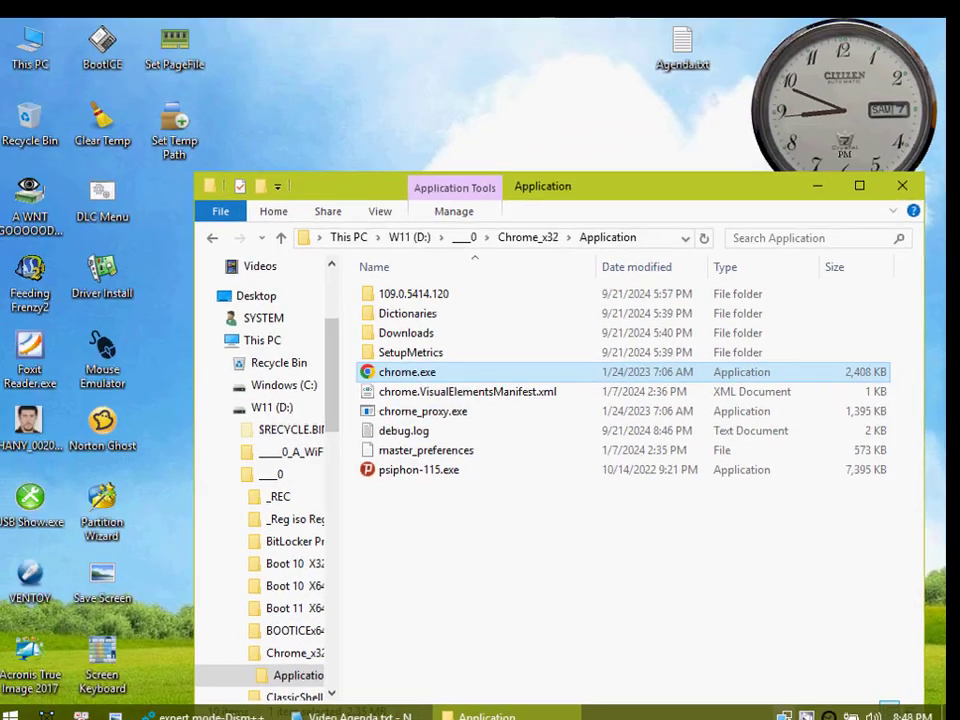
pyautogui.moveTo(761, 711)
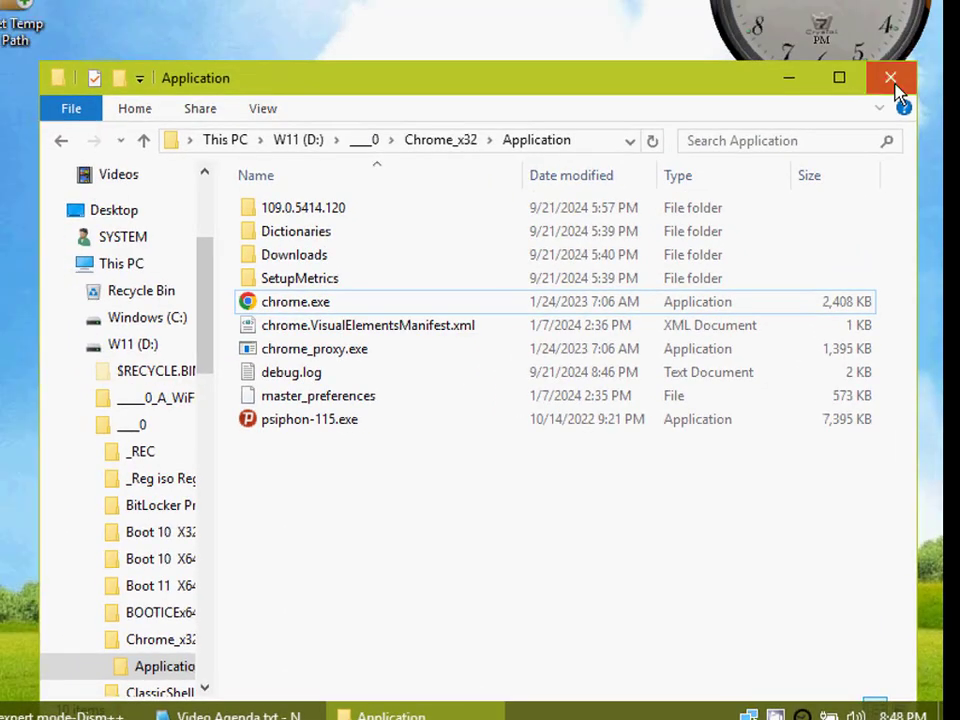
pyautogui.click(891, 79)
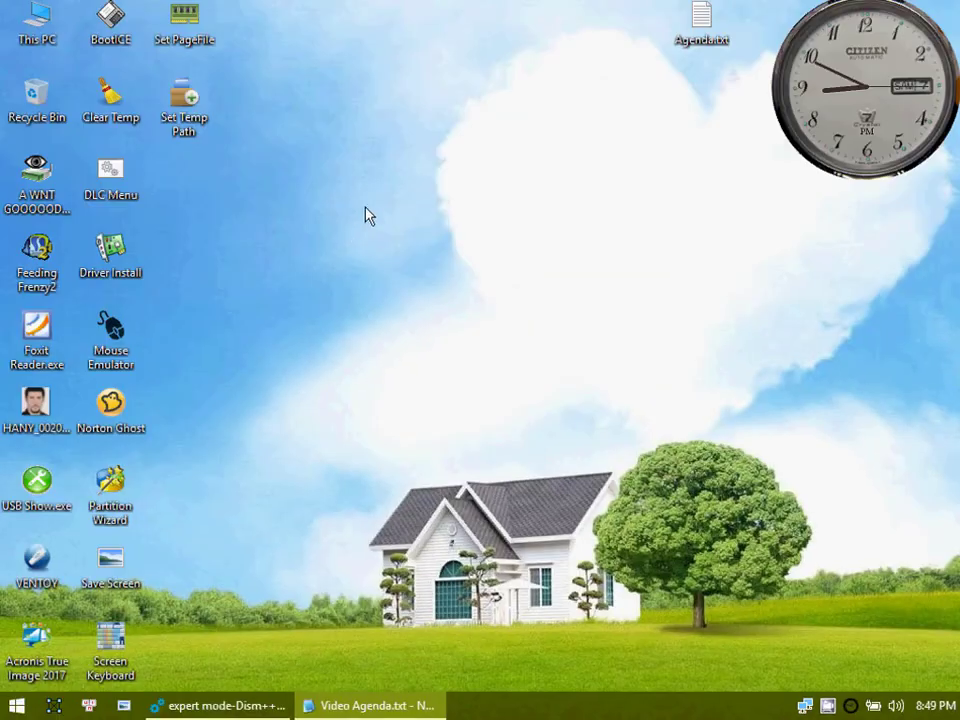
# Step: Switch to Dism++ and add the driver folder 802.11n USB Wireless LAN Card from D:\____0_A_WiFi-Driver to the D:\Boot image
pyautogui.click(266, 703)
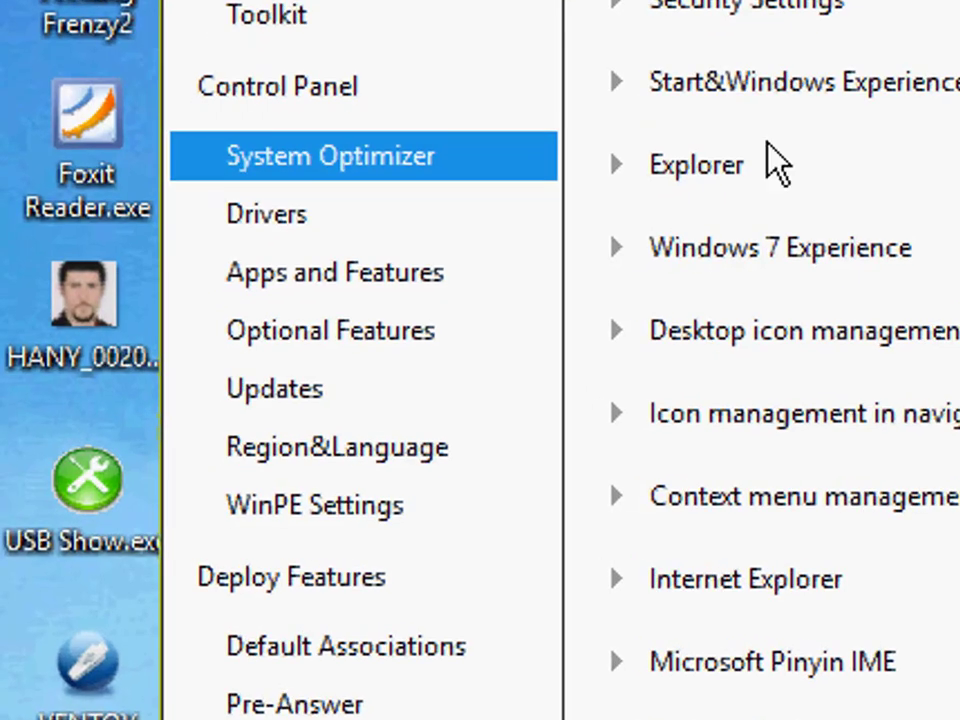
pyautogui.click(400, 248)
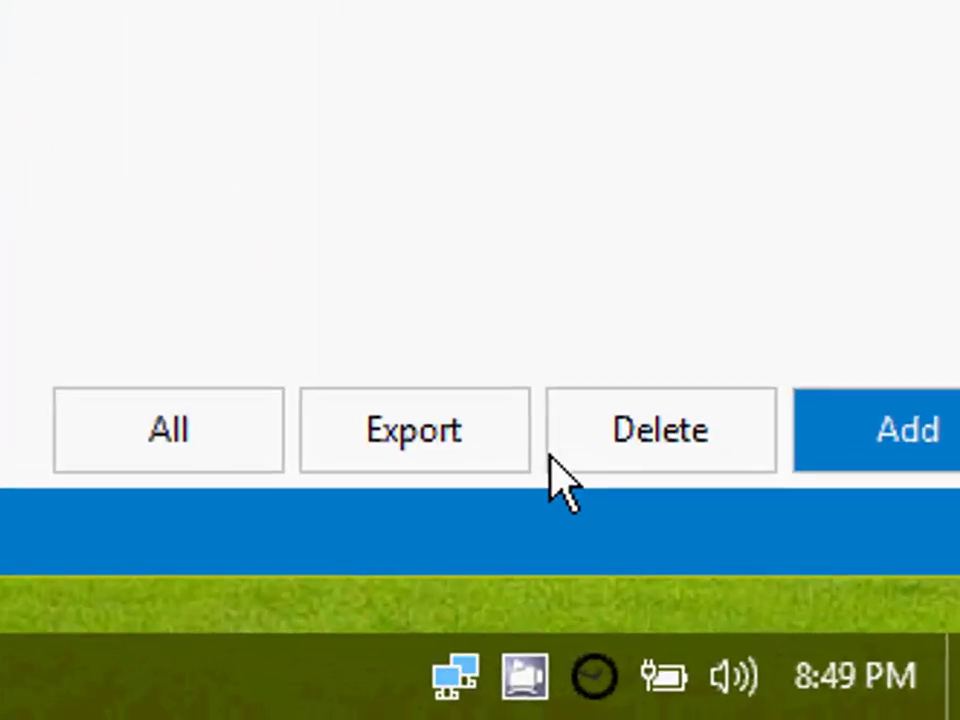
pyautogui.click(865, 510)
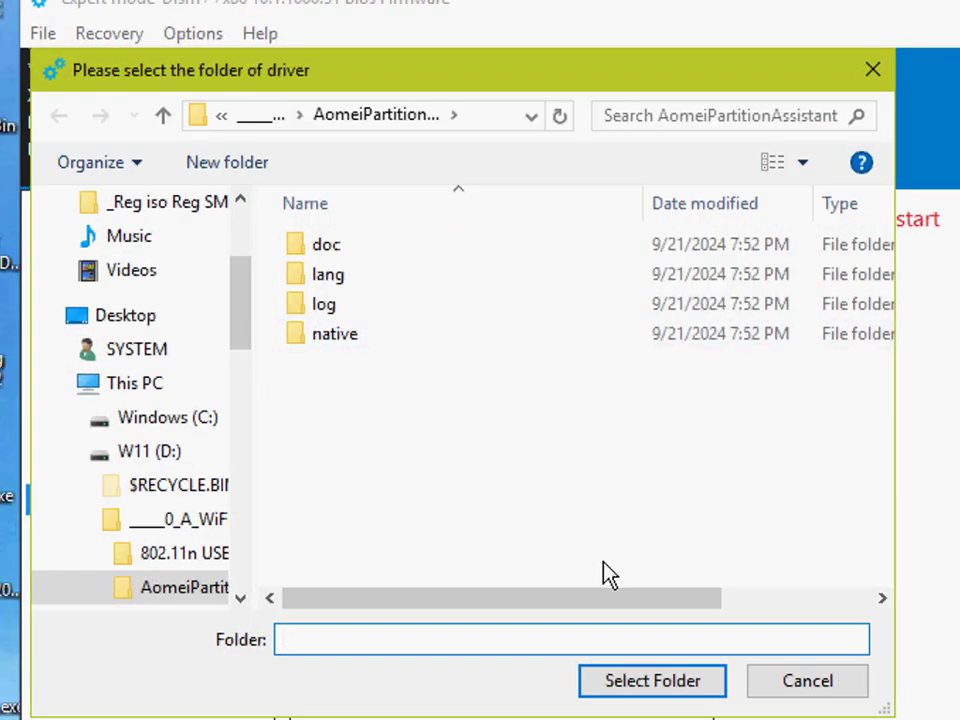
pyautogui.click(135, 454)
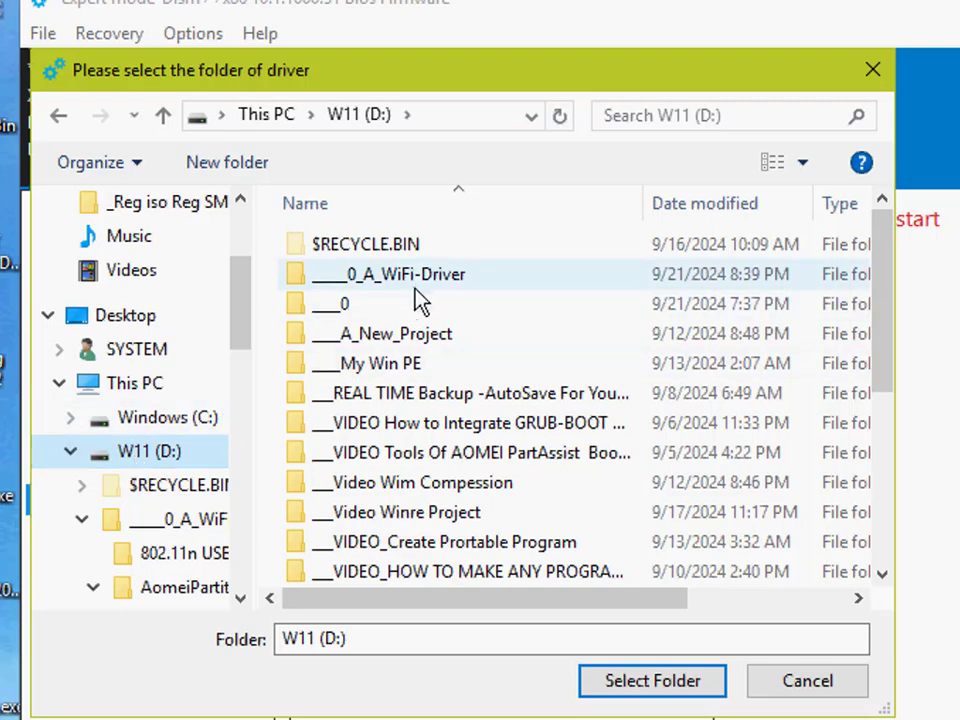
pyautogui.doubleClick(447, 285)
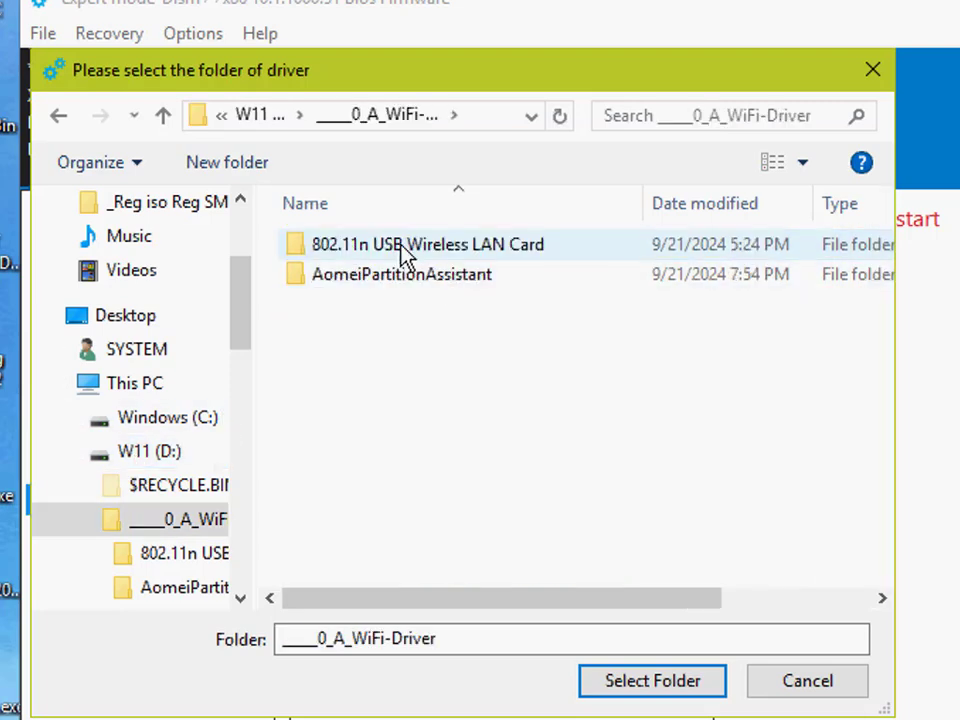
pyautogui.click(403, 255)
pyautogui.doubleClick(405, 255)
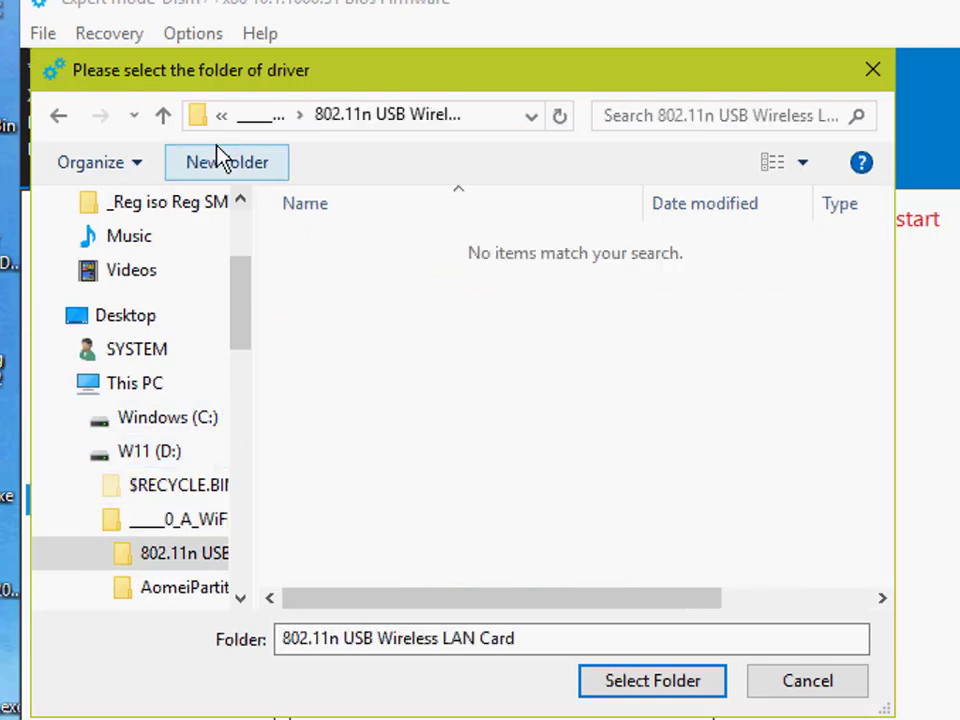
pyautogui.click(162, 115)
pyautogui.click(445, 249)
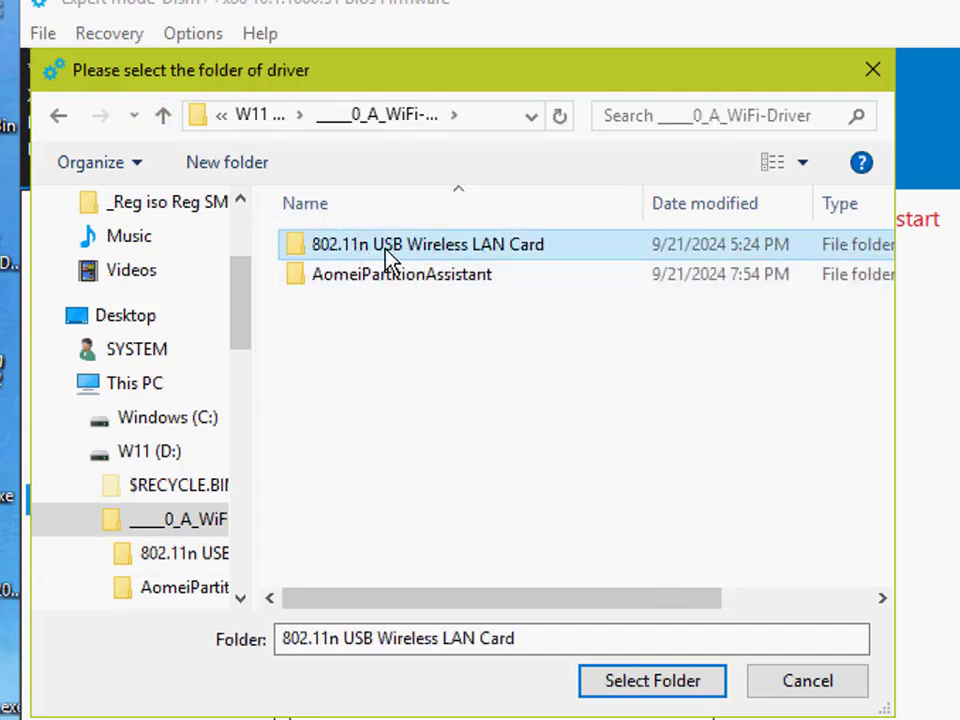
pyautogui.click(660, 690)
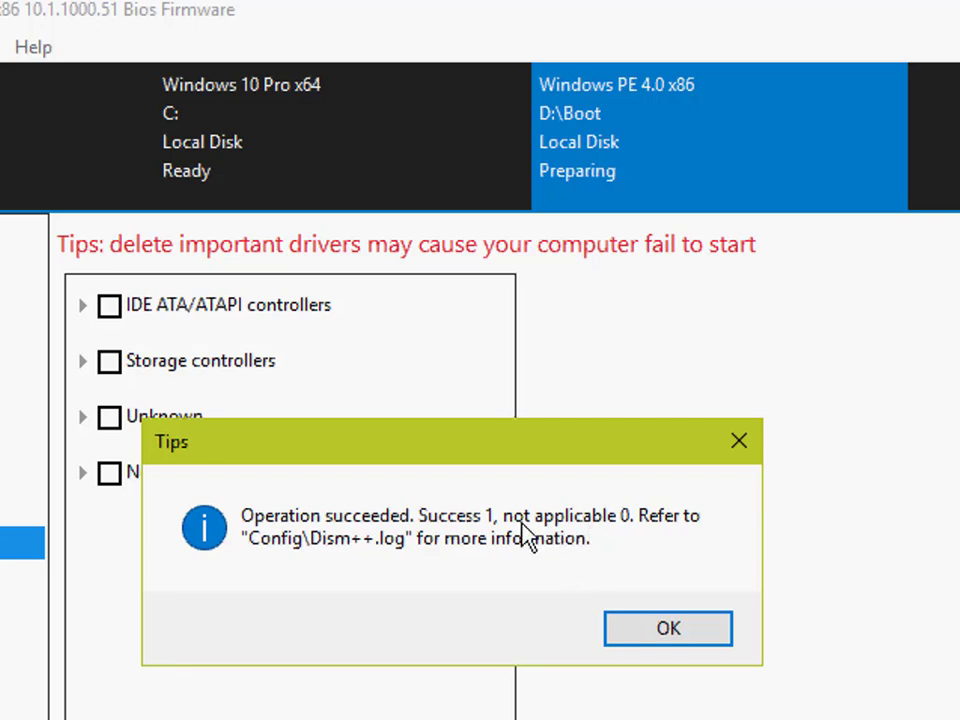
pyautogui.click(664, 639)
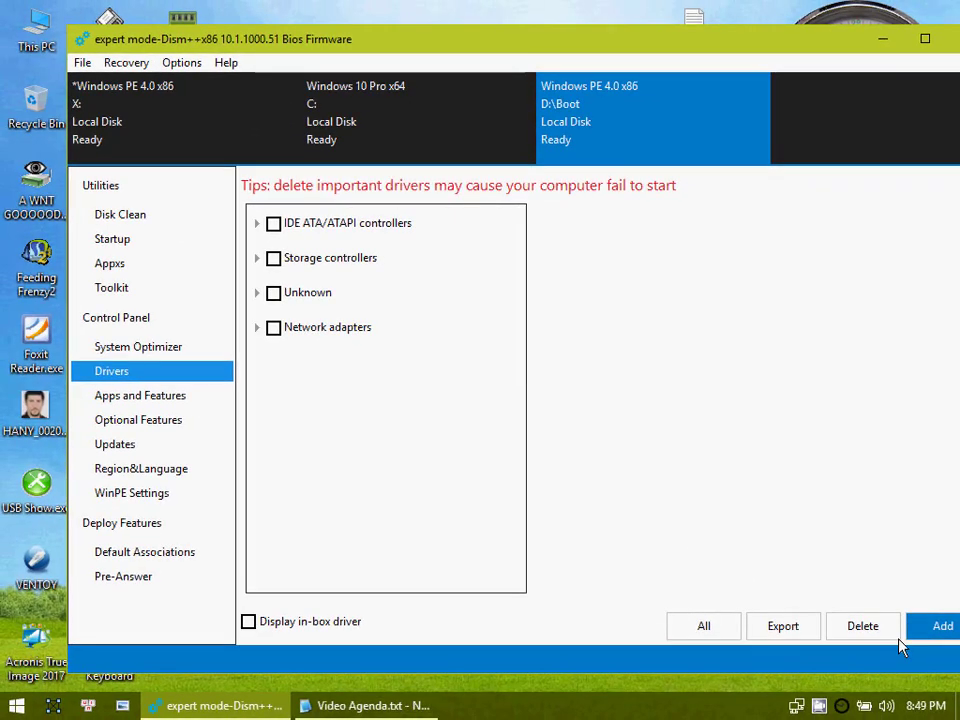
# Step: Examine the System Optimizer, Drivers and Disk Clean sections and the Control Panel and Utilities pages for the D:\Boot image
pyautogui.click(118, 358)
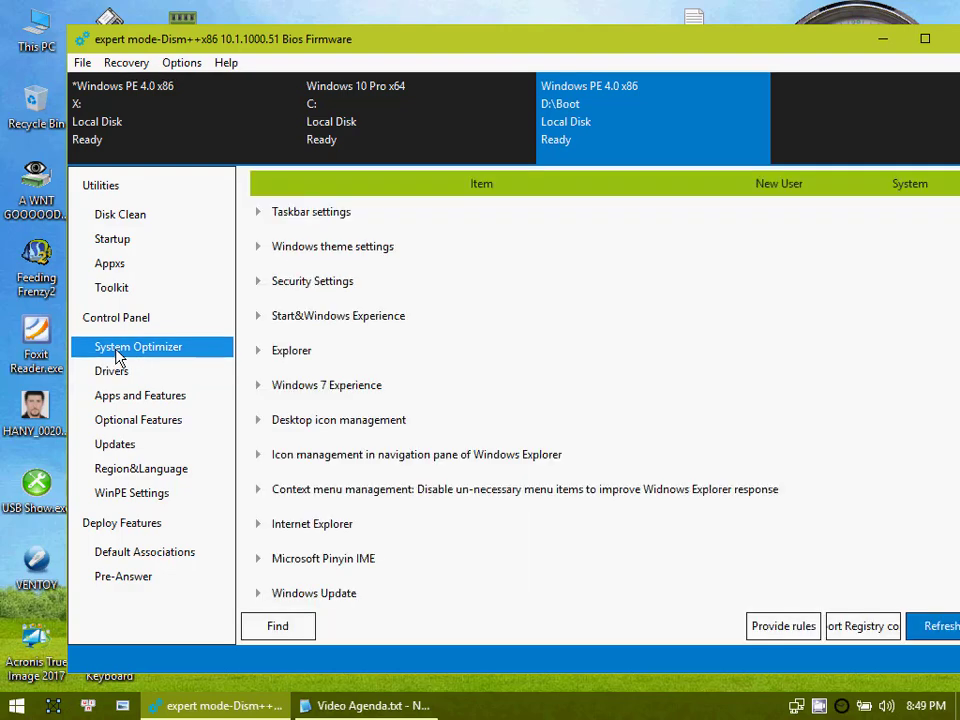
pyautogui.click(131, 322)
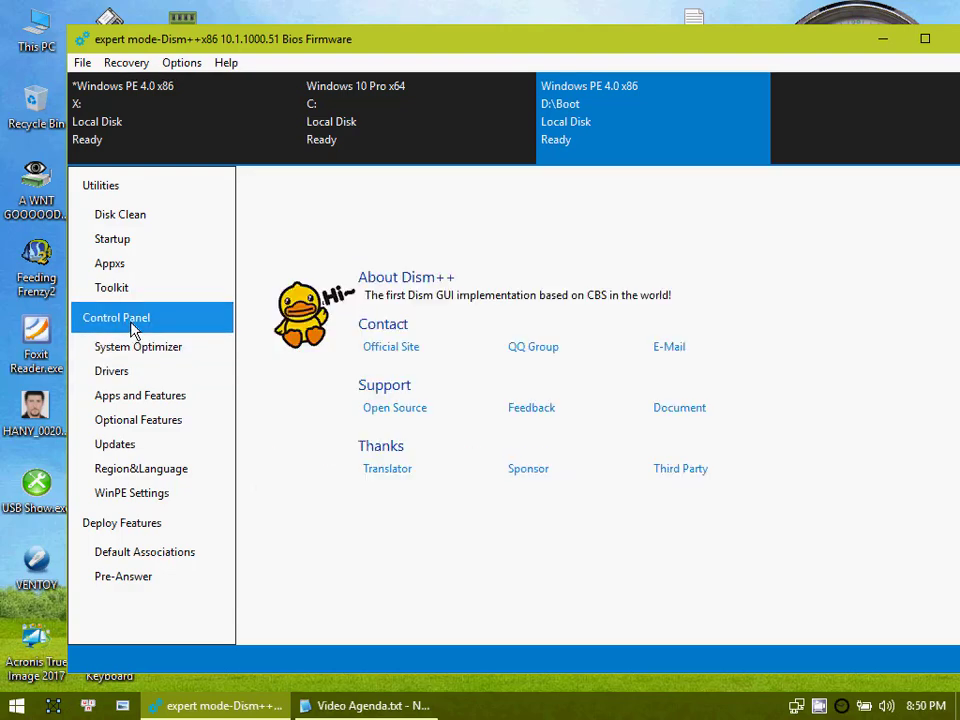
pyautogui.click(122, 350)
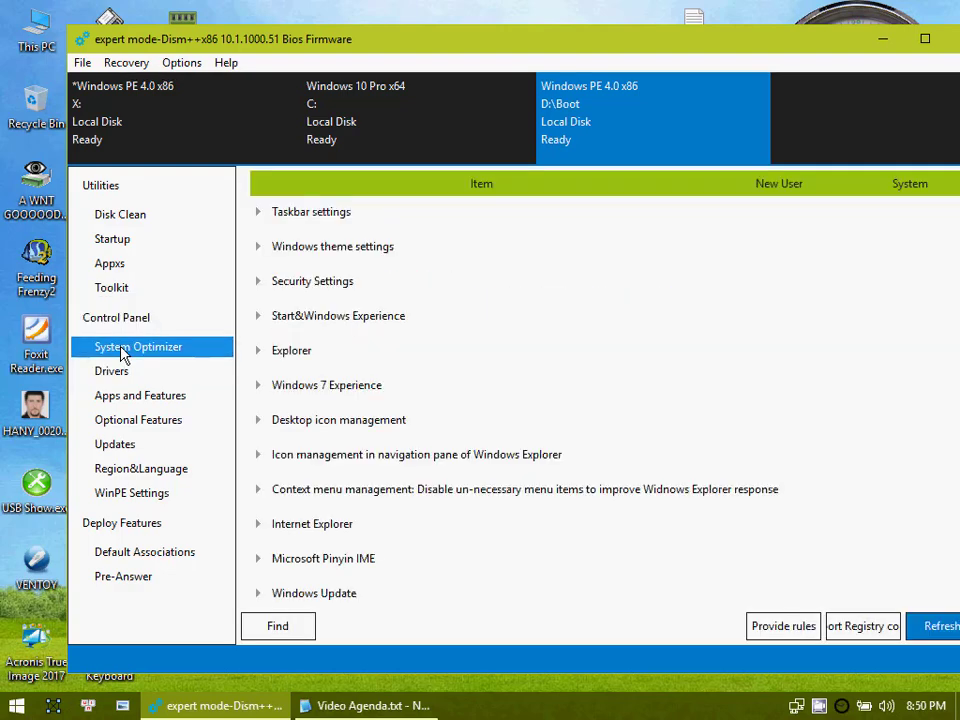
pyautogui.click(123, 373)
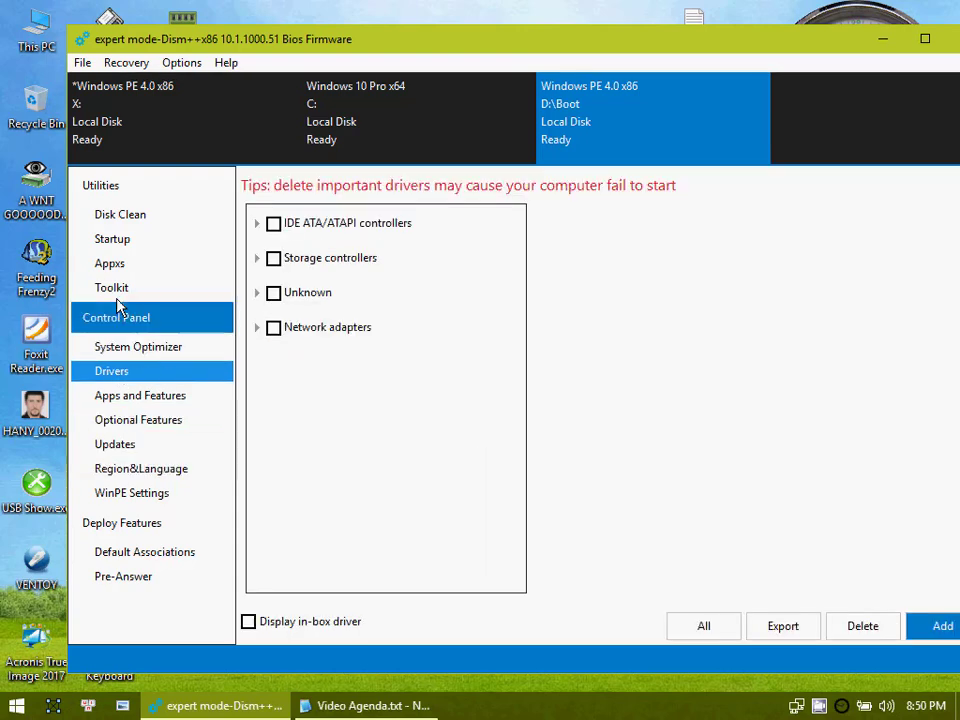
pyautogui.click(116, 217)
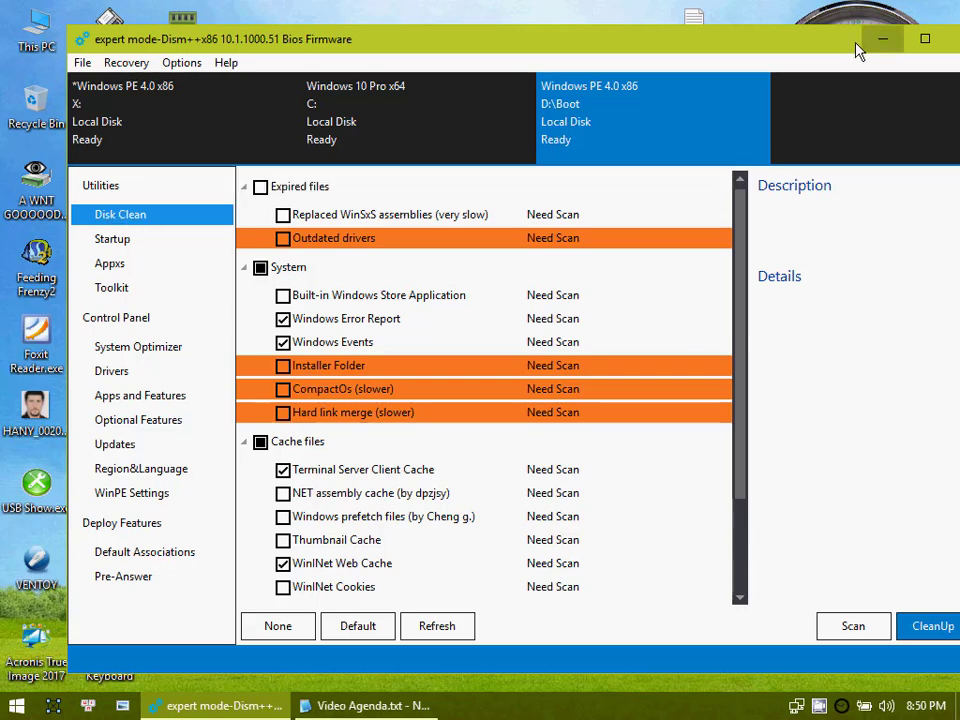
pyautogui.moveTo(820, 40); pyautogui.dragTo(714, 33)
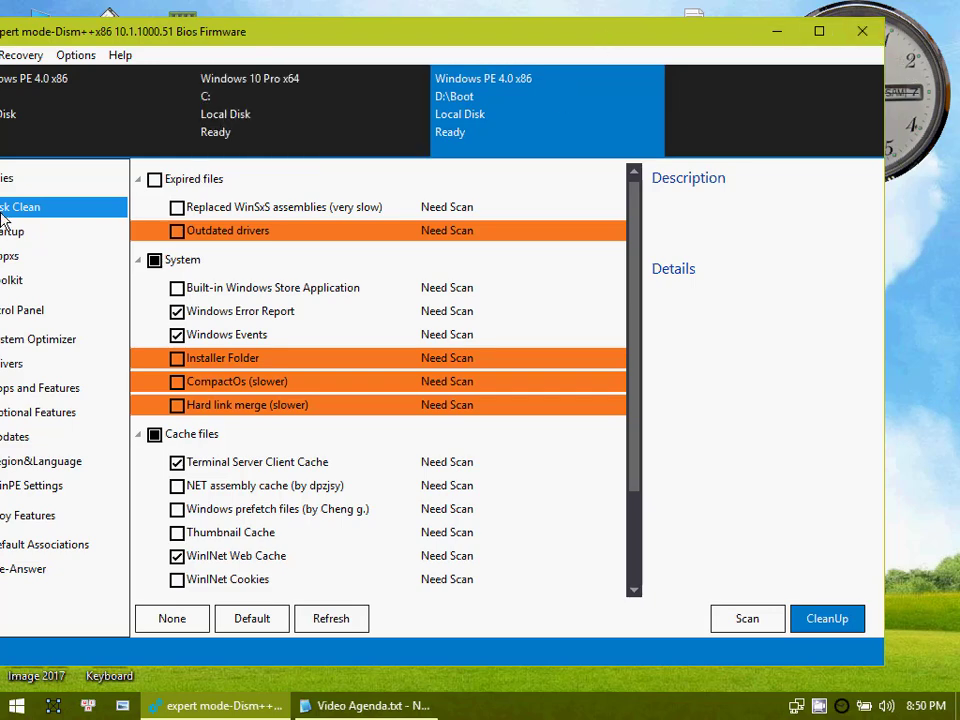
pyautogui.moveTo(142, 30); pyautogui.dragTo(246, 18)
pyautogui.click(113, 167)
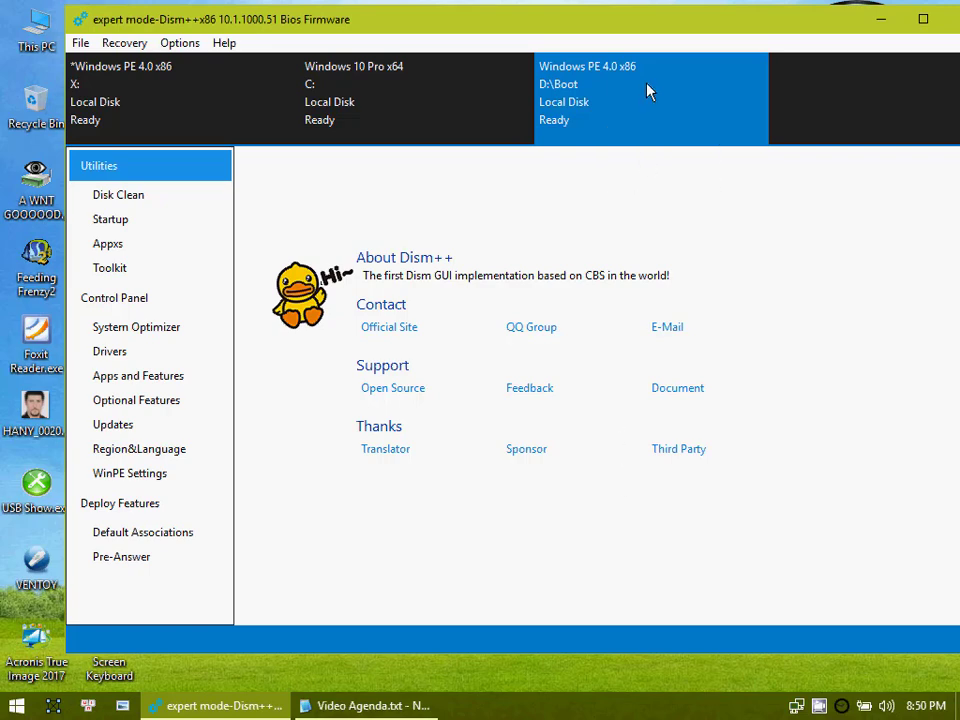
pyautogui.moveTo(647, 91)
# Step: Move the Dism++ window clear of the desktop's Agenda.txt, open that file to read the agenda and close it
pyautogui.moveTo(687, 27); pyautogui.dragTo(667, 82)
pyautogui.doubleClick(694, 28)
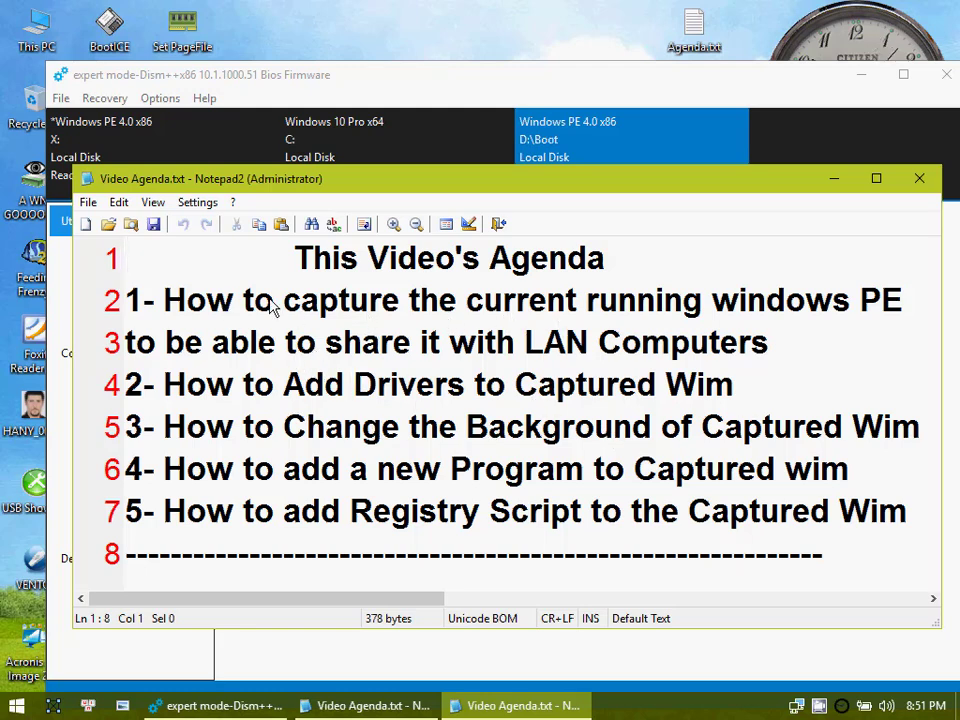
pyautogui.click(919, 183)
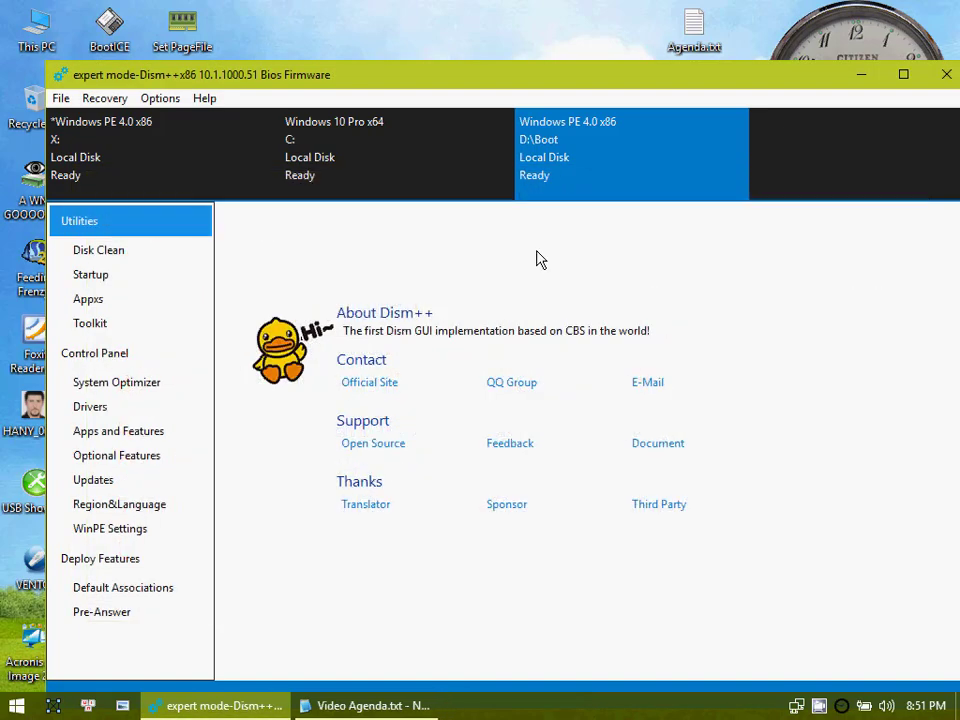
# Step: Save the D:\Boot image as a bootable WIM named PE17.wim in the root of drive D:
pyautogui.click(61, 99)
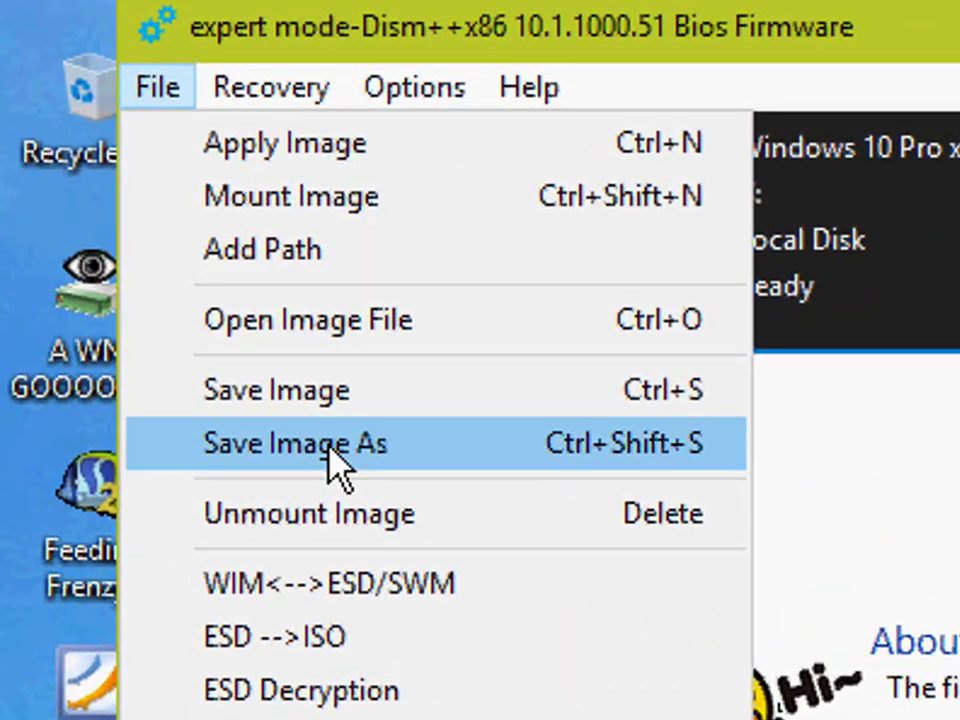
pyautogui.press('Escape')
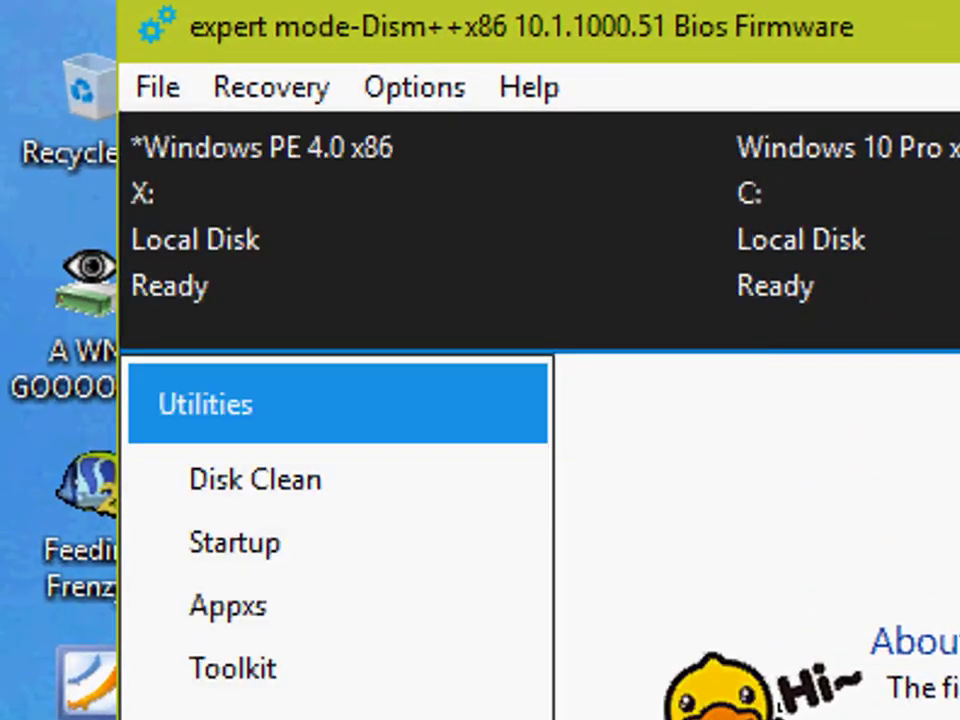
pyautogui.click(148, 92)
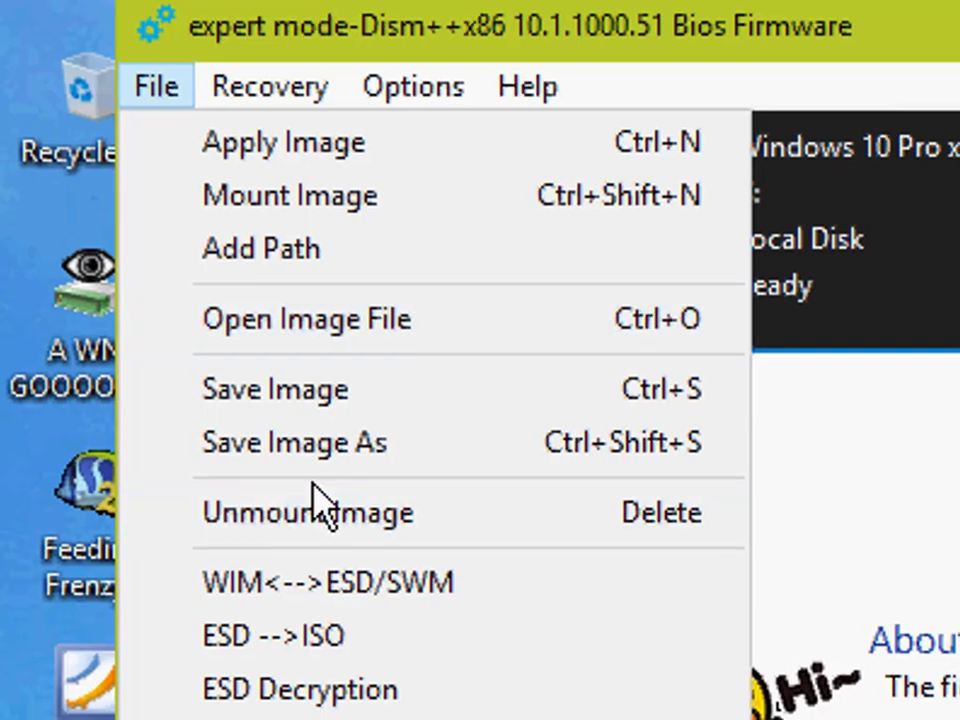
pyautogui.click(300, 442)
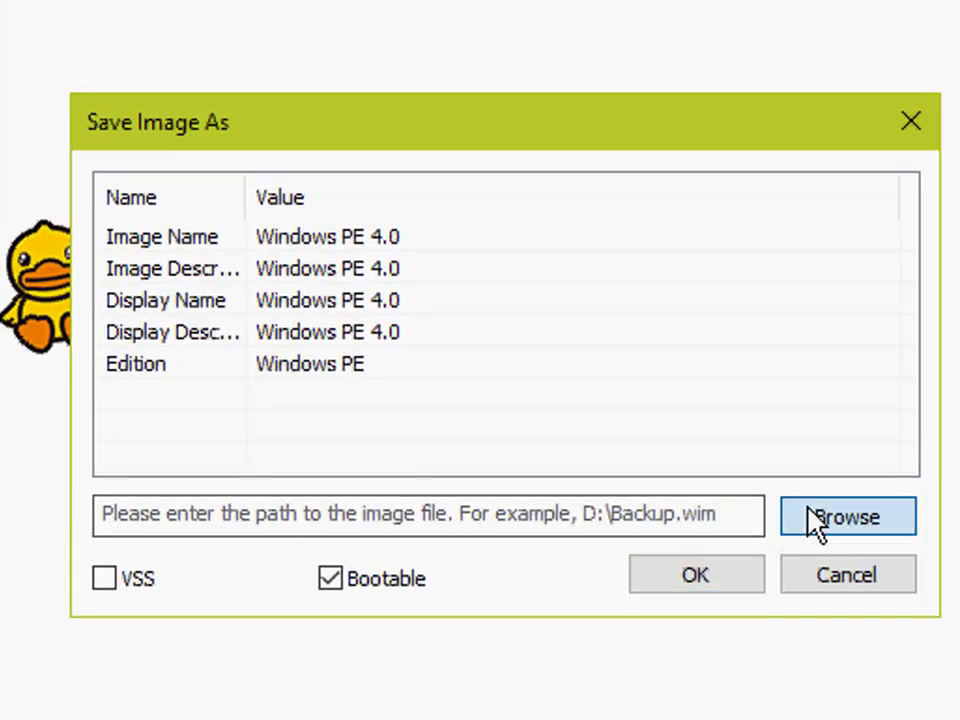
pyautogui.click(815, 520)
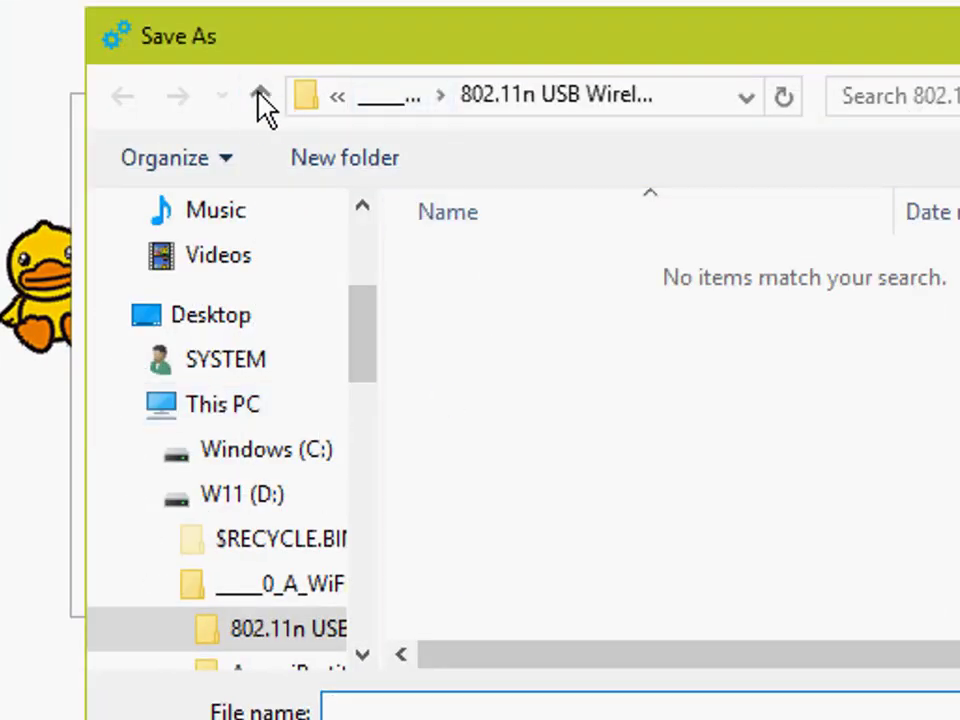
pyautogui.click(260, 98)
pyautogui.click(260, 98)
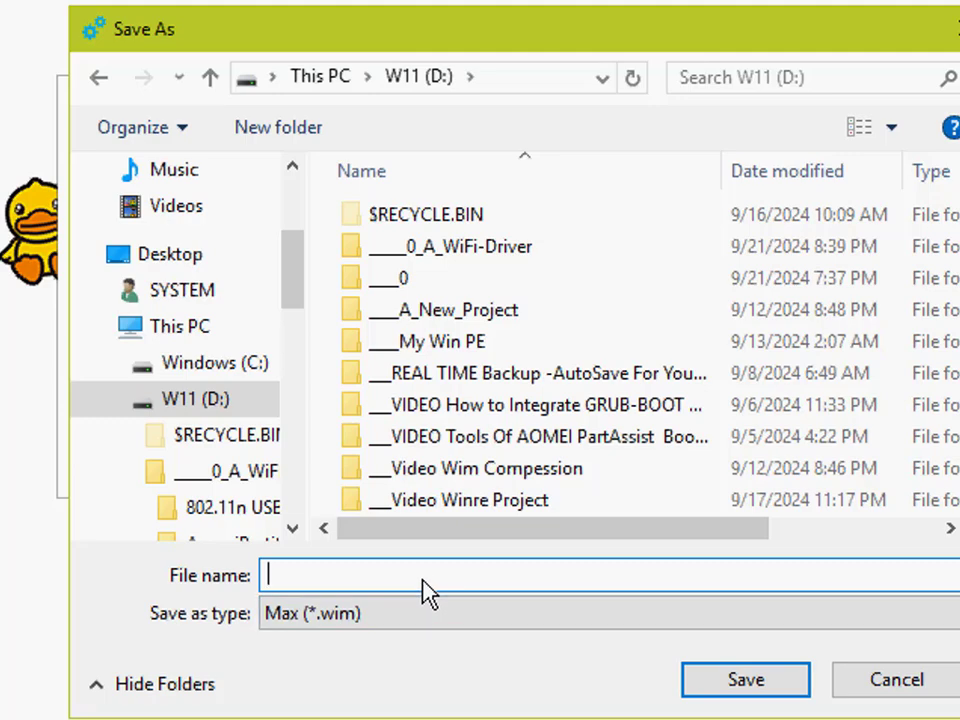
pyautogui.write('P')
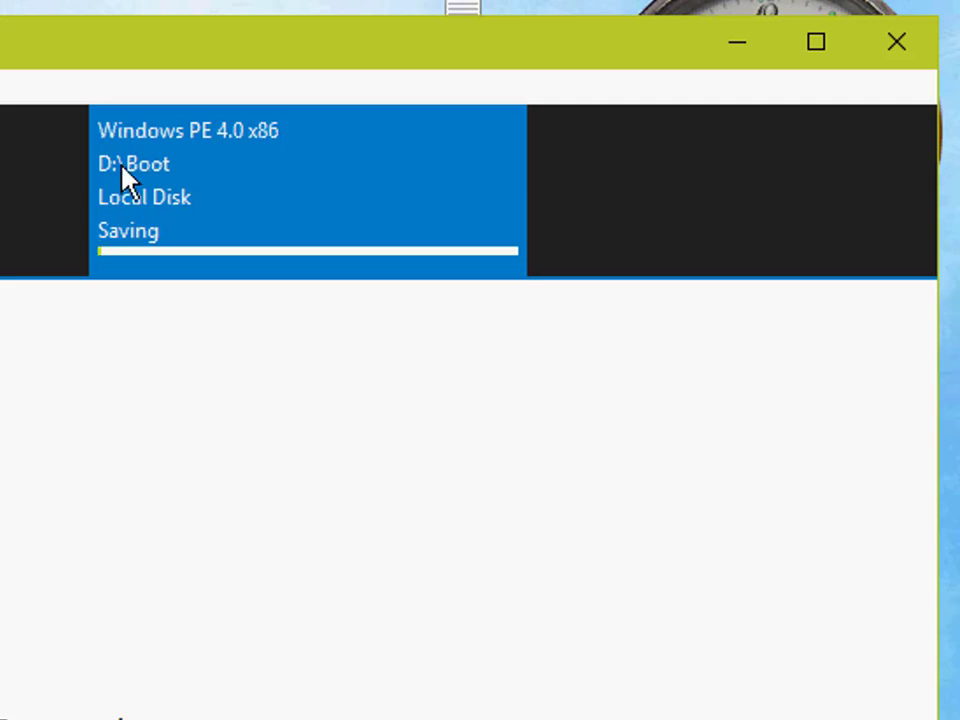
pyautogui.moveTo(85, 45); pyautogui.dragTo(305, 123)
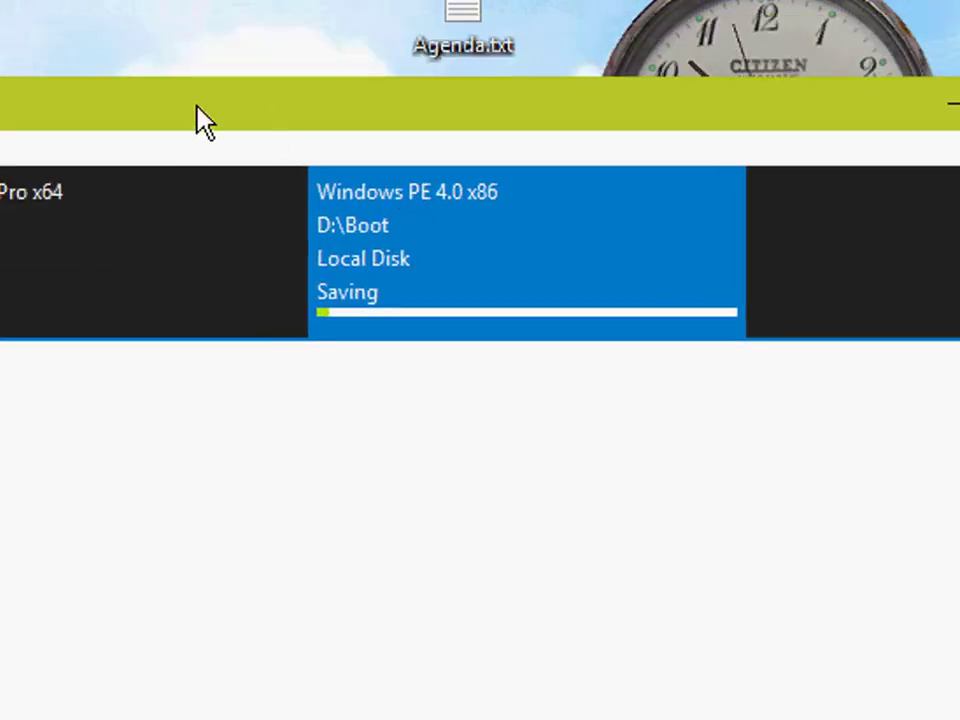
pyautogui.moveTo(197, 110); pyautogui.dragTo(282, 110)
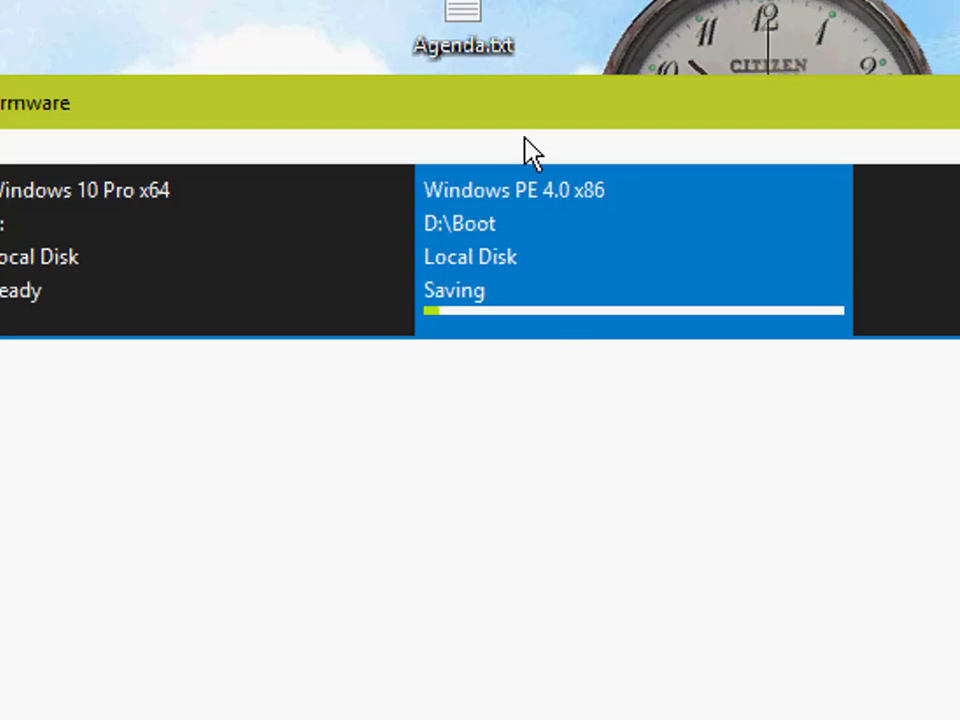
pyautogui.moveTo(150, 111); pyautogui.dragTo(182, 103)
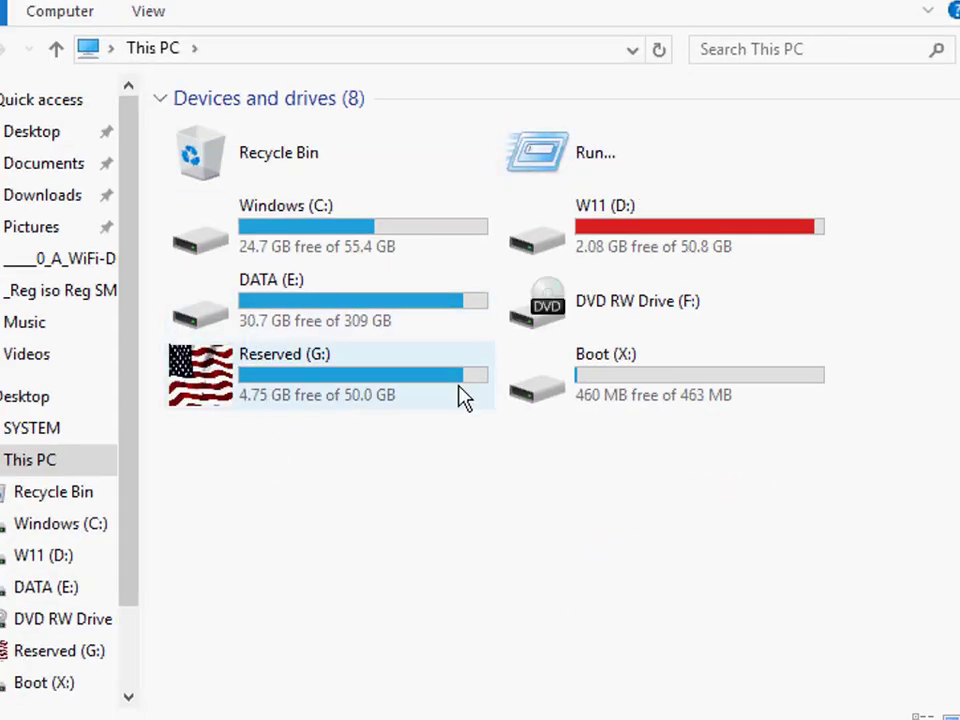
# Step: Switch to File Explorer, open the Boot folder on drive Reserved (G:) and locate boot.sdi
pyautogui.doubleClick(306, 385)
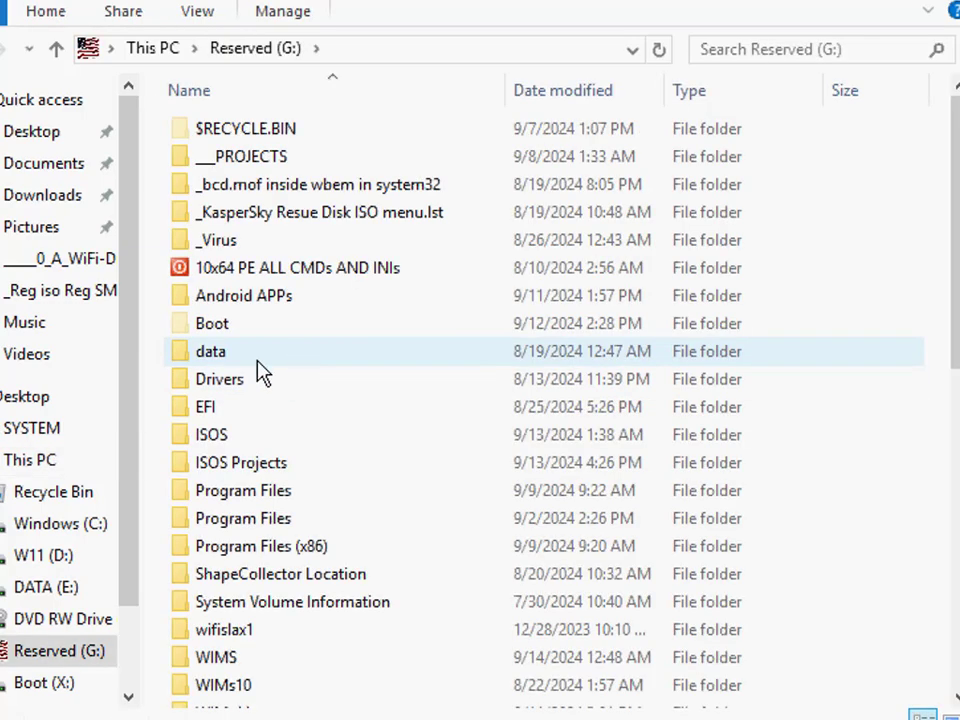
pyautogui.doubleClick(200, 335)
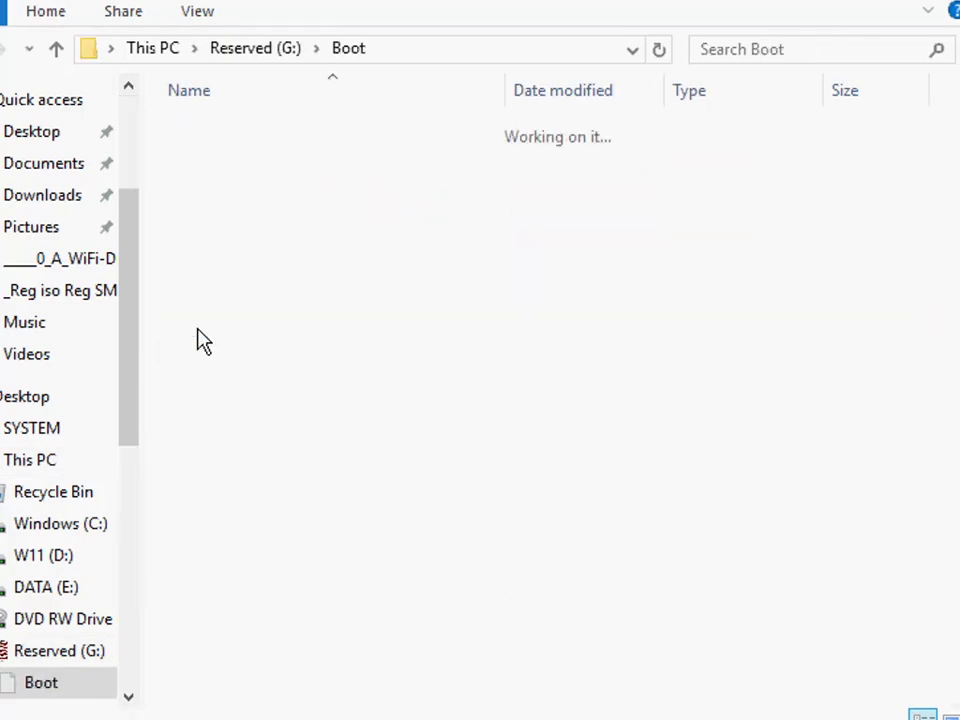
pyautogui.scroll(-3, 262, 497)
pyautogui.scroll(-7, 262, 497)
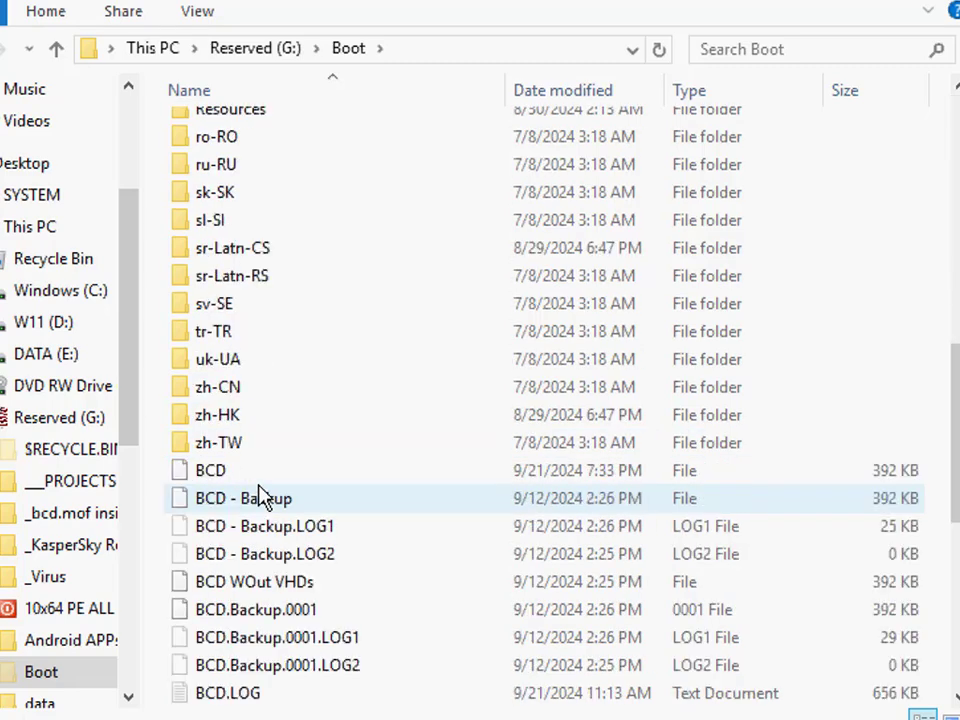
pyautogui.scroll(-3, 240, 540)
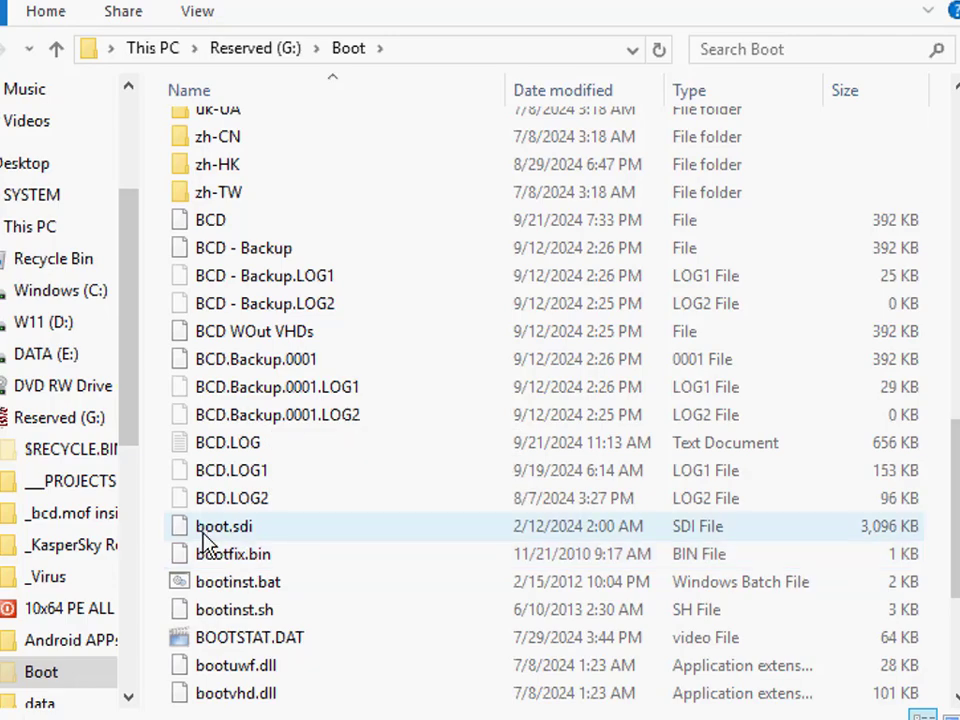
pyautogui.click(230, 527)
pyautogui.moveTo(272, 535)
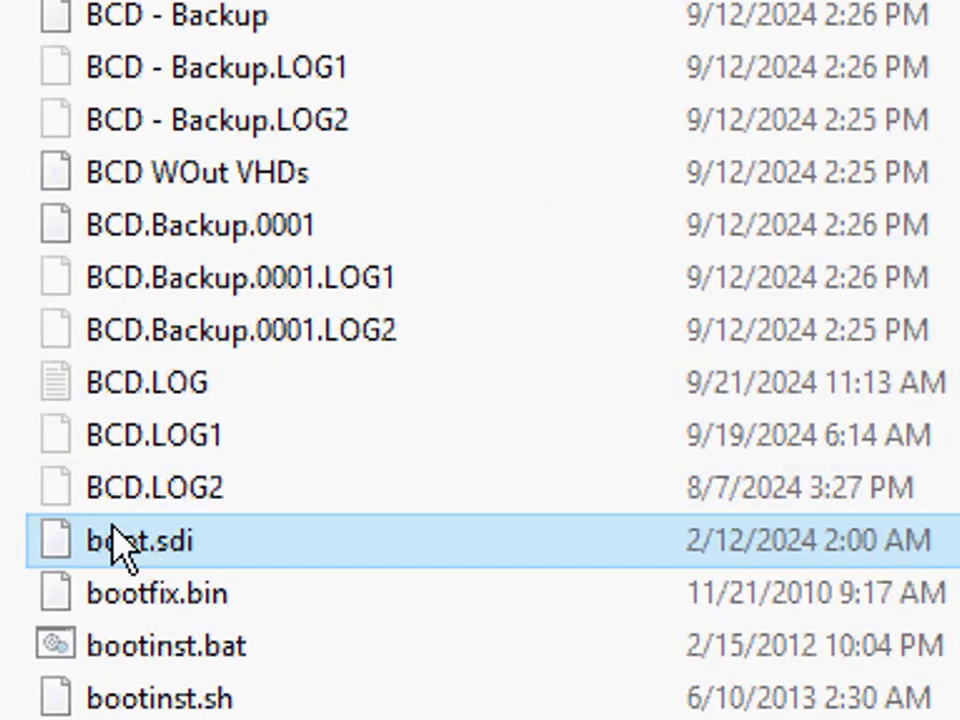
# Step: Open the System32 folder inside the Windows folder on drive C:
pyautogui.doubleClick(34, 24)
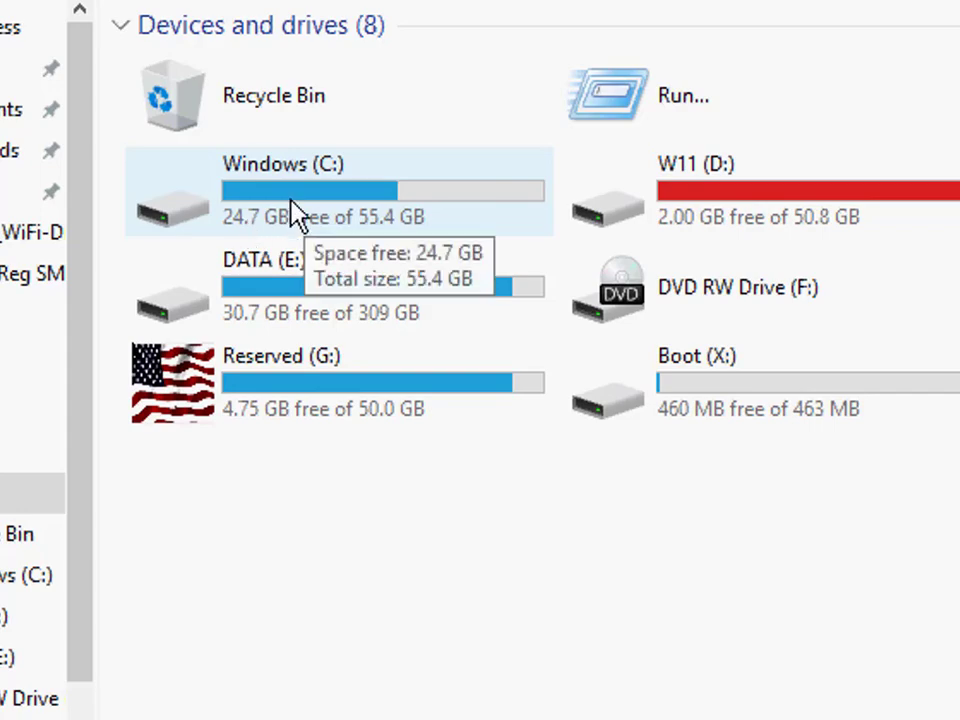
pyautogui.doubleClick(292, 212)
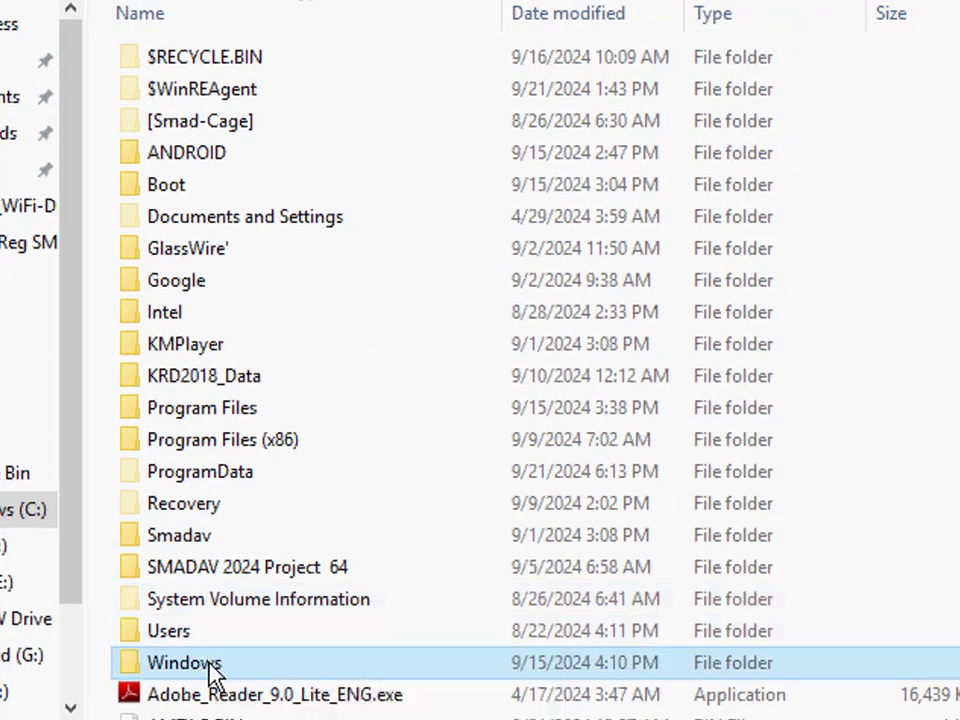
pyautogui.doubleClick(214, 664)
pyautogui.scroll(-2, 215, 472)
pyautogui.scroll(-9, 200, 578)
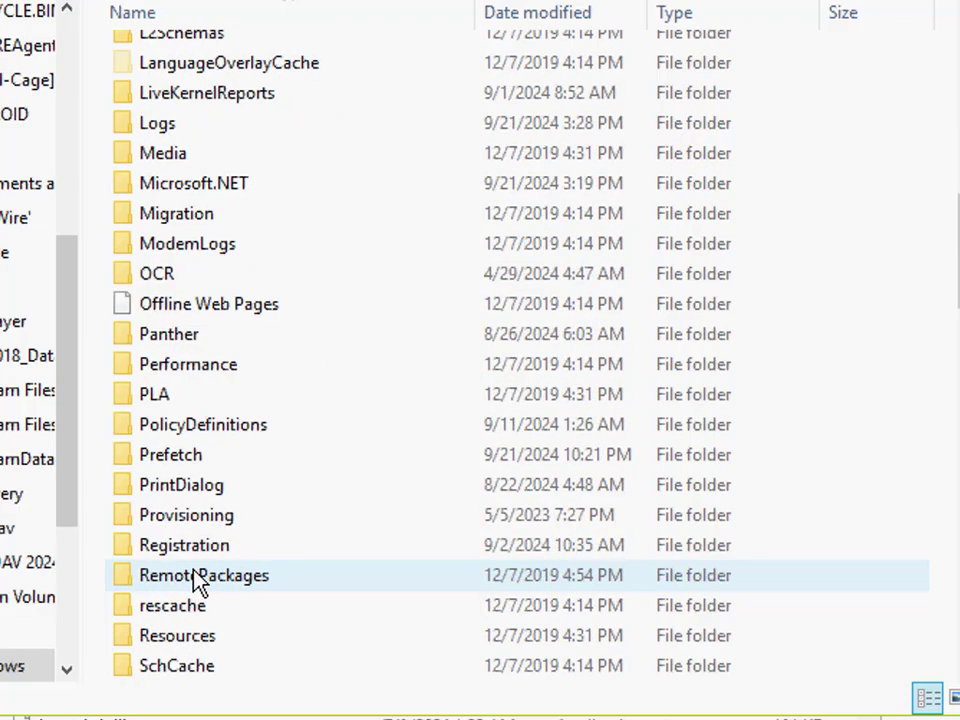
pyautogui.scroll(-6, 200, 580)
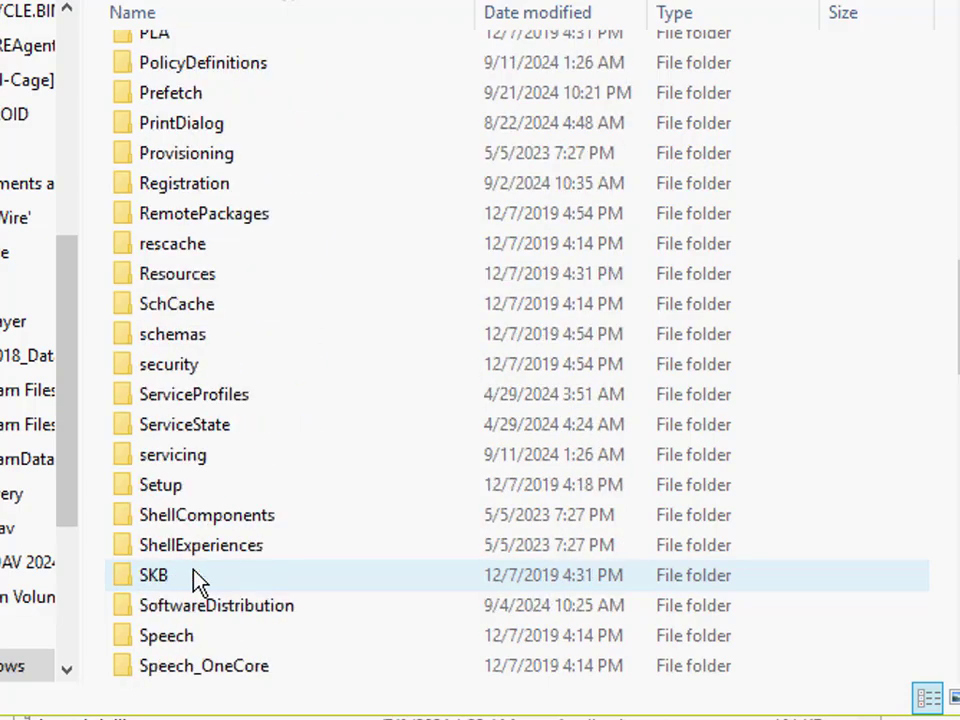
pyautogui.click(190, 550)
pyautogui.doubleClick(189, 555)
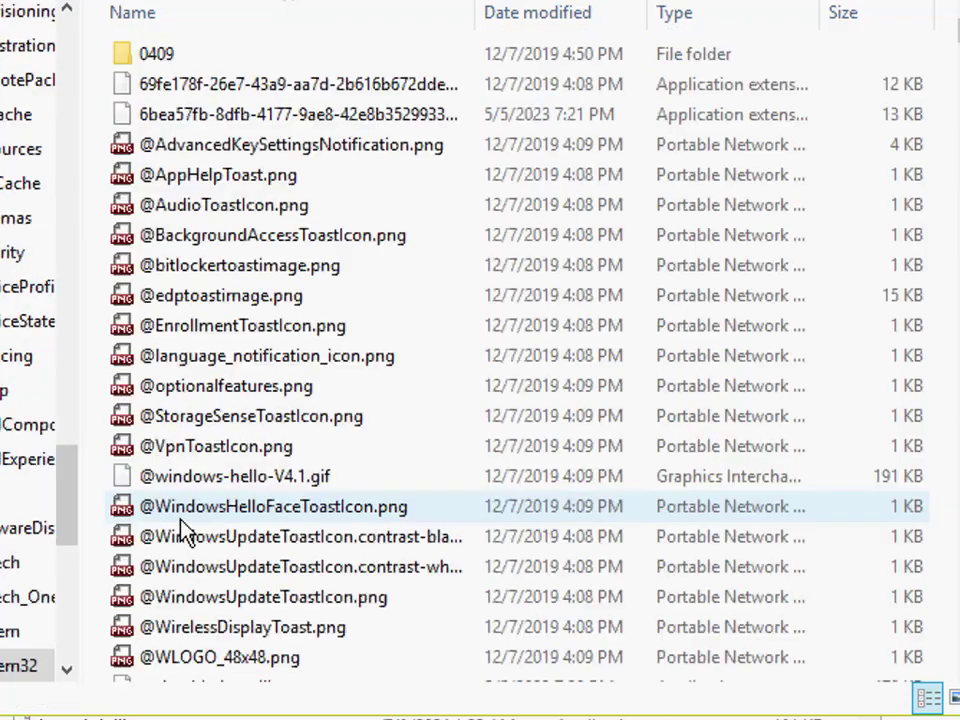
# Step: Locate boot.sdi in System32, view the actions available for it and dismiss them
pyautogui.write('babo')
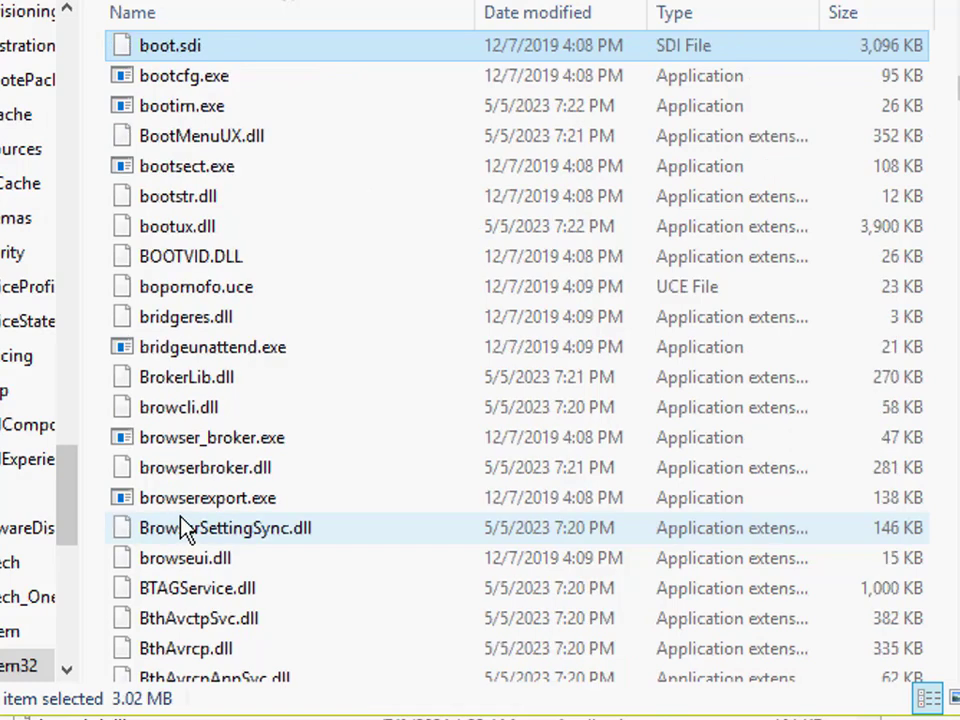
pyautogui.write('ots')
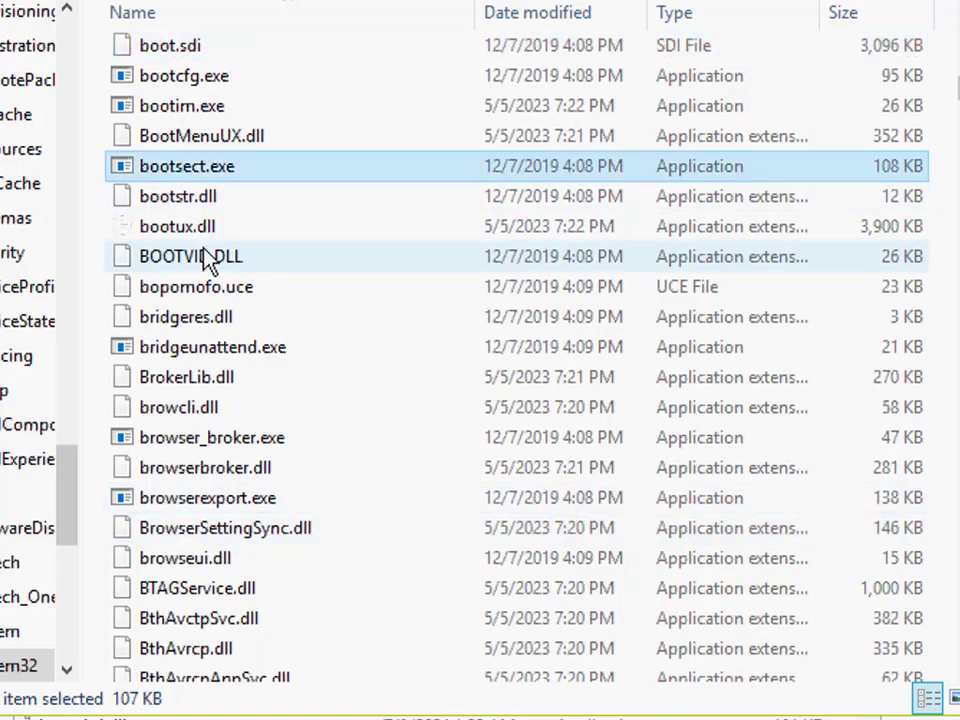
pyautogui.click(195, 347)
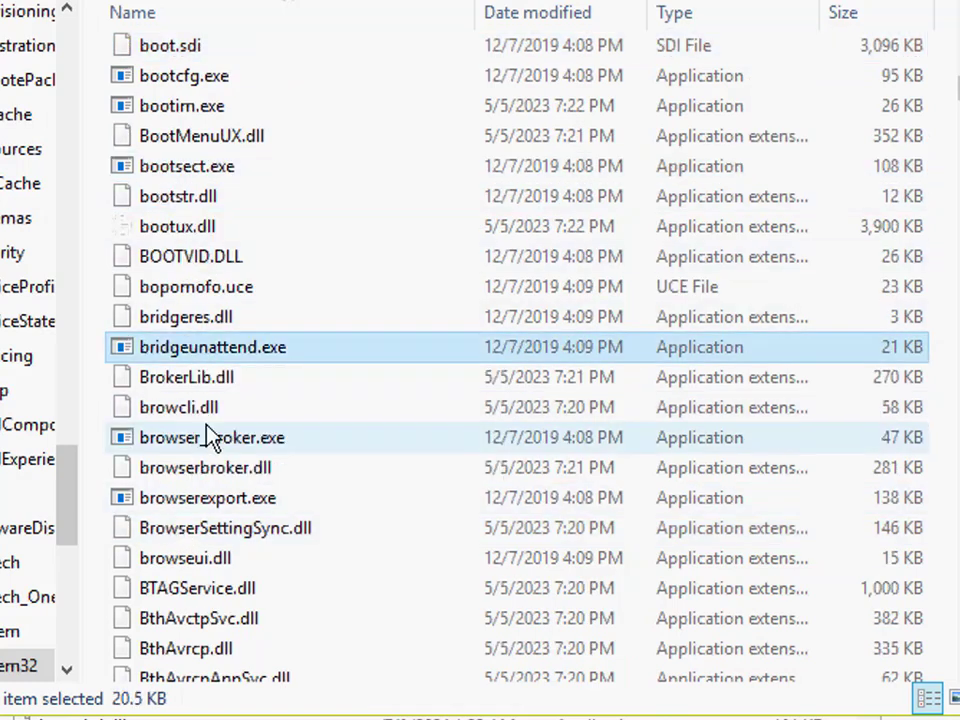
pyautogui.write('bo')
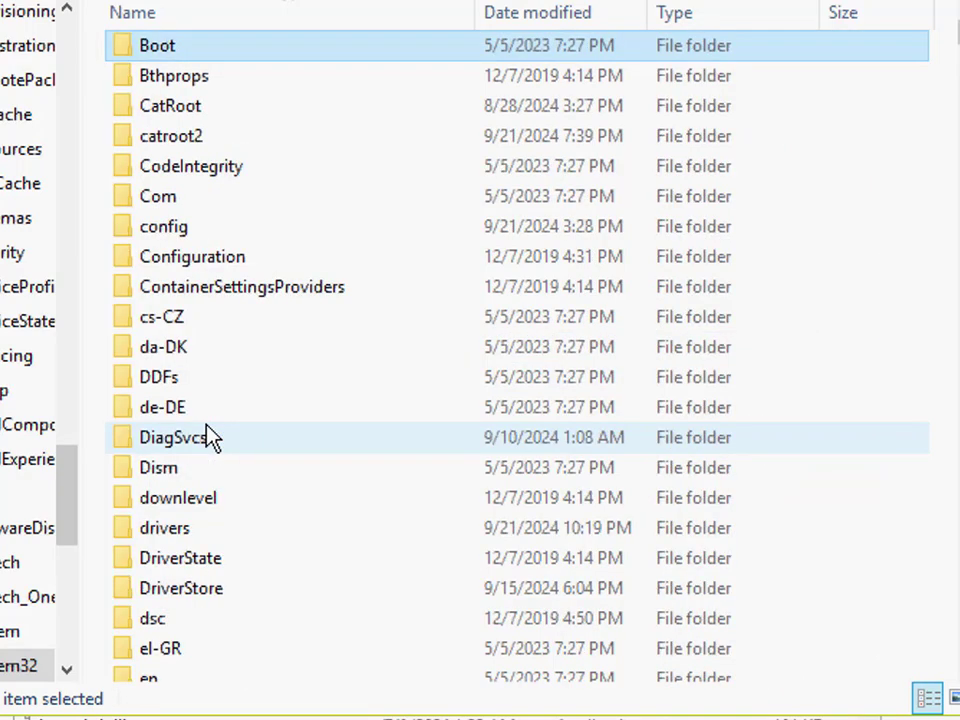
pyautogui.write('bo')
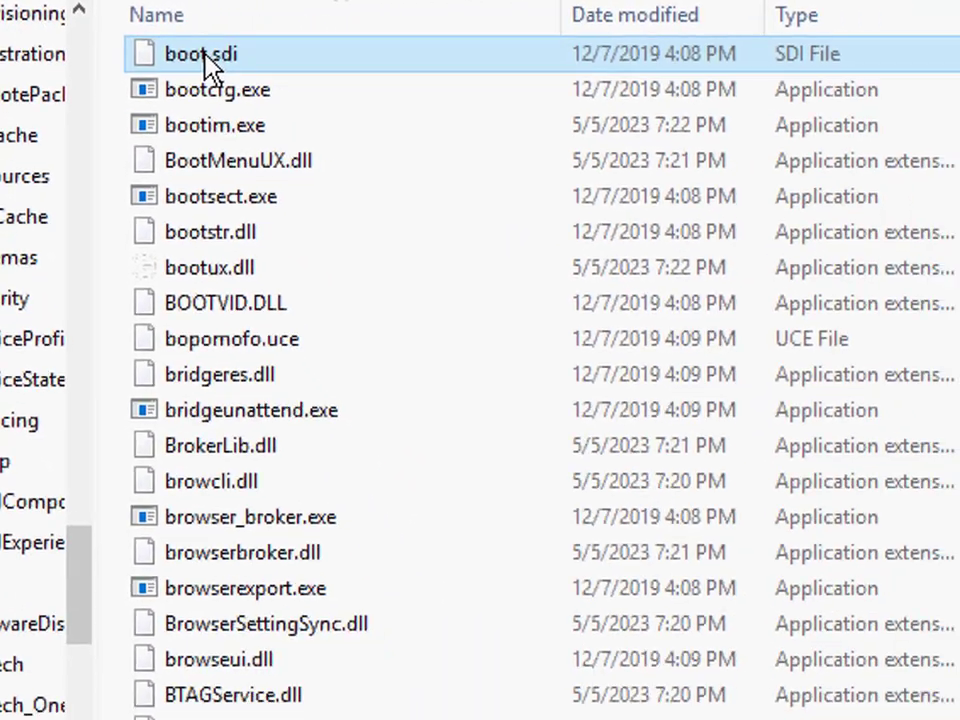
pyautogui.rightClick(410, 128)
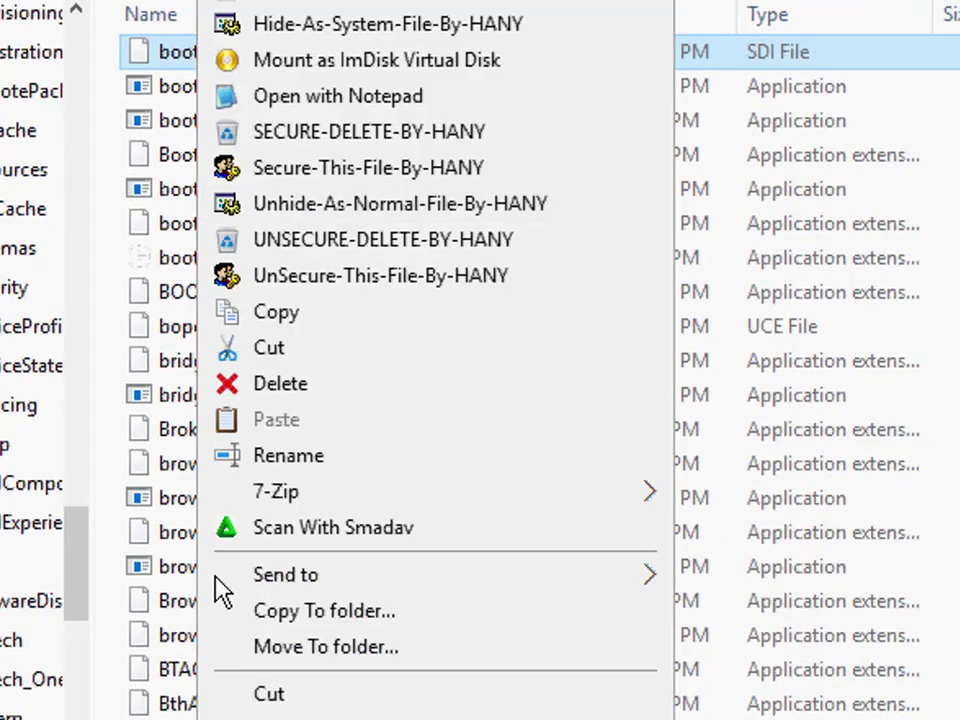
pyautogui.press('Escape')
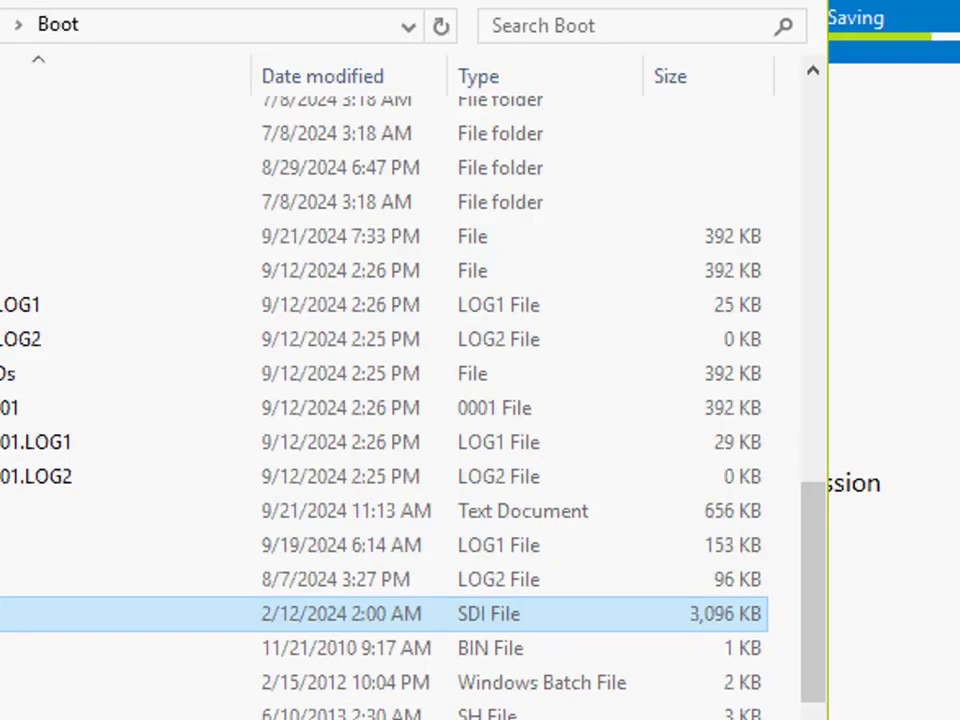
# Step: Switch back to Dism++ and reposition its window to check the saving progress of the D:\Boot image
pyautogui.moveTo(400, 2); pyautogui.dragTo(433, 0)
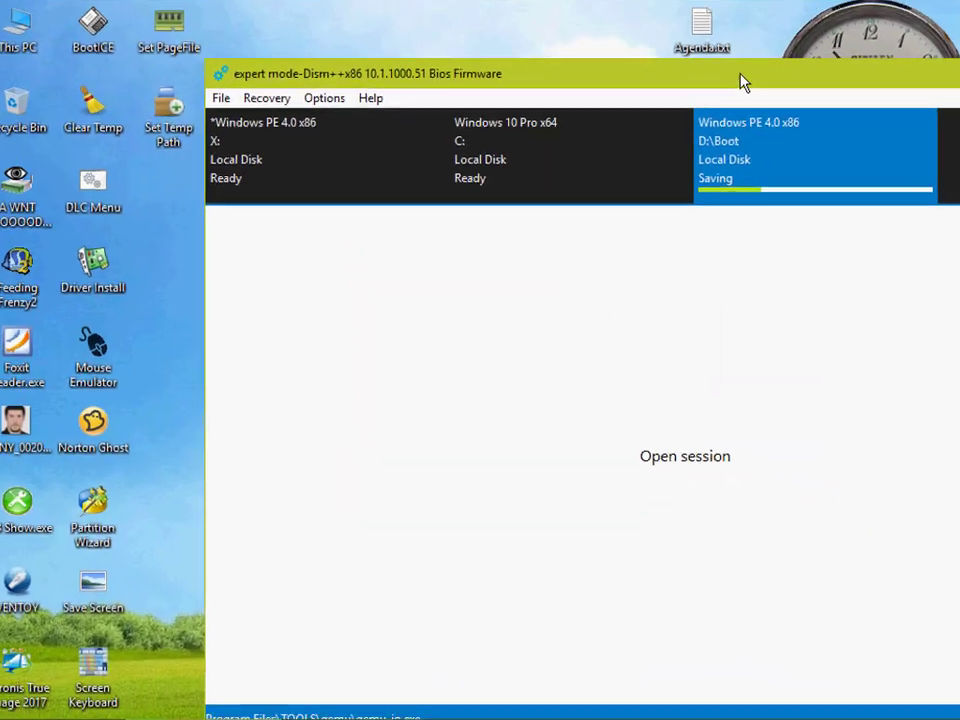
pyautogui.moveTo(744, 81); pyautogui.dragTo(646, 96)
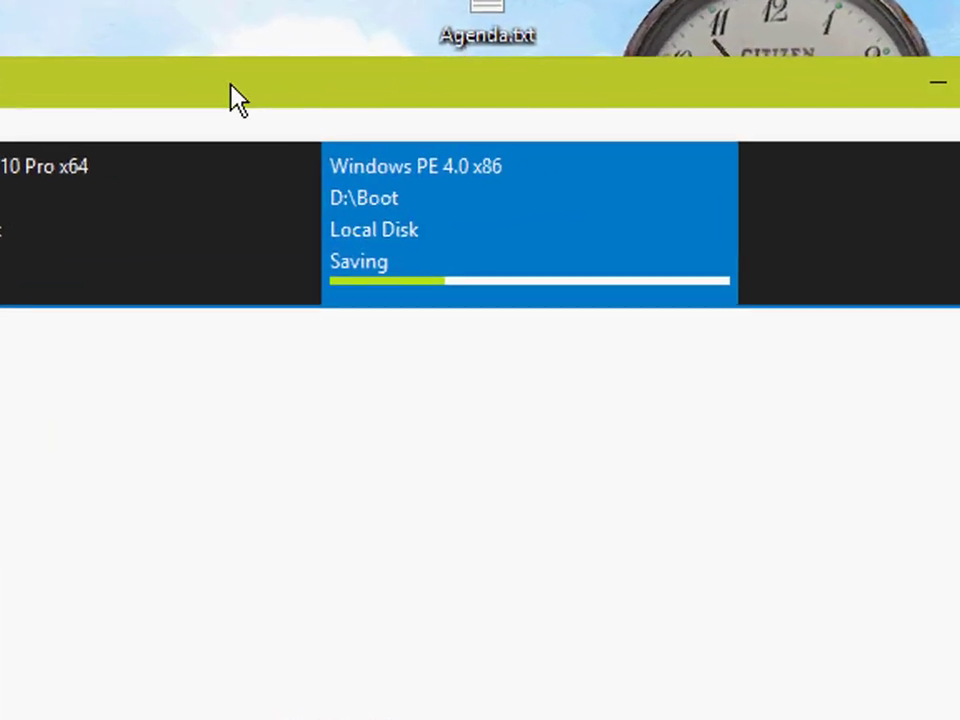
pyautogui.moveTo(460, 97); pyautogui.dragTo(404, 226)
# Step: Open drive W11 (D:) in File Explorer and look for PE17.wim among its files
pyautogui.press('super+e')
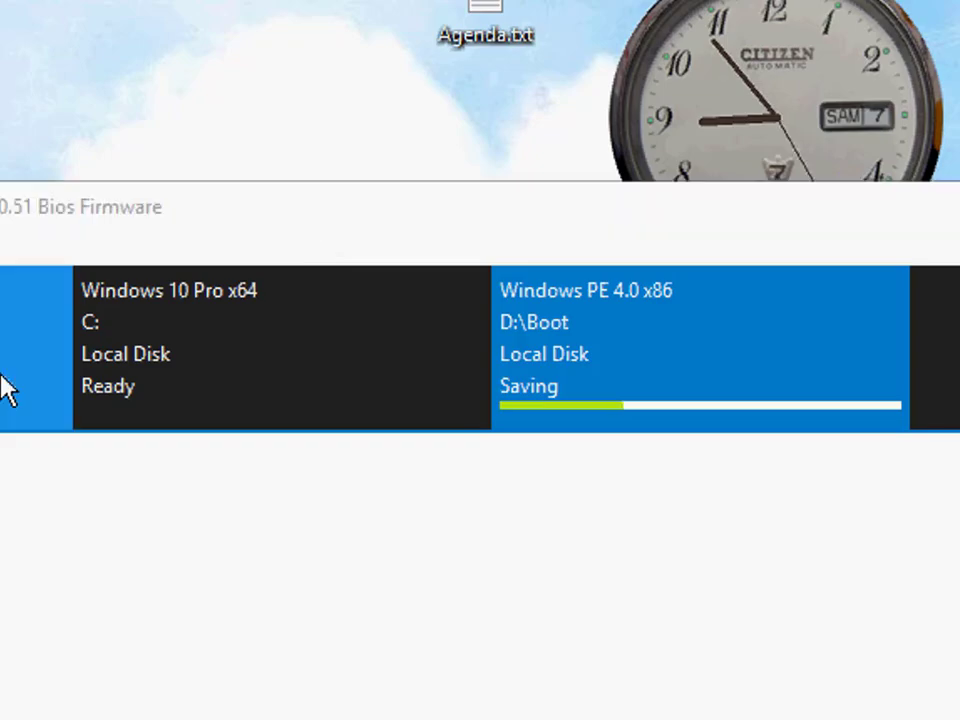
pyautogui.doubleClick(296, 439)
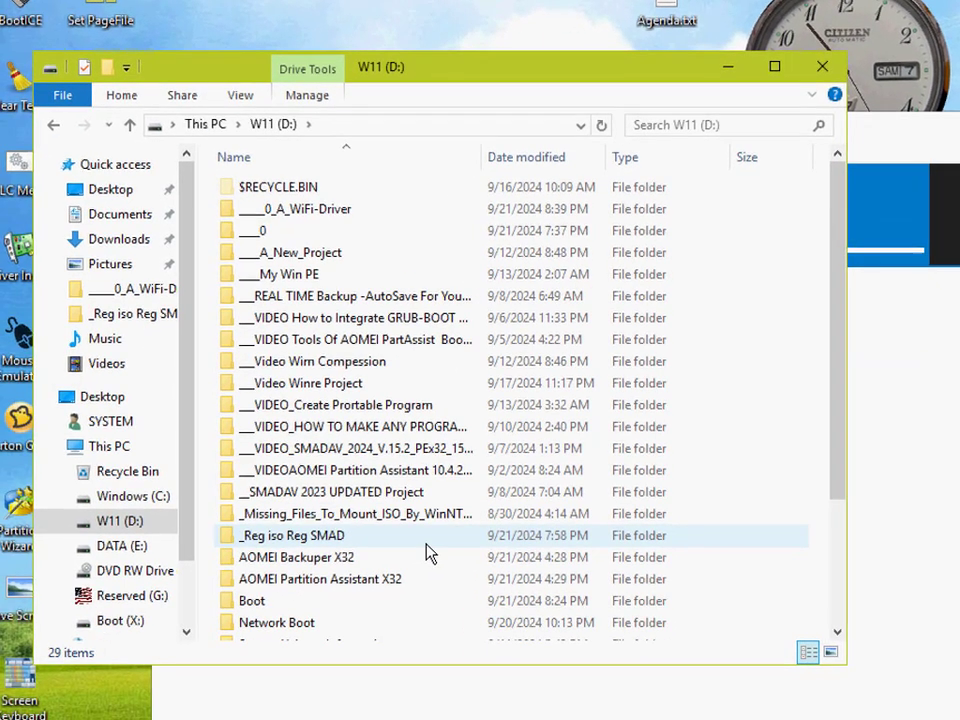
pyautogui.scroll(-3, 427, 553)
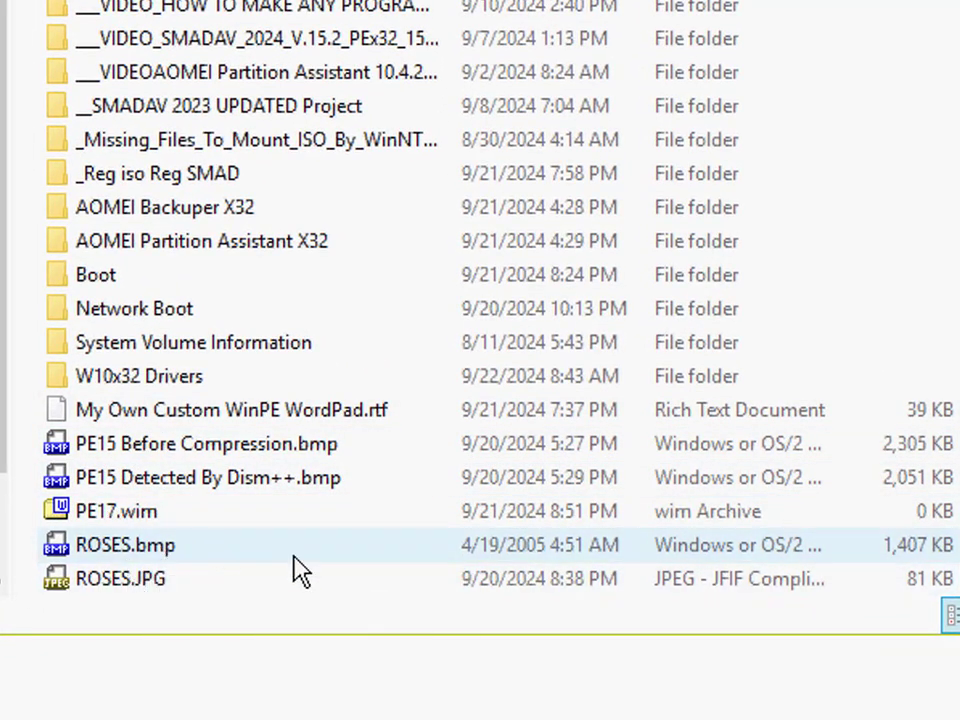
pyautogui.rightClick(296, 561)
pyautogui.click(312, 2)
pyautogui.scroll(-3, 311, 385)
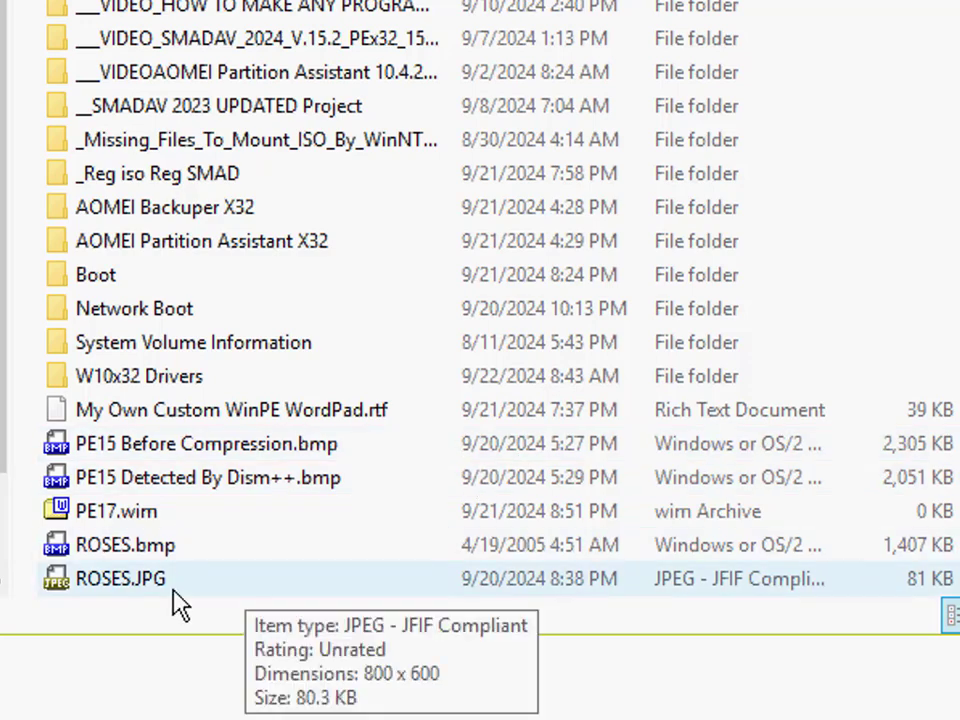
pyautogui.scroll(2, 336, 371)
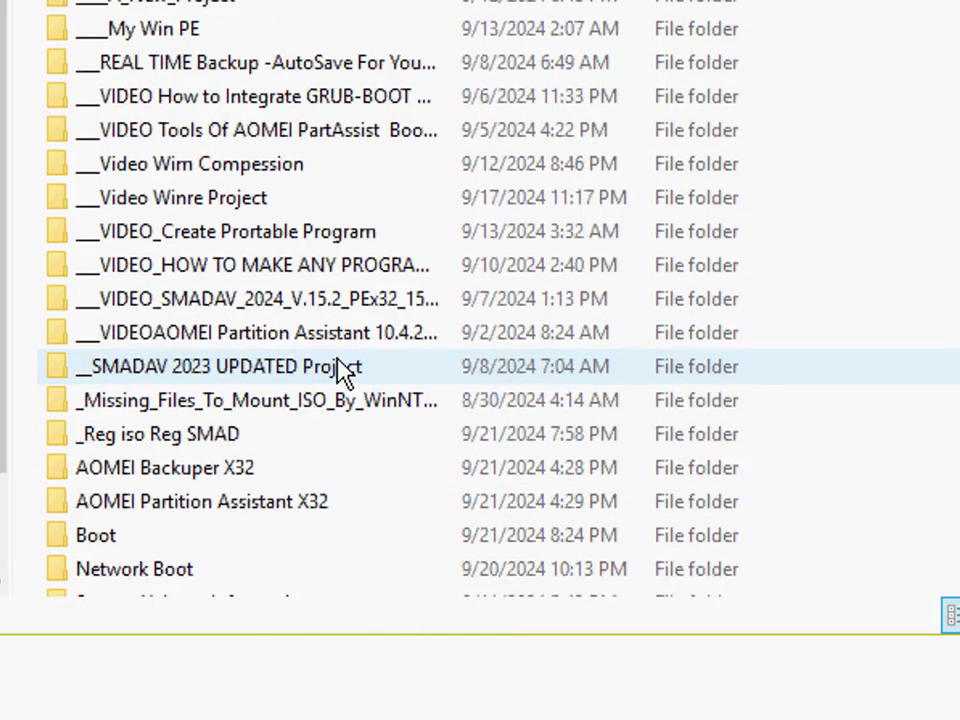
pyautogui.scroll(-2, 344, 480)
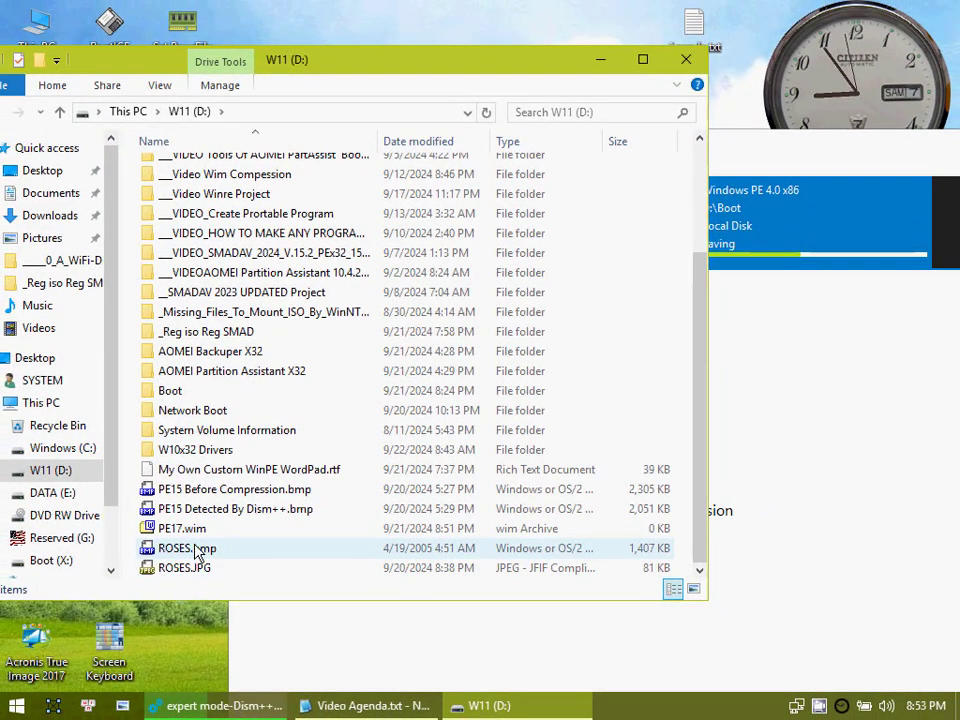
# Step: Close the drive D: window, launch BootICE, close its duplicate instance and move the remaining window aside
pyautogui.click(688, 59)
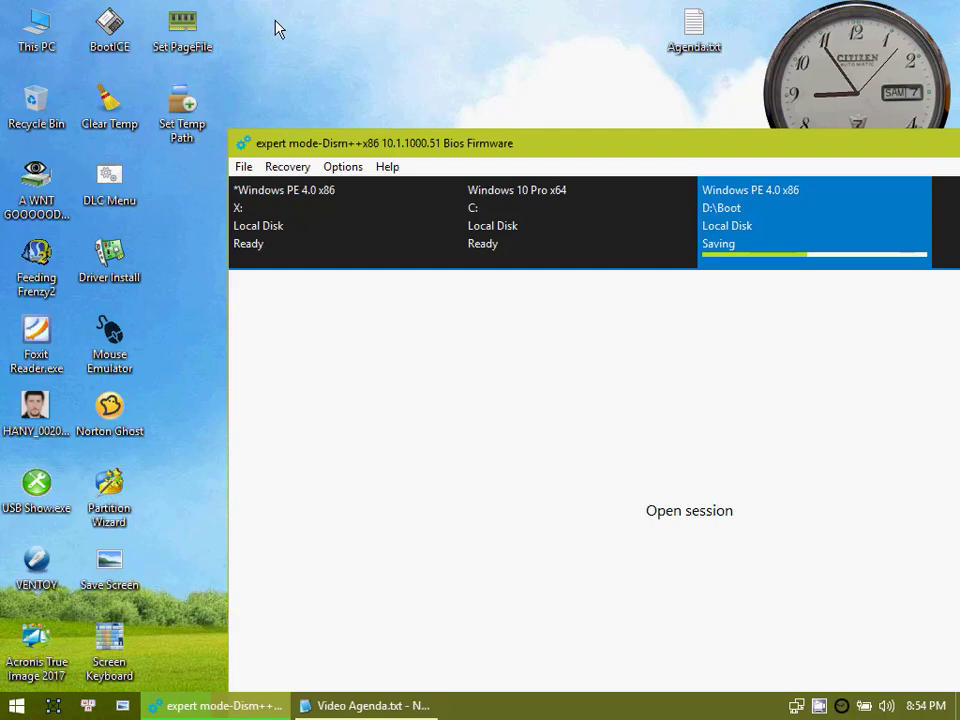
pyautogui.click(112, 33)
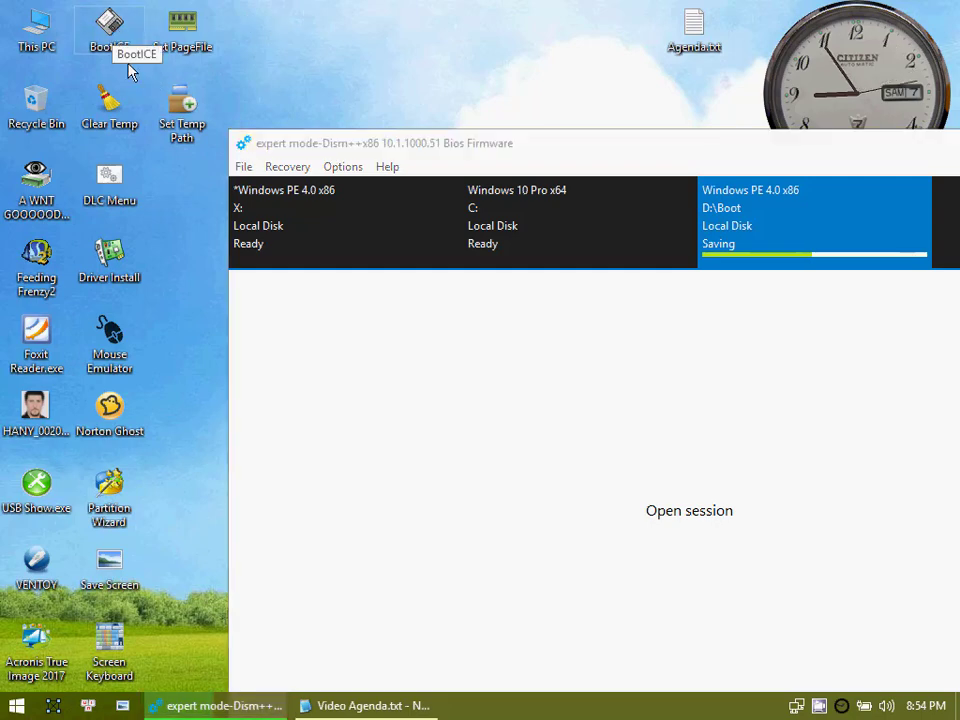
pyautogui.doubleClick(110, 35)
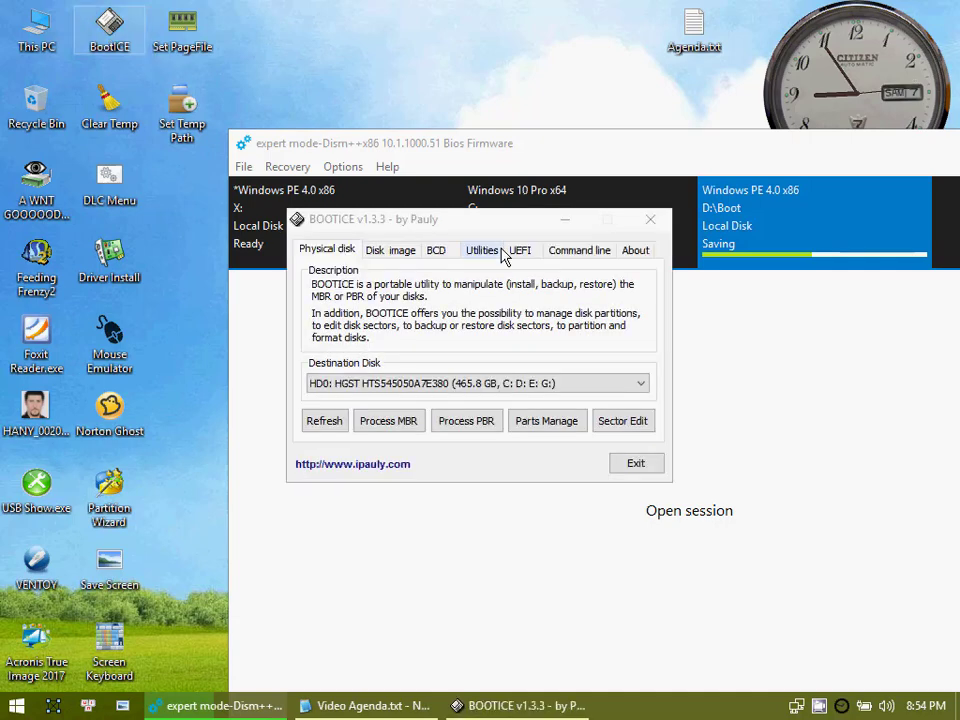
pyautogui.moveTo(499, 223); pyautogui.dragTo(387, 51)
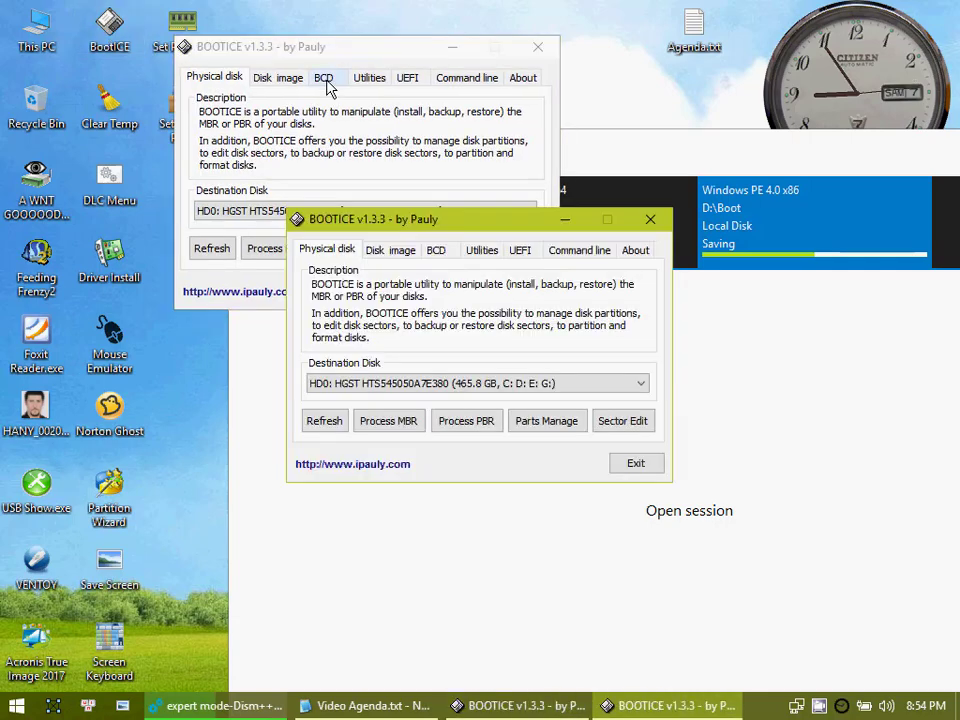
pyautogui.click(650, 220)
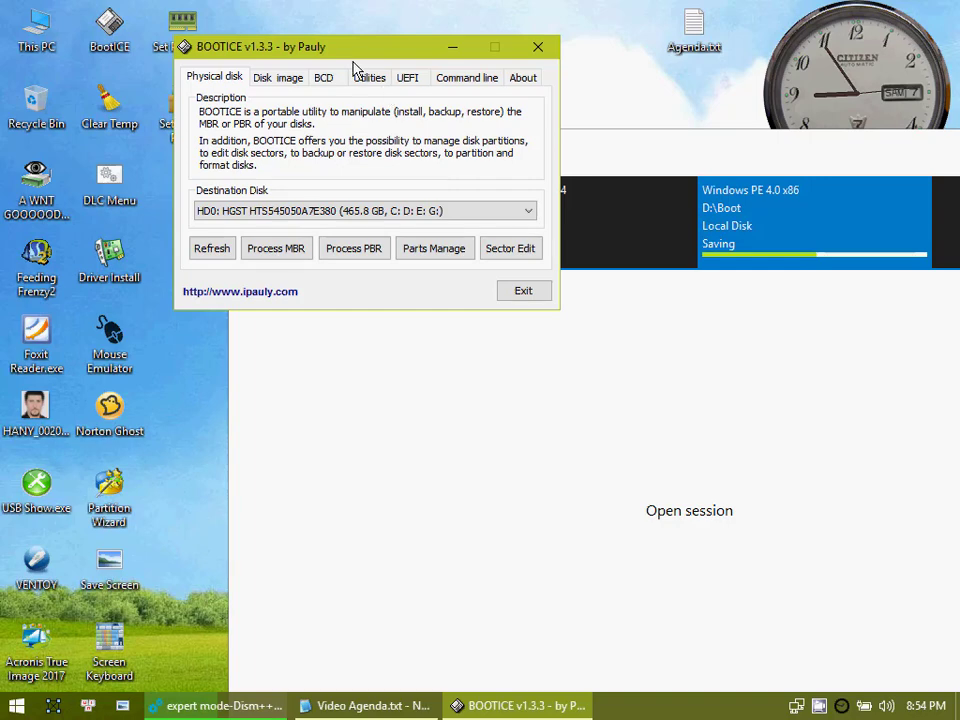
pyautogui.moveTo(352, 63); pyautogui.dragTo(298, 31)
# Step: Choose to edit another BCD file in BOOTICE and browse to the Boot folder on Reserved (G:)
pyautogui.click(268, 50)
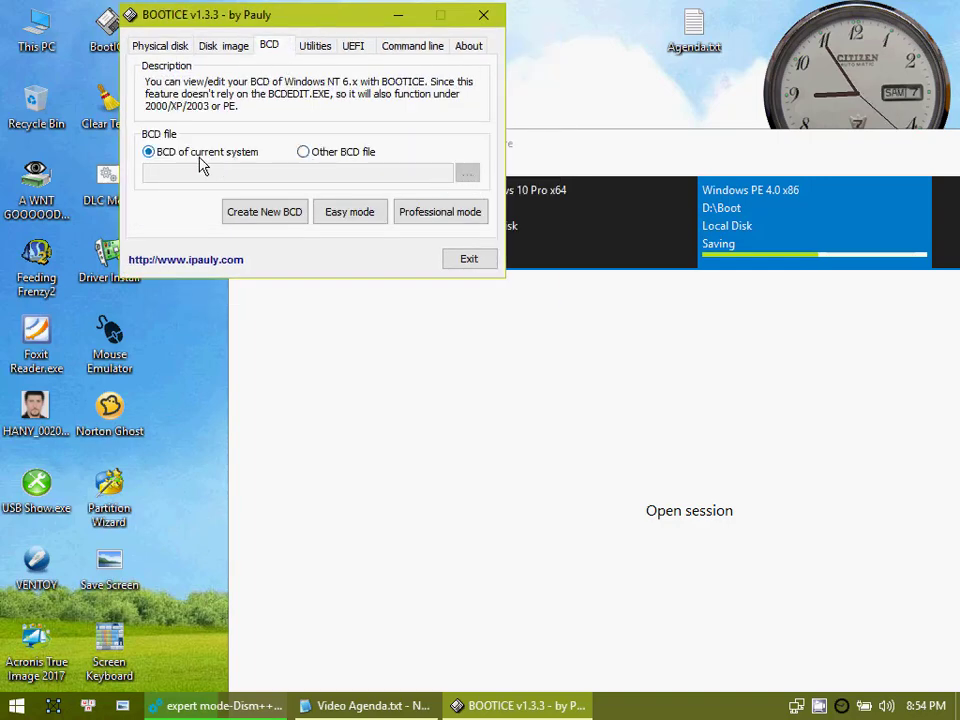
pyautogui.click(305, 153)
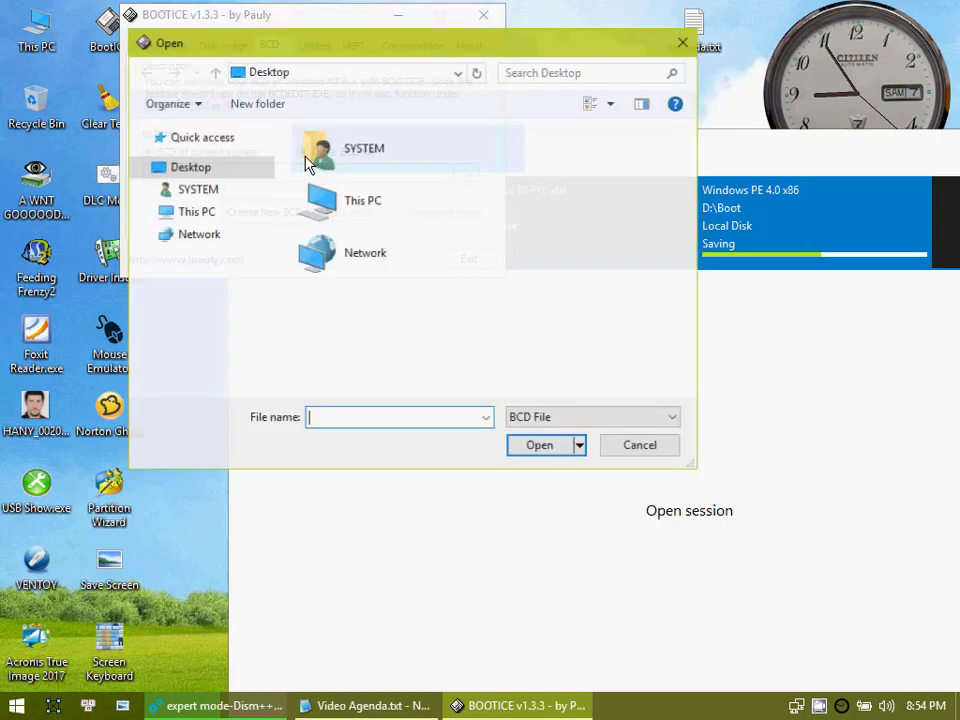
pyautogui.click(372, 210)
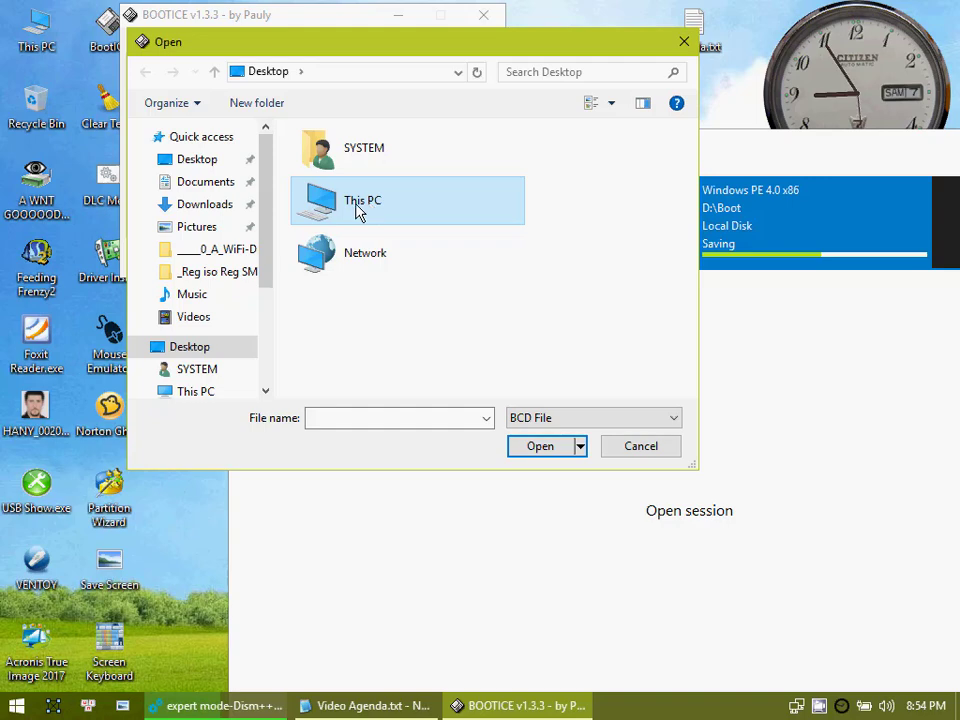
pyautogui.doubleClick(360, 213)
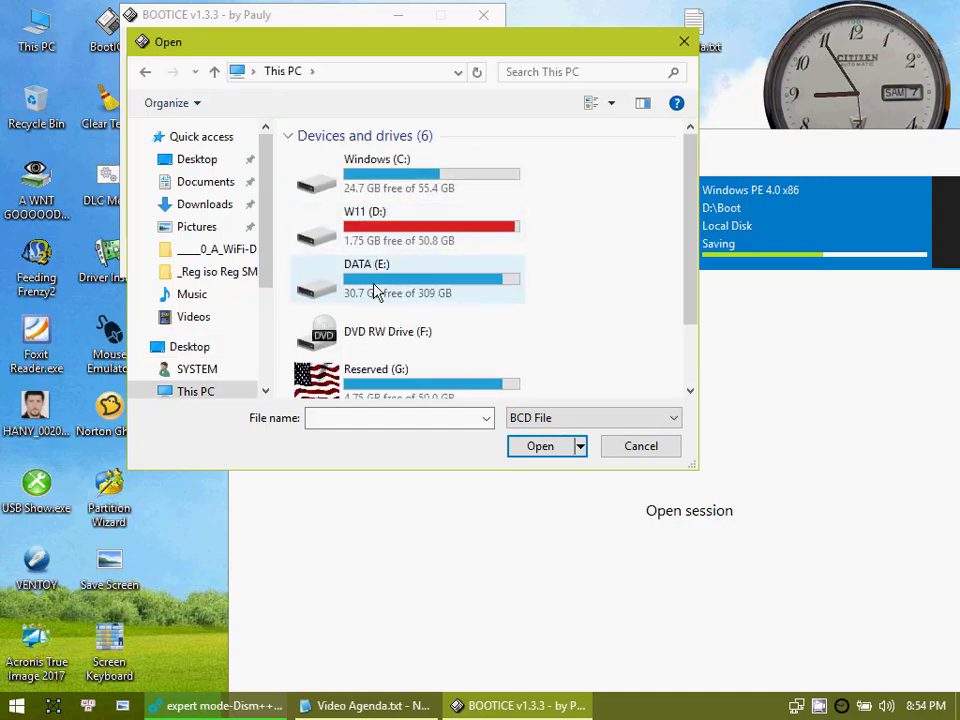
pyautogui.scroll(-1, 377, 300)
pyautogui.doubleClick(368, 325)
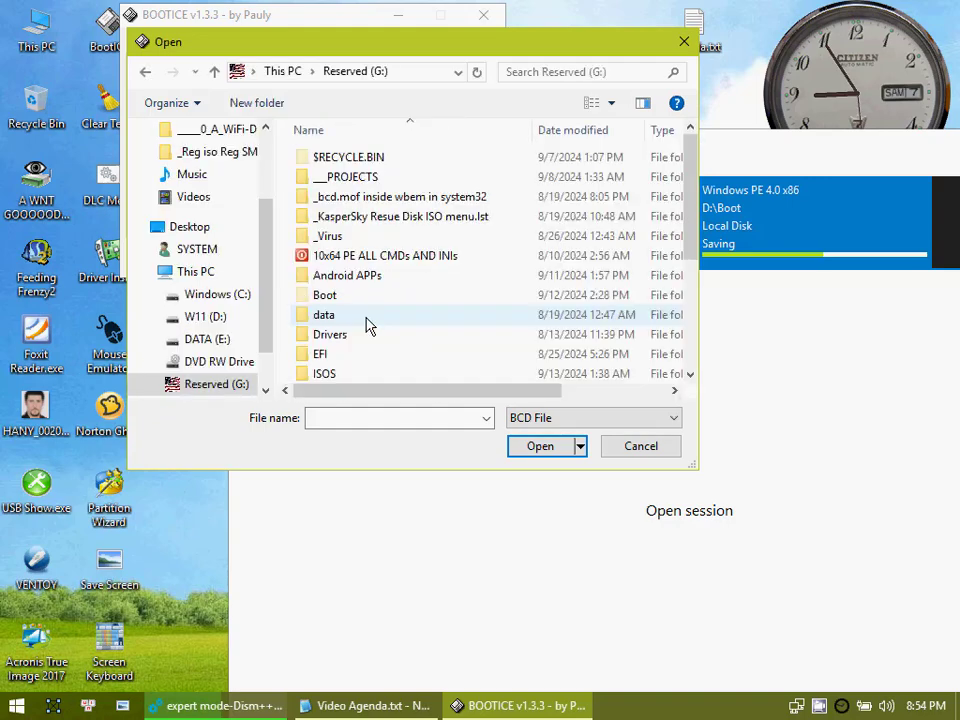
pyautogui.scroll(-3, 363, 325)
pyautogui.scroll(3, 356, 318)
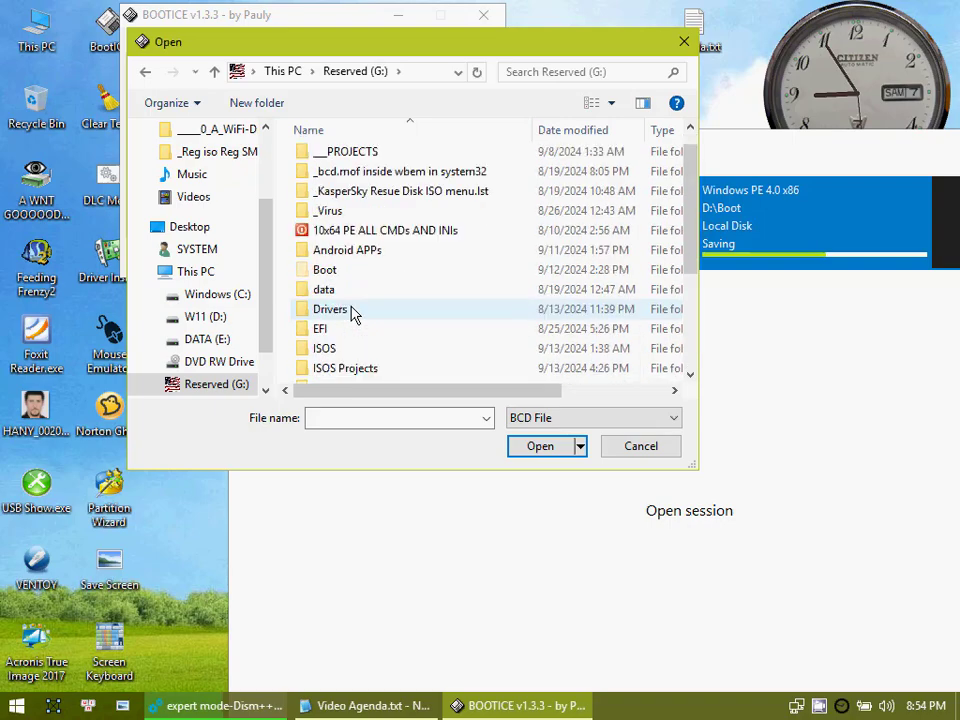
pyautogui.click(329, 273)
pyautogui.doubleClick(327, 271)
# Step: Try to open the BCD file from the G: drive's Boot folder and dismiss the message
pyautogui.scroll(-9, 345, 318)
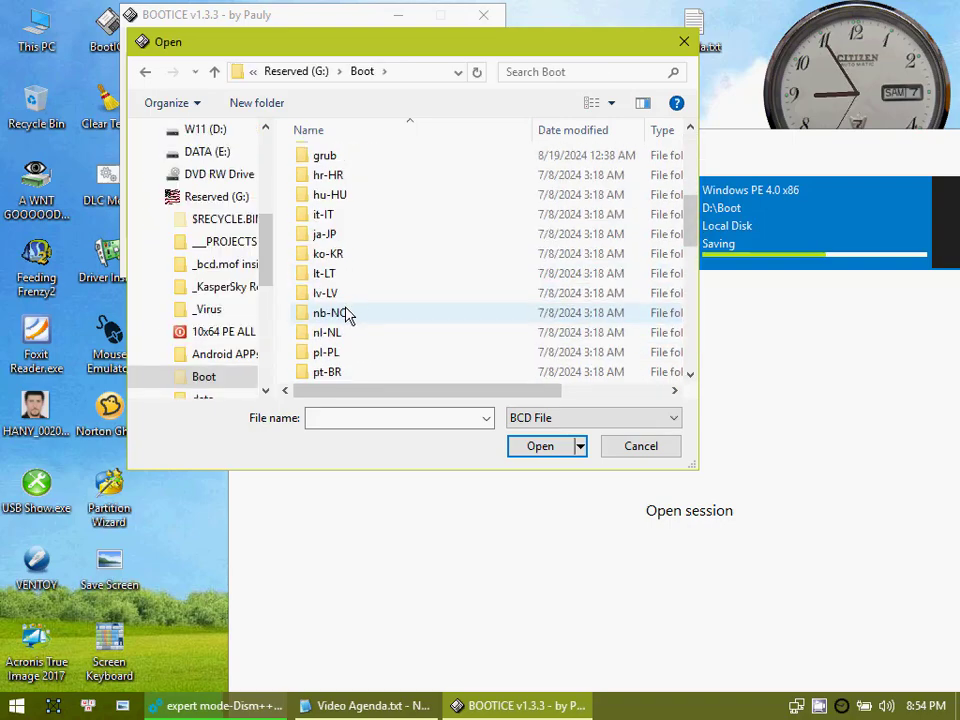
pyautogui.scroll(-4, 338, 322)
pyautogui.click(330, 178)
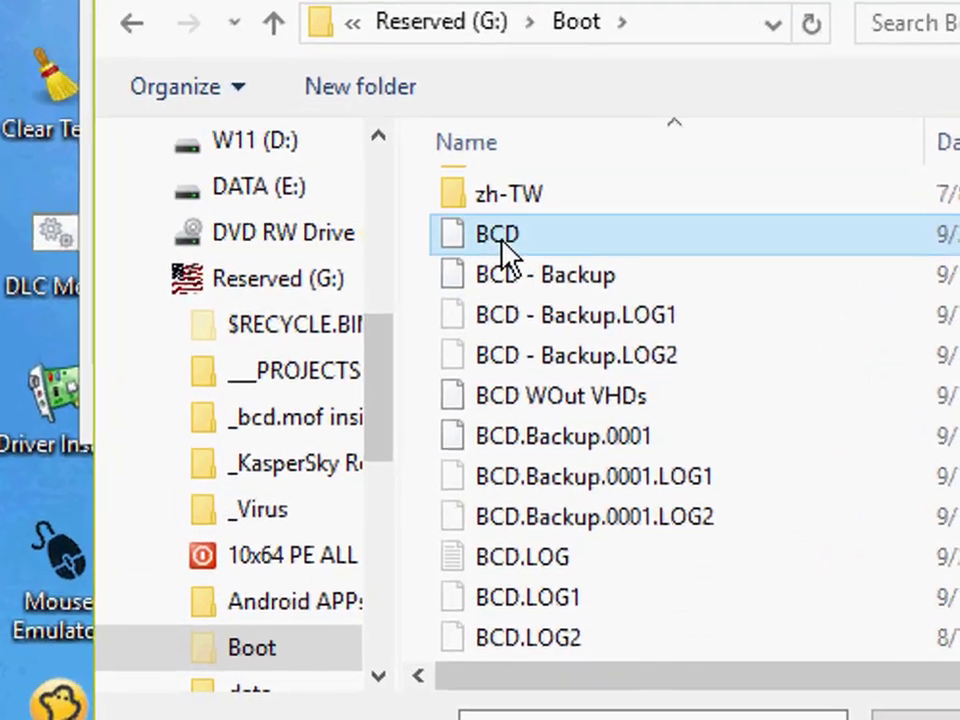
pyautogui.click(930, 716)
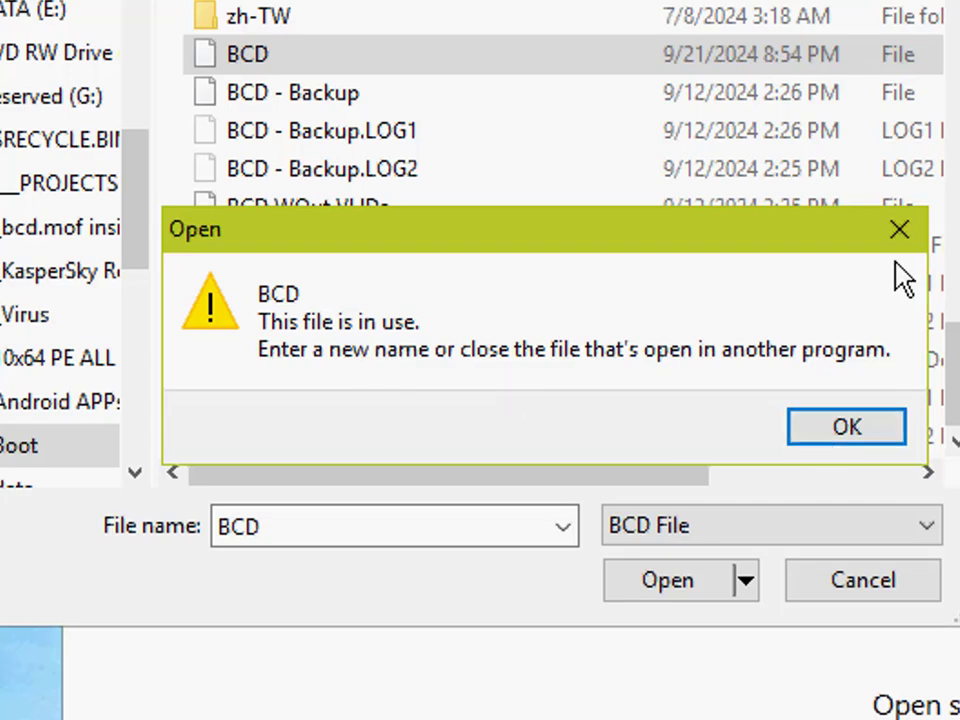
pyautogui.click(899, 232)
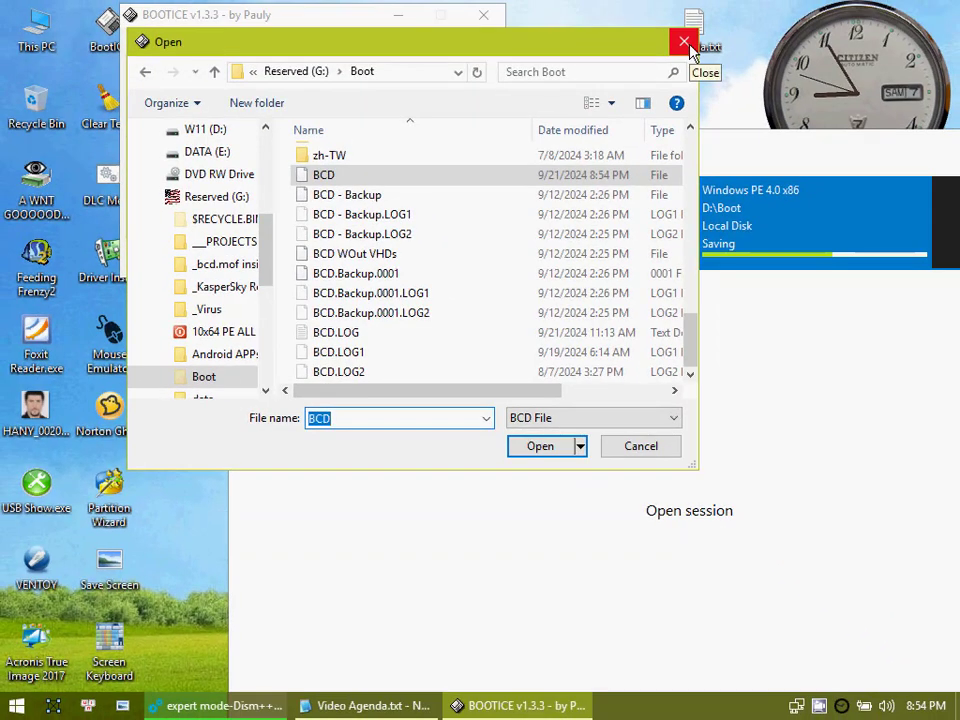
# Step: Try to copy the BCD file from the Boot folder to the desktop, then cancel the file selection and close BOOTICE
pyautogui.rightClick(326, 178)
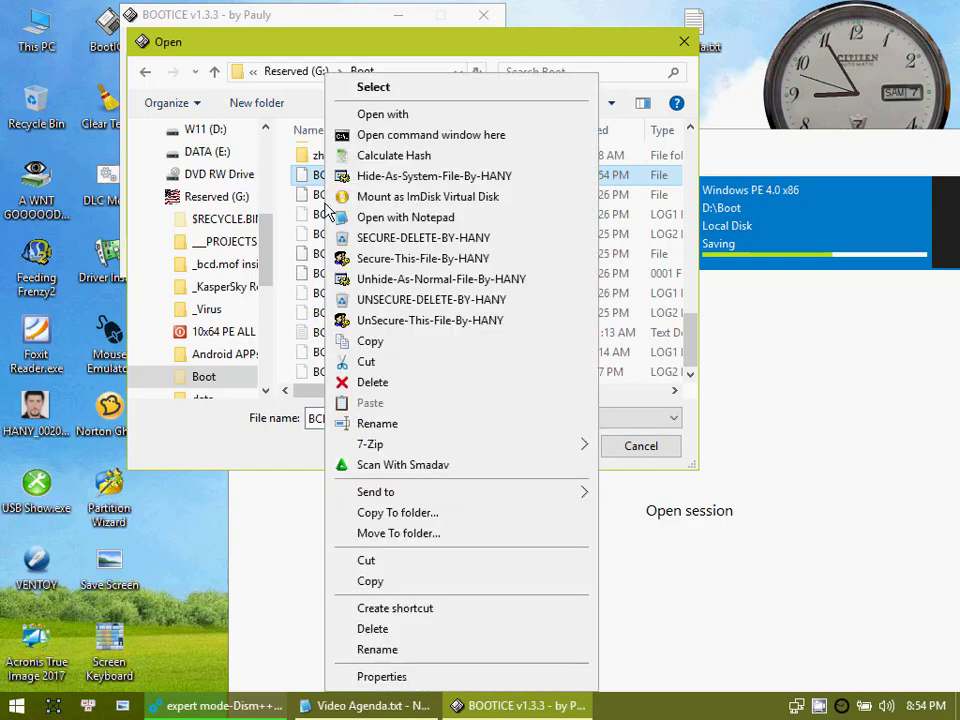
pyautogui.click(370, 582)
pyautogui.click(567, 17)
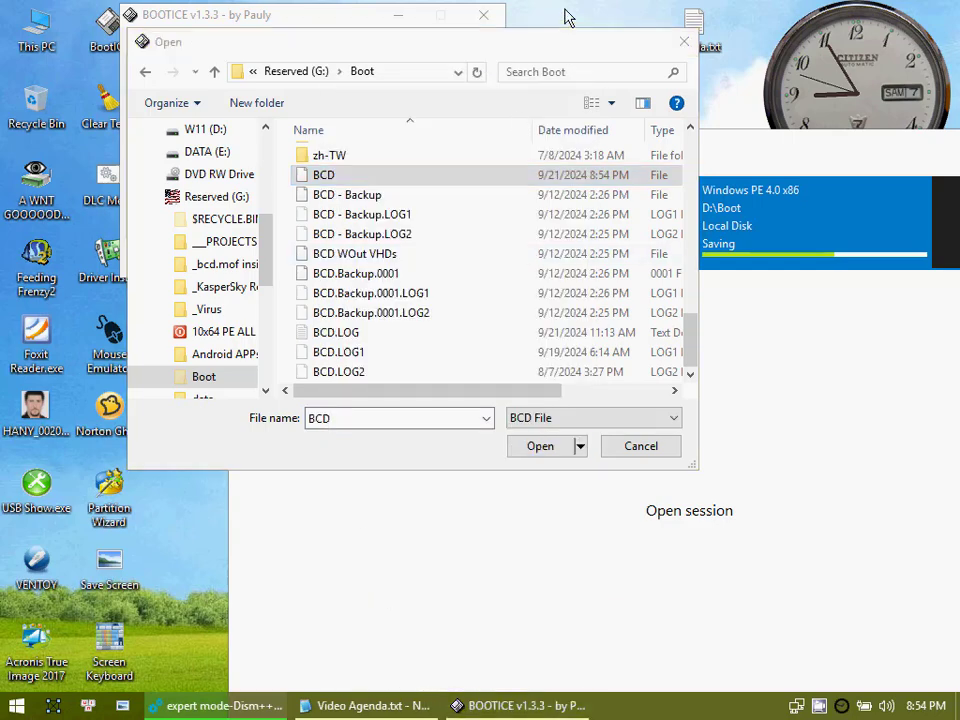
pyautogui.rightClick(565, 8)
pyautogui.click(606, 104)
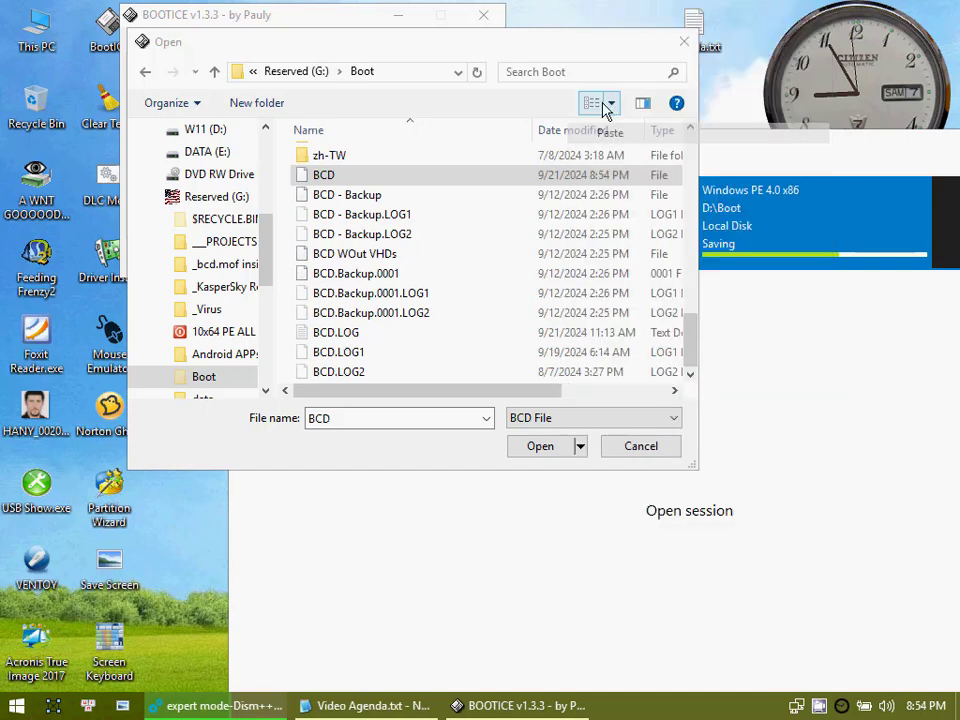
pyautogui.click(599, 41)
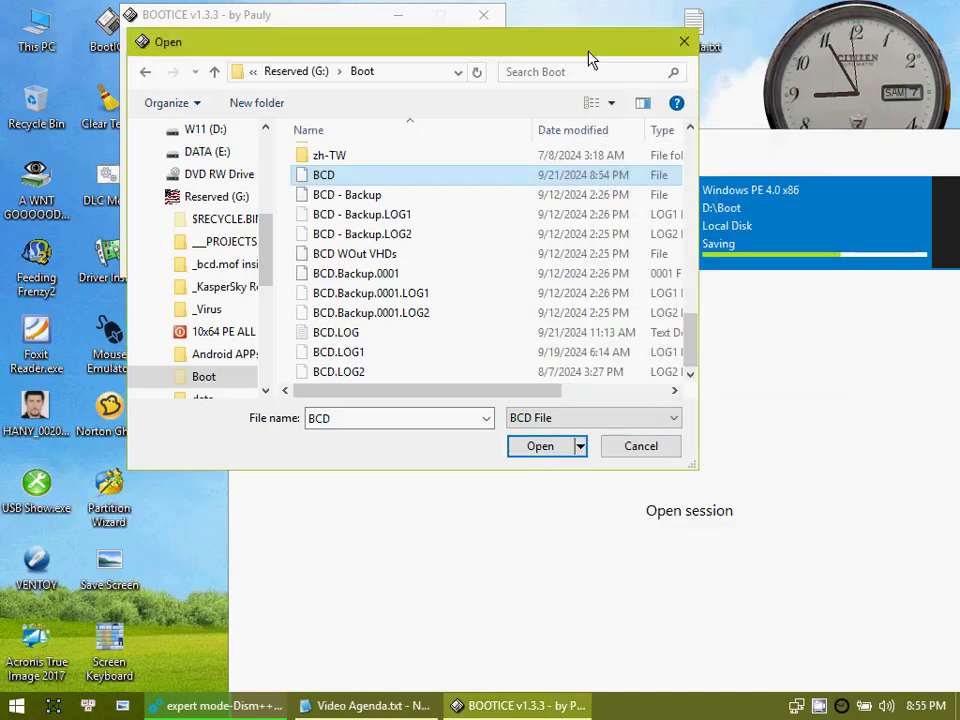
pyautogui.click(617, 260)
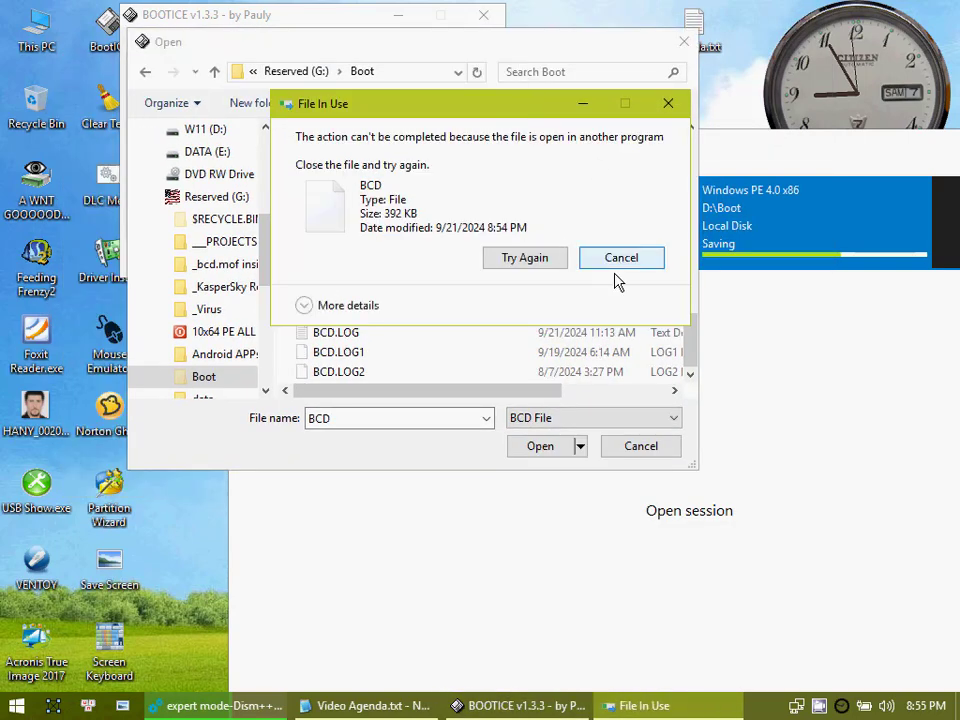
pyautogui.click(628, 452)
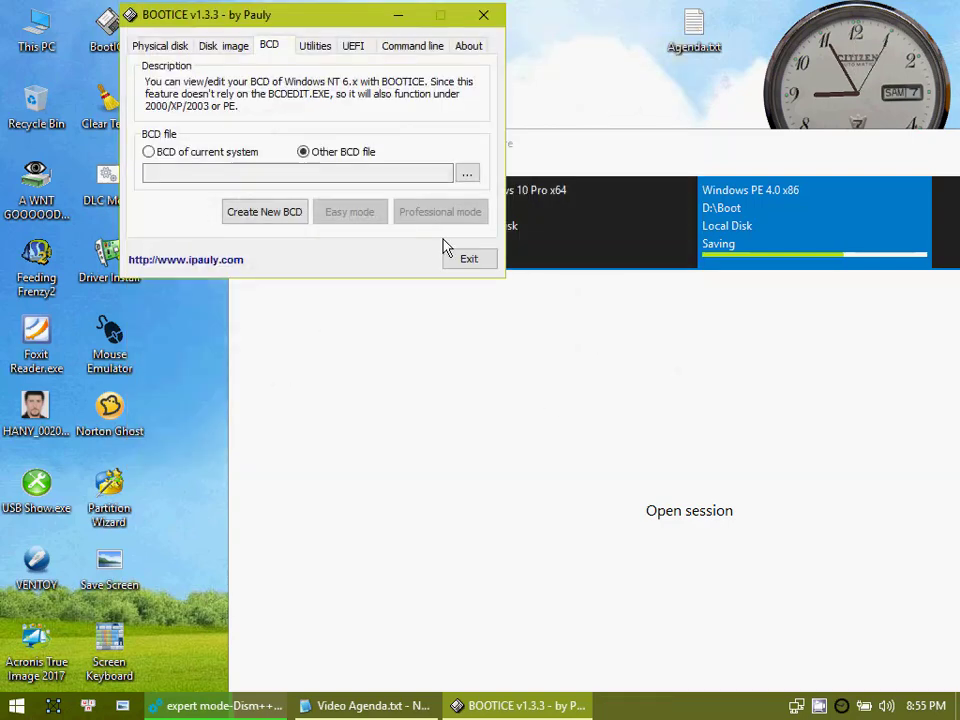
pyautogui.click(484, 15)
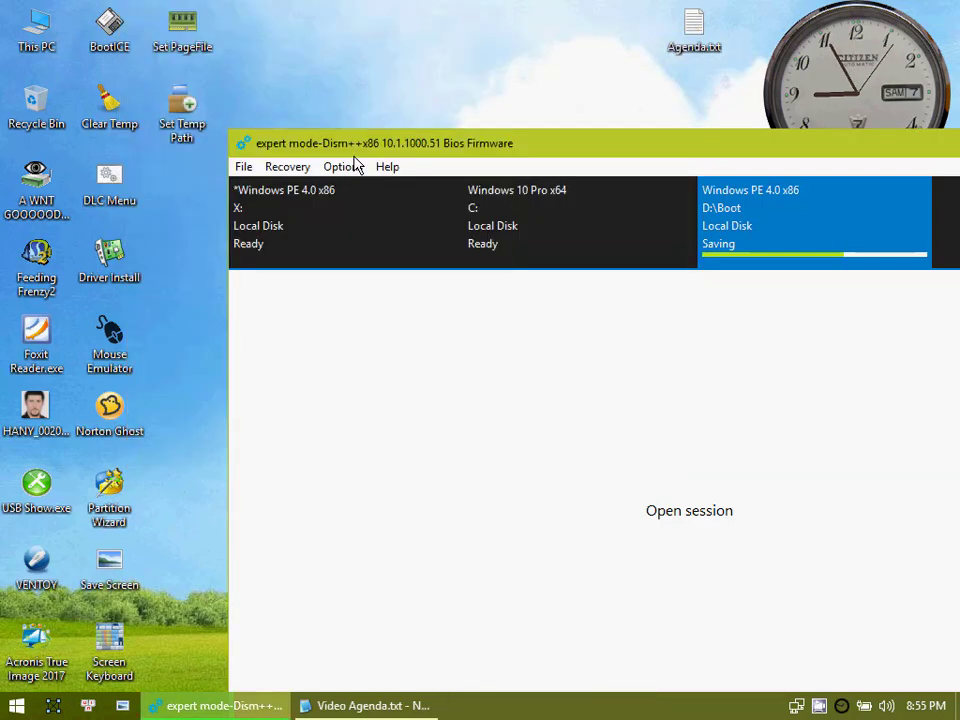
# Step: Bring the Dism++ window fully into view, wait for the D:\Boot image to finish saving, and close Dism++
pyautogui.moveTo(365, 150); pyautogui.dragTo(366, 150)
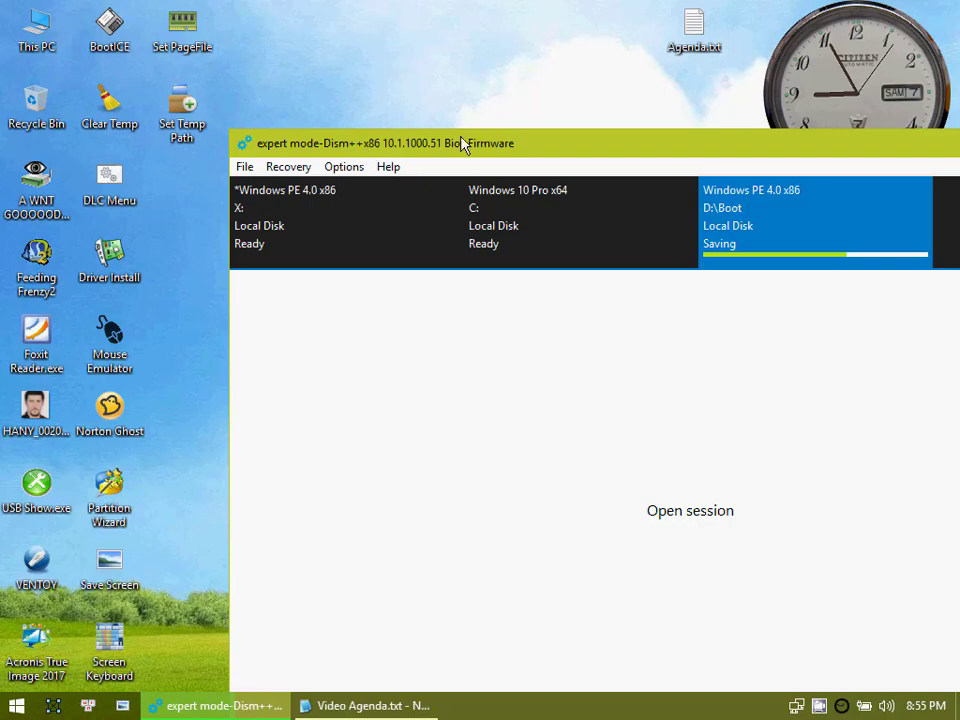
pyautogui.moveTo(510, 145); pyautogui.dragTo(309, 72)
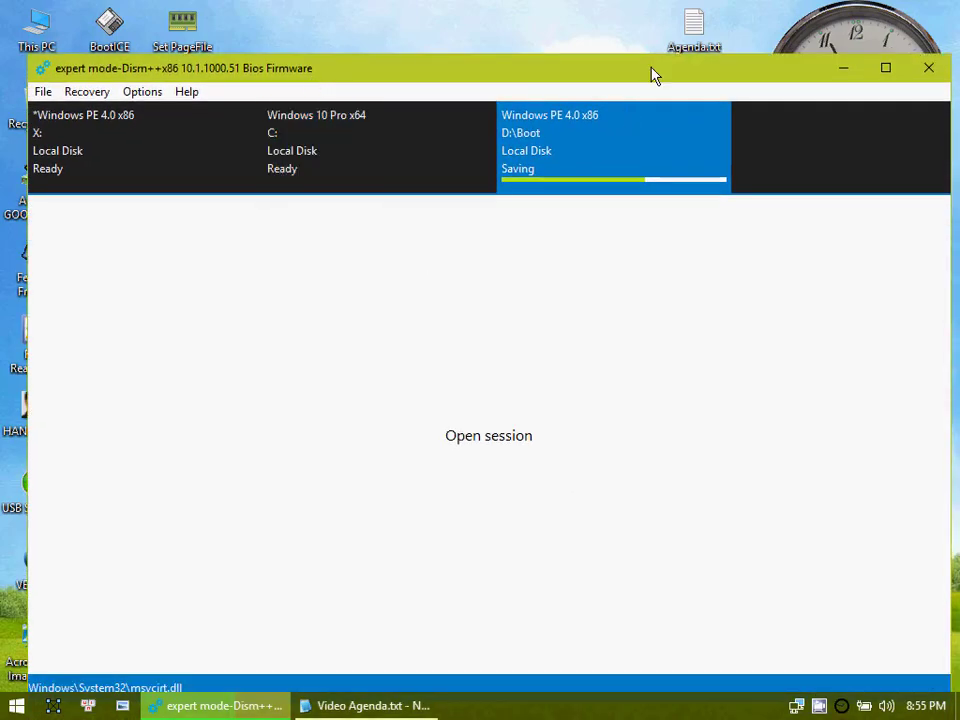
pyautogui.moveTo(652, 75); pyautogui.dragTo(673, 75)
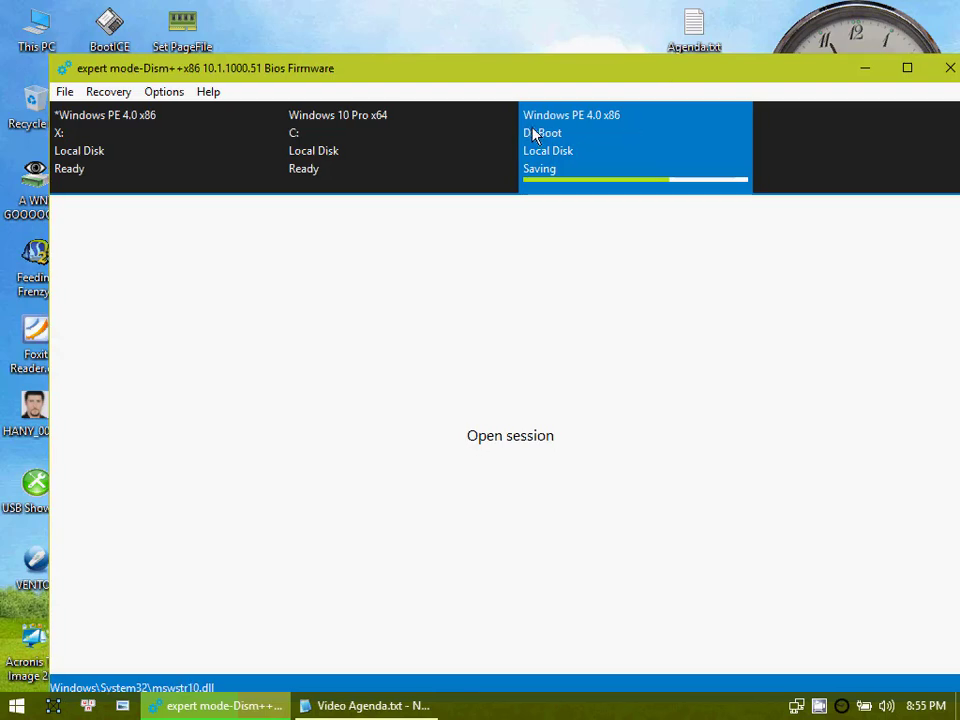
pyautogui.moveTo(621, 79); pyautogui.dragTo(583, 73)
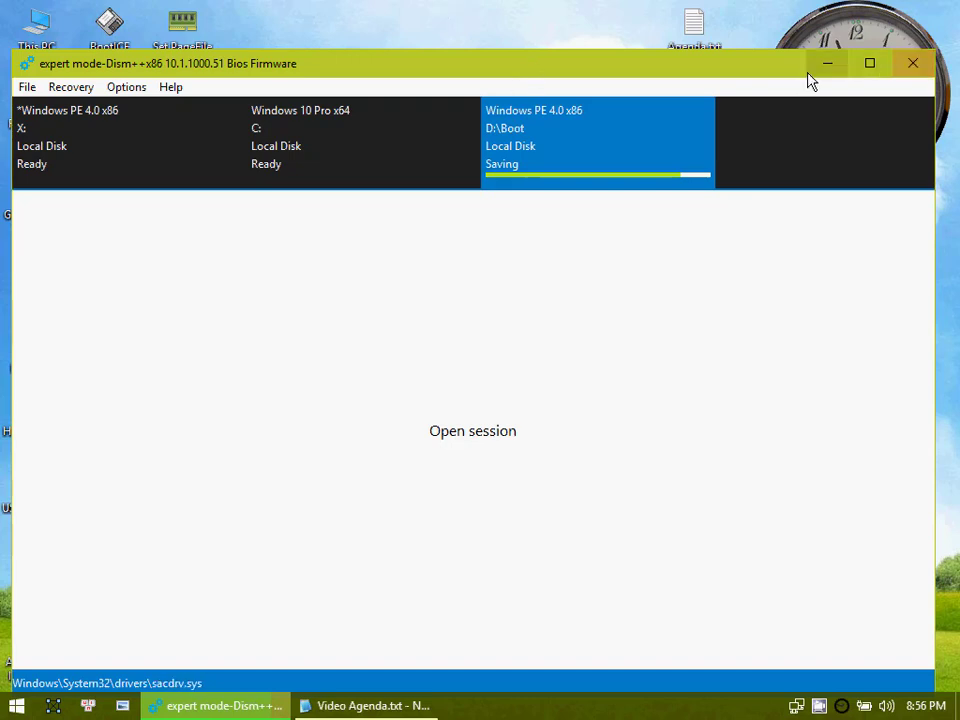
pyautogui.moveTo(765, 77); pyautogui.dragTo(765, 67)
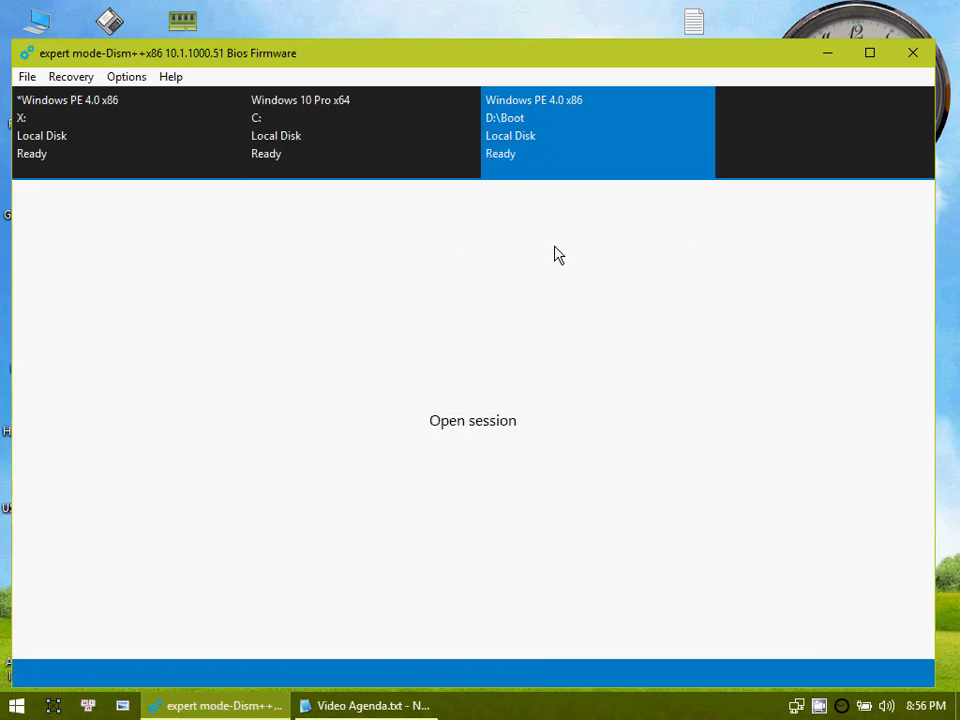
pyautogui.click(470, 235)
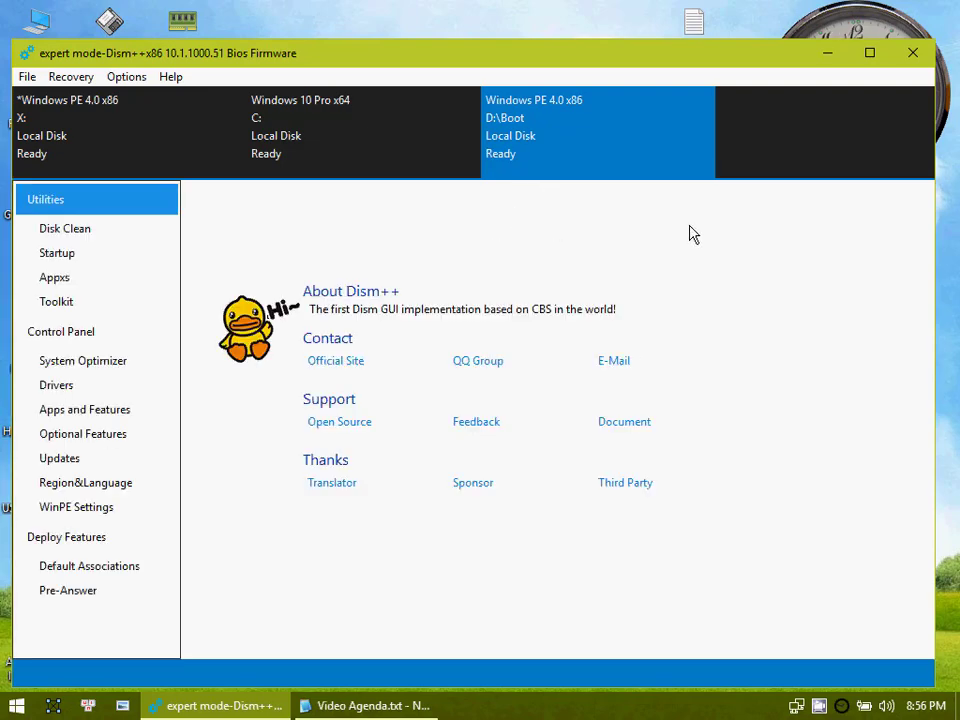
pyautogui.click(918, 54)
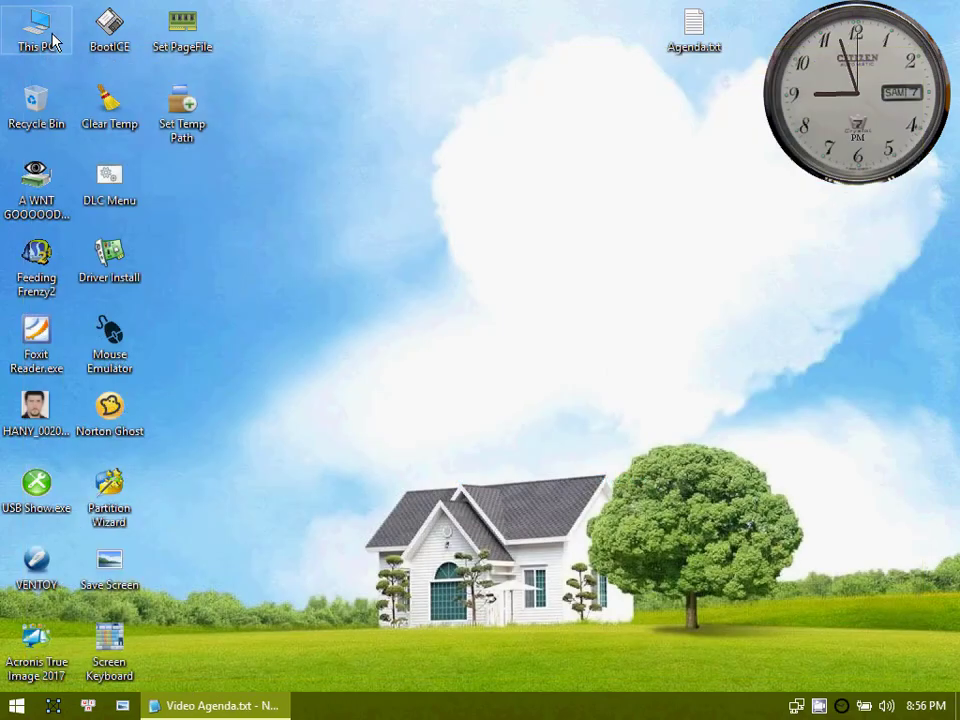
# Step: Open drive W11 (D:) in File Explorer and select PE17.wim to check its size
pyautogui.doubleClick(36, 28)
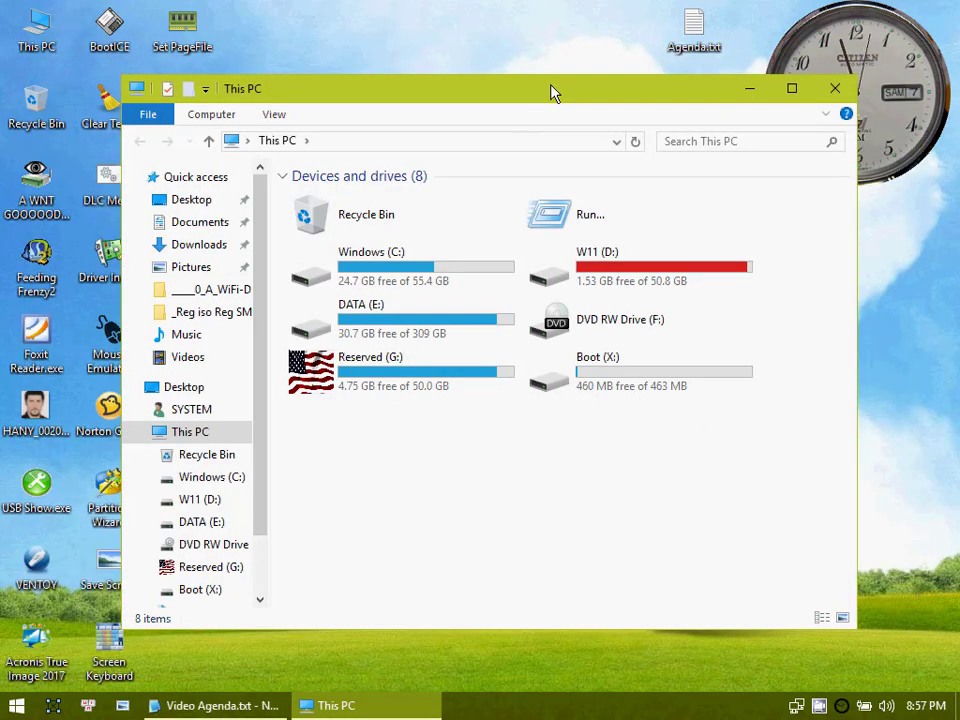
pyautogui.doubleClick(551, 90)
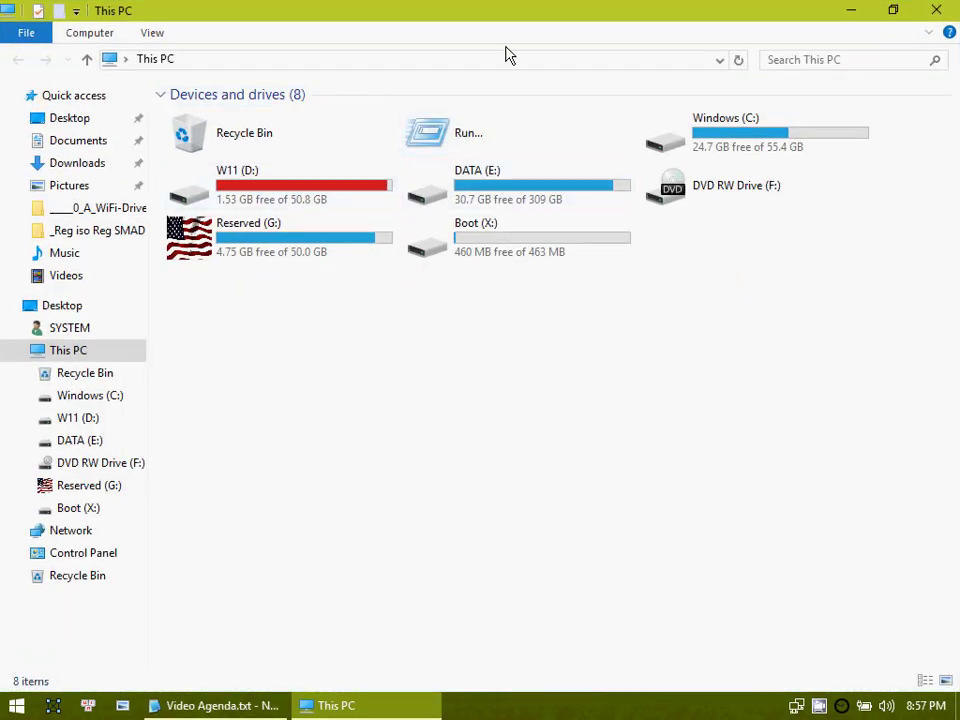
pyautogui.doubleClick(512, 15)
pyautogui.click(579, 237)
pyautogui.doubleClick(579, 230)
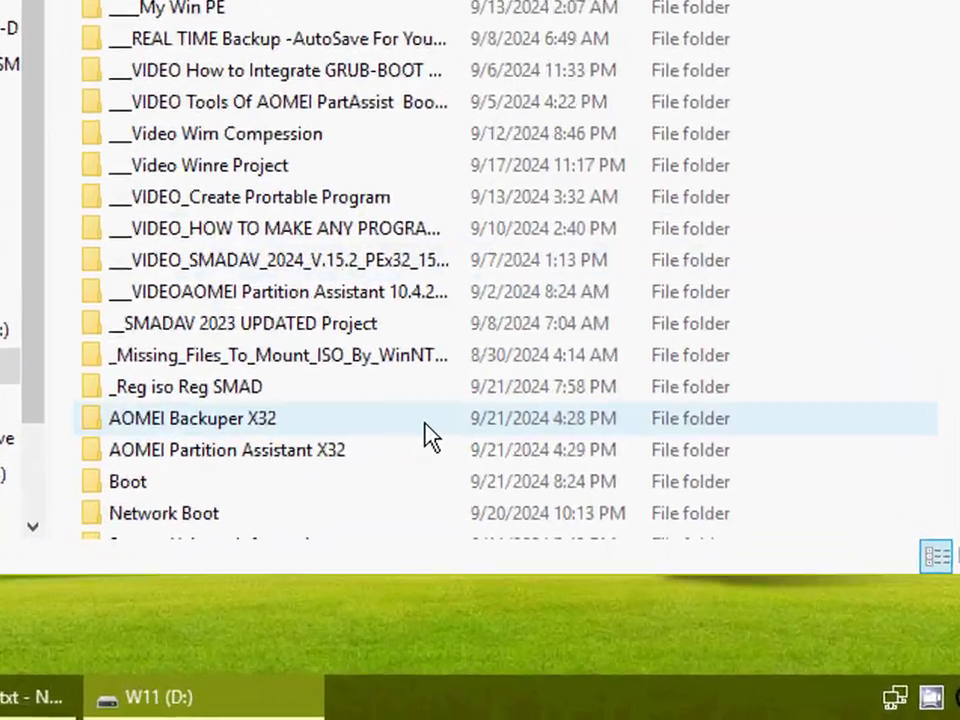
pyautogui.scroll(-3, 507, 540)
pyautogui.click(313, 553)
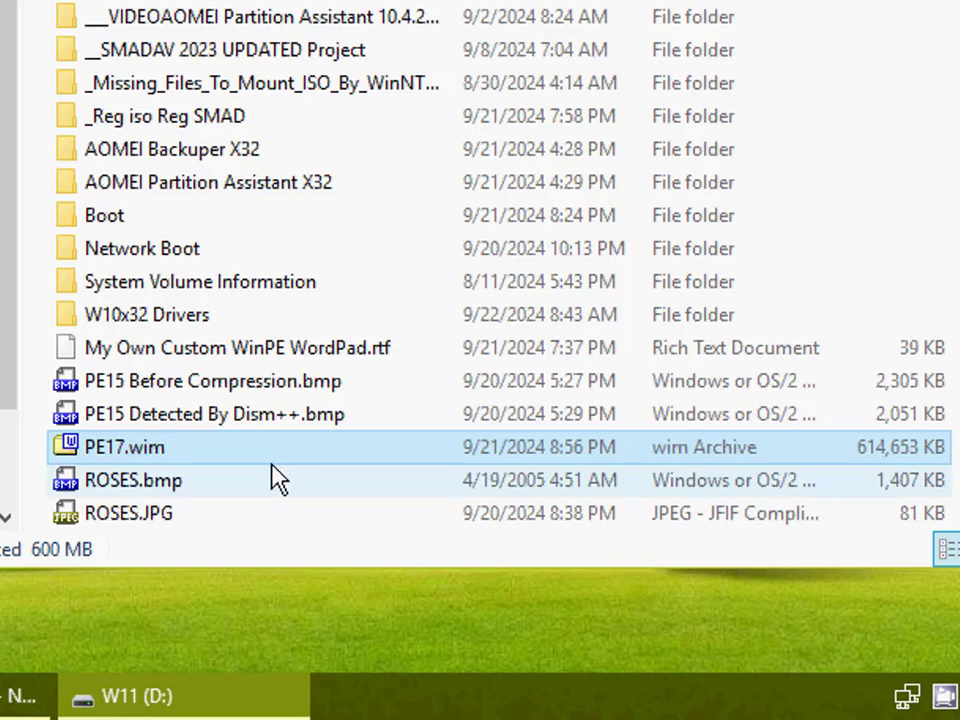
# Step: Open PE17.wim as an archive and look inside its Program Files folder
pyautogui.doubleClick(116, 455)
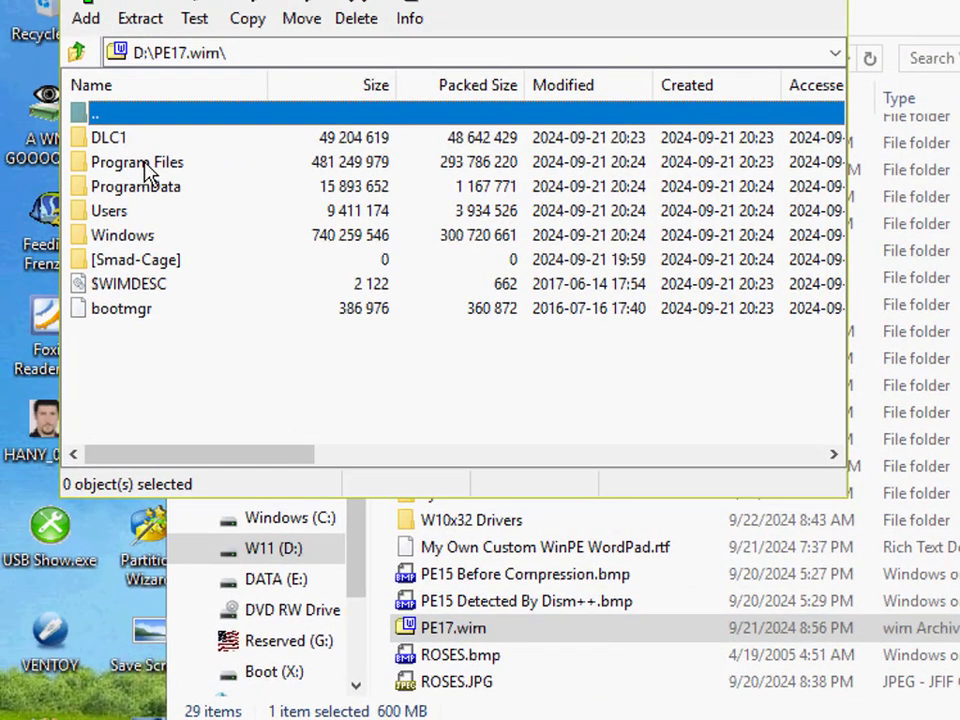
pyautogui.doubleClick(156, 164)
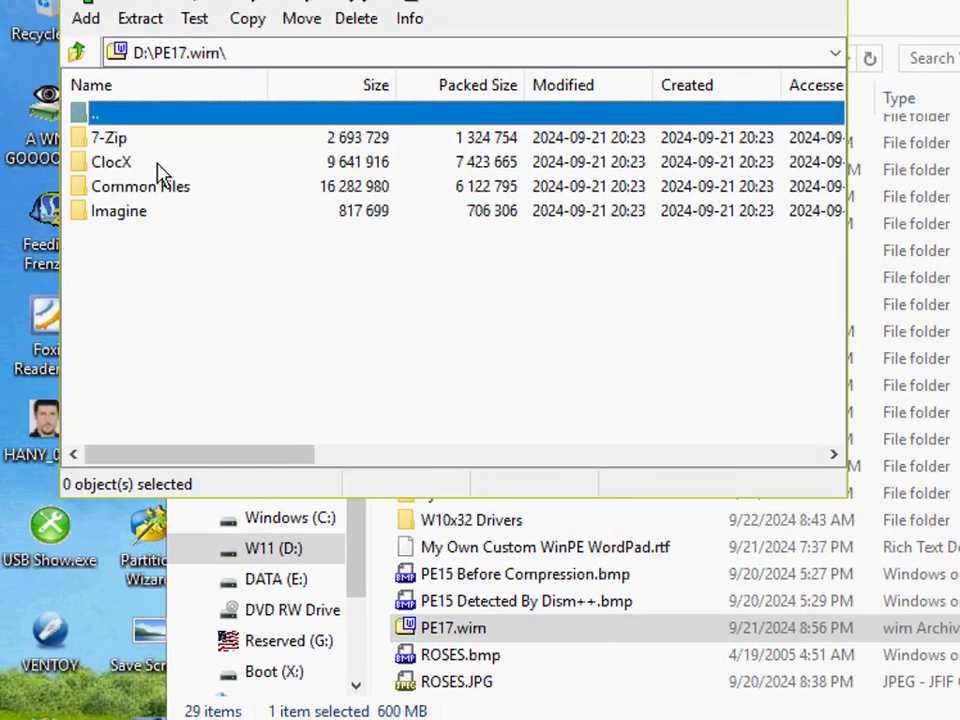
# Step: Look inside the TOOLS folder under Program Files in PE17.wim, and close the archive and the drive D: window
pyautogui.click(133, 359)
pyautogui.doubleClick(133, 359)
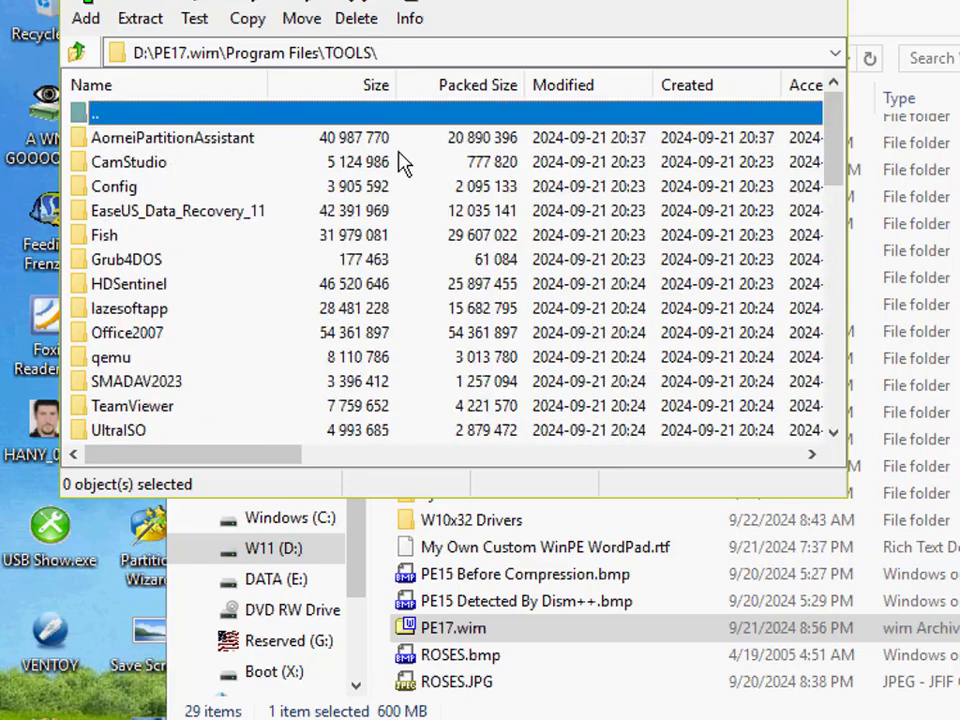
pyautogui.hotkey('alt', 'F4')
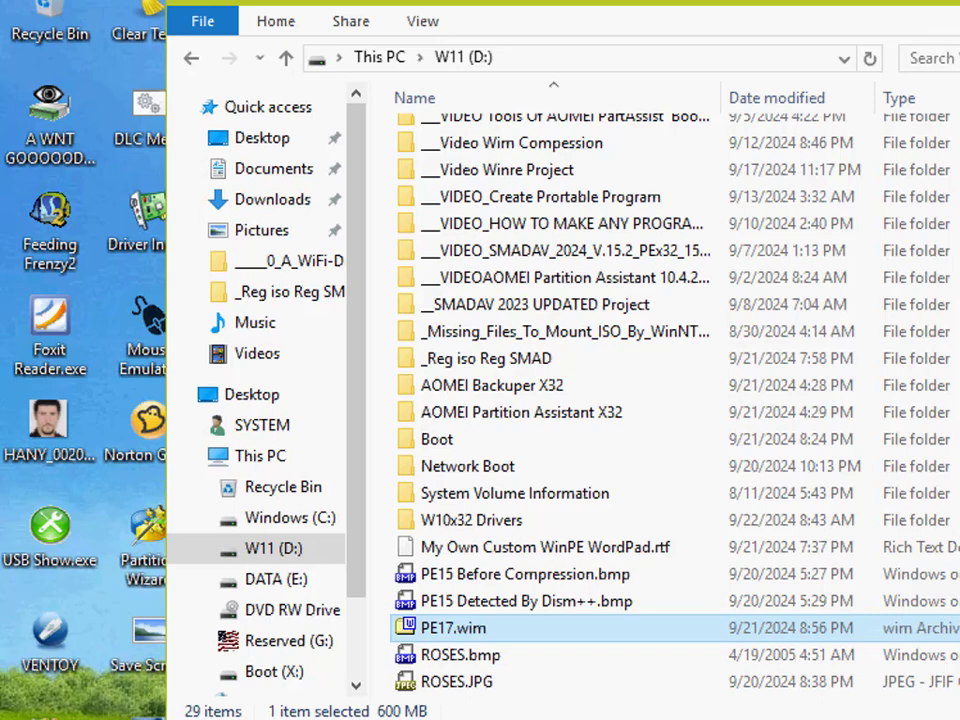
pyautogui.hotkey('alt', 'F4')
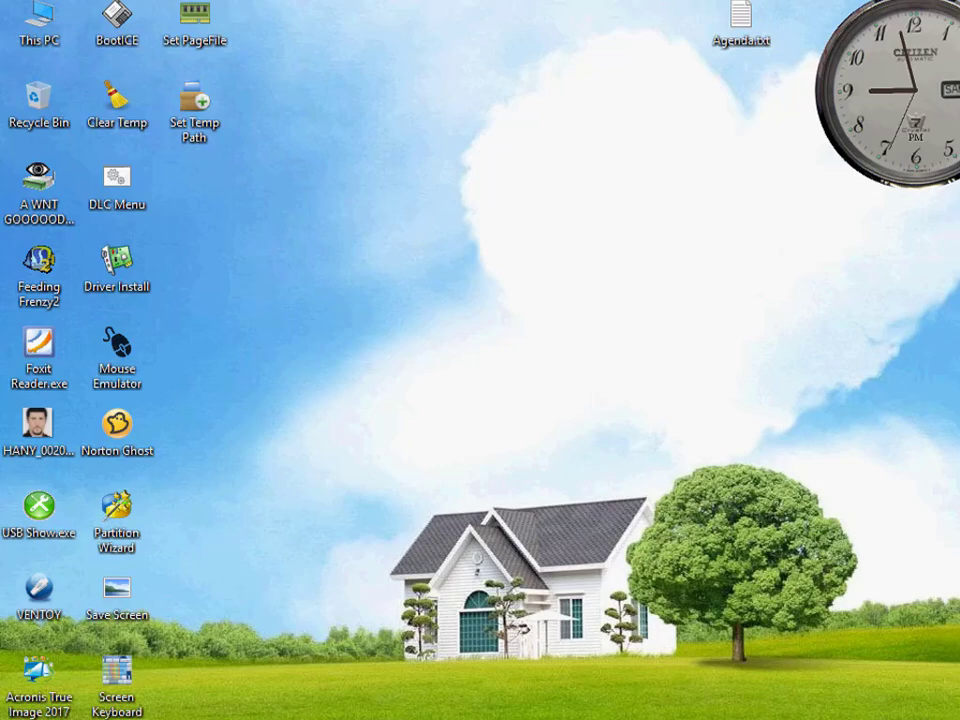
pyautogui.rightClick(826, 717)
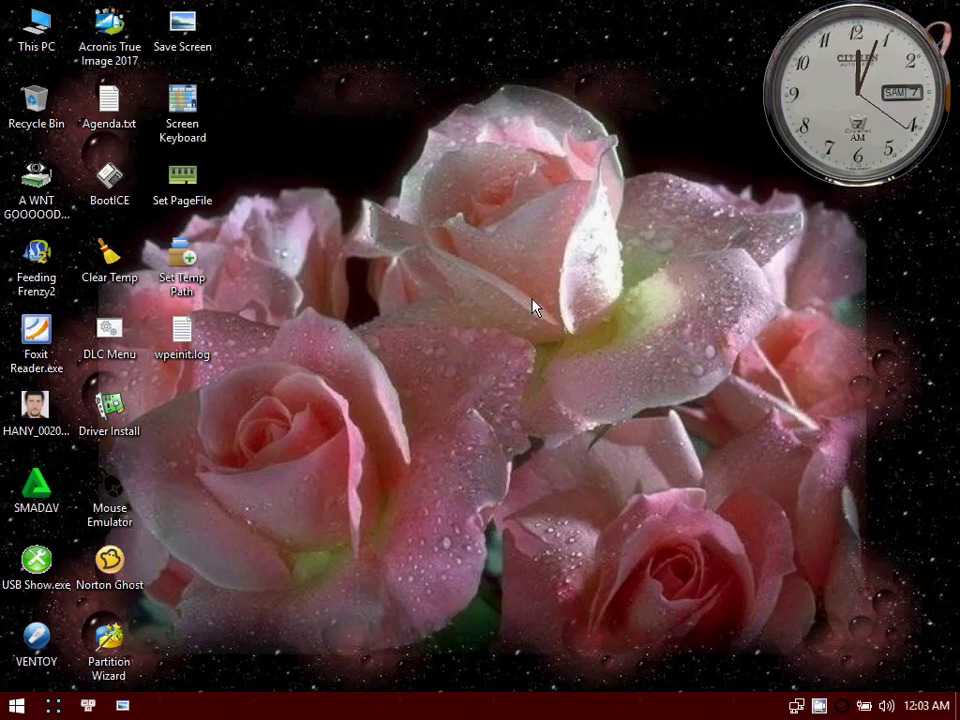
# Step: Check the customized desktop's shortcut commands for the AOMEI Partition Assistant entry, without running any of them
pyautogui.moveTo(562, 200); pyautogui.dragTo(611, 392)
pyautogui.rightClick(540, 463)
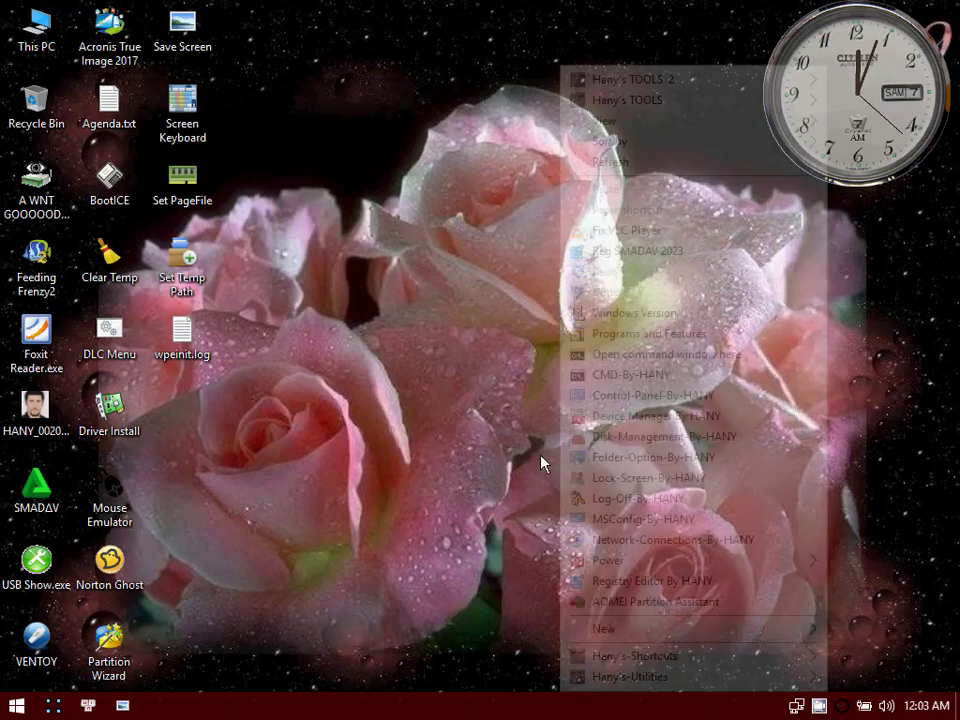
pyautogui.click(509, 404)
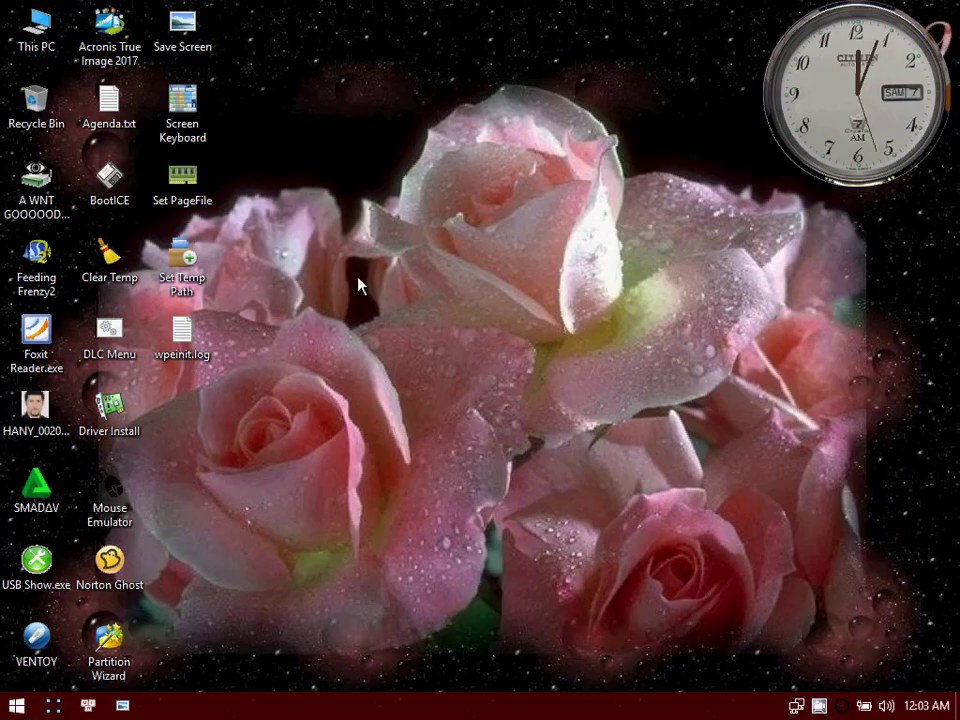
pyautogui.rightClick(435, 170)
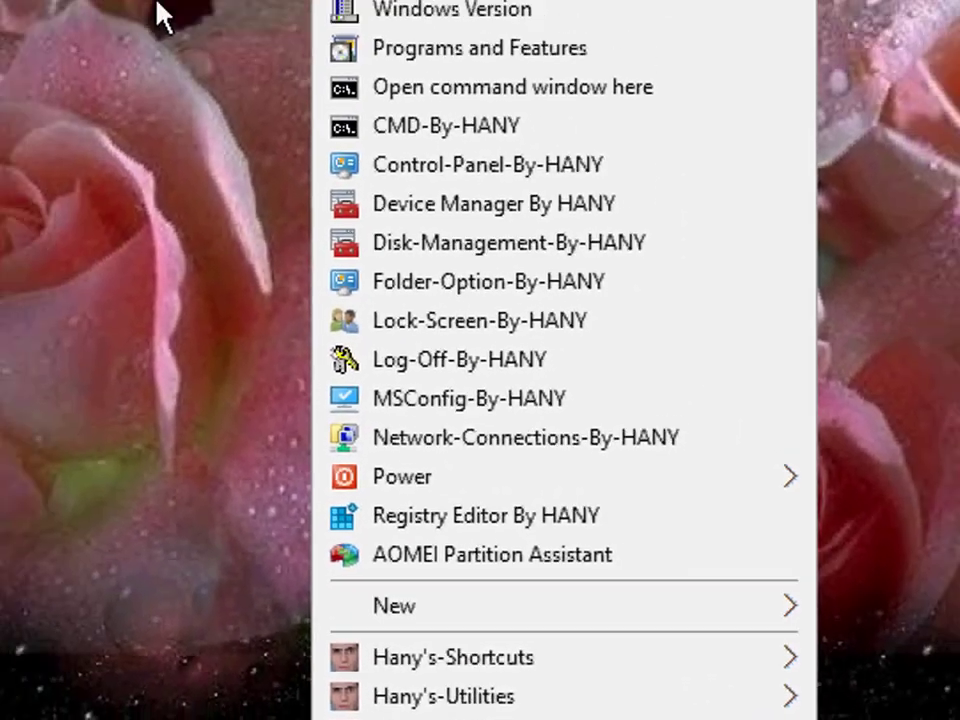
pyautogui.click(156, 15)
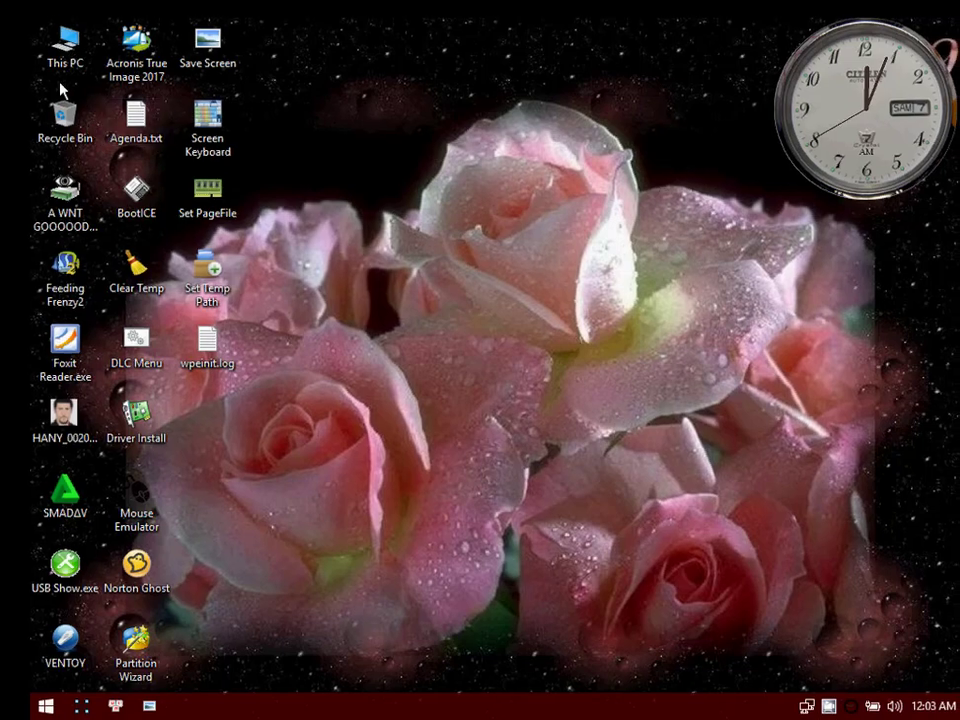
# Step: Open Device Manager, reposition its window, and expand Network adapters to examine the installed network devices
pyautogui.rightClick(324, 68)
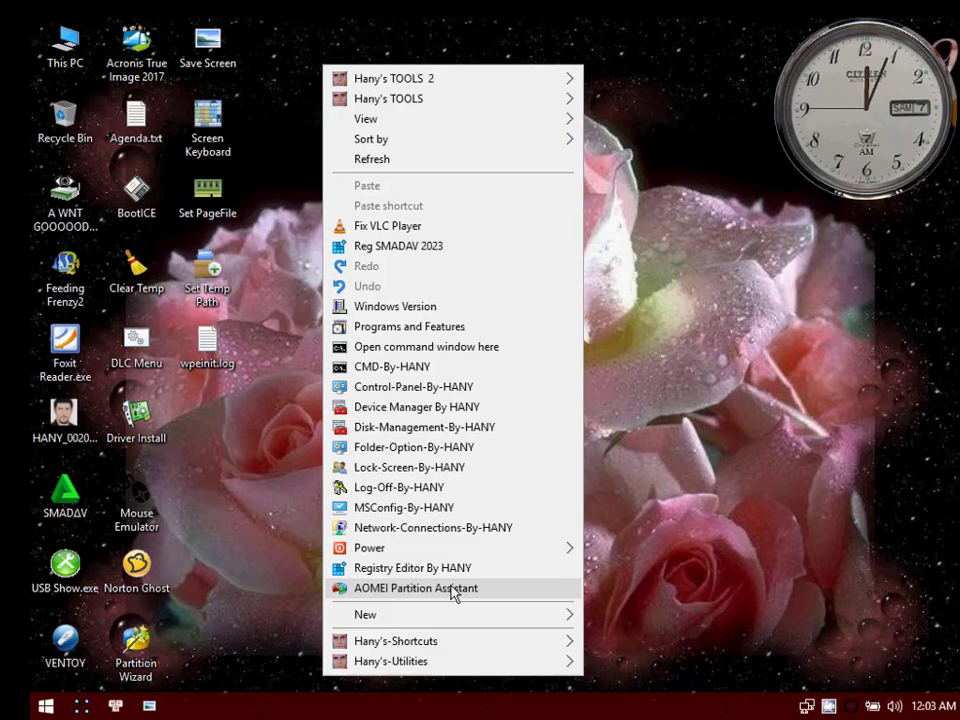
pyautogui.click(413, 408)
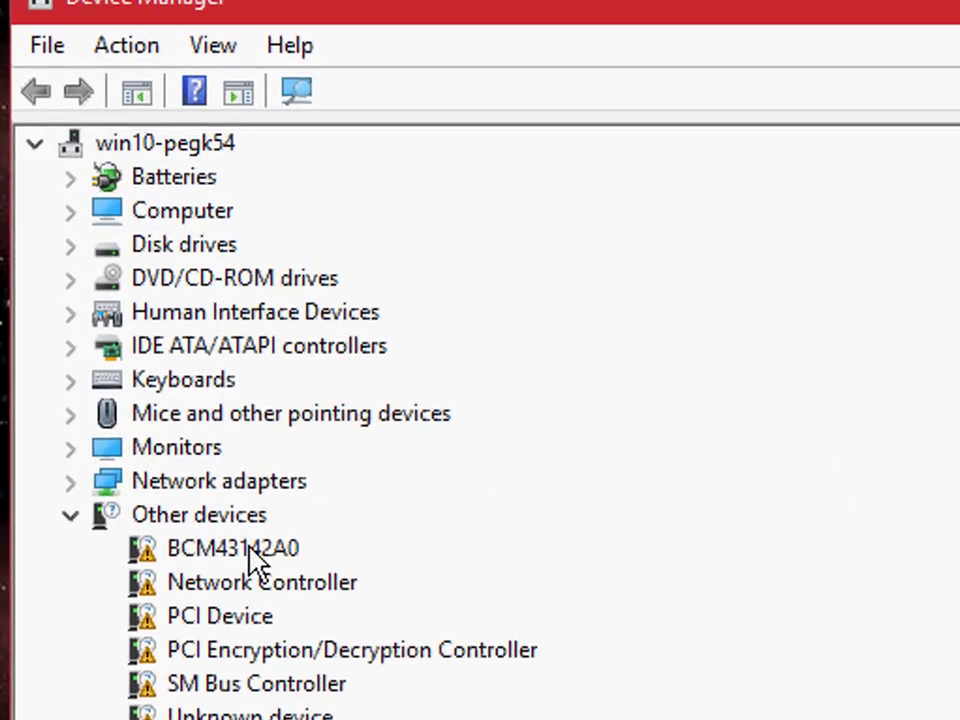
pyautogui.moveTo(538, 0); pyautogui.dragTo(767, 20)
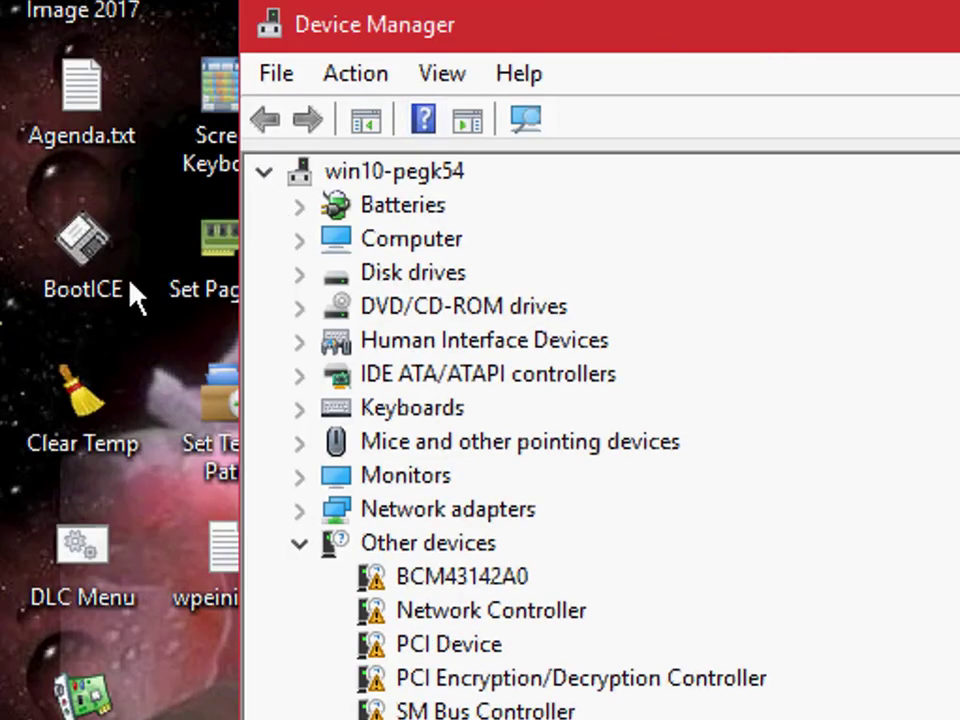
pyautogui.click(452, 176)
pyautogui.click(527, 124)
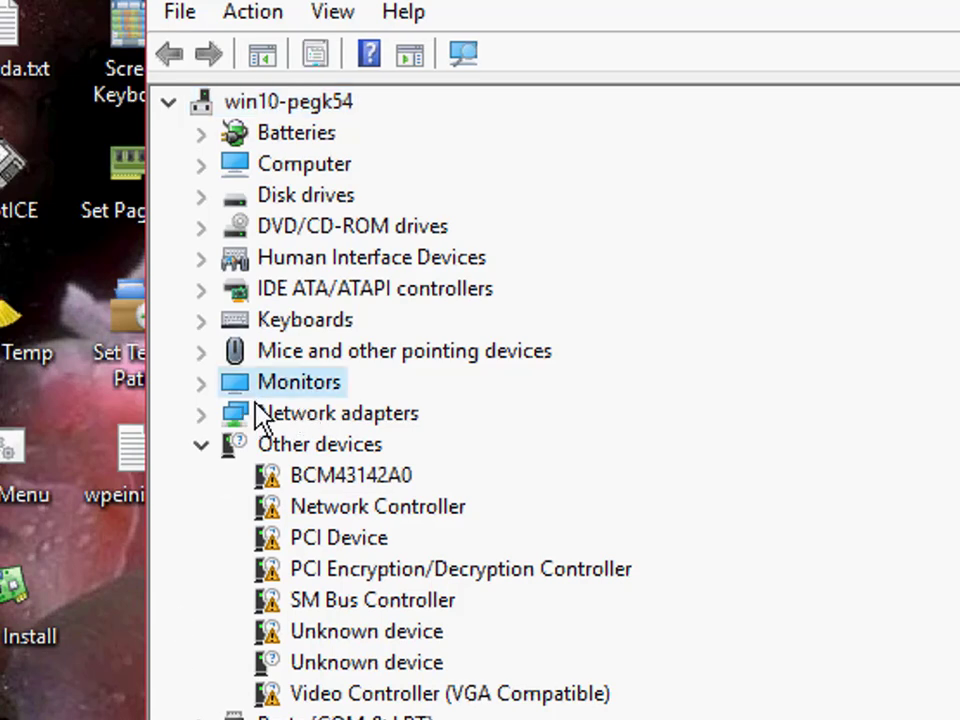
pyautogui.doubleClick(255, 414)
pyautogui.click(468, 54)
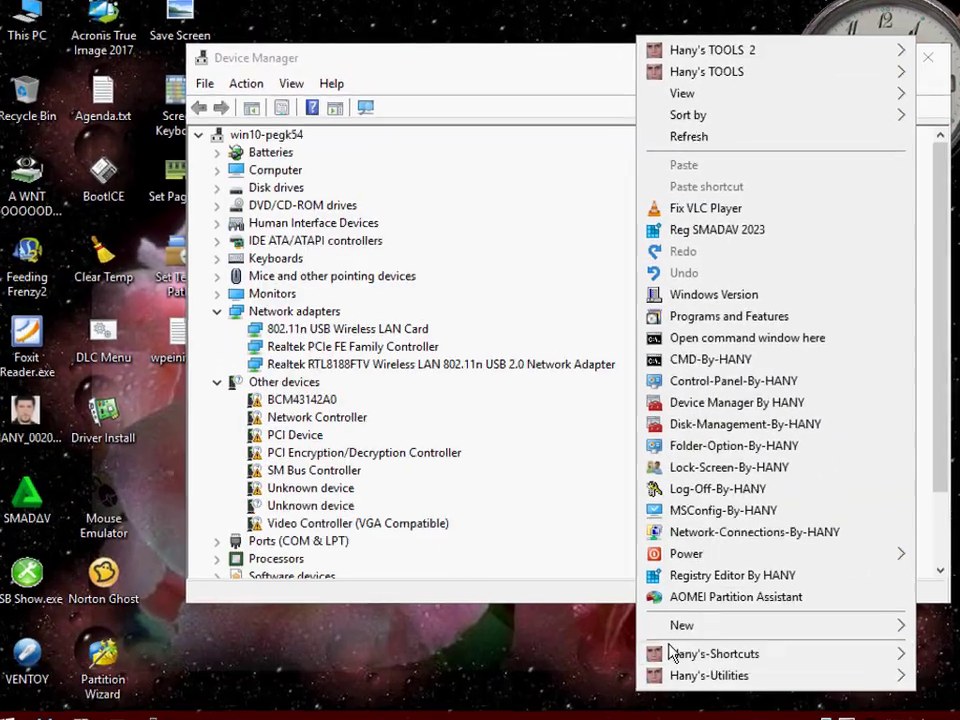
# Step: Run Google-Internet-Test, check the wireless connection in PE Network Manager, and close the network manager
pyautogui.moveTo(657, 655)
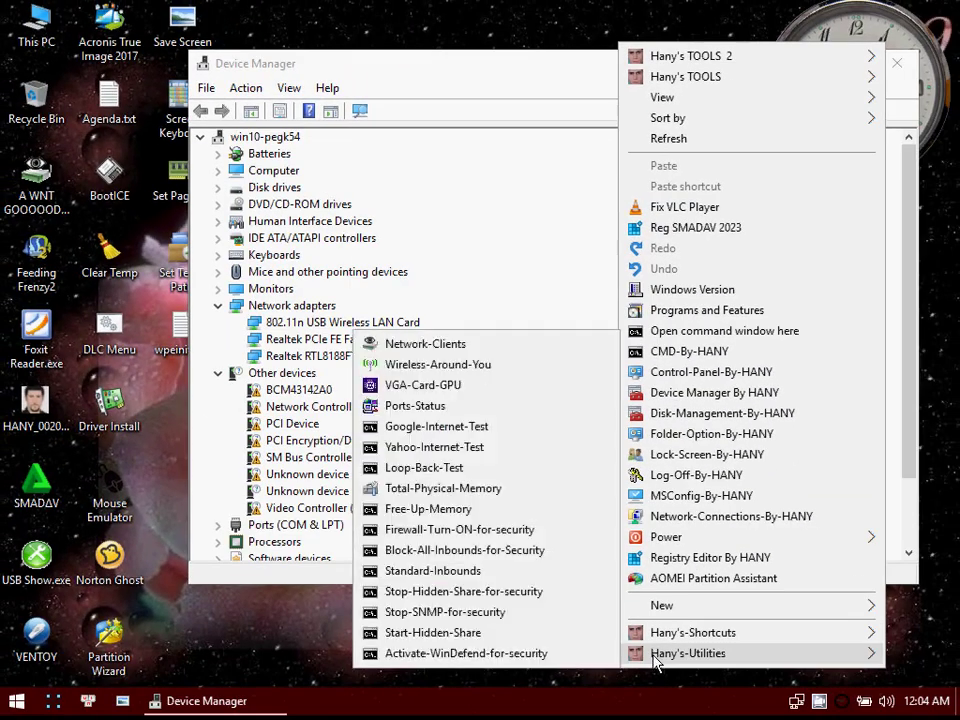
pyautogui.click(447, 428)
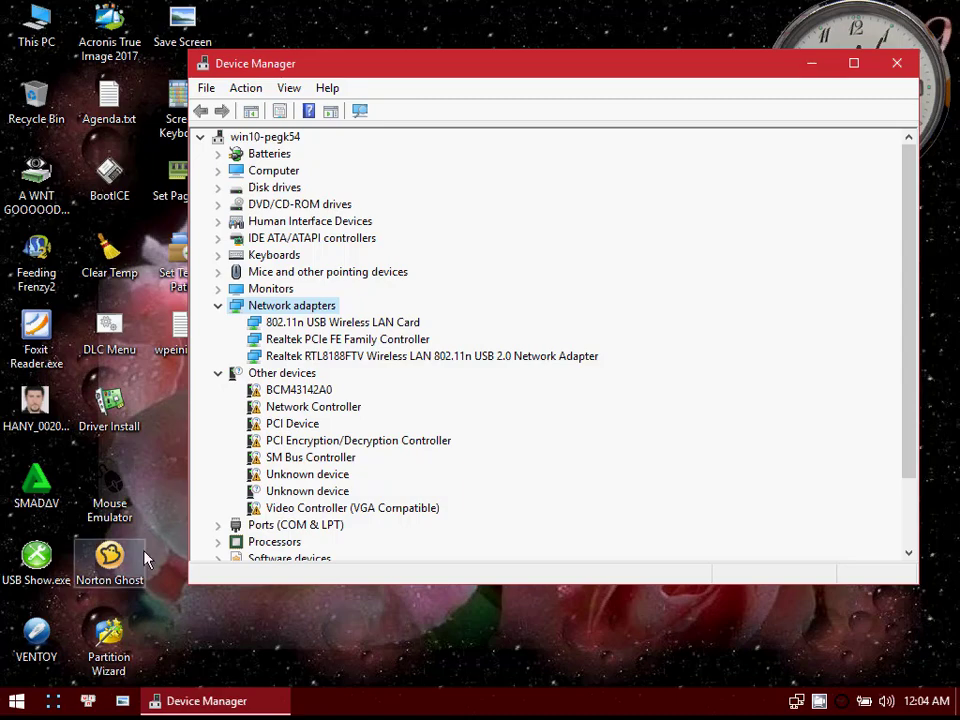
pyautogui.rightClick(405, 656)
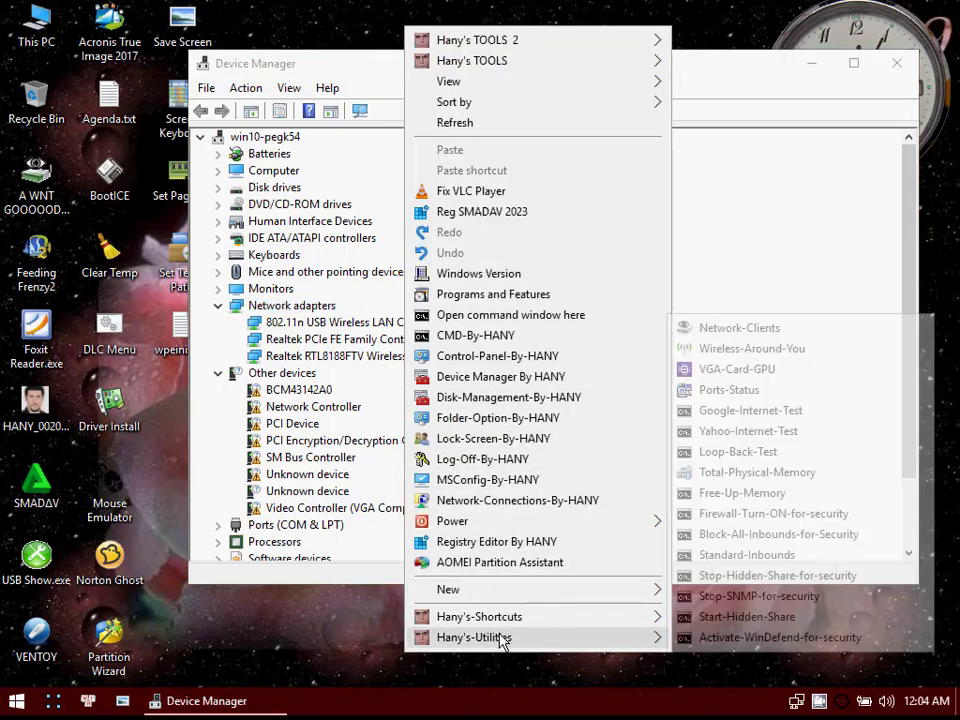
pyautogui.click(365, 632)
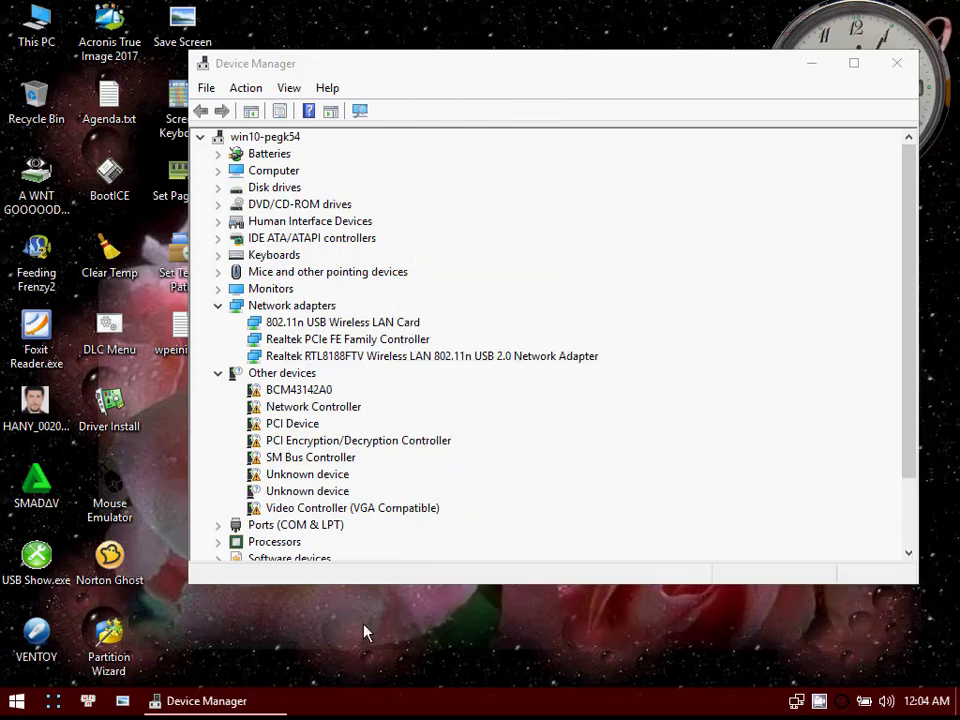
pyautogui.click(796, 701)
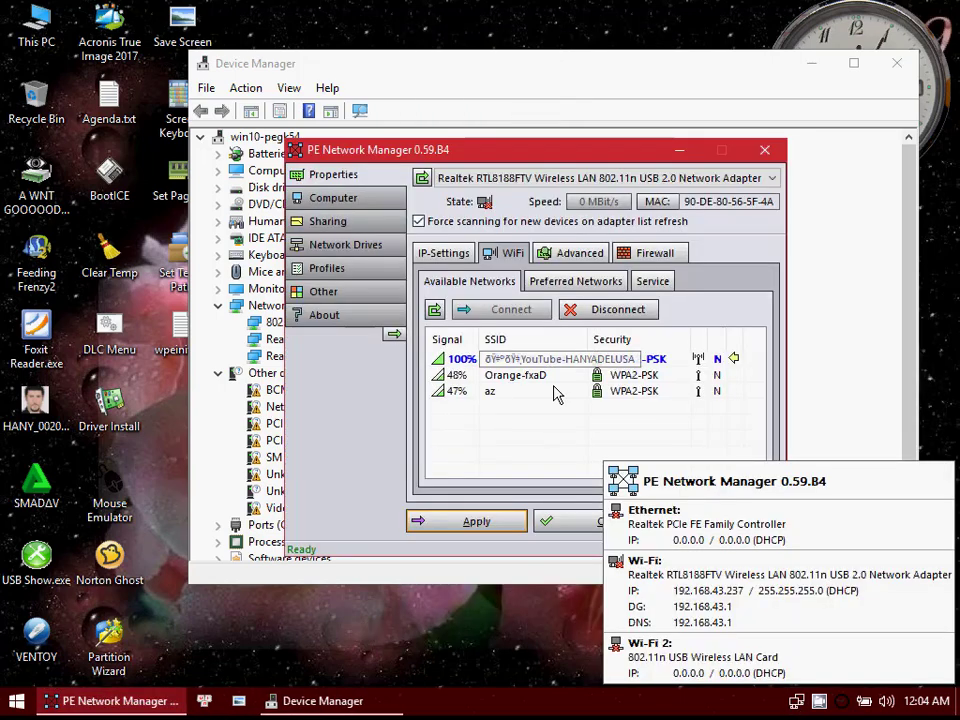
pyautogui.click(722, 527)
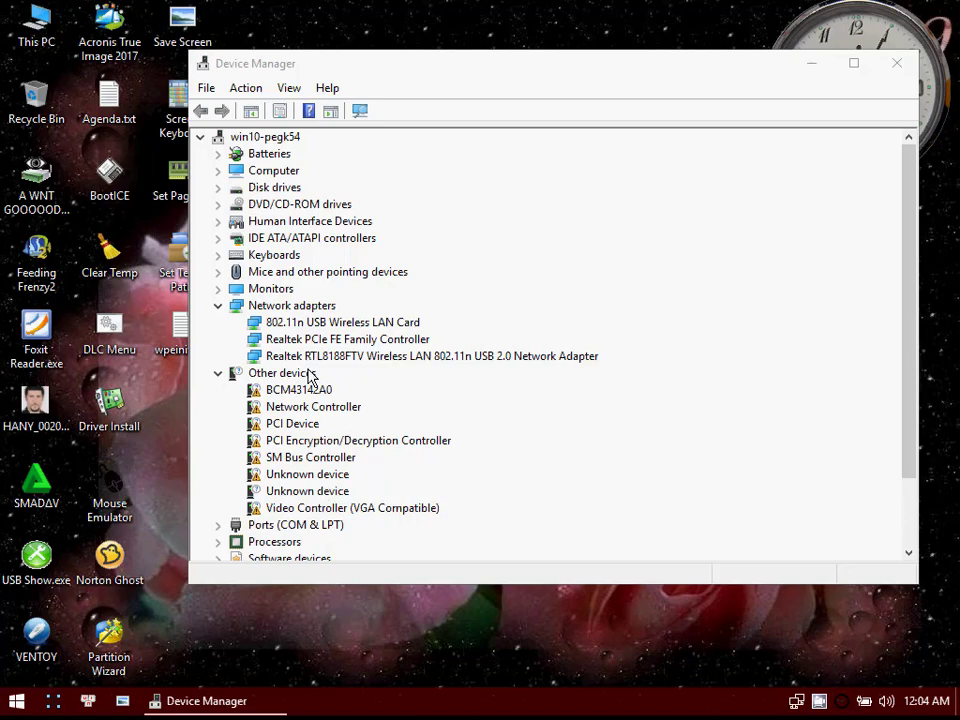
# Step: Run Google-Internet-Test a second time, followed by another of the custom utilities for testing the connection
pyautogui.rightClick(383, 645)
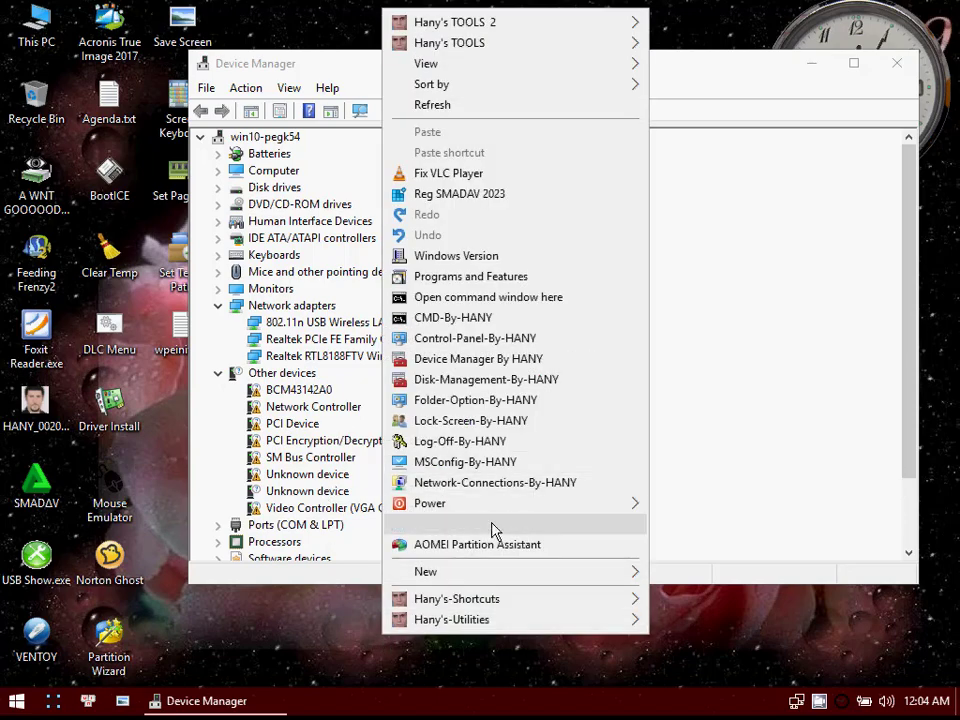
pyautogui.moveTo(578, 622)
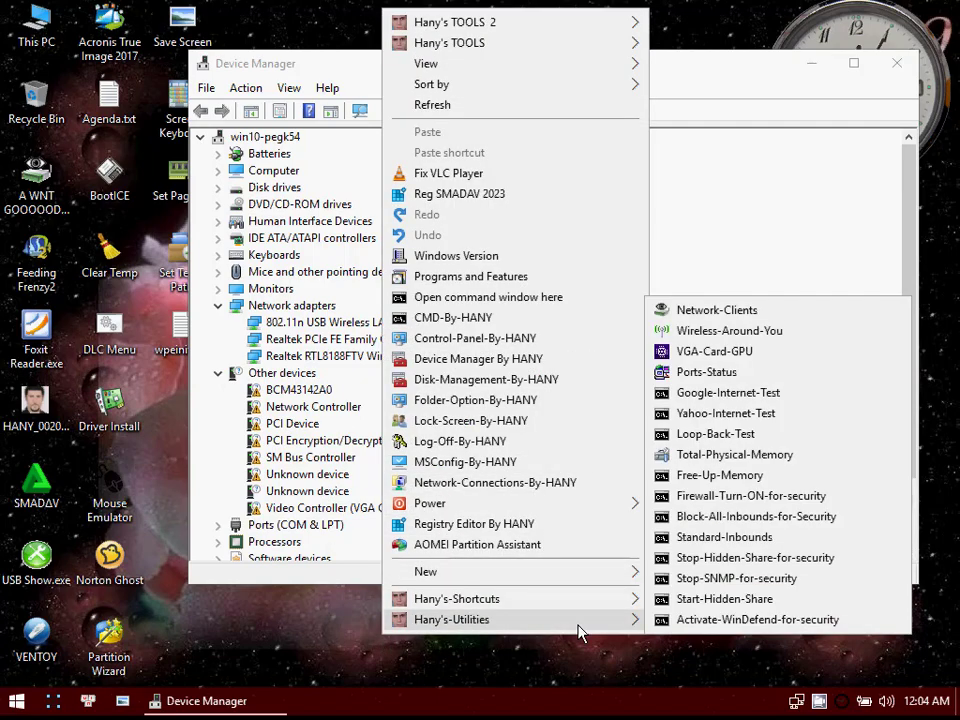
pyautogui.click(714, 396)
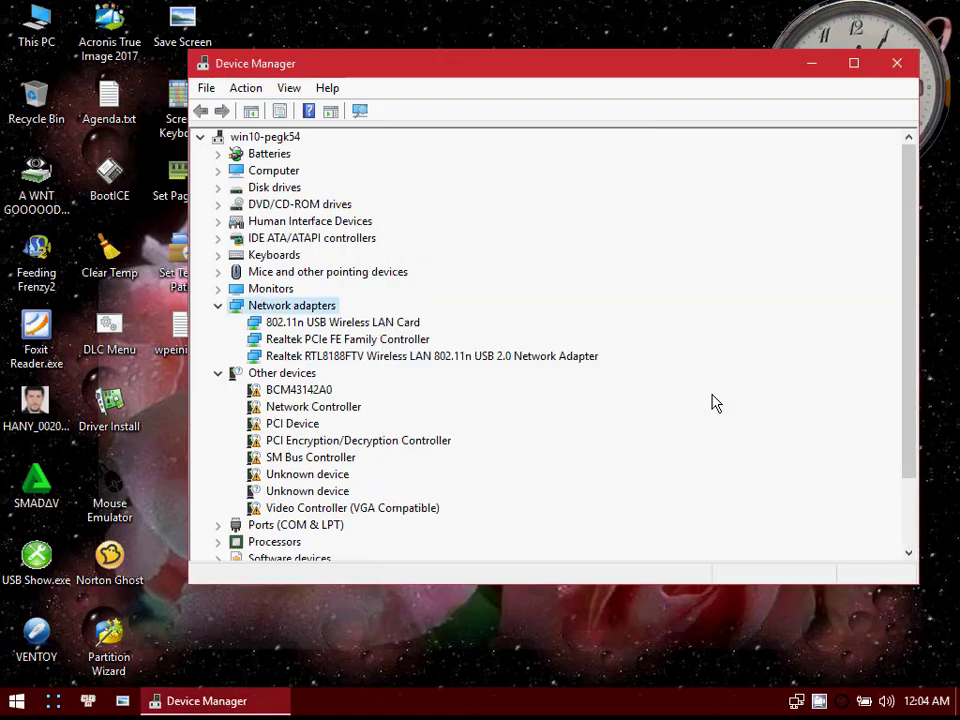
pyautogui.rightClick(452, 668)
pyautogui.moveTo(546, 646)
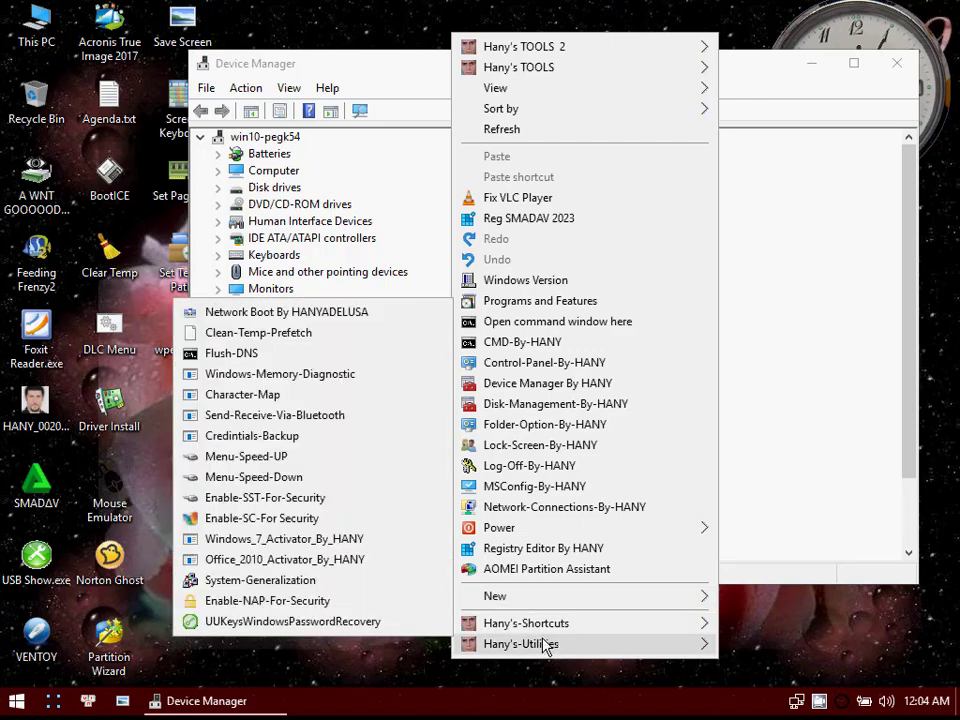
pyautogui.click(320, 440)
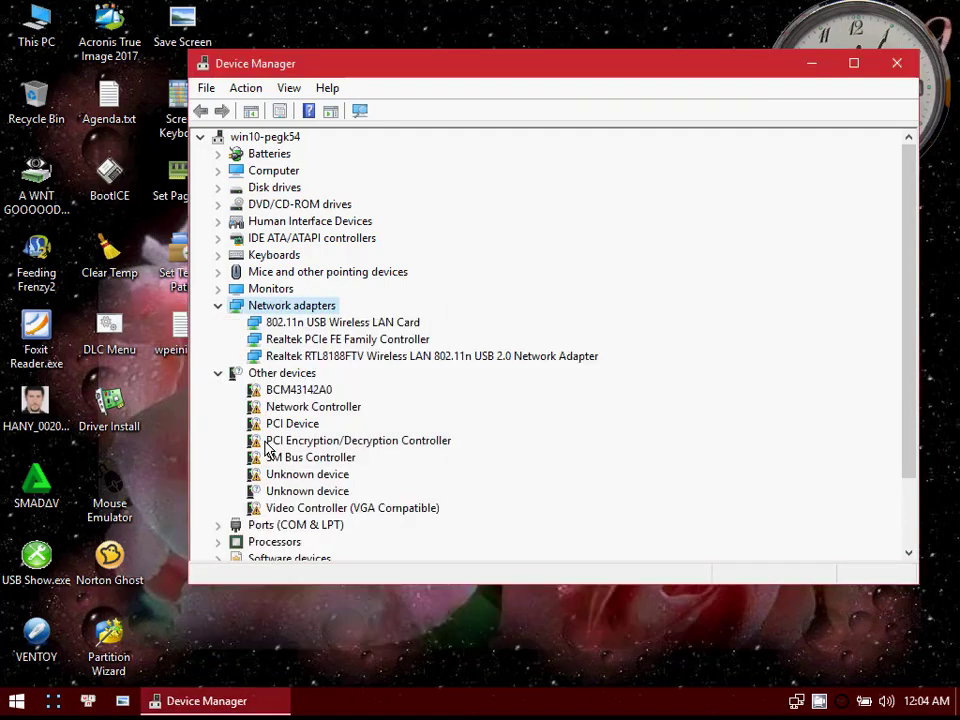
# Step: Reopen PE Network Manager and select the connected Wi-Fi network with the strongest signal in the available networks
pyautogui.click(799, 704)
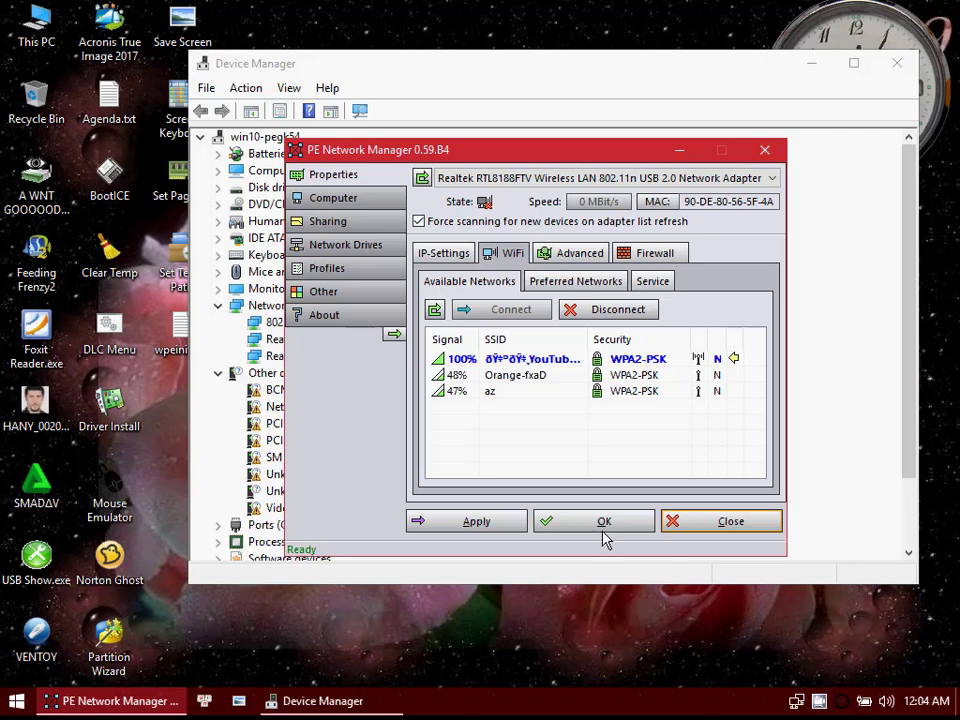
pyautogui.click(563, 363)
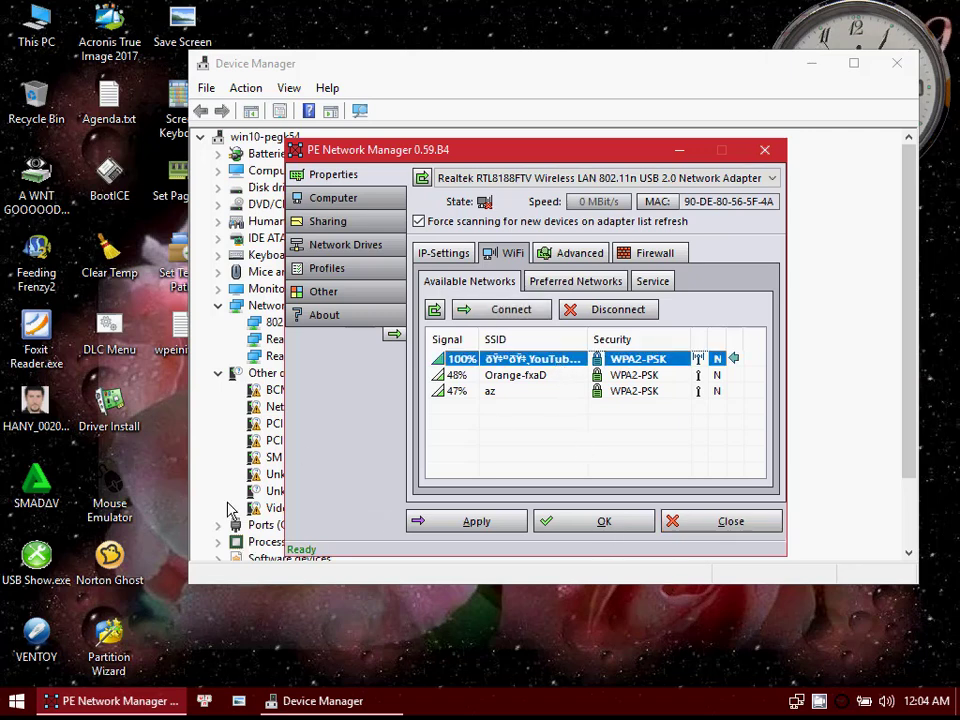
pyautogui.rightClick(136, 422)
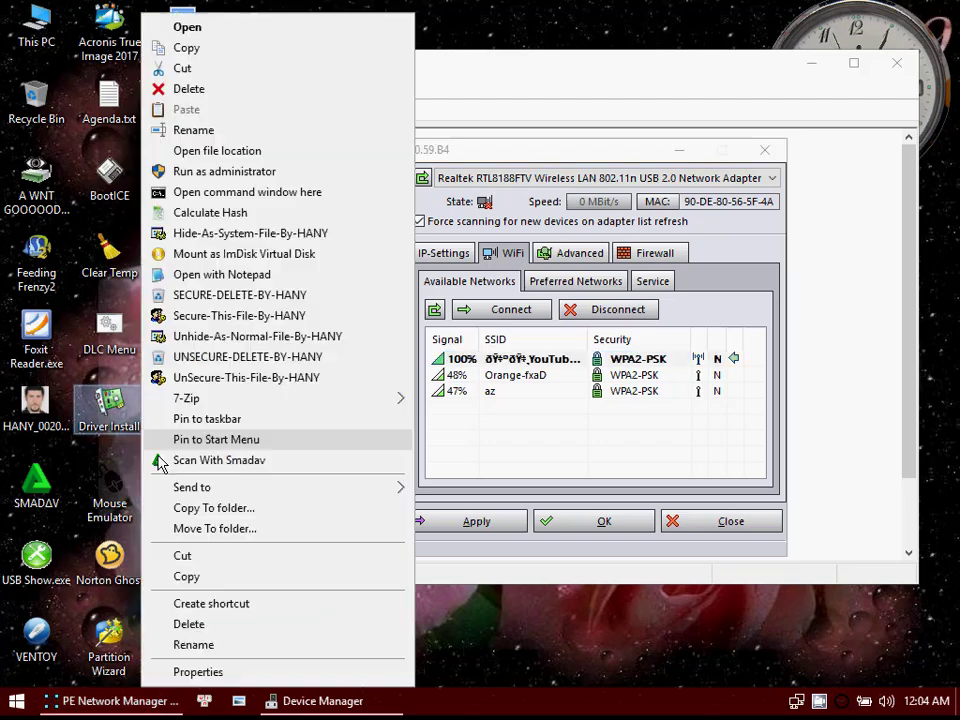
pyautogui.click(500, 630)
# Step: Run Yahoo-Internet-Test to check the internet connection
pyautogui.rightClick(497, 659)
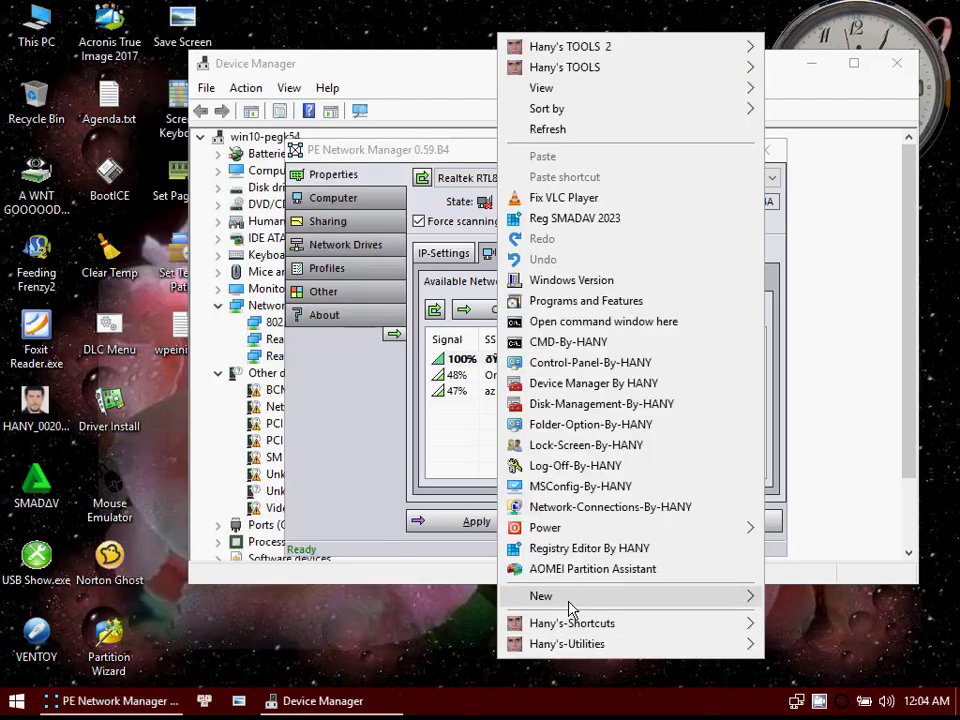
pyautogui.moveTo(567, 644)
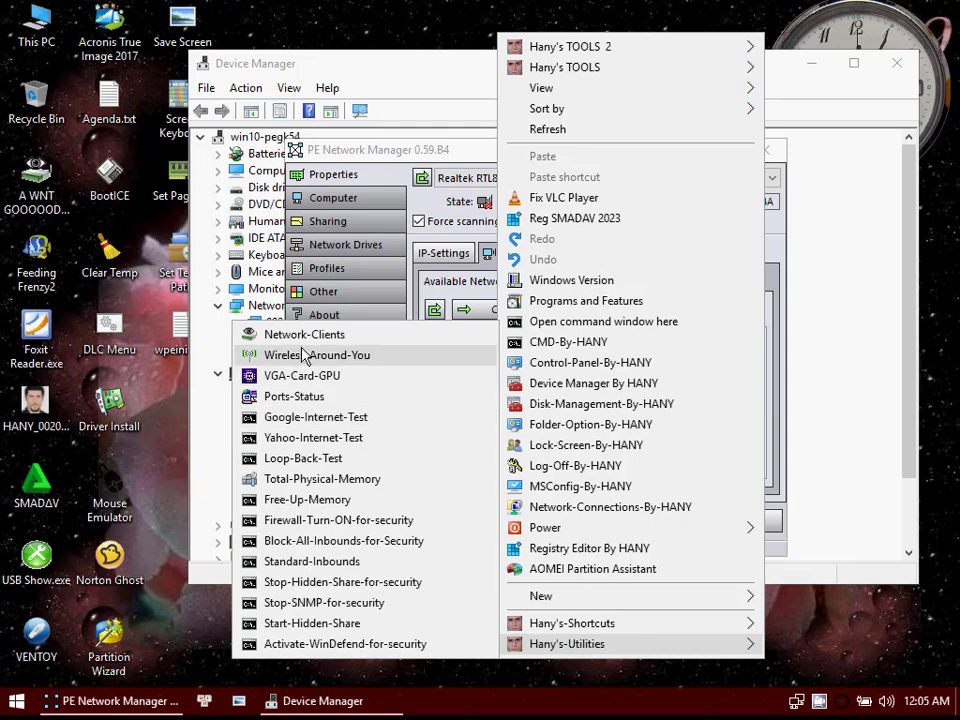
pyautogui.click(289, 445)
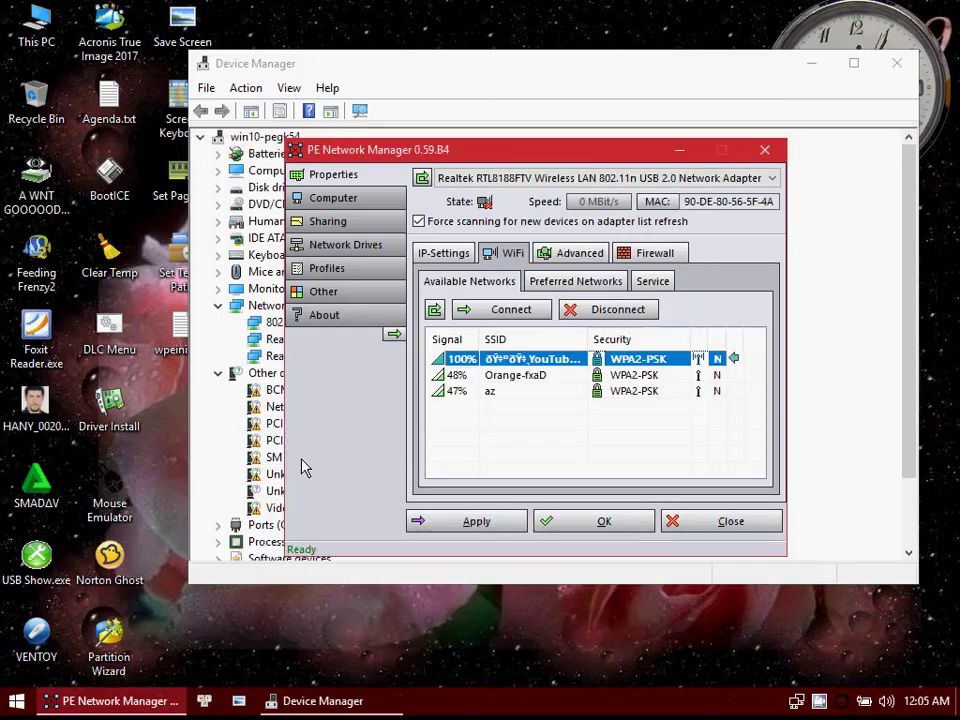
# Step: Open a command window at the desktop location, run "ping google.com -t", and return to Device Manager
pyautogui.rightClick(365, 622)
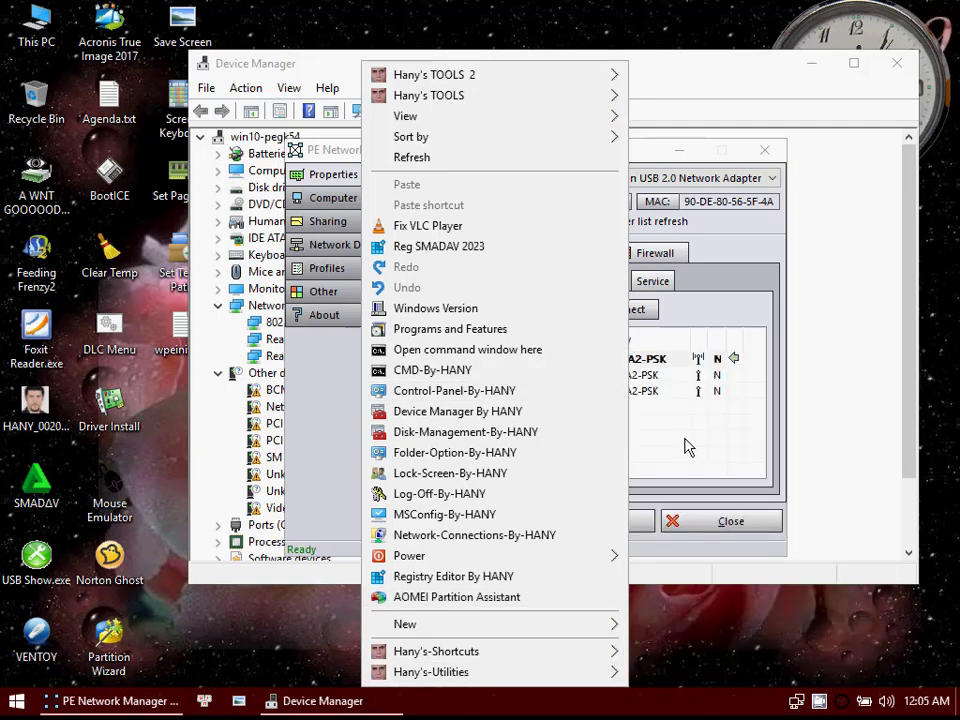
pyautogui.click(440, 350)
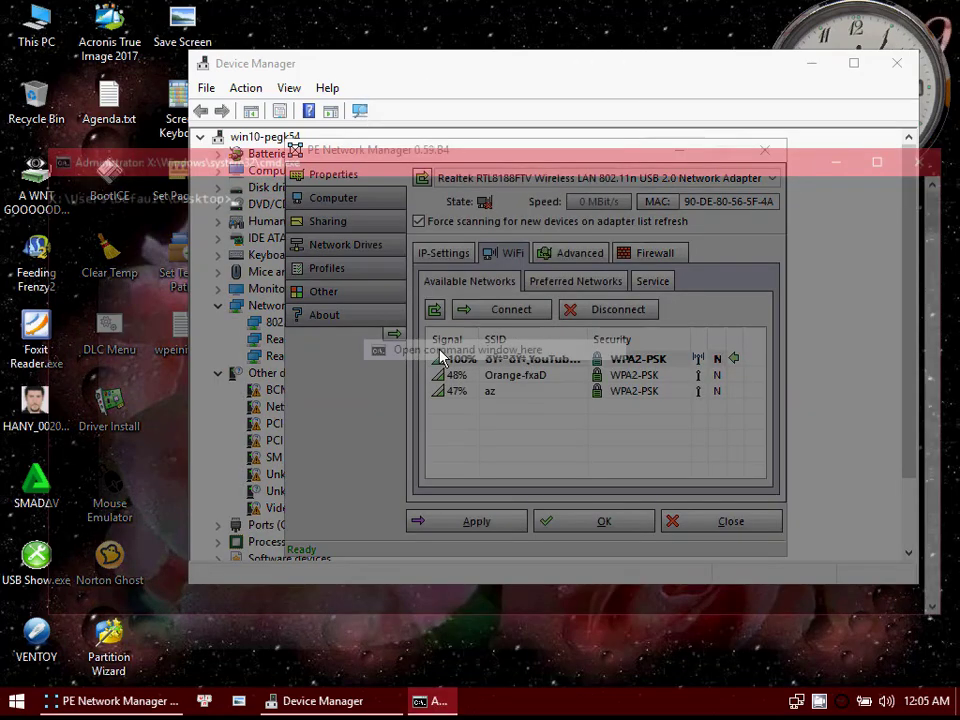
pyautogui.write('ping google.com -t')
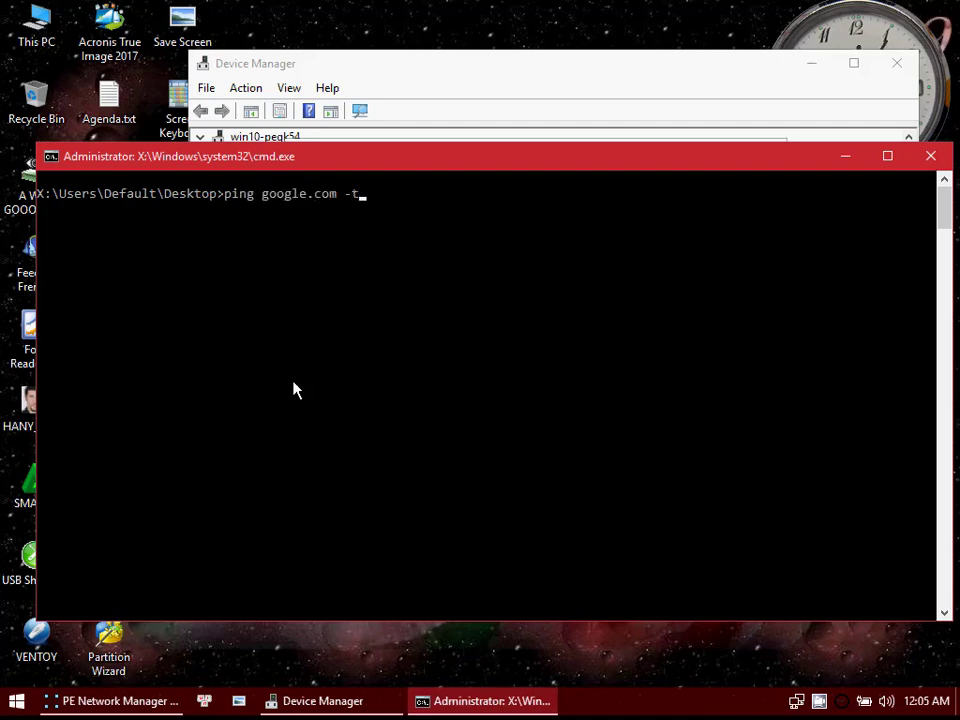
pyautogui.press('Return')
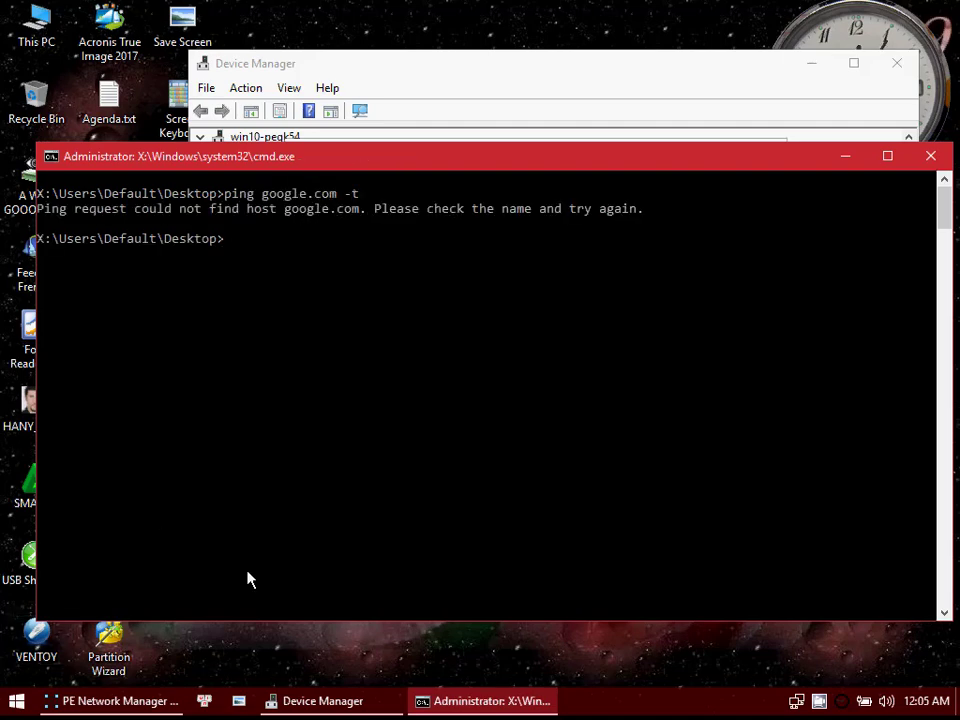
pyautogui.click(588, 141)
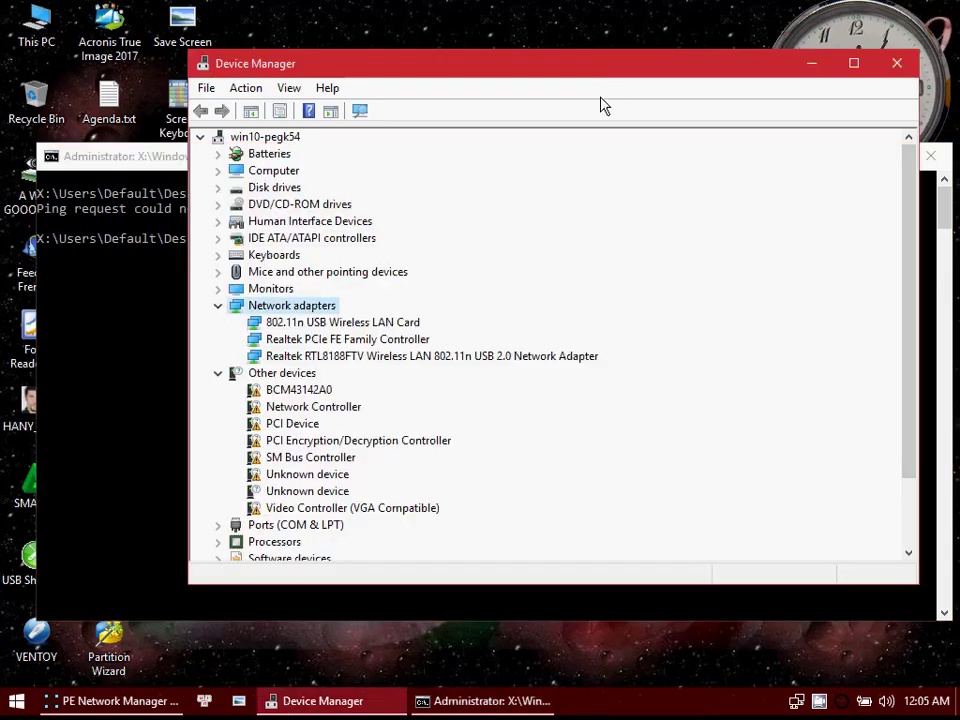
# Step: Reopen PE Network Manager, disconnect the Wi-Fi, and reconnect to the network with the strongest signal
pyautogui.click(805, 704)
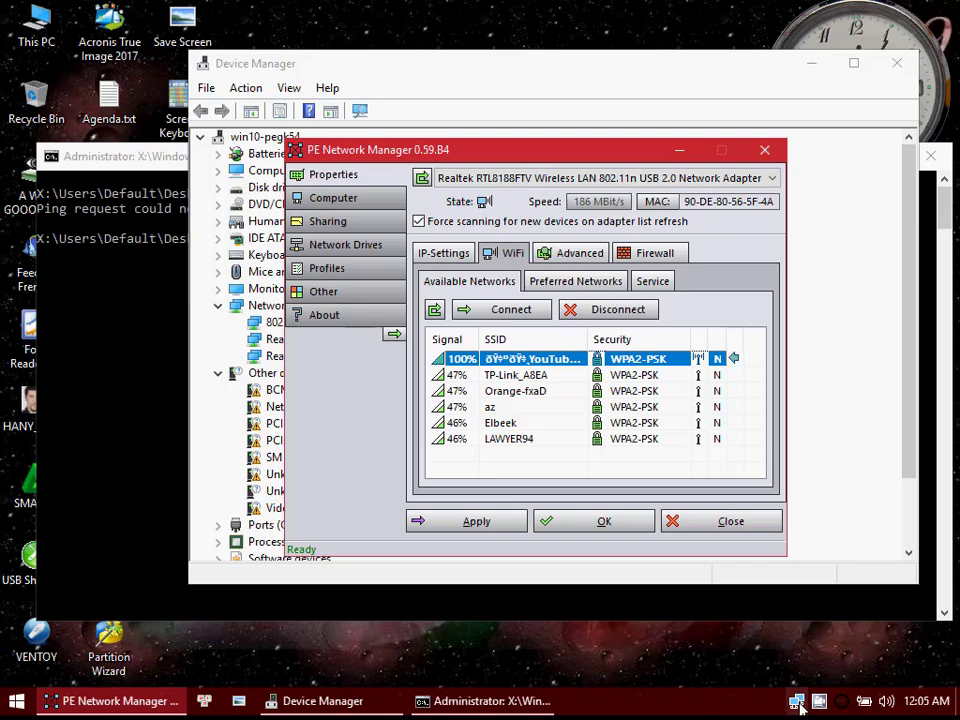
pyautogui.moveTo(799, 706)
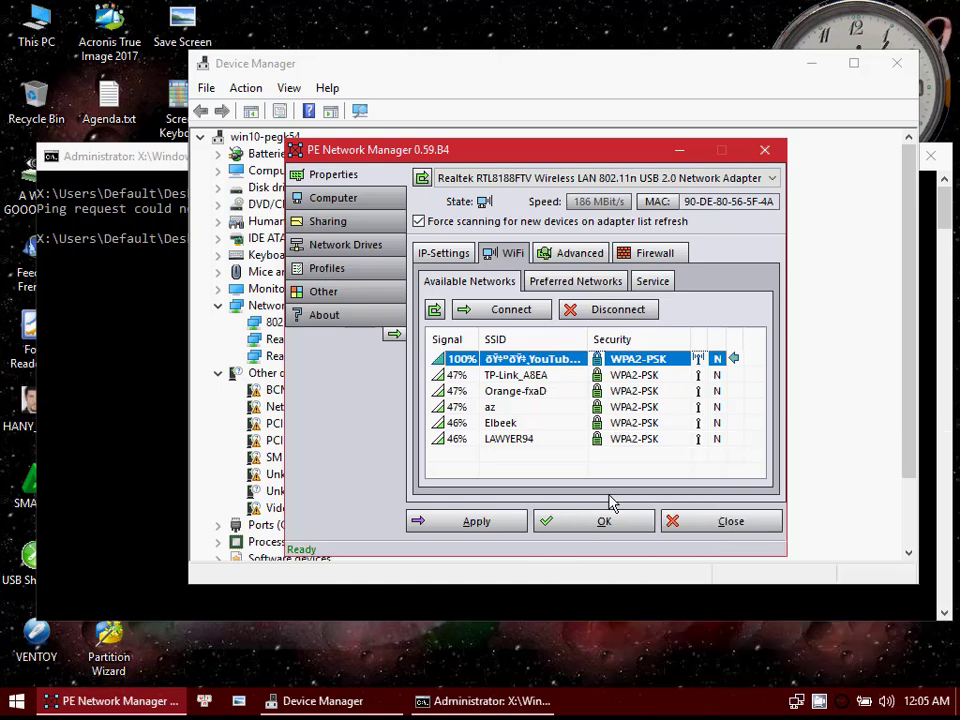
pyautogui.click(601, 316)
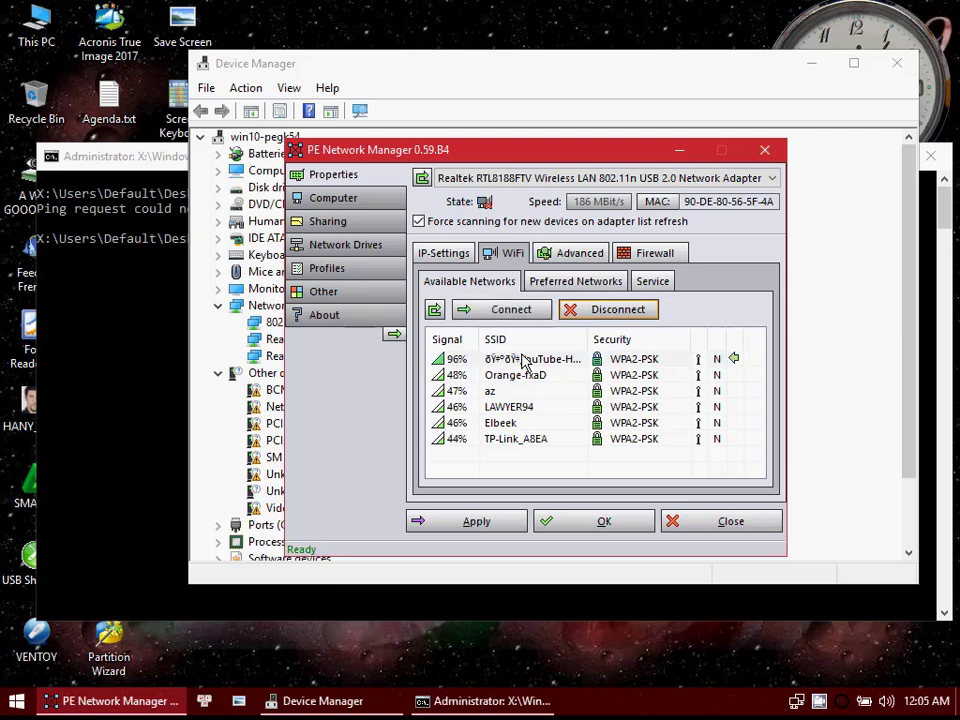
pyautogui.click(522, 316)
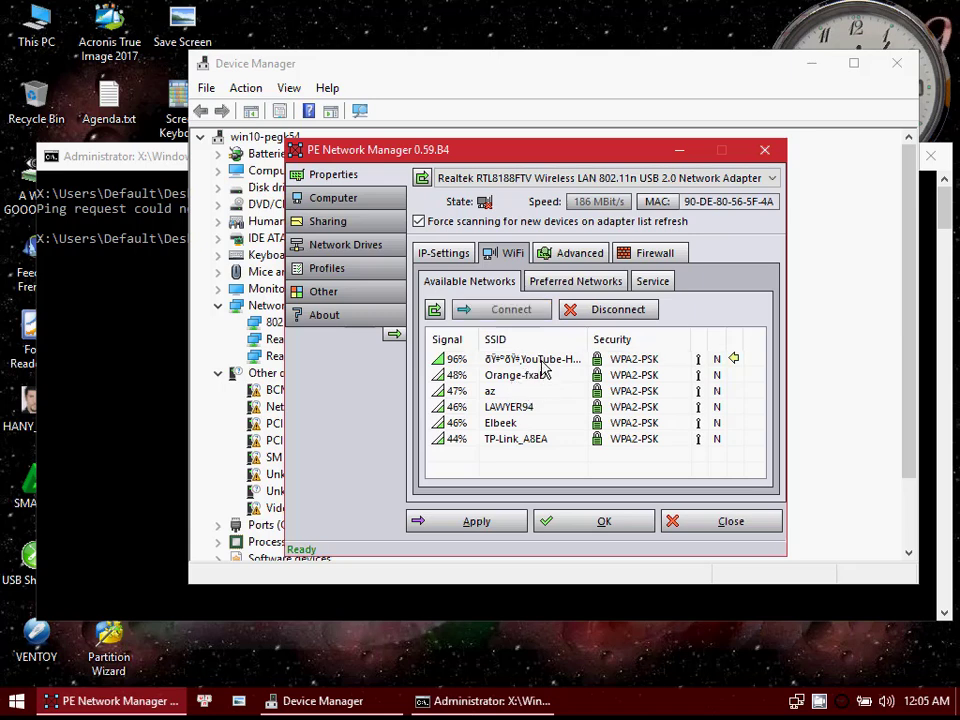
pyautogui.click(508, 360)
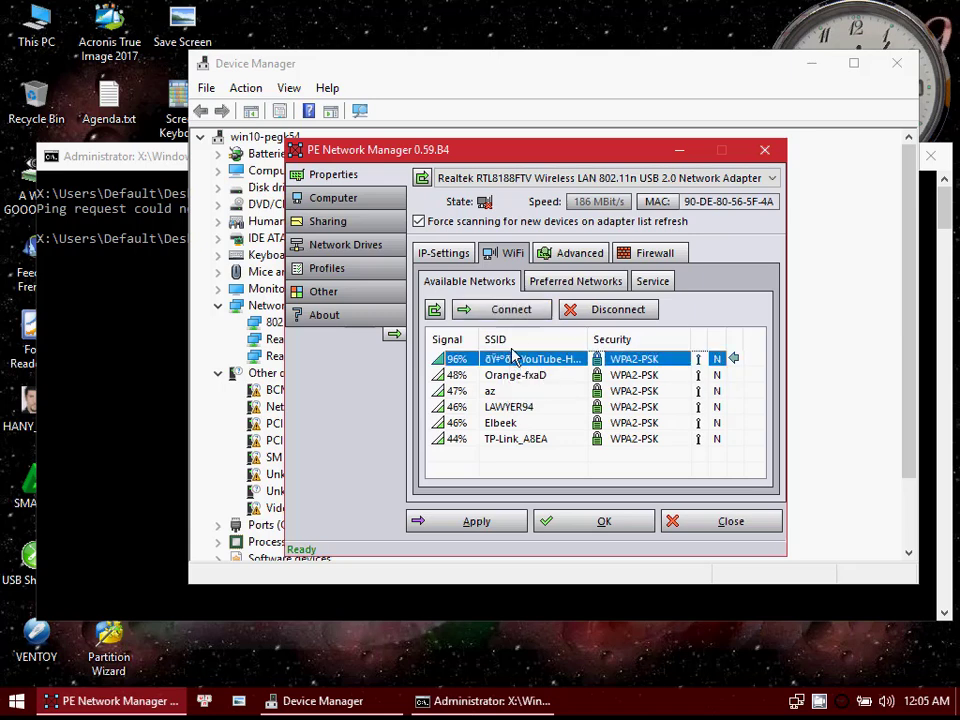
pyautogui.click(512, 310)
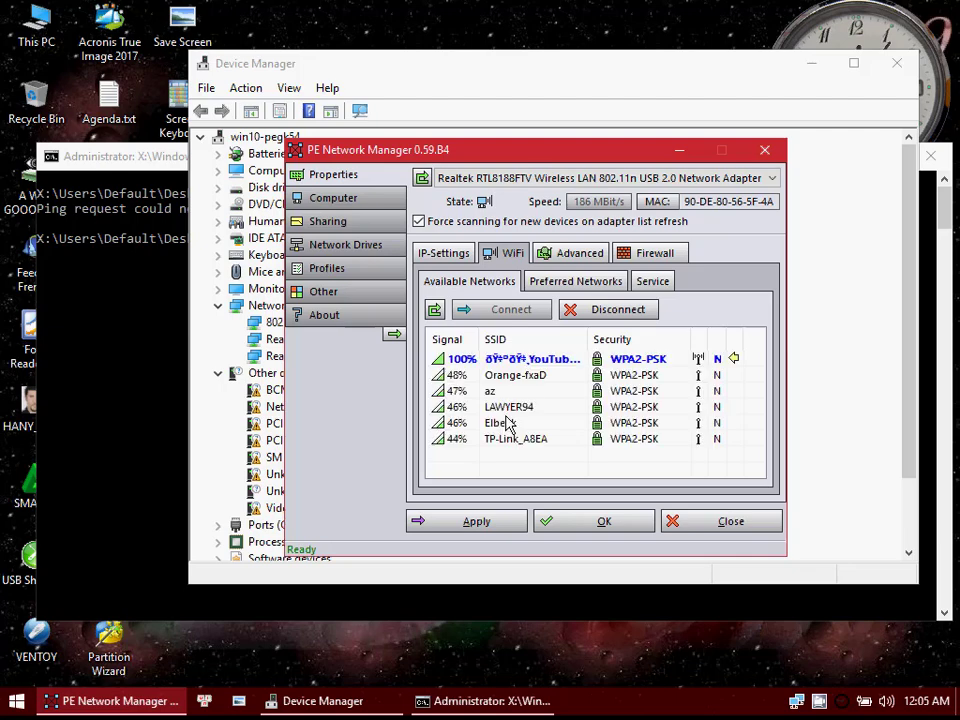
# Step: Repeat "ping google.com -t" in the existing command window and close that window
pyautogui.click(417, 610)
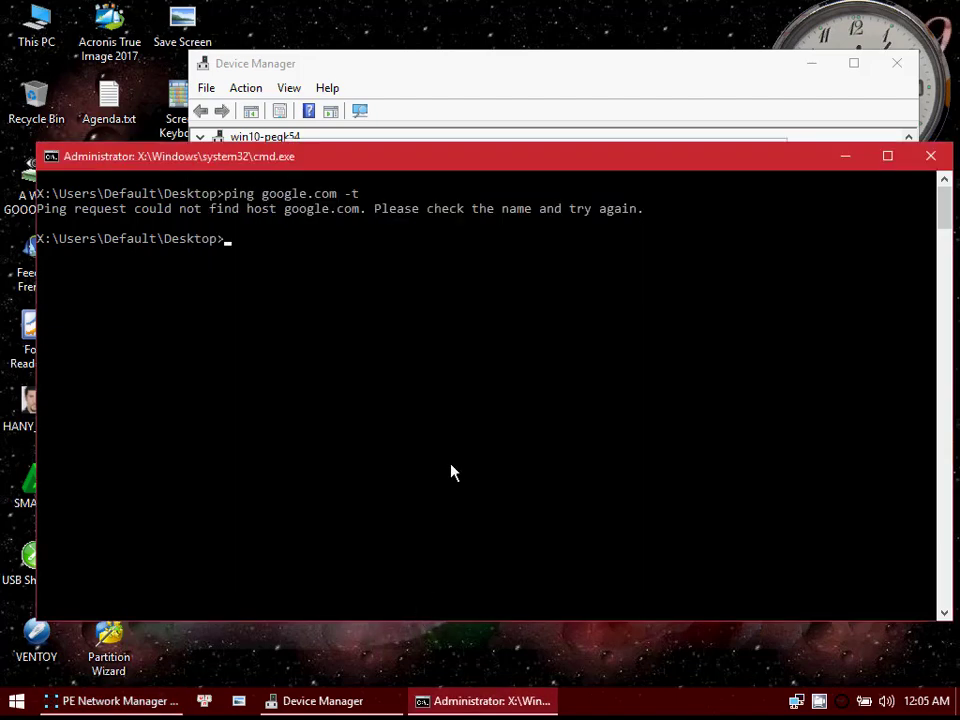
pyautogui.press('Up')
pyautogui.press('Return')
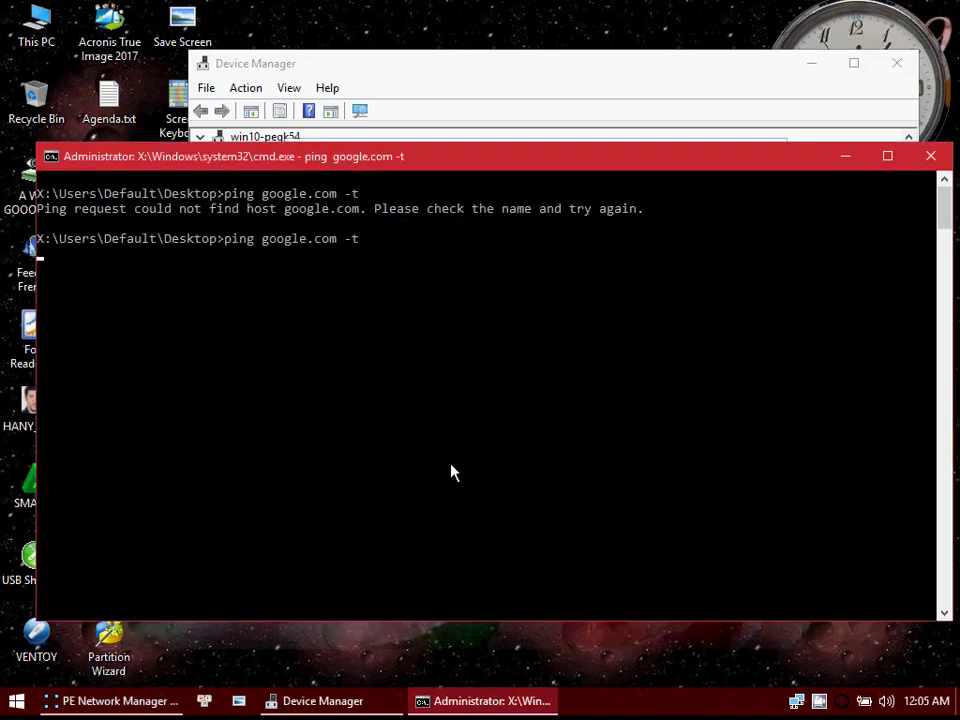
pyautogui.click(936, 157)
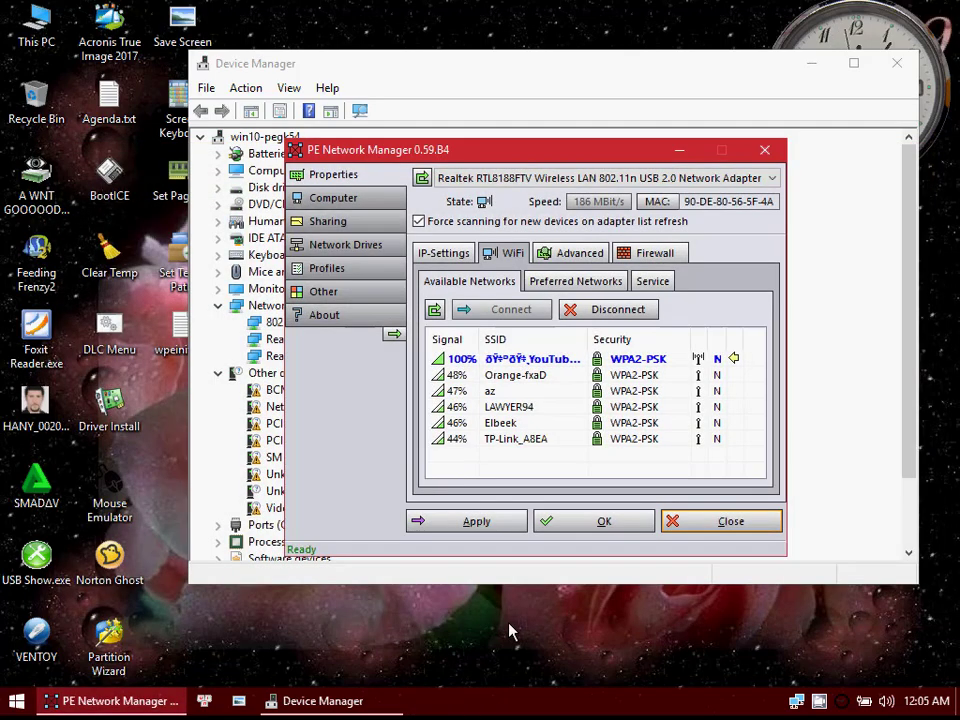
# Step: Close PE Network Manager and Device Manager, and briefly view the drives in This PC
pyautogui.click(672, 516)
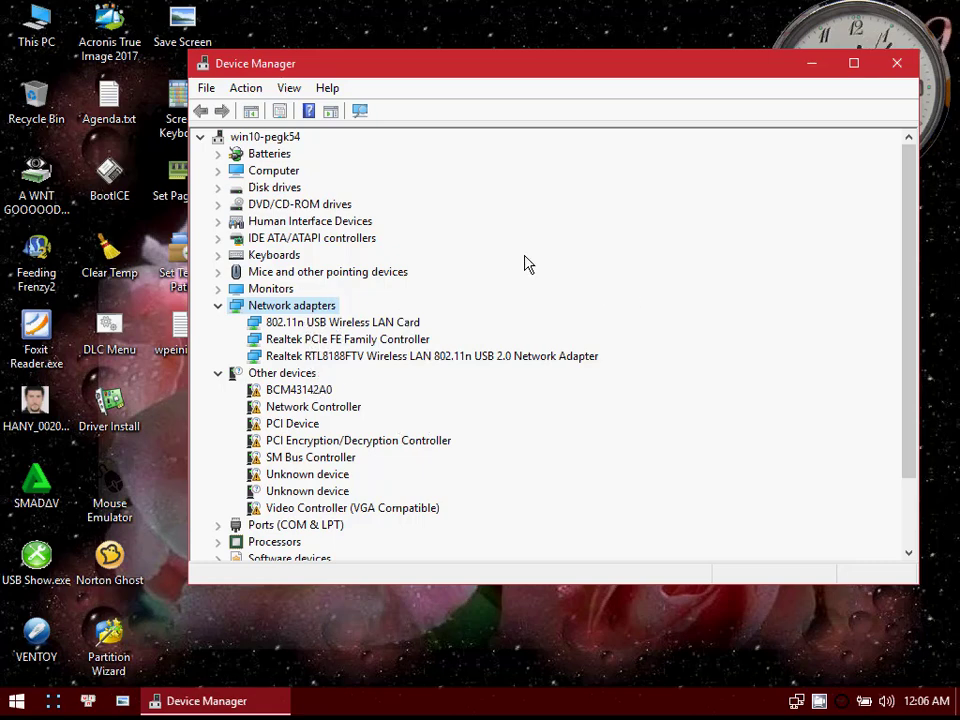
pyautogui.click(897, 63)
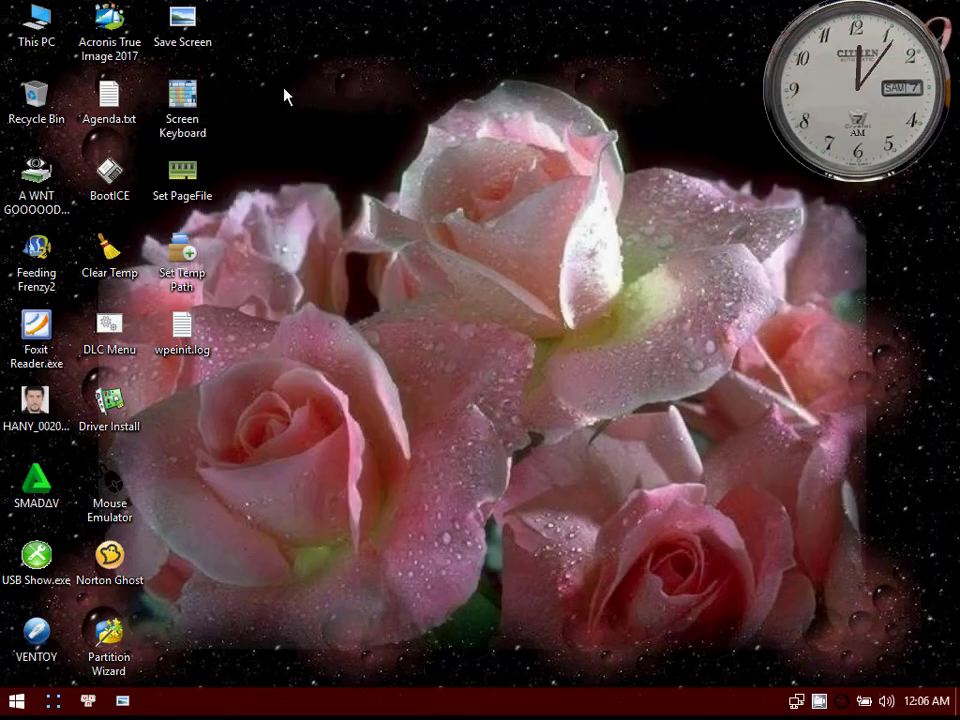
pyautogui.doubleClick(40, 24)
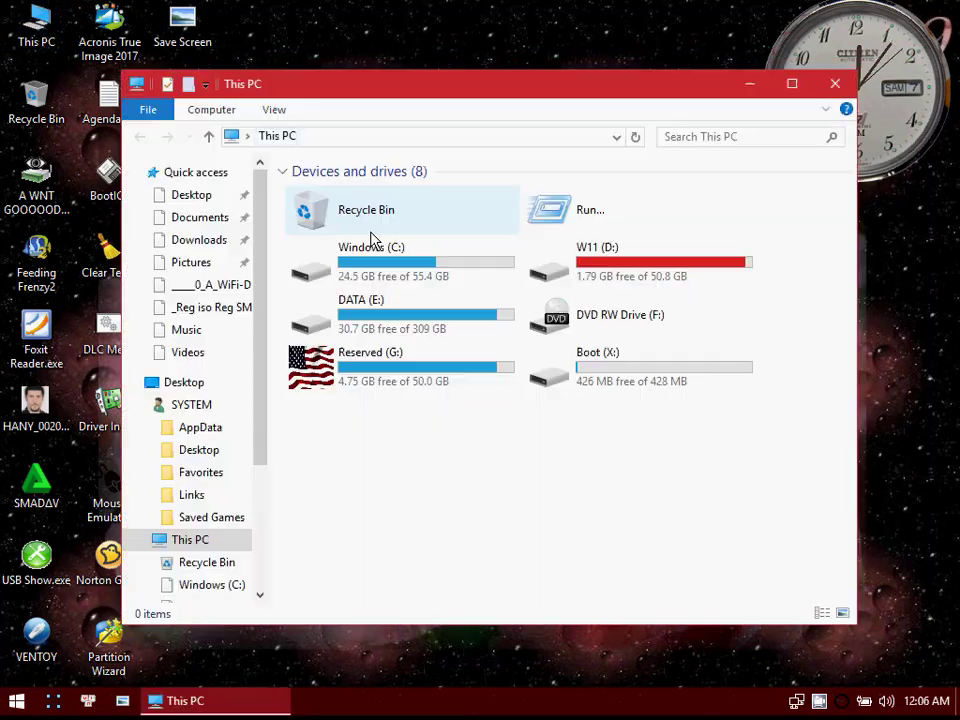
pyautogui.click(835, 83)
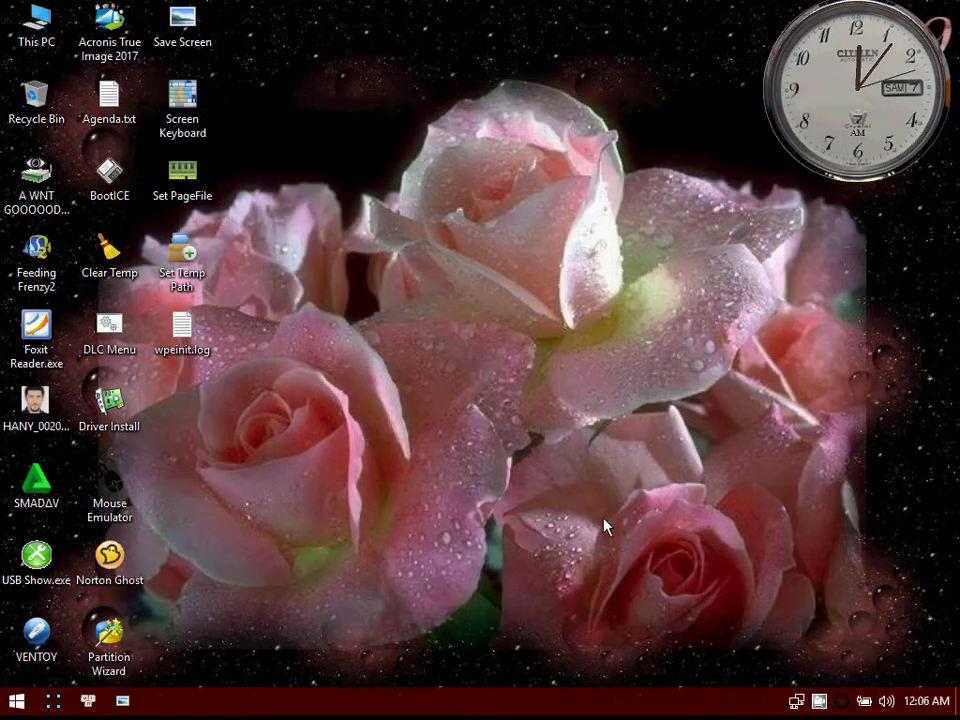
# Step: Launch SMADAV2023 from Hany's TOOLS, move the application error message out of the way, and agree to activate Smadav protection
pyautogui.rightClick(389, 226)
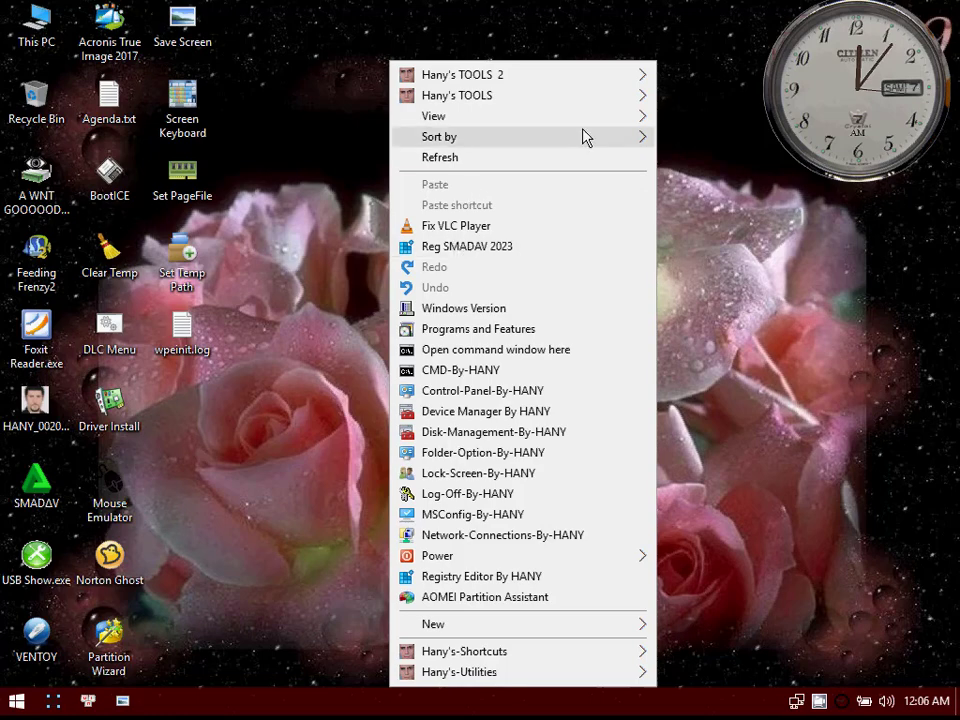
pyautogui.moveTo(648, 98)
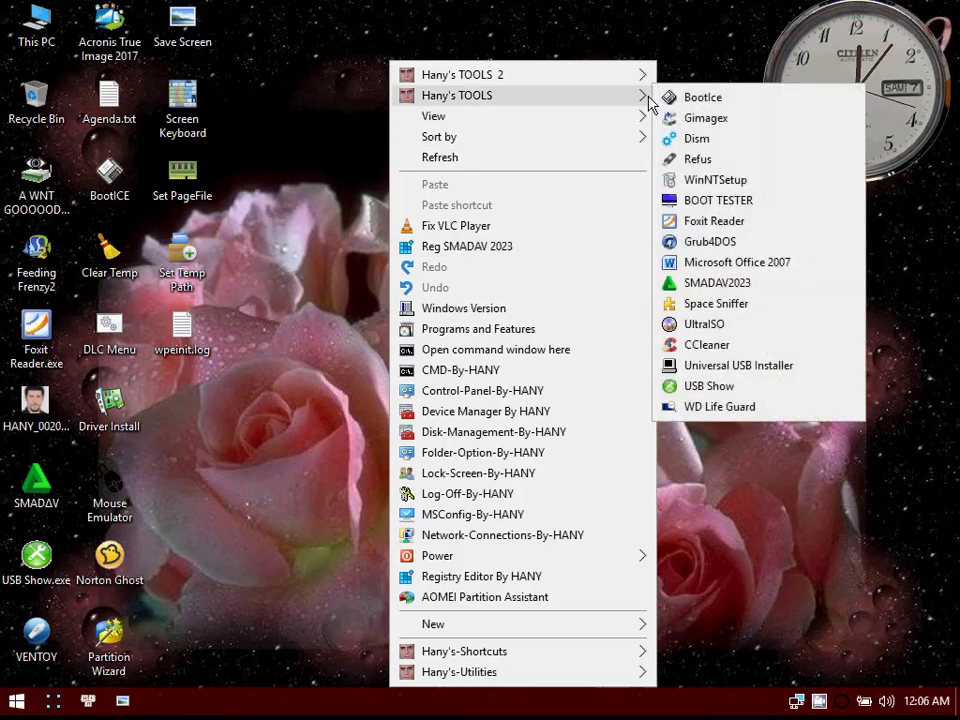
pyautogui.click(688, 283)
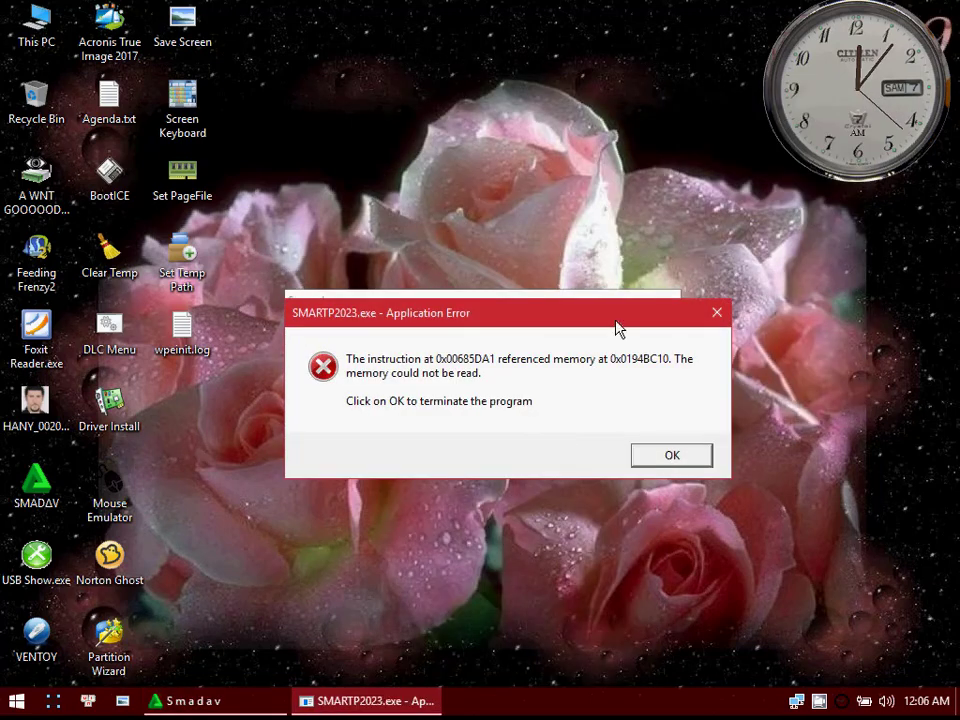
pyautogui.moveTo(302, 316); pyautogui.dragTo(388, 248)
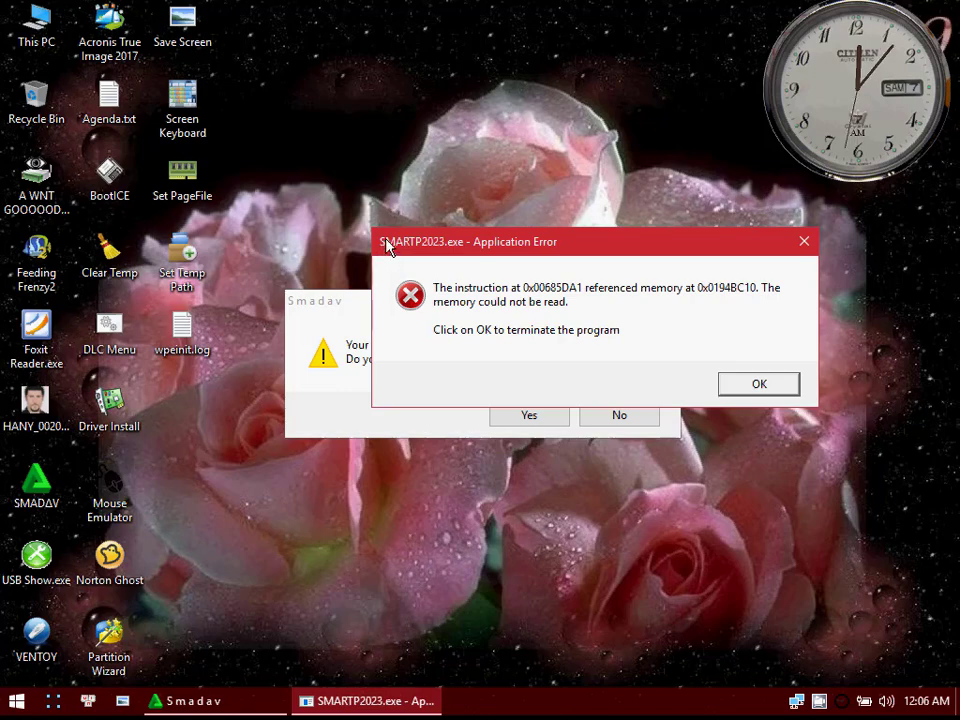
pyautogui.moveTo(384, 240); pyautogui.dragTo(955, 716)
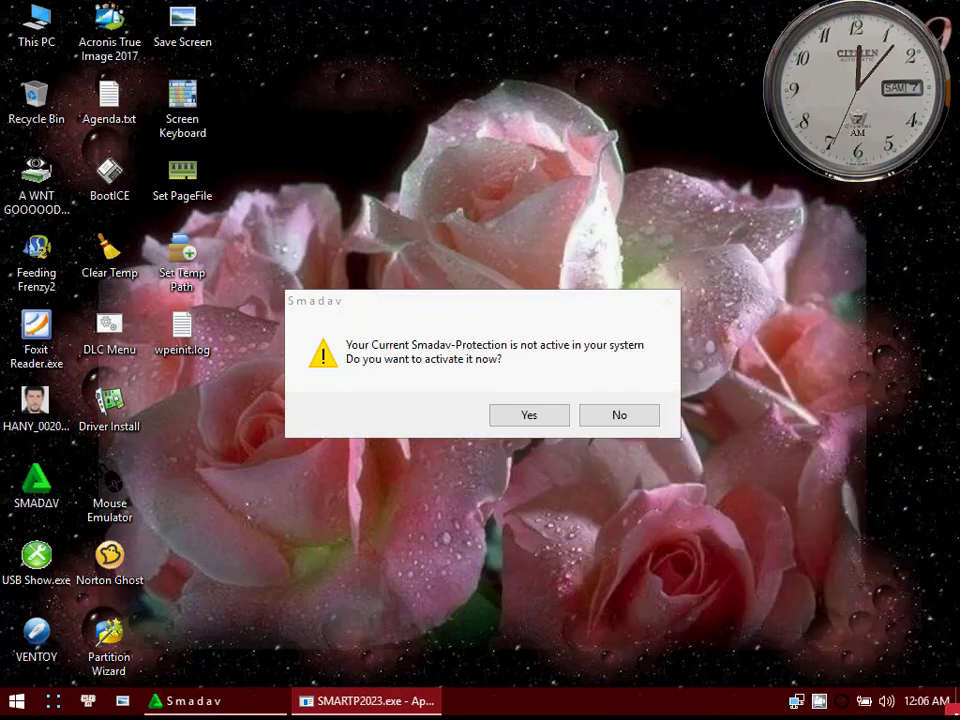
pyautogui.click(546, 420)
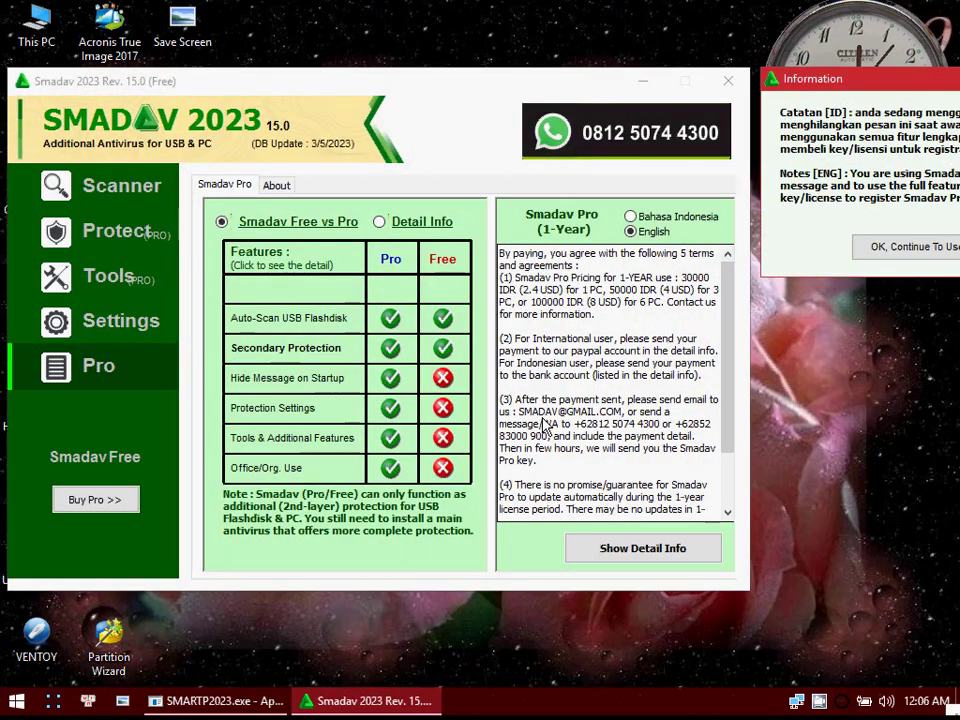
# Step: Dismiss the Smadav free-version notice, reopen the running Smadav once, and close its window again
pyautogui.click(878, 250)
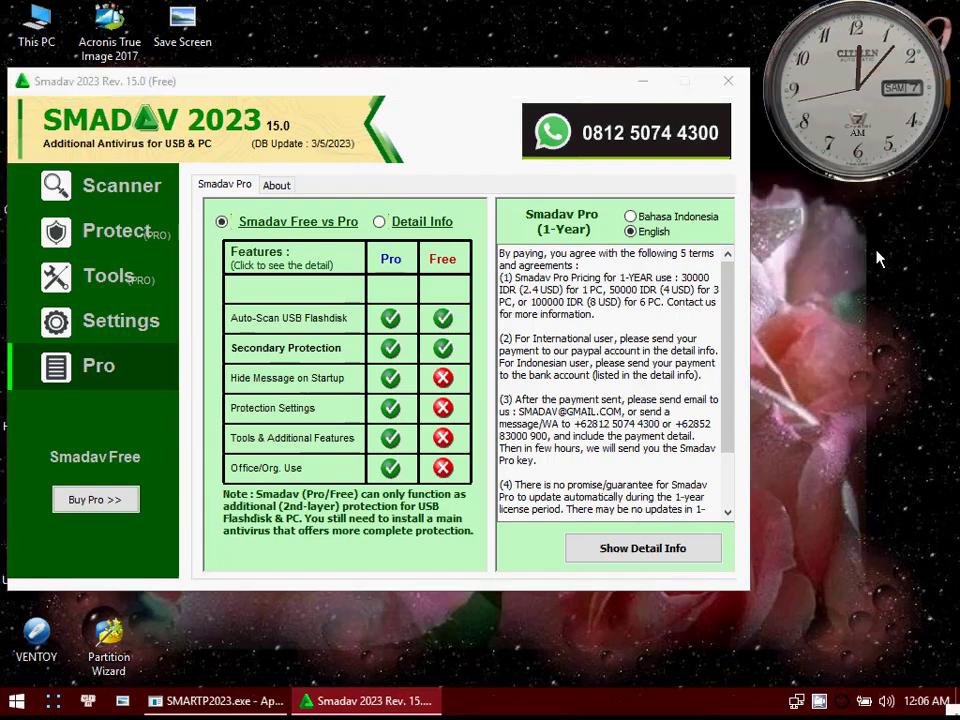
pyautogui.click(729, 81)
pyautogui.click(774, 700)
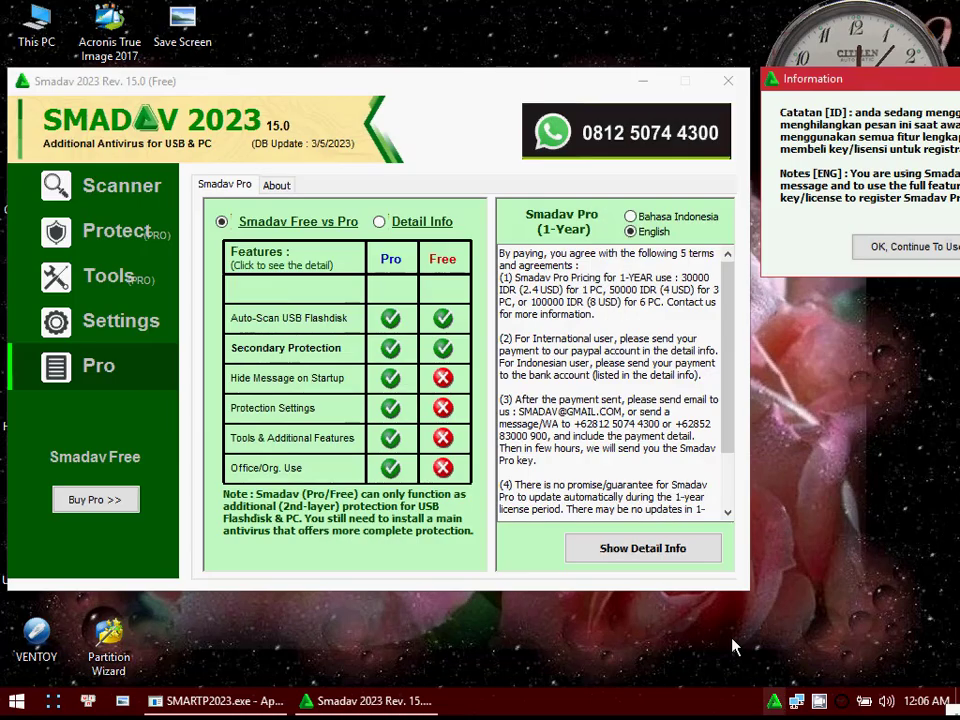
pyautogui.click(728, 86)
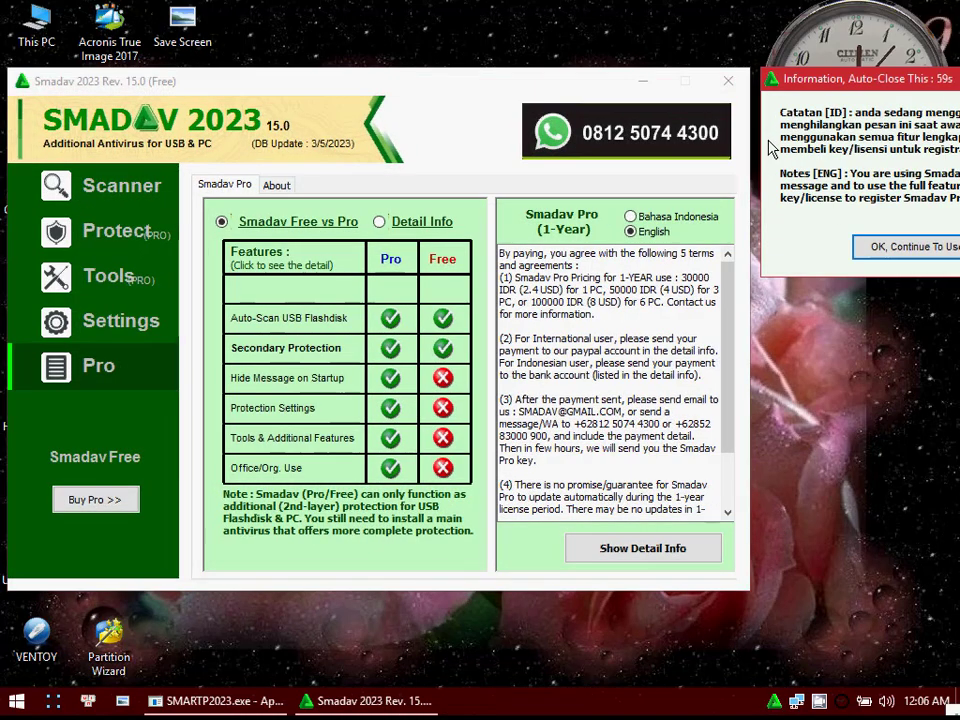
pyautogui.click(727, 87)
pyautogui.click(728, 86)
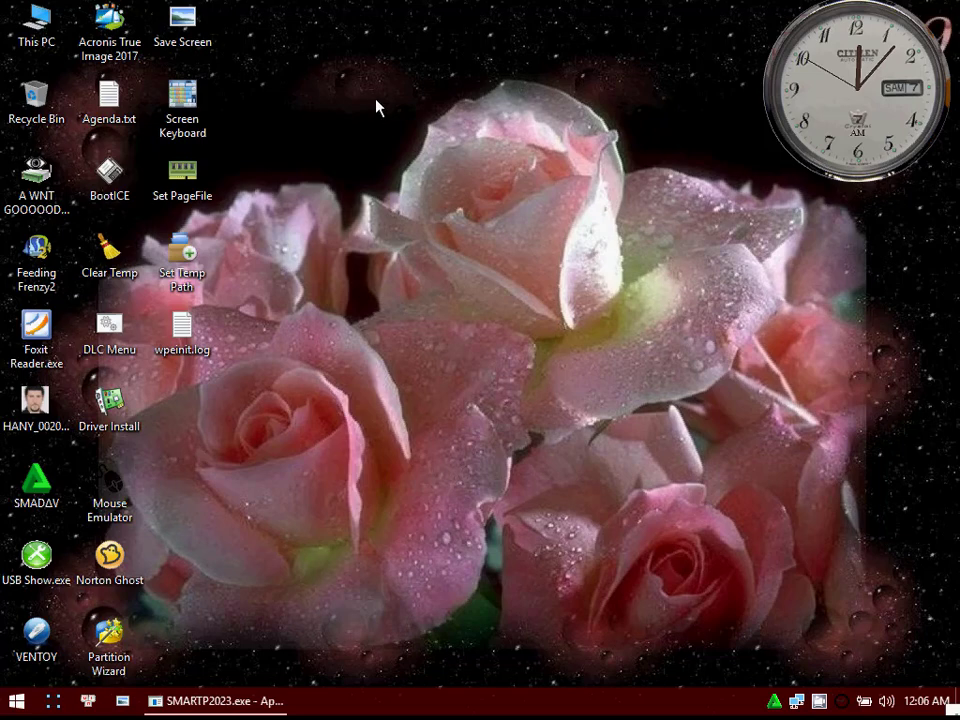
# Step: Run Reg SMADAV 2023 from the desktop, reopen Smadav to check its registration status, and close its window
pyautogui.rightClick(376, 107)
pyautogui.click(477, 249)
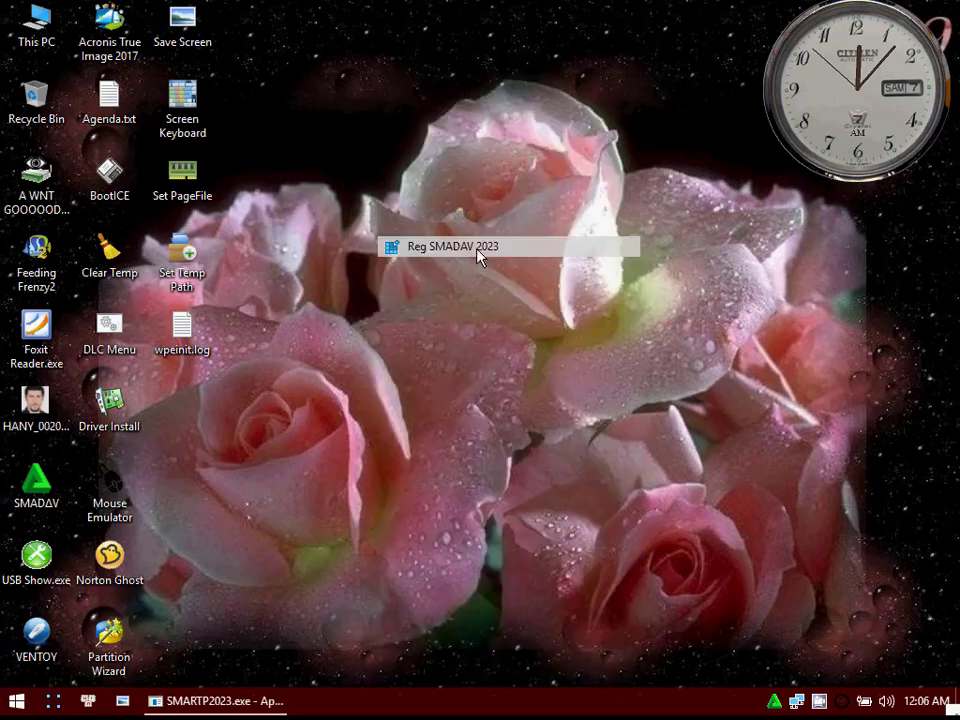
pyautogui.click(775, 703)
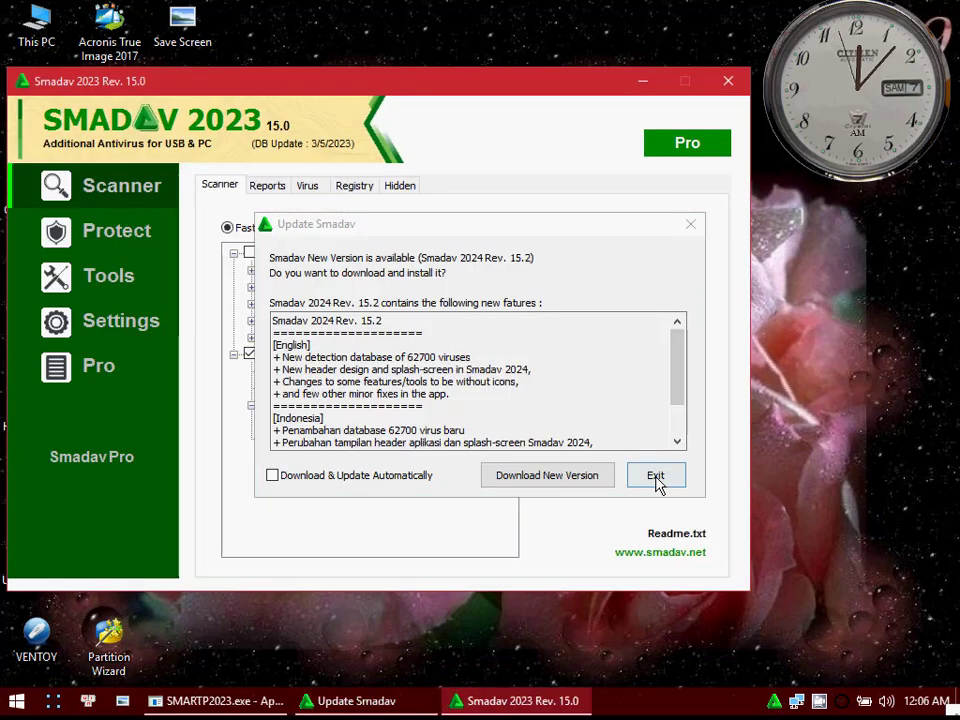
pyautogui.click(656, 474)
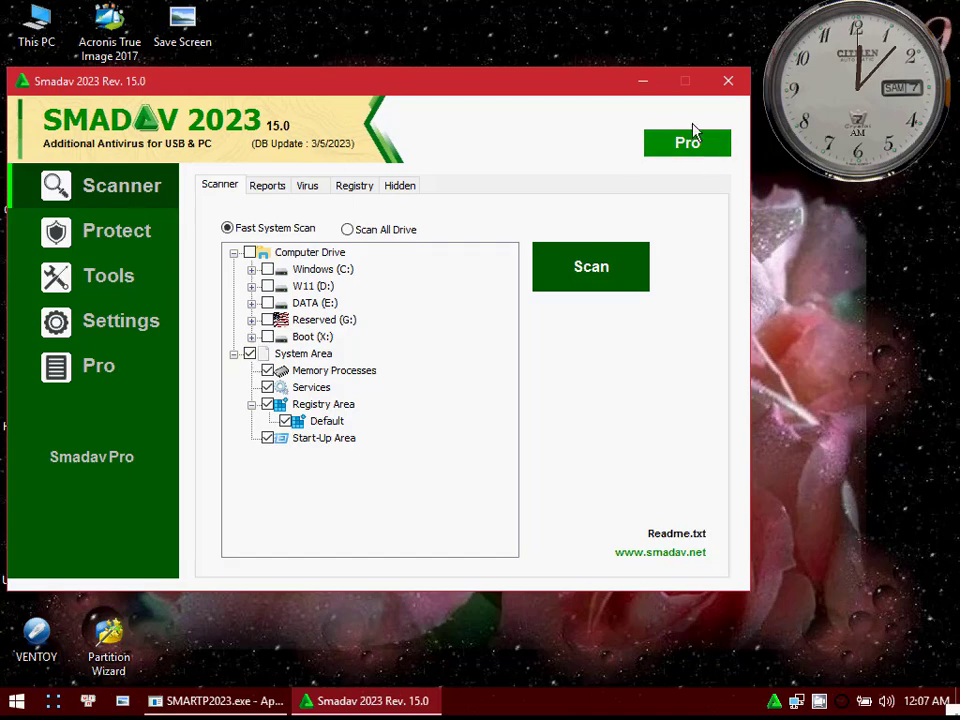
pyautogui.click(737, 86)
# Step: Launch AOMEI Partition Assistant from the desktop's custom entries
pyautogui.rightClick(404, 135)
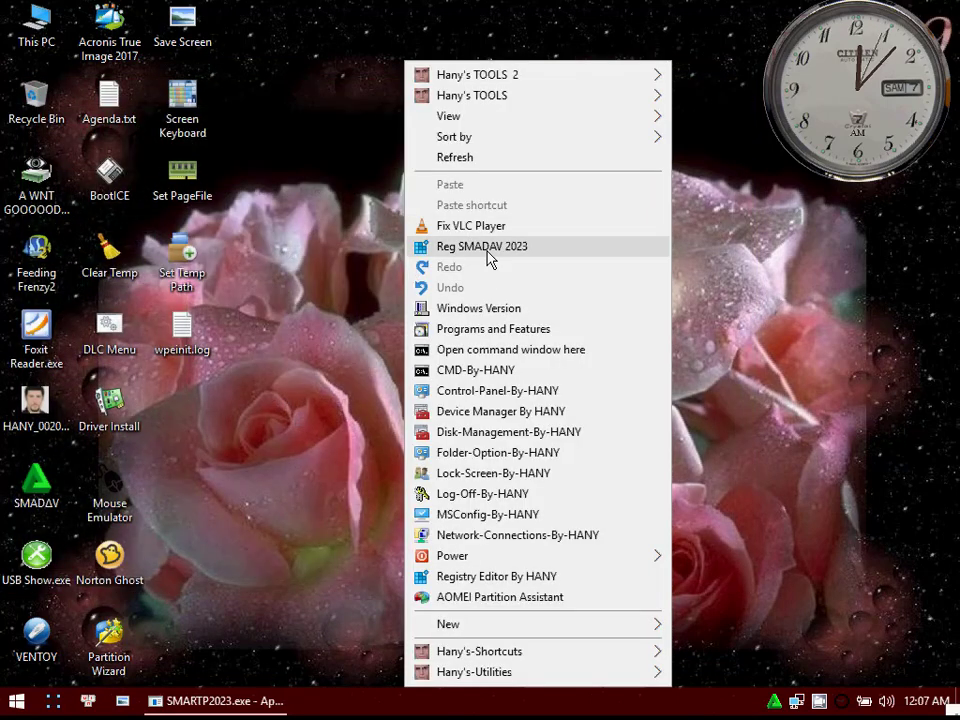
pyautogui.click(388, 422)
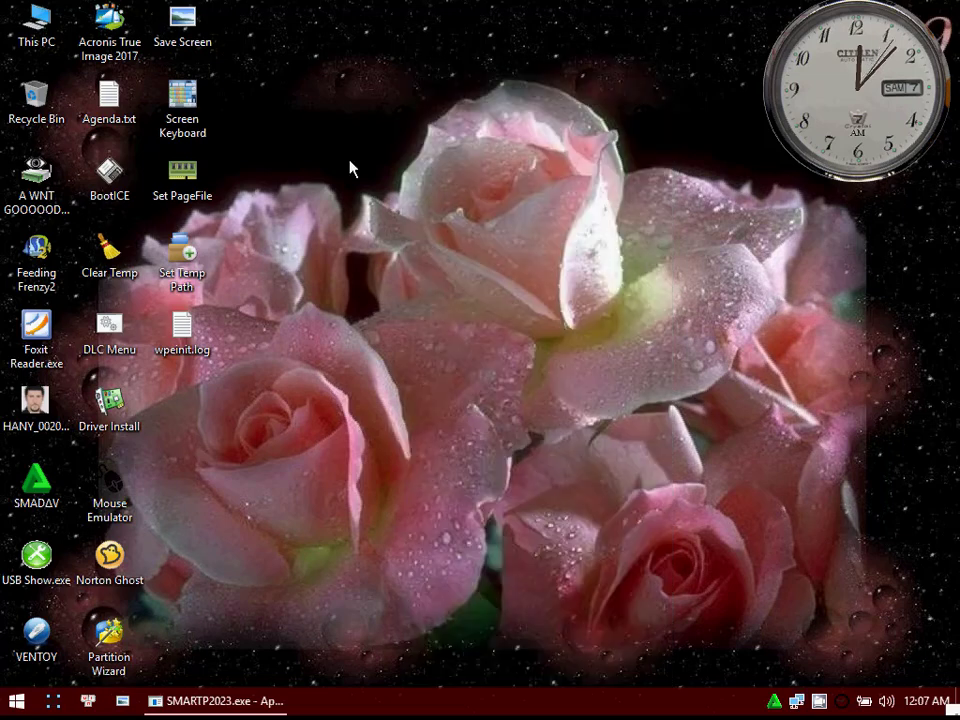
pyautogui.rightClick(370, 107)
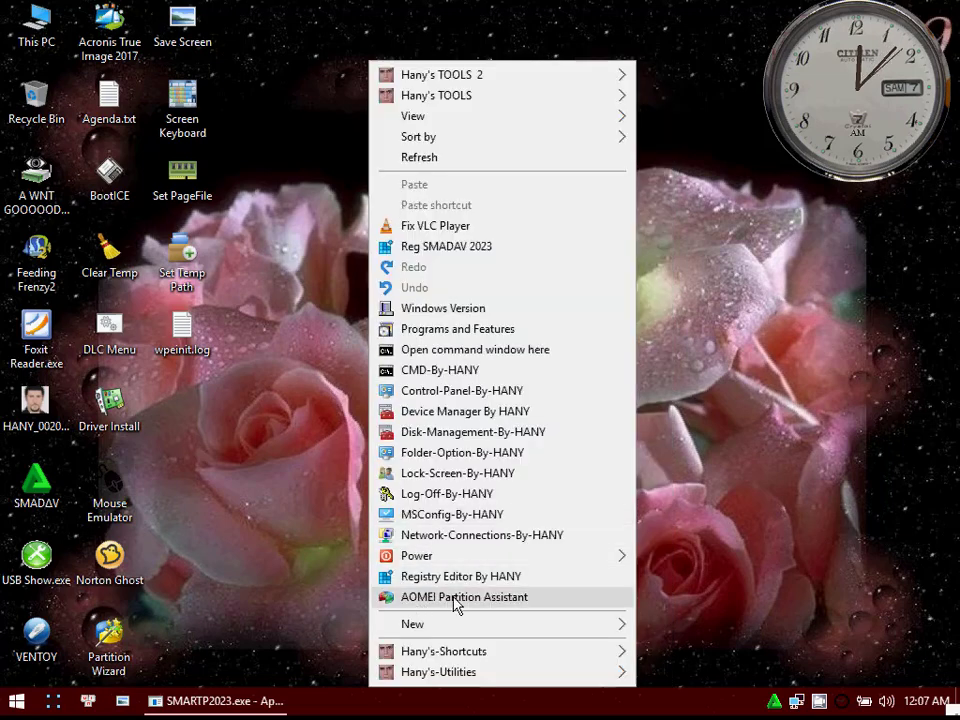
pyautogui.click(490, 604)
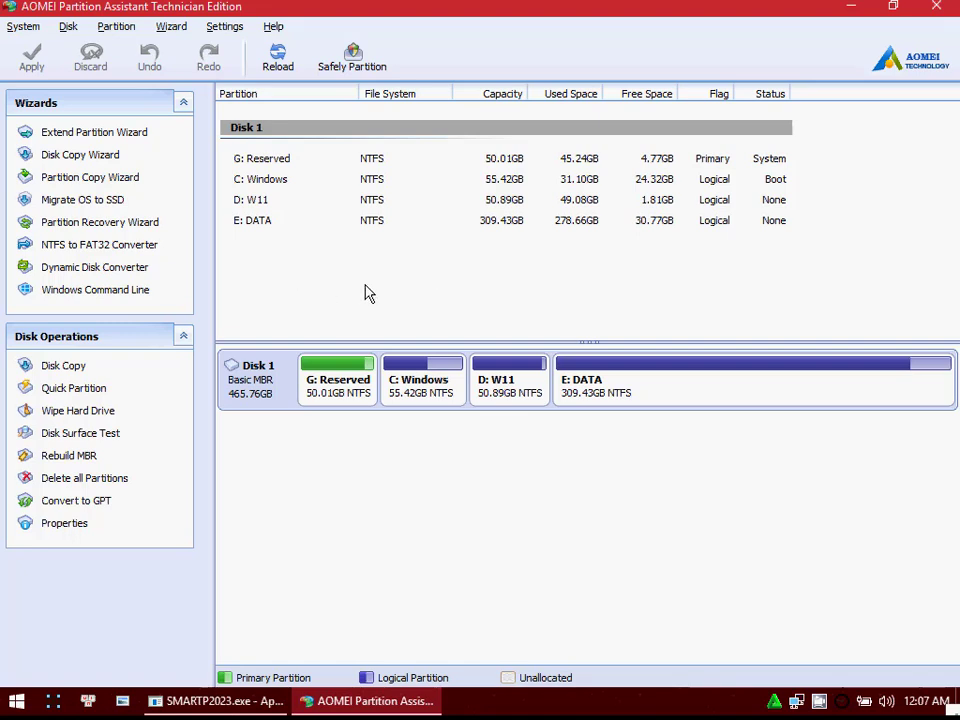
# Step: Examine the C: Windows, D: W11 and E: DATA partitions of Disk 1 in AOMEI Partition Assistant
pyautogui.click(400, 395)
pyautogui.click(520, 392)
pyautogui.click(575, 392)
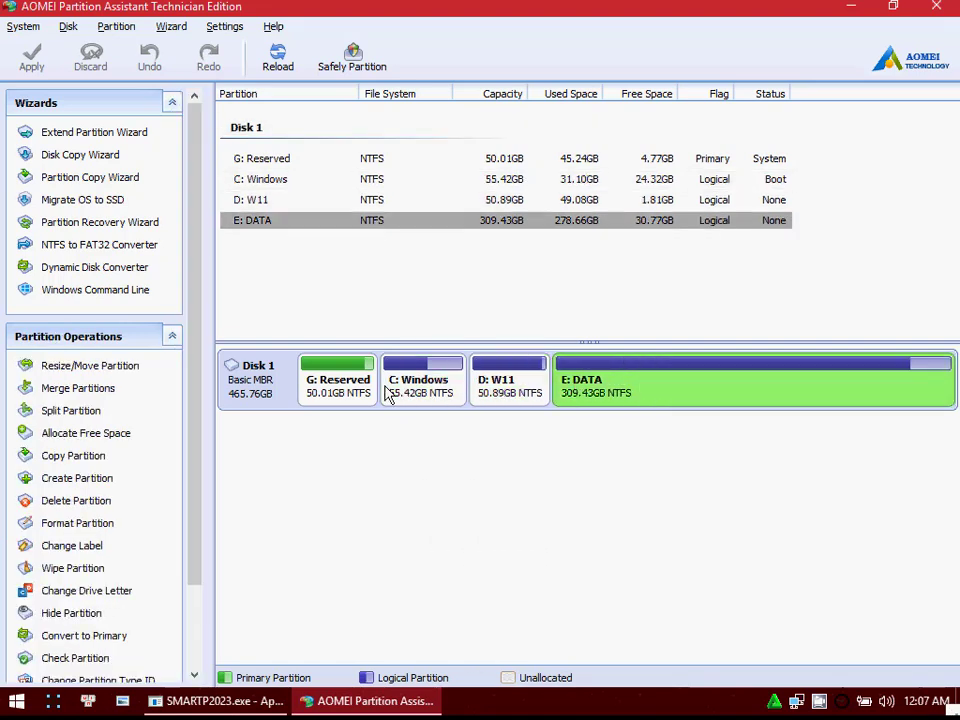
pyautogui.click(430, 394)
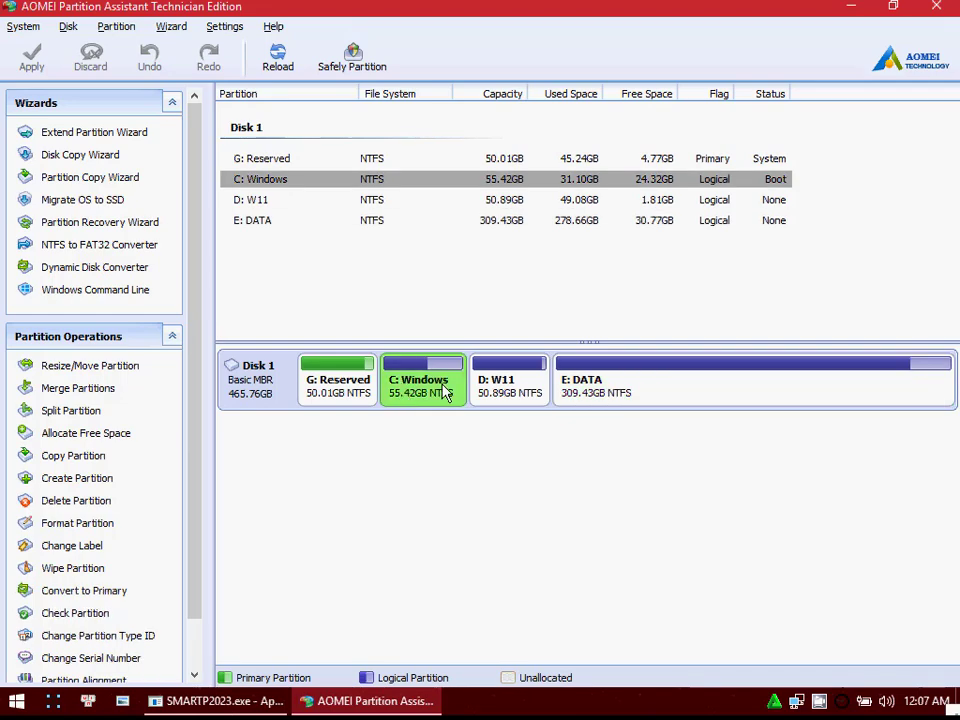
pyautogui.click(500, 392)
pyautogui.click(603, 390)
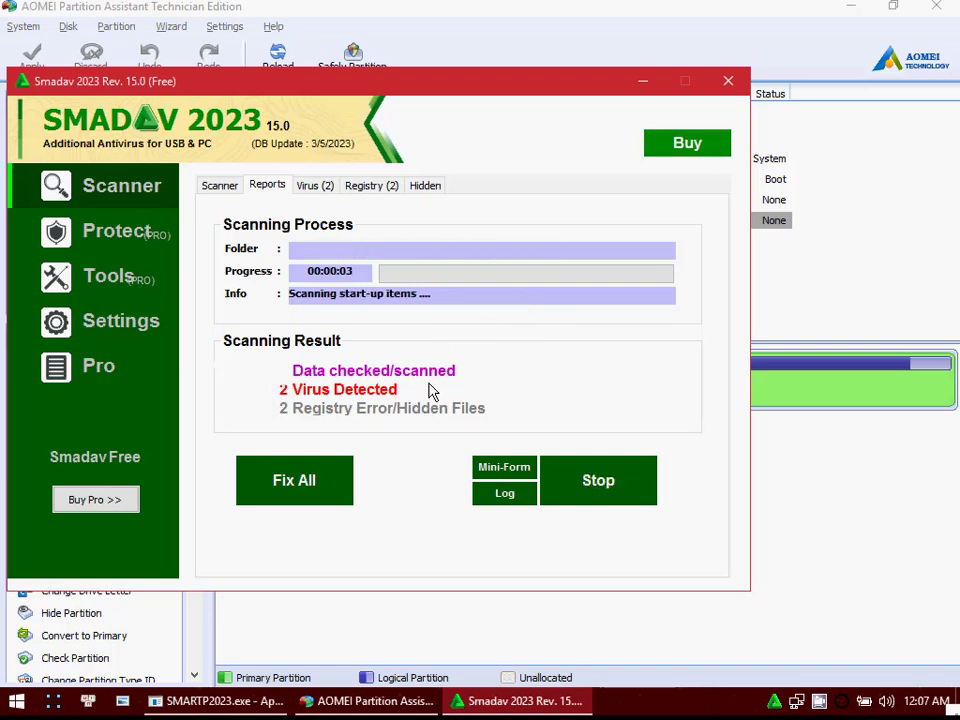
# Step: Fix all virus files and registry errors from the Smadav scan and acknowledge its messages
pyautogui.click(332, 477)
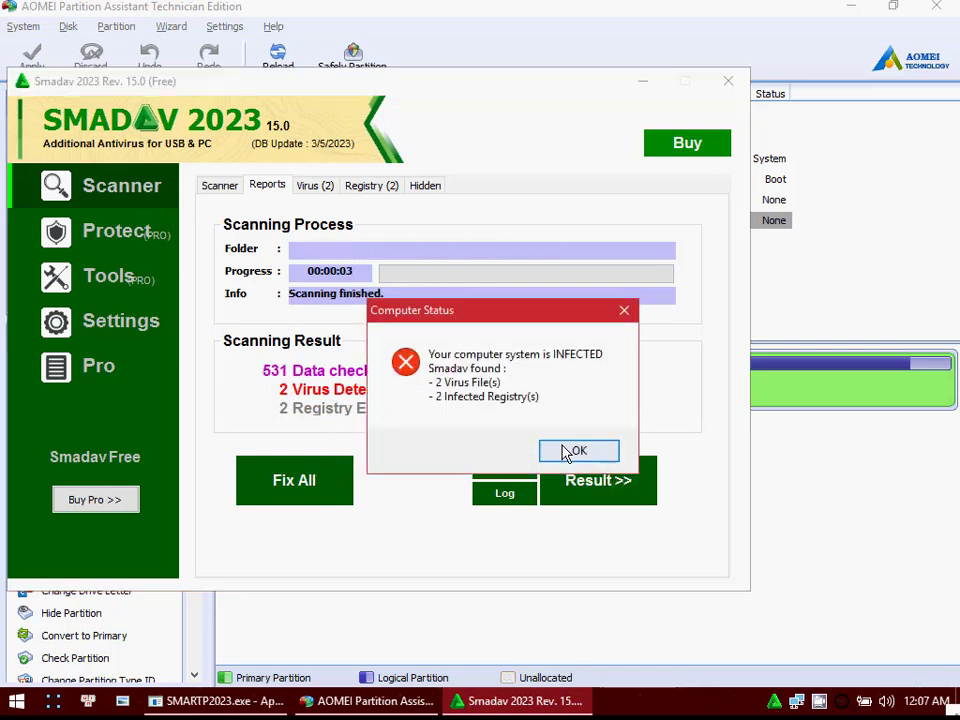
pyautogui.click(568, 449)
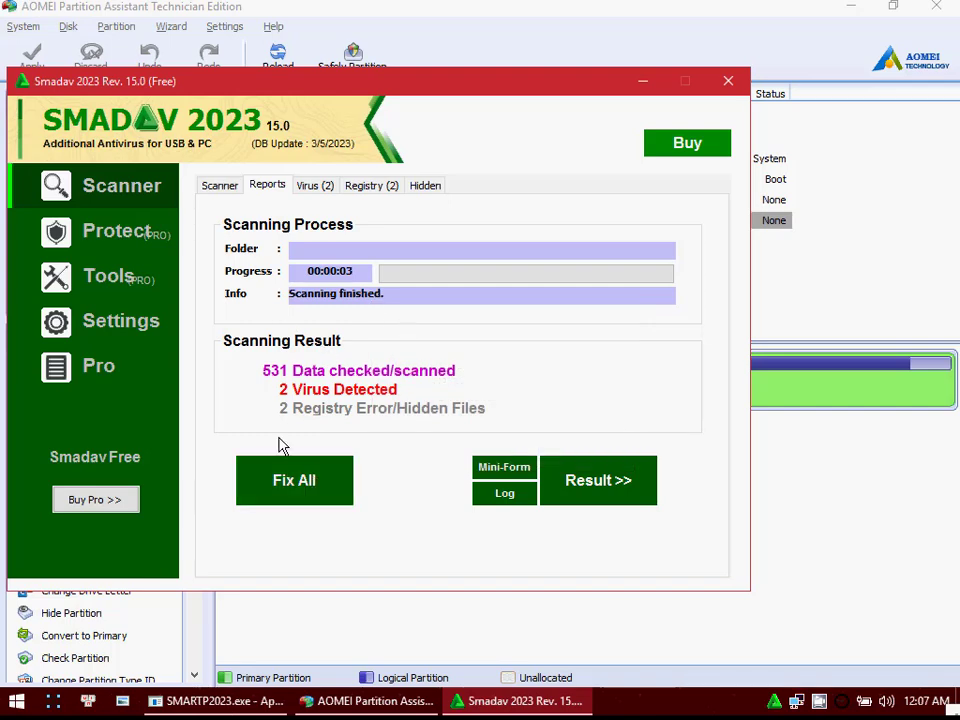
pyautogui.click(320, 498)
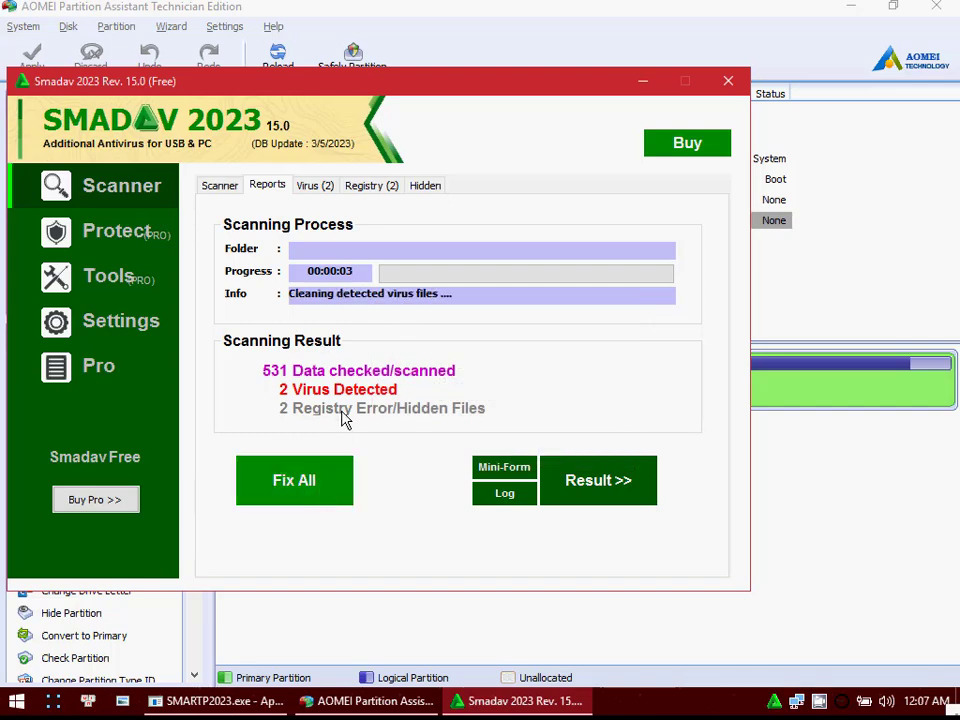
pyautogui.click(657, 452)
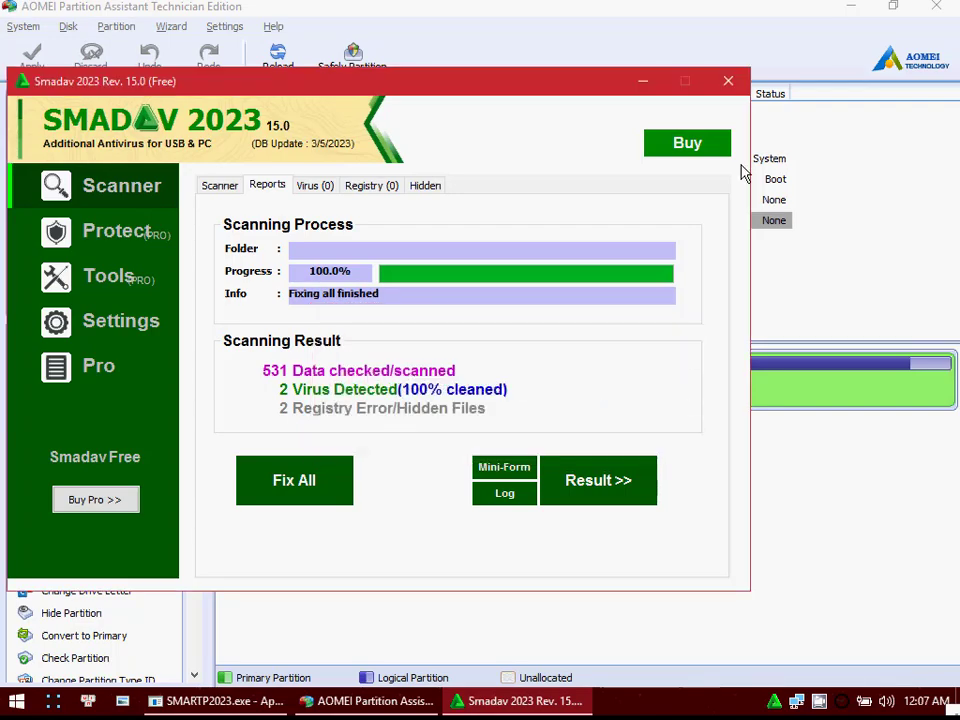
# Step: Close the Smadav and AOMEI Partition Assistant windows
pyautogui.click(729, 84)
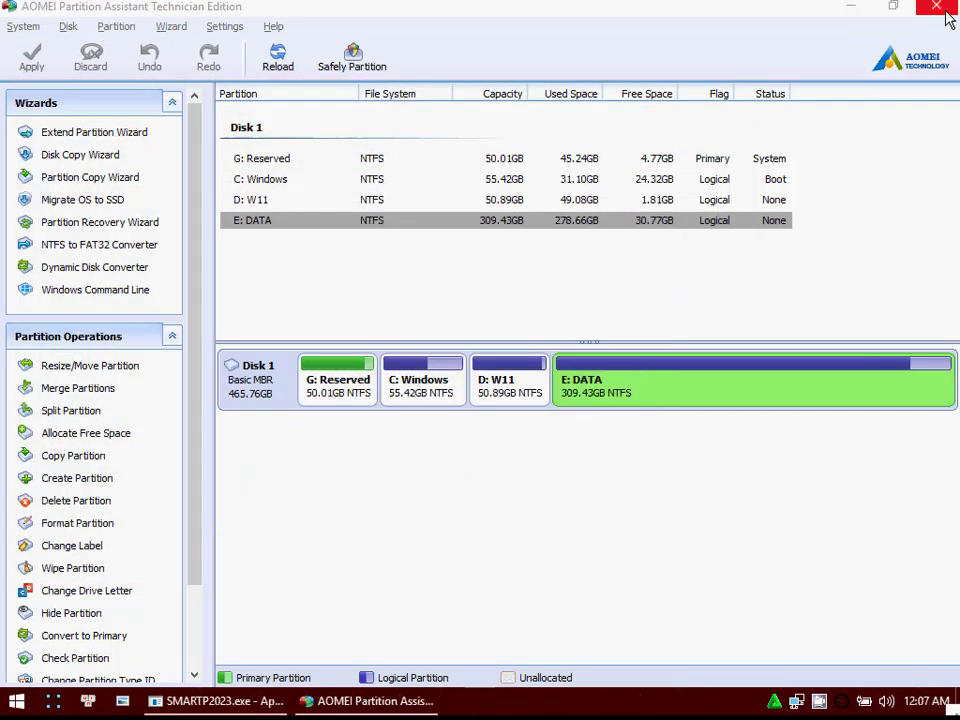
pyautogui.click(936, 6)
# Step: Reopen Smadav from its running protection and its desktop shortcut to check the registration status, closing its window each time
pyautogui.click(772, 702)
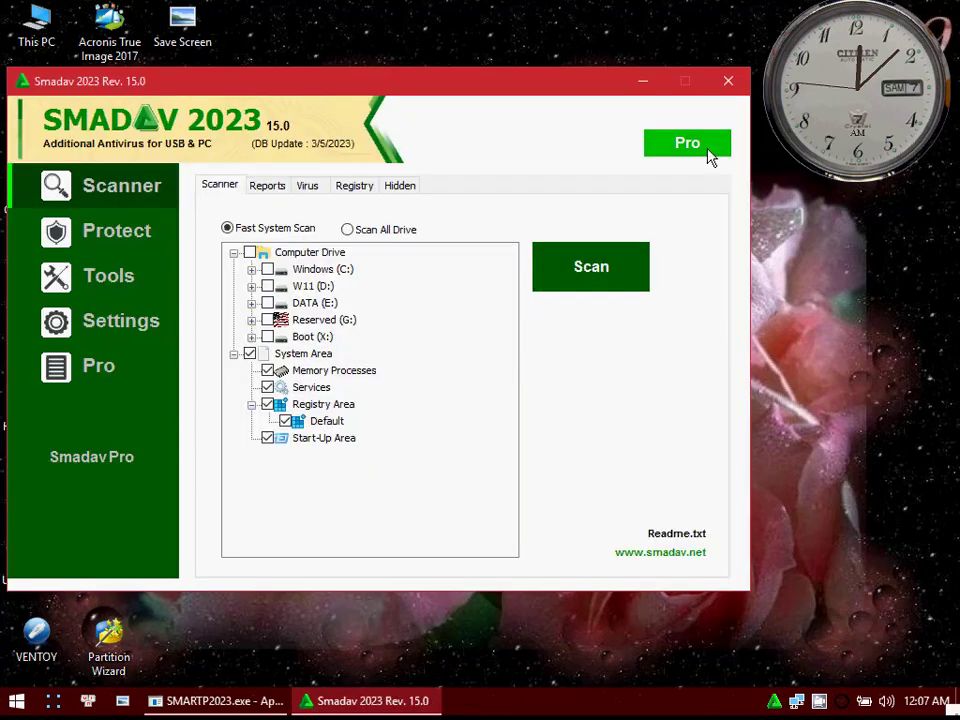
pyautogui.click(728, 81)
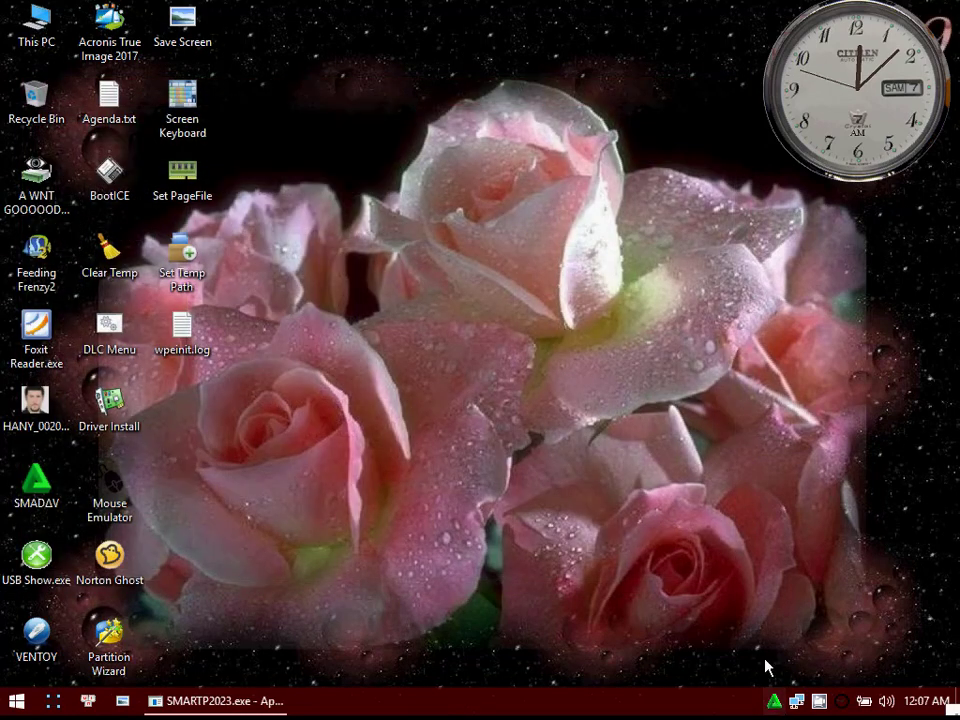
pyautogui.click(773, 701)
pyautogui.click(731, 84)
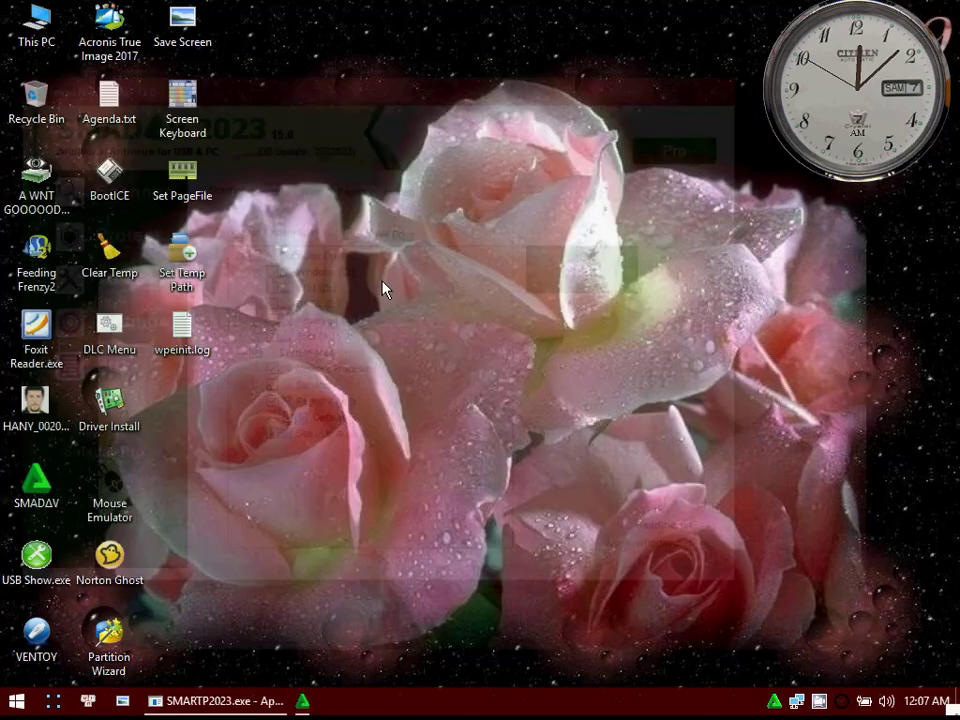
pyautogui.doubleClick(36, 482)
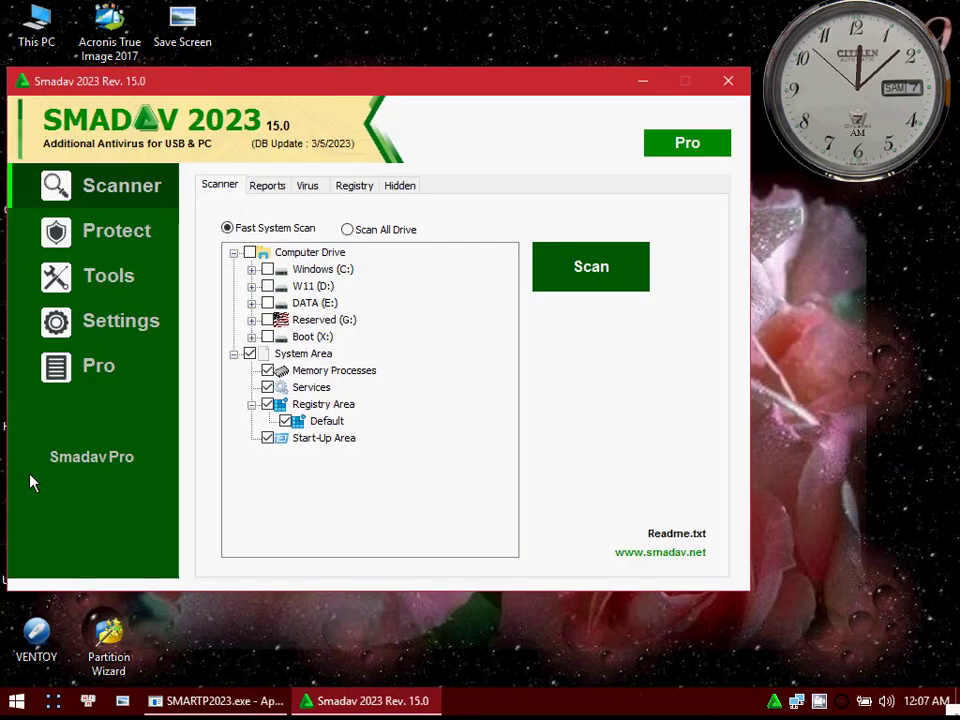
pyautogui.click(731, 84)
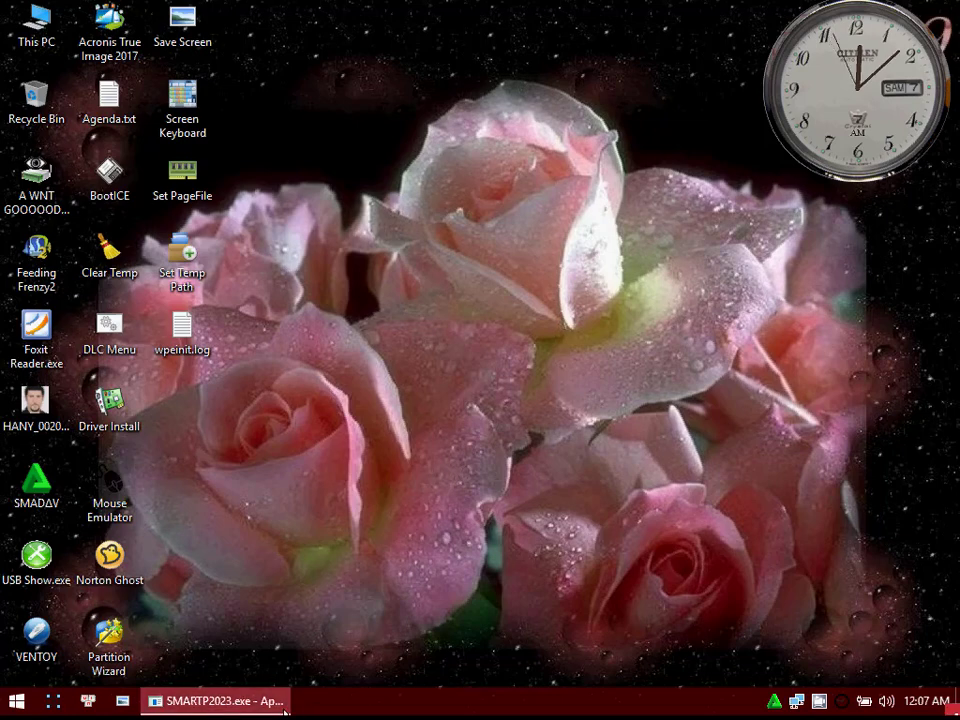
pyautogui.moveTo(953, 710)
pyautogui.mouseDown()
pyautogui.moveTo(726, 535)
pyautogui.moveTo(349, 339)
pyautogui.moveTo(780, 533)
pyautogui.moveTo(955, 712)
pyautogui.mouseUp()
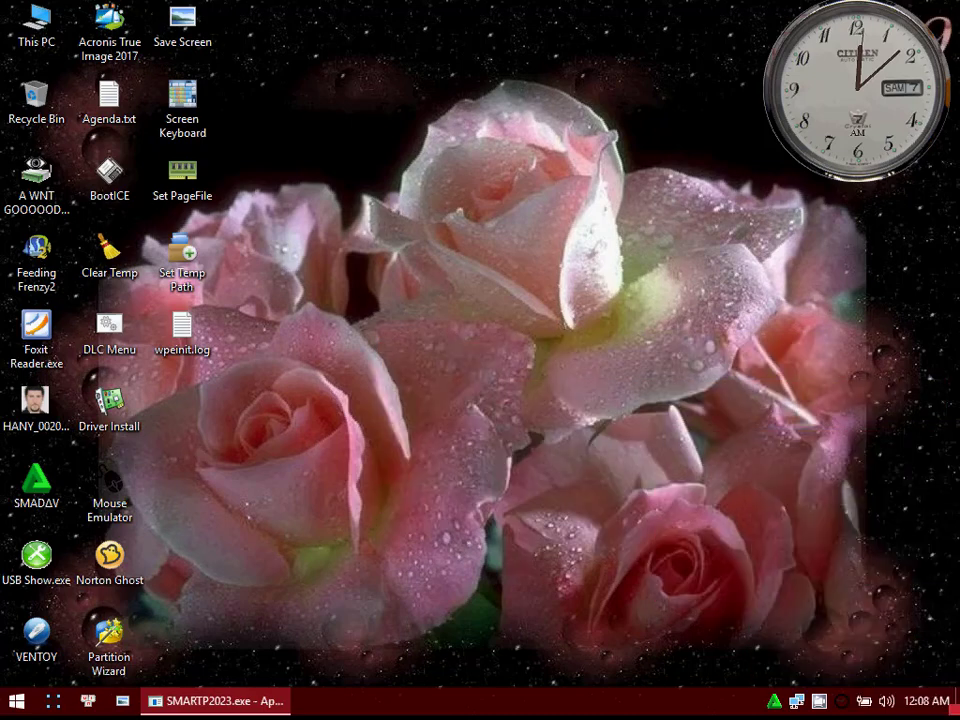
# Step: Relaunch AOMEI Partition Assistant from the desktop's custom entries and look through the G:, C:, D: and E: partitions of Disk 1
pyautogui.rightClick(372, 80)
pyautogui.click(457, 592)
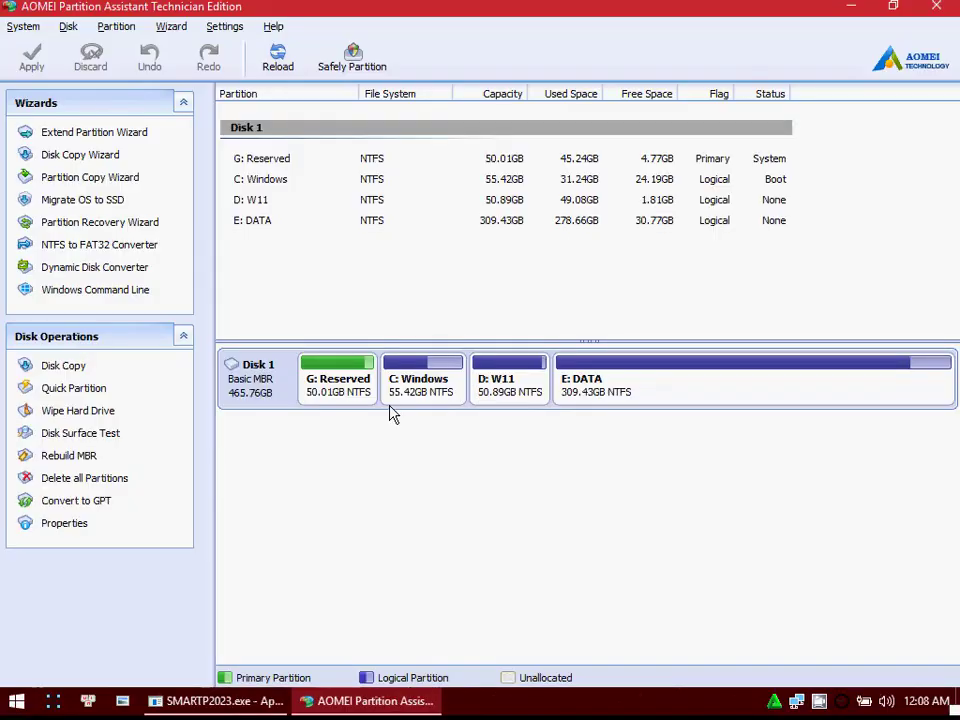
pyautogui.click(354, 390)
pyautogui.click(407, 378)
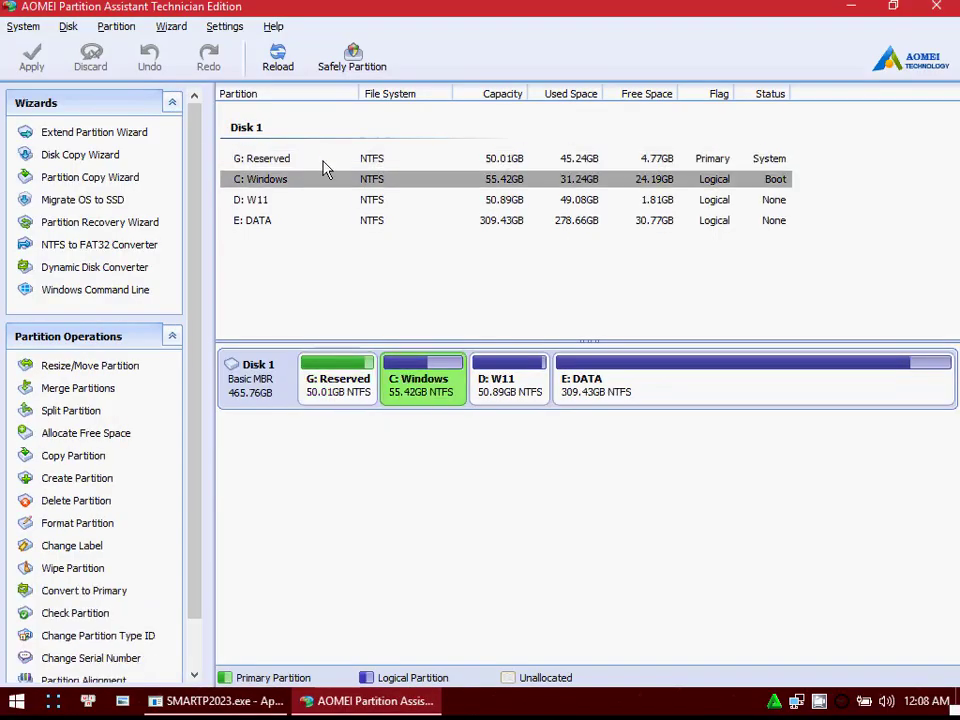
pyautogui.click(538, 378)
pyautogui.click(754, 364)
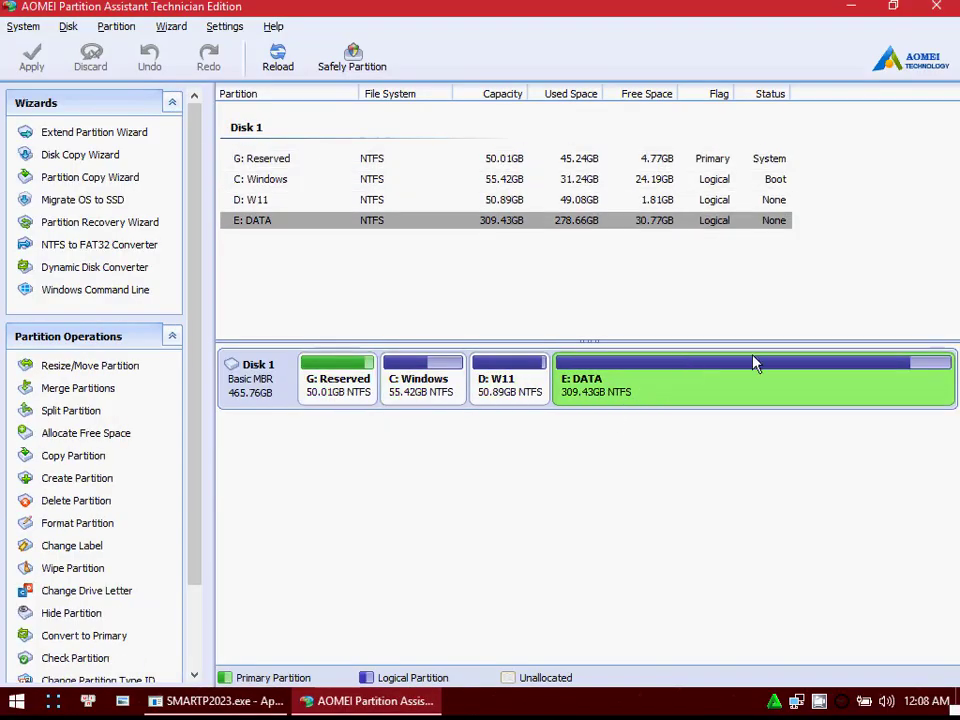
# Step: Review the operations offered for the C: Windows partition, including the advanced ones, and look at E: DATA and D: W11
pyautogui.click(407, 391)
pyautogui.rightClick(432, 390)
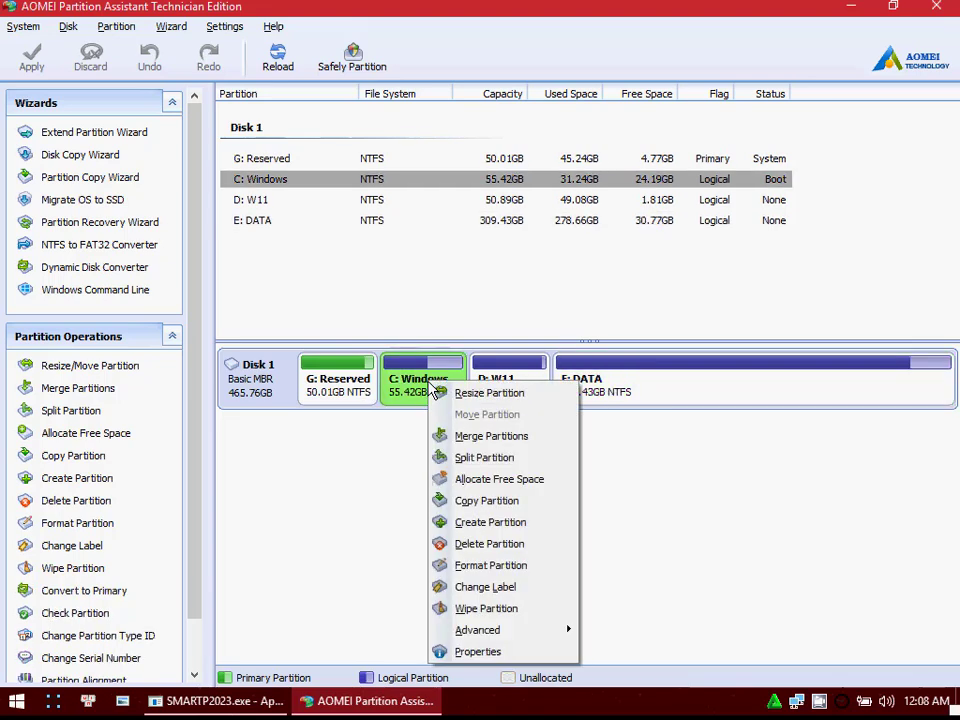
pyautogui.moveTo(528, 630)
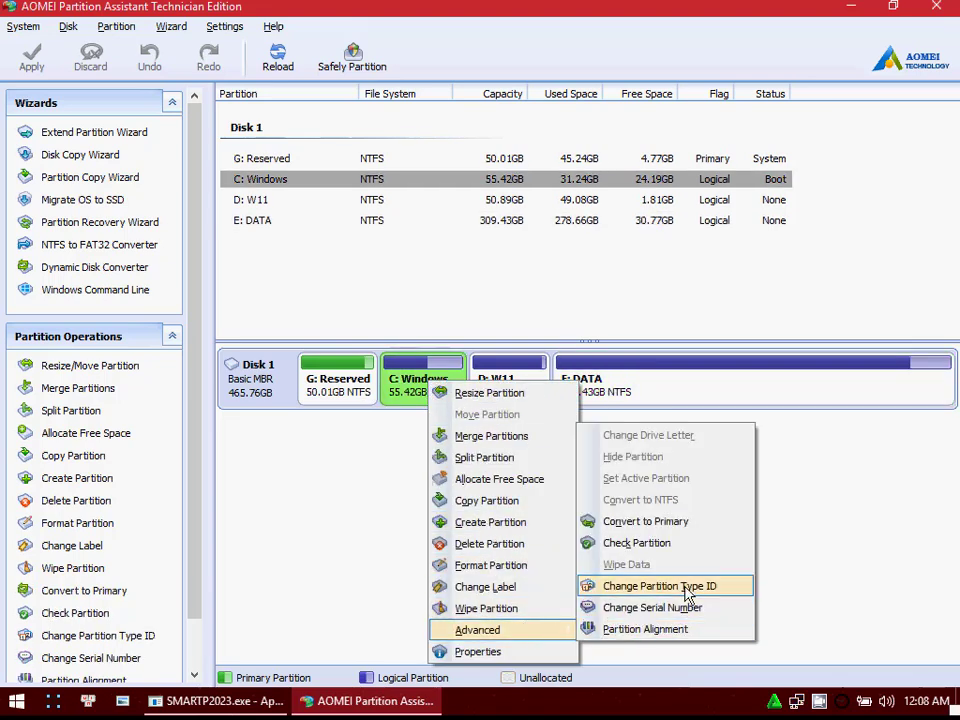
pyautogui.click(775, 549)
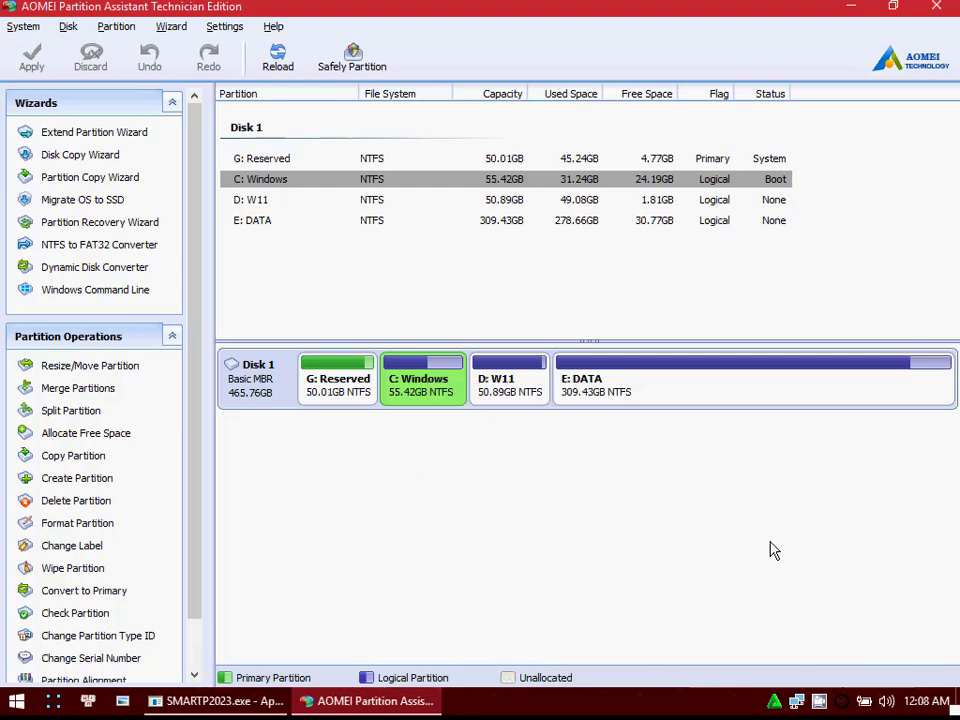
pyautogui.click(643, 390)
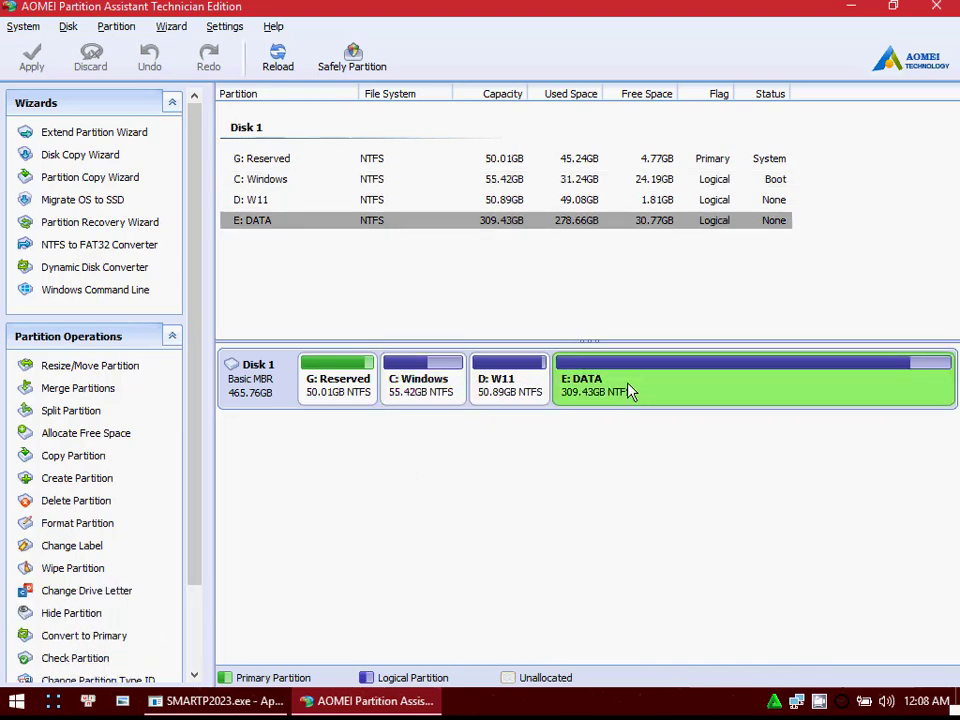
pyautogui.click(522, 390)
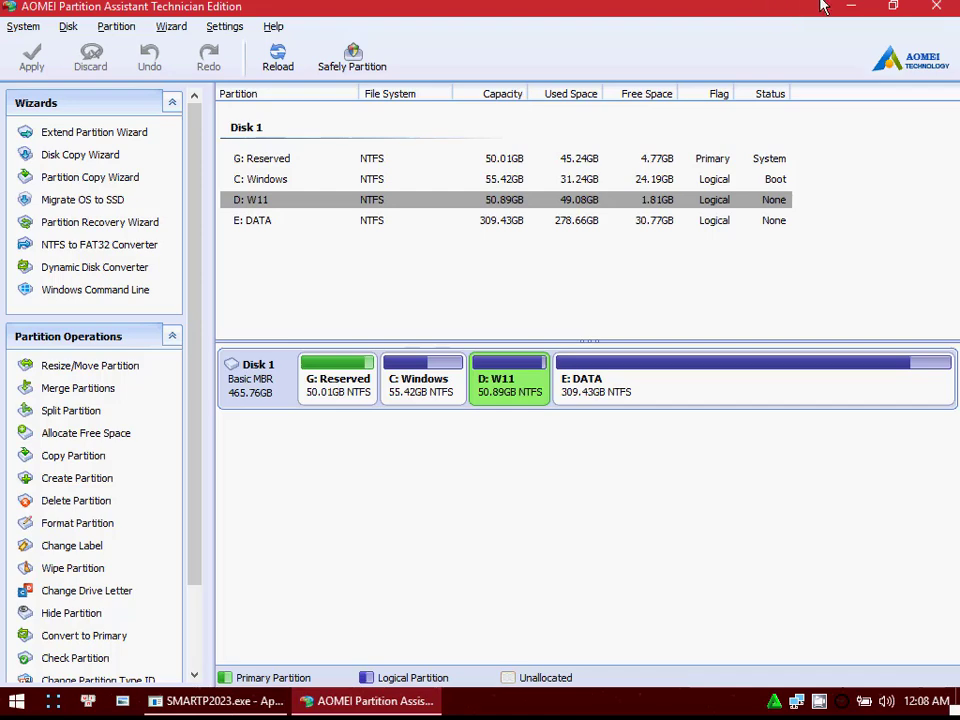
# Step: Restore the AOMEI Partition Assistant window to its smaller size, reposition it slightly and close it
pyautogui.click(895, 10)
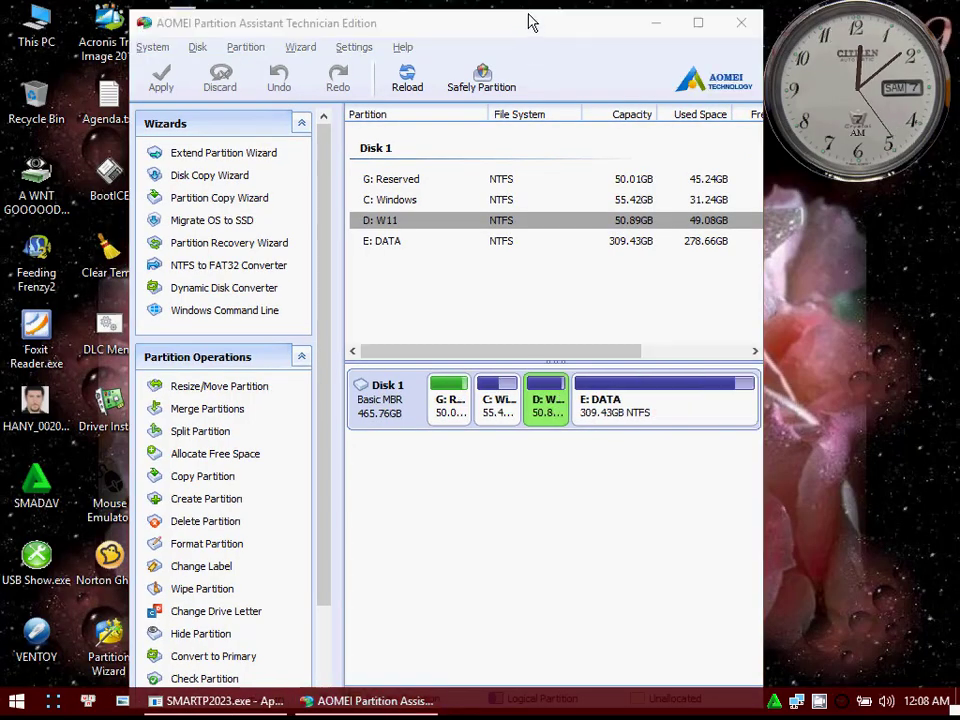
pyautogui.moveTo(531, 22)
pyautogui.mouseDown()
pyautogui.moveTo(531, 88)
pyautogui.moveTo(525, 36)
pyautogui.mouseUp()
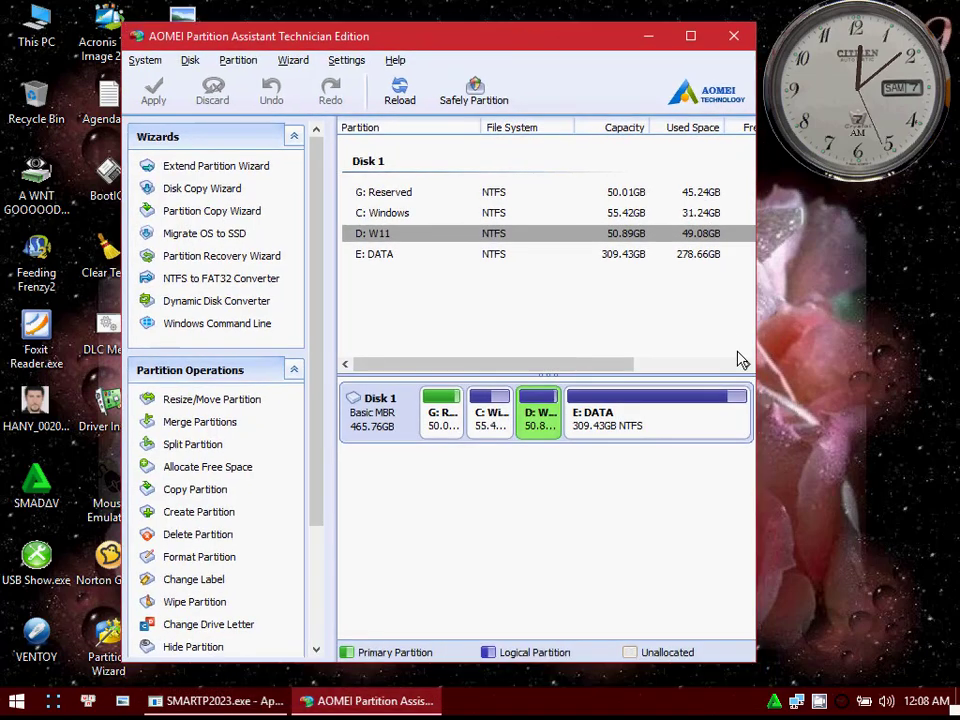
pyautogui.click(734, 38)
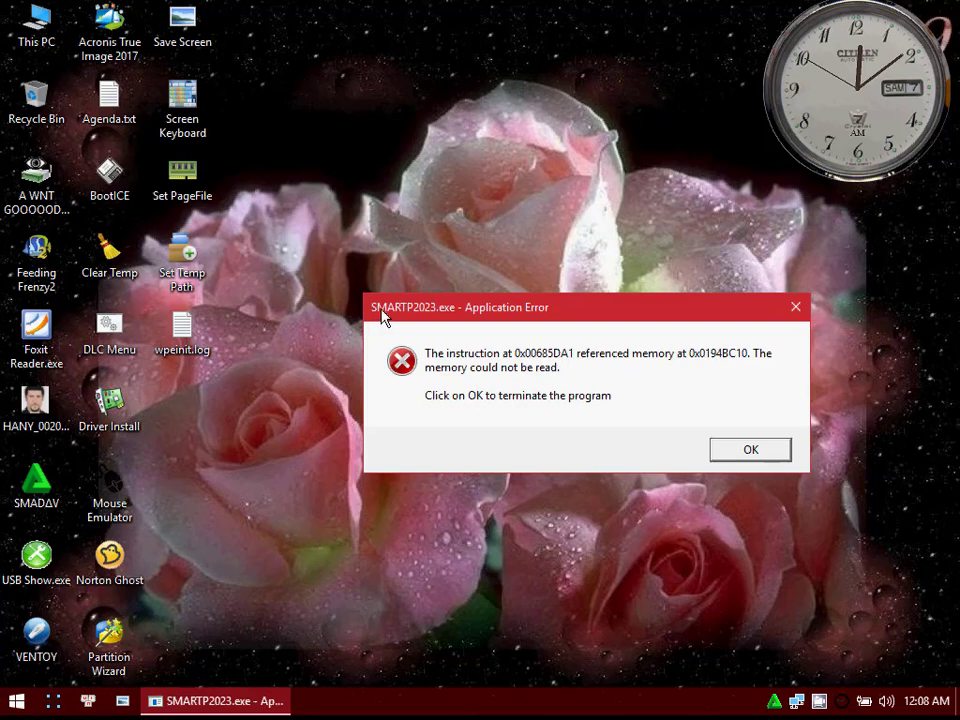
# Step: Move the SMARTP2023.exe error dialog out of the way and reopen Smadav to check its registration status
pyautogui.moveTo(373, 317); pyautogui.dragTo(887, 385)
pyautogui.click(775, 700)
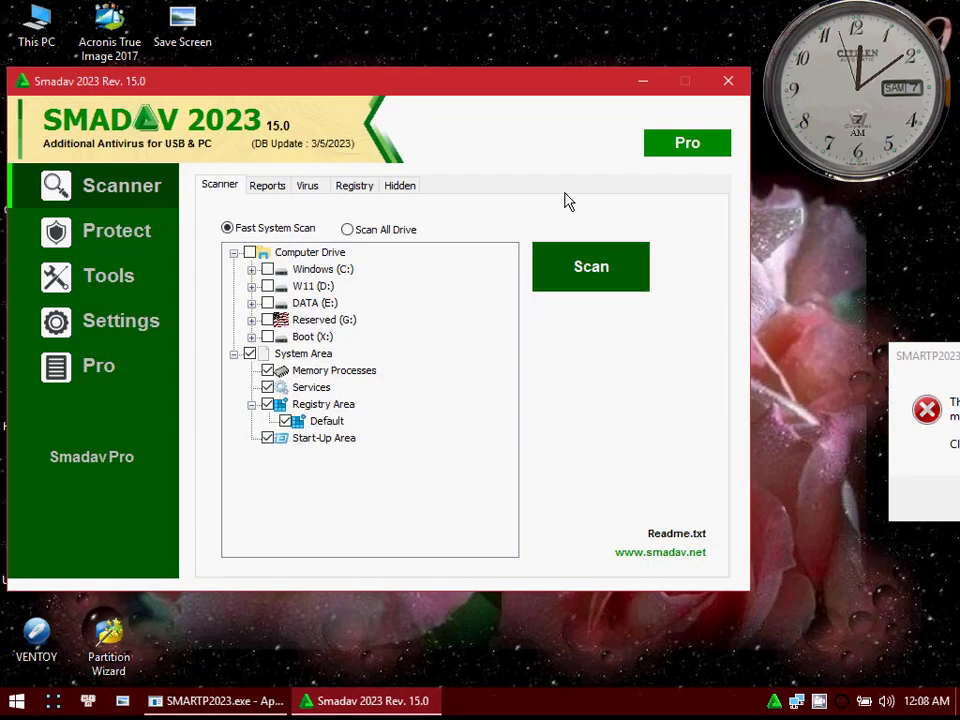
pyautogui.moveTo(506, 90); pyautogui.dragTo(571, 92)
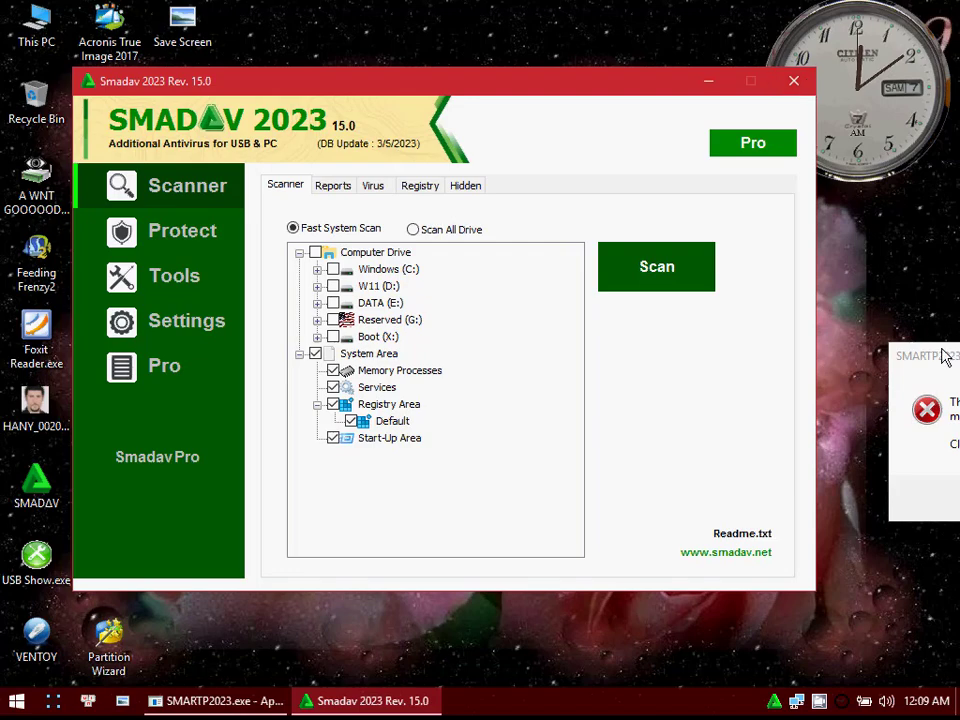
pyautogui.click(808, 87)
# Step: Bring the SMARTP2023.exe error back into view, acknowledge it and the SMΔRTP.exe error, and close the Smadav window
pyautogui.moveTo(947, 372); pyautogui.dragTo(460, 354)
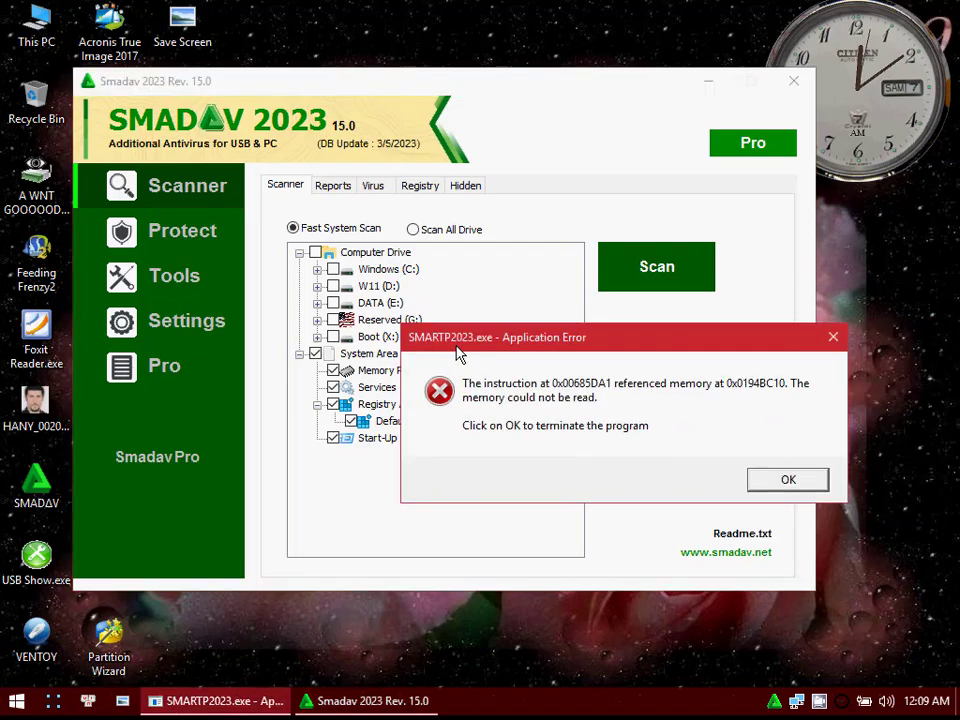
pyautogui.click(762, 487)
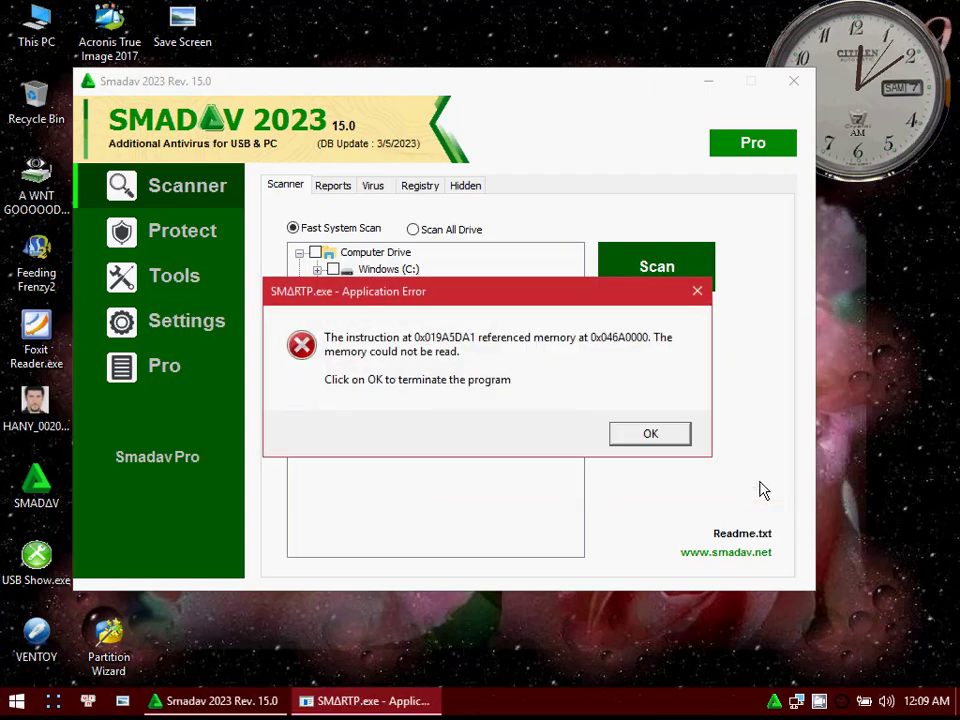
pyautogui.click(665, 440)
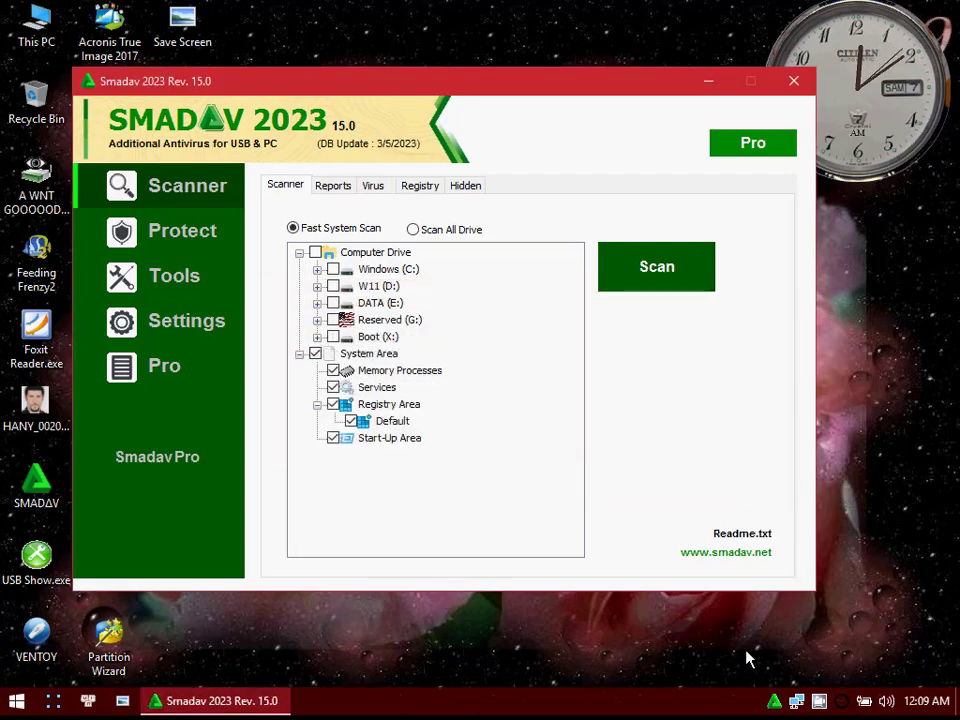
pyautogui.click(793, 82)
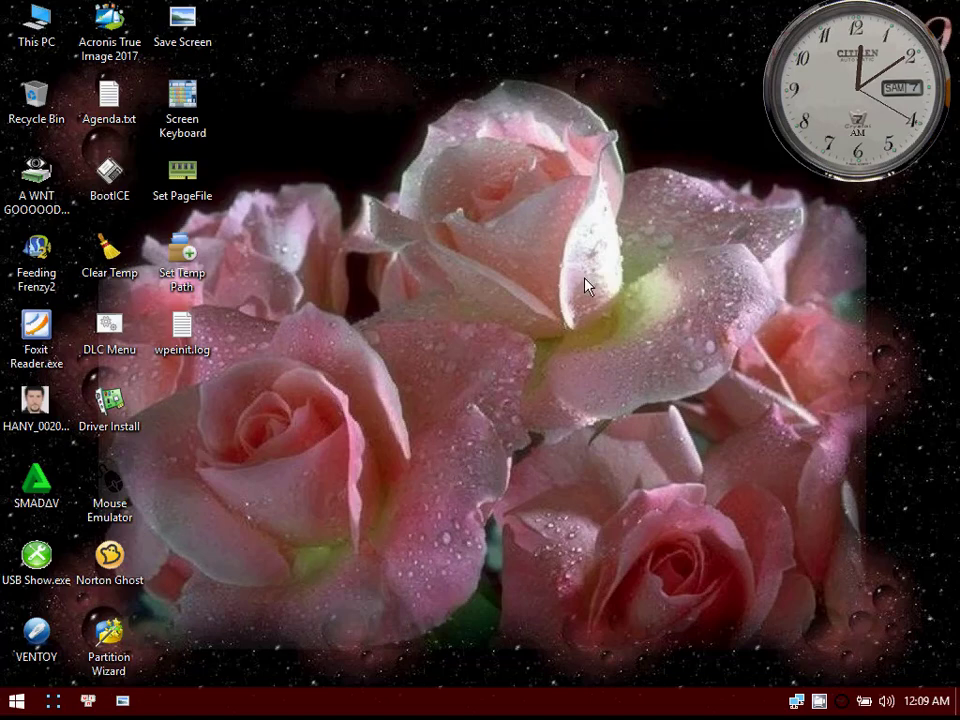
pyautogui.rightClick(819, 702)
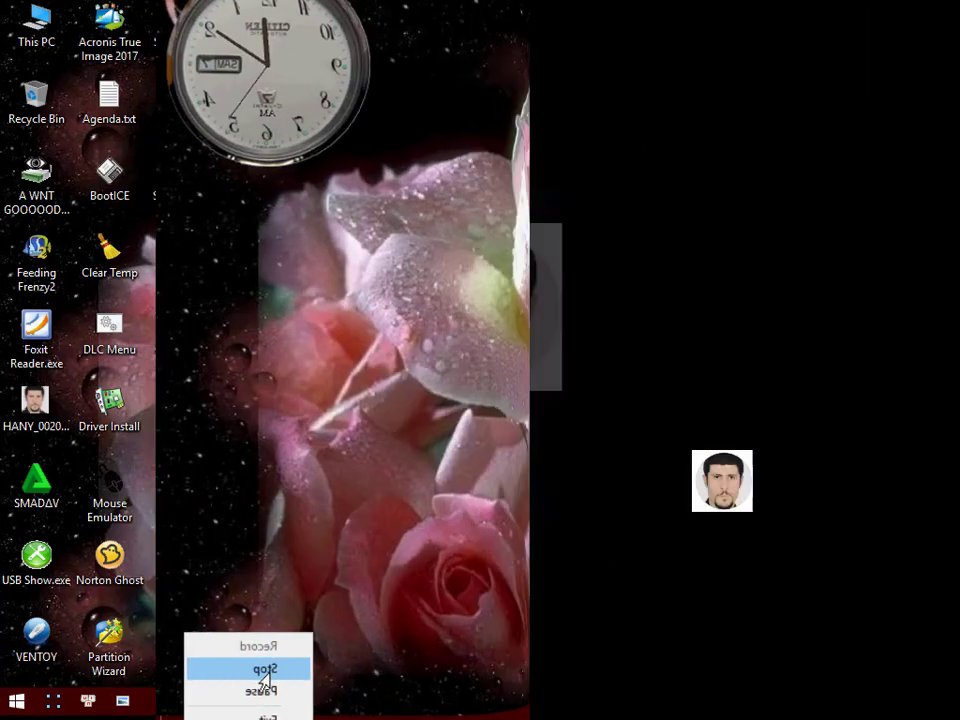